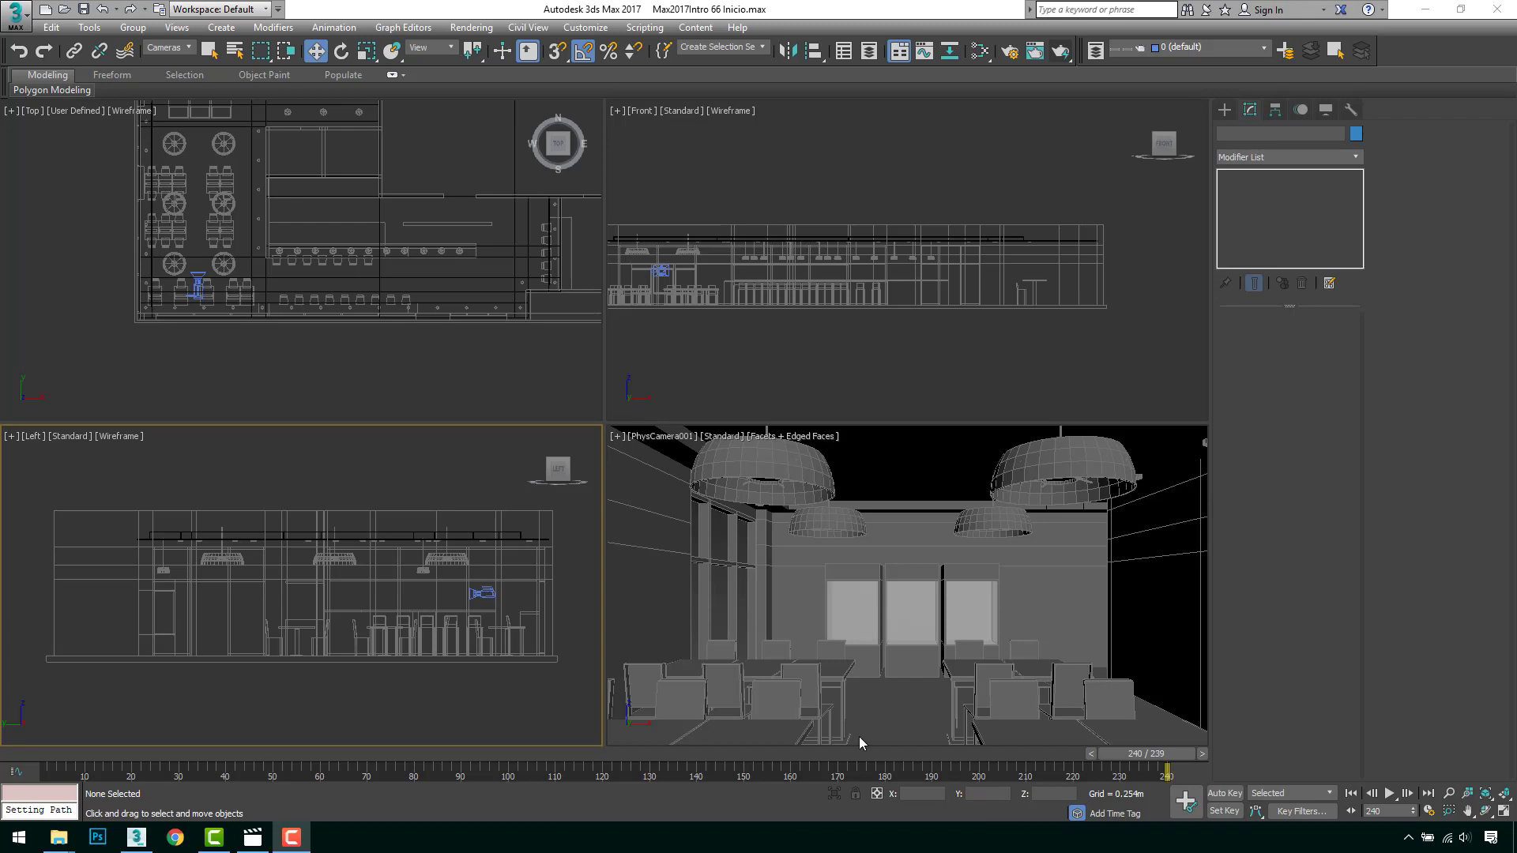
click(405, 30)
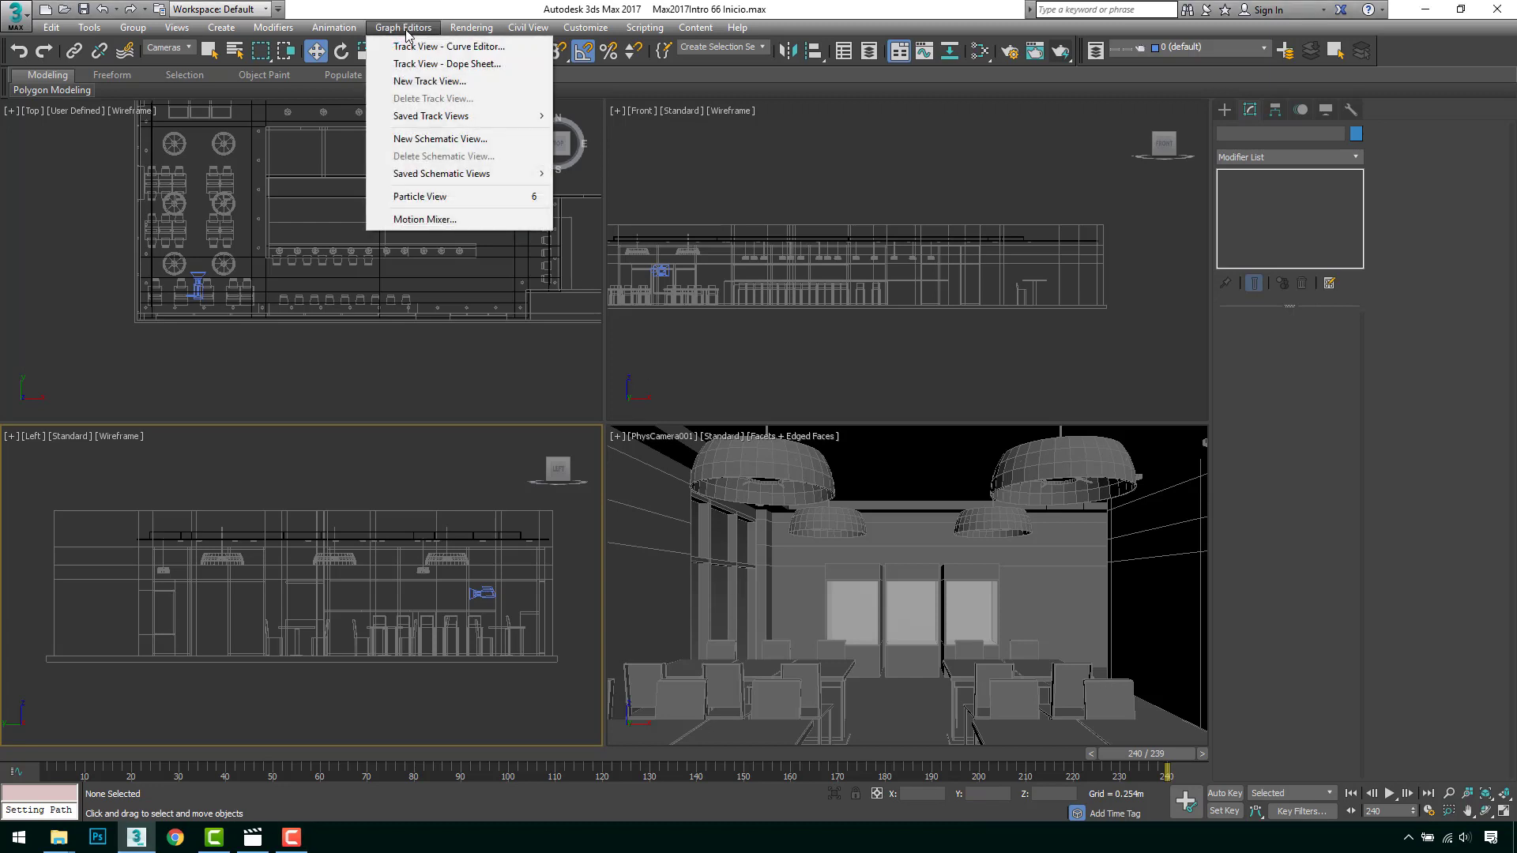
click(493, 66)
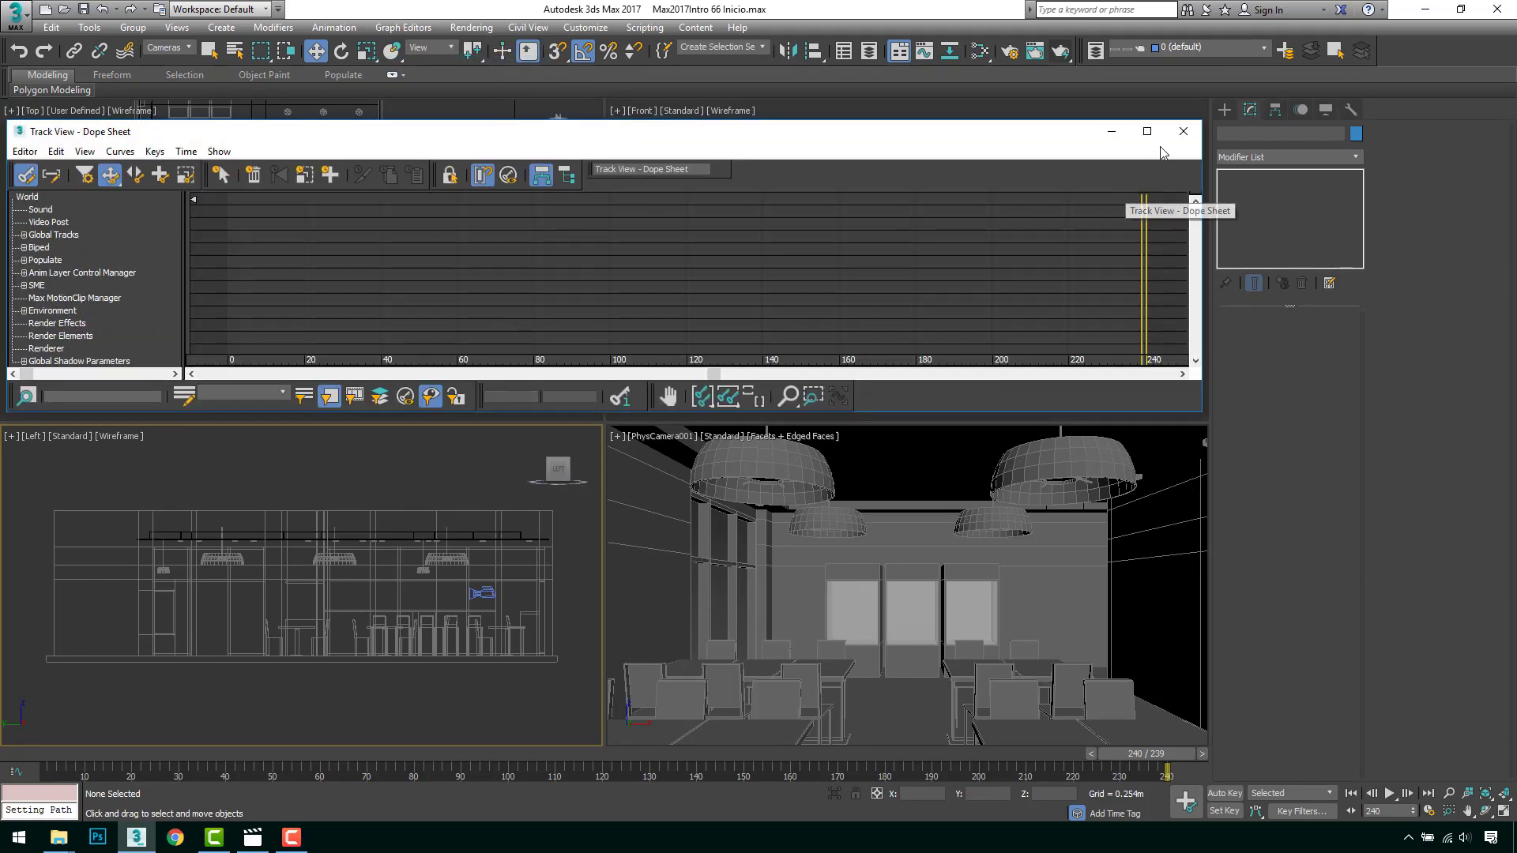
click(1183, 131)
Select the physical camera in the Top view, then open its tracks in an enlarged Dope Sheet
scroll(194, 290, up, 8)
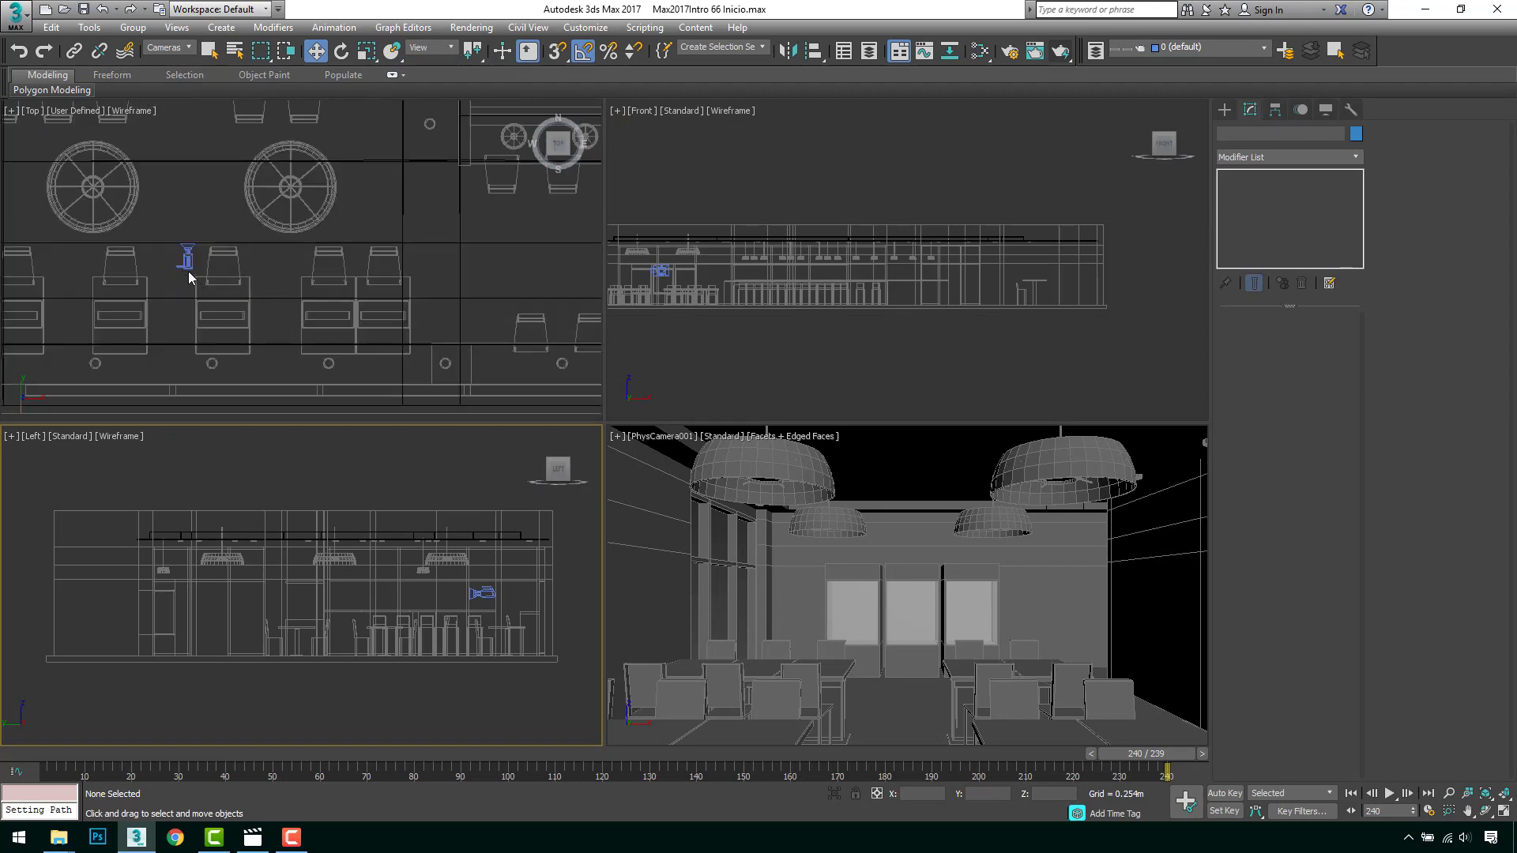
click(187, 211)
scroll(370, 324, down, 5)
scroll(370, 324, down, 3)
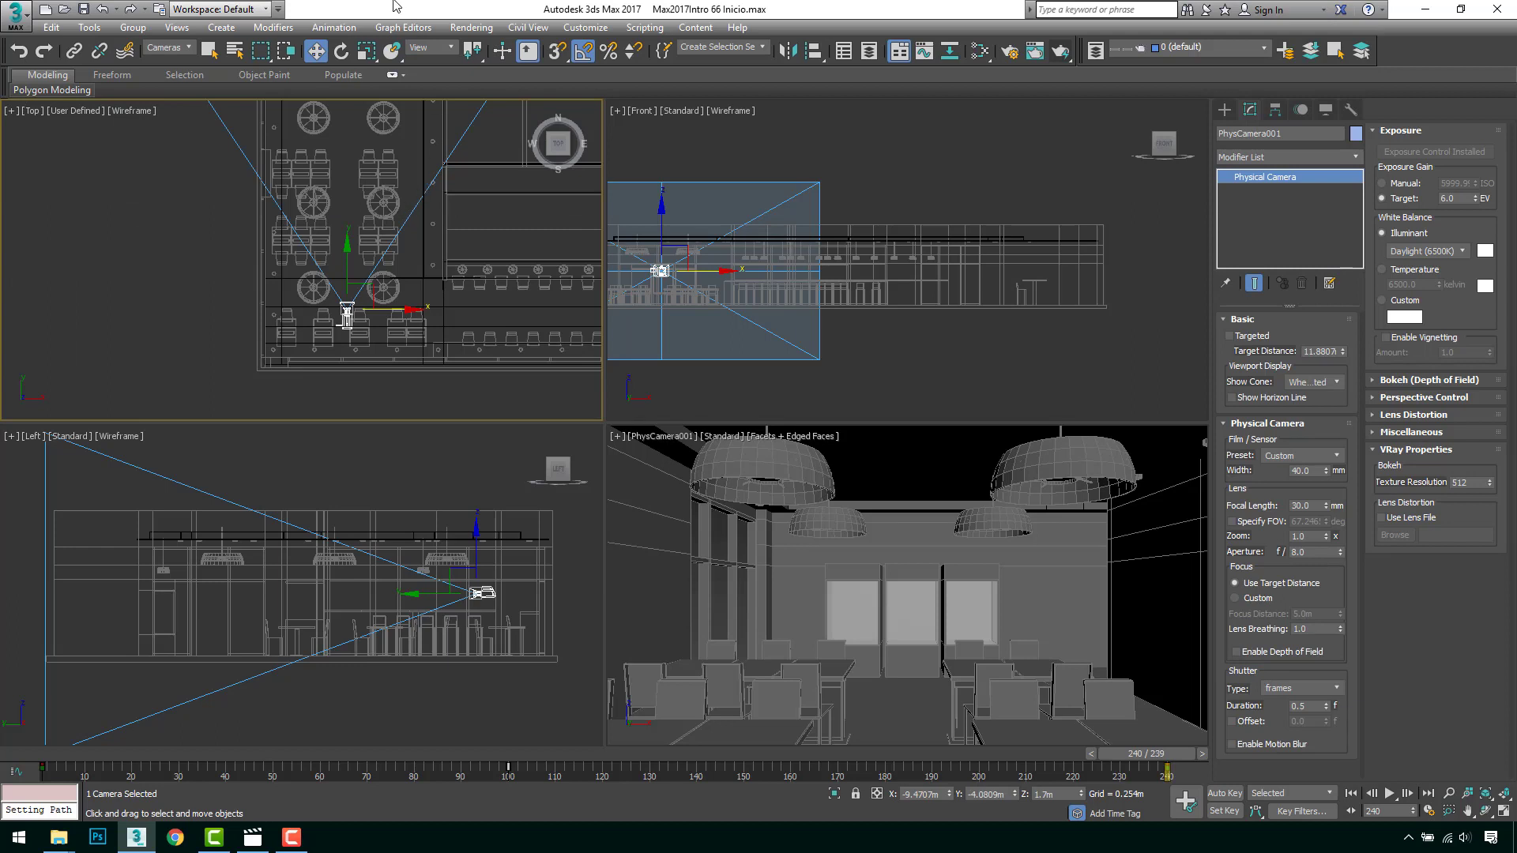
click(412, 31)
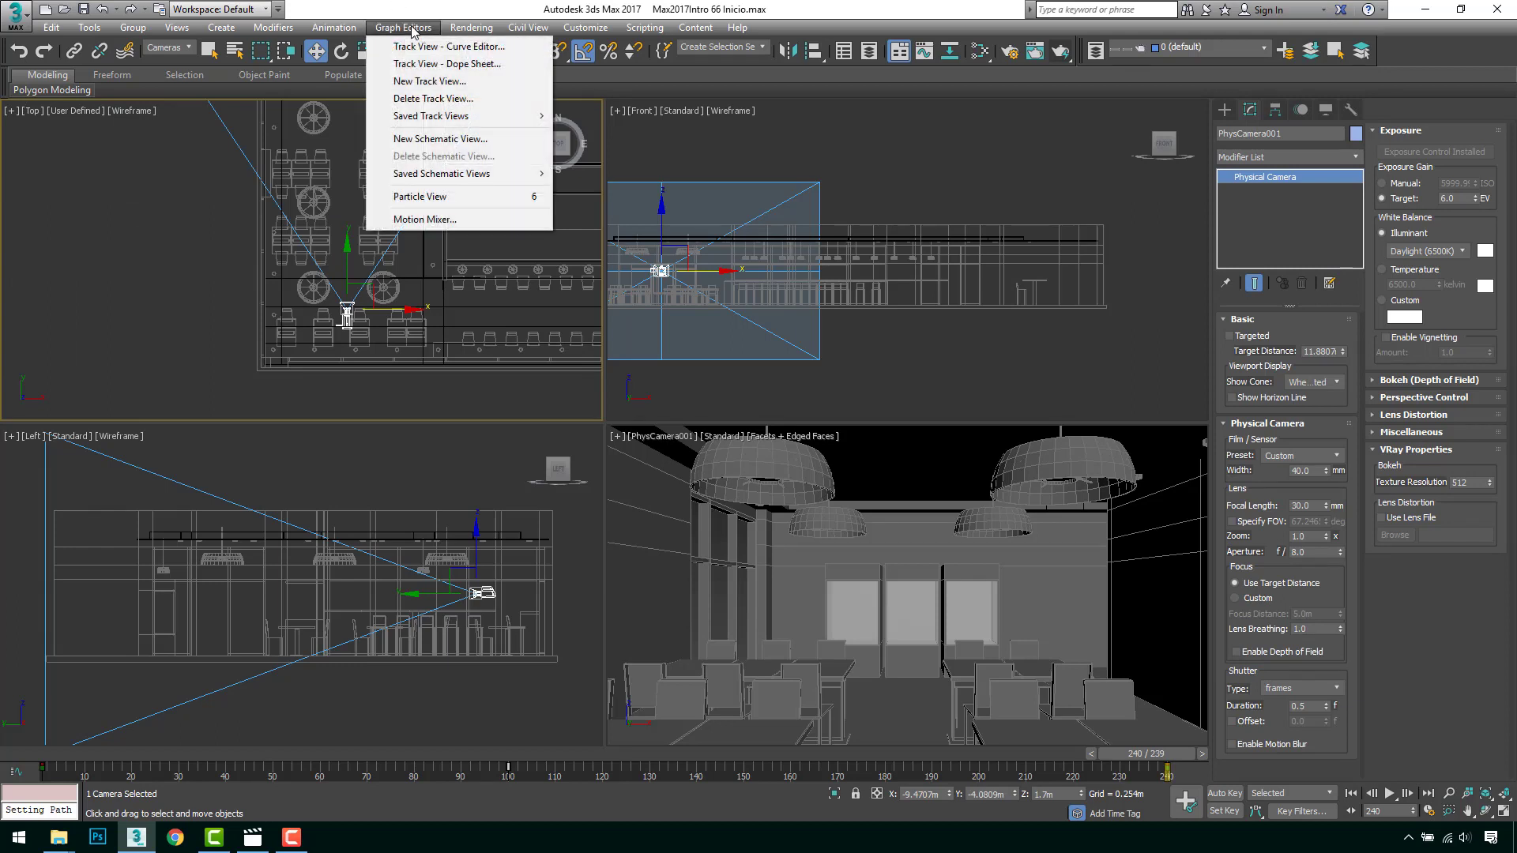
click(449, 66)
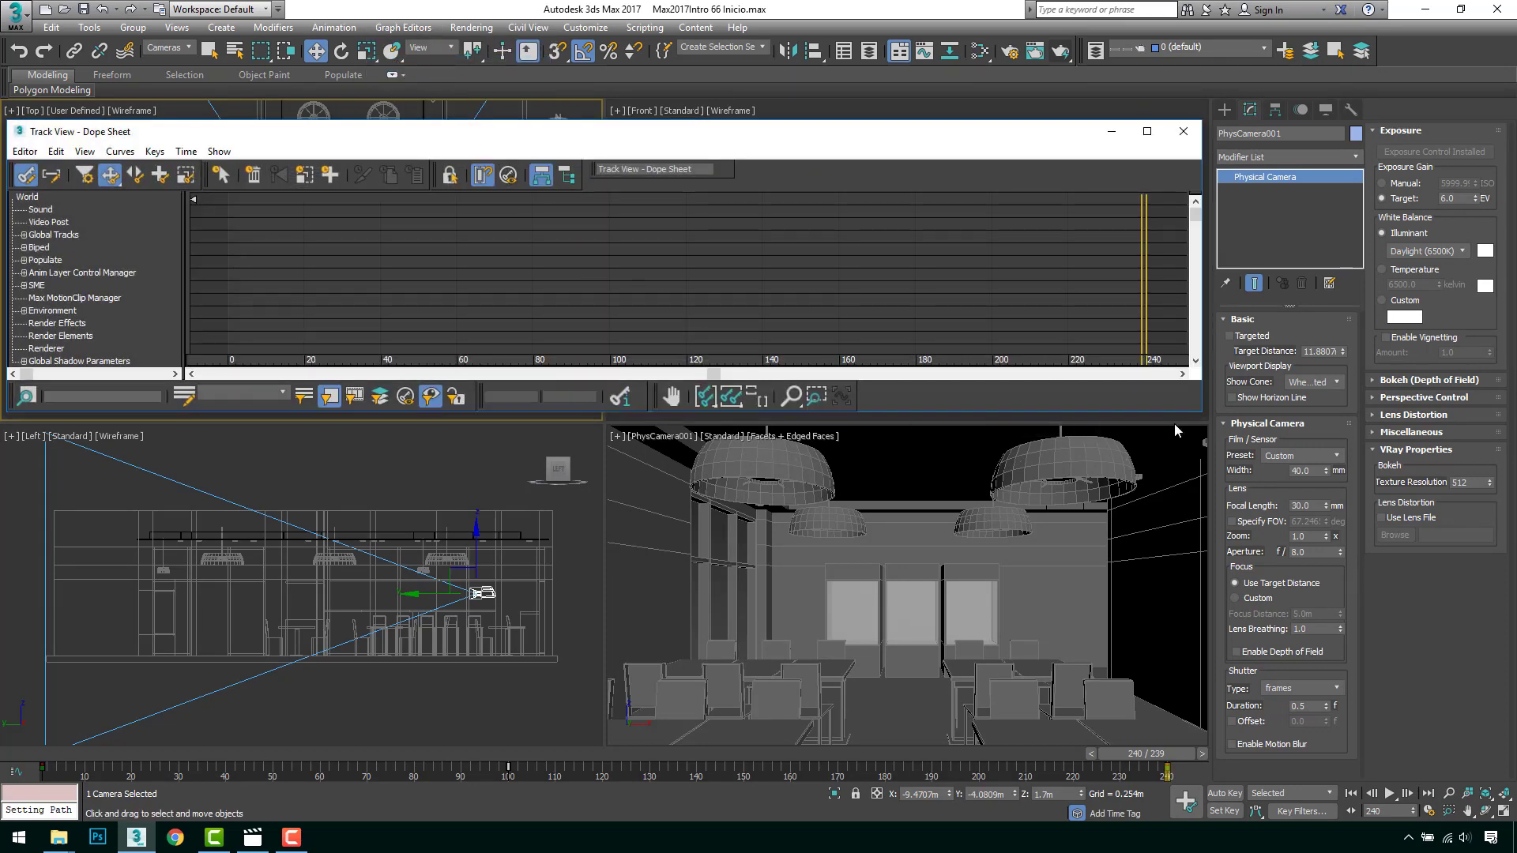
drag(1196, 416, 1316, 622)
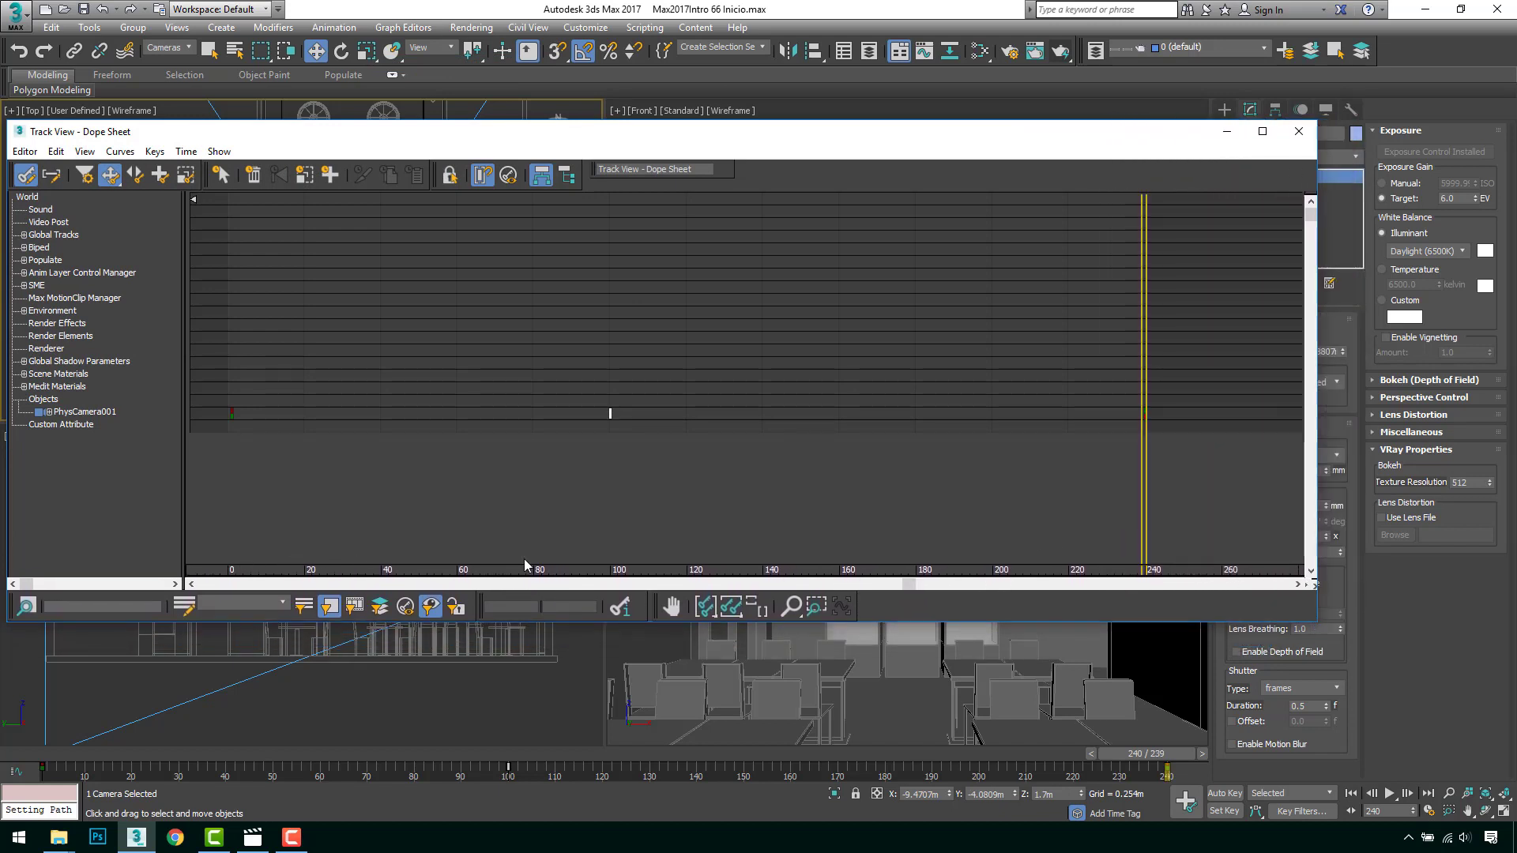
Scrub the animation back to frame 112, then to frame 78 within the Dope Sheet
click(1157, 754)
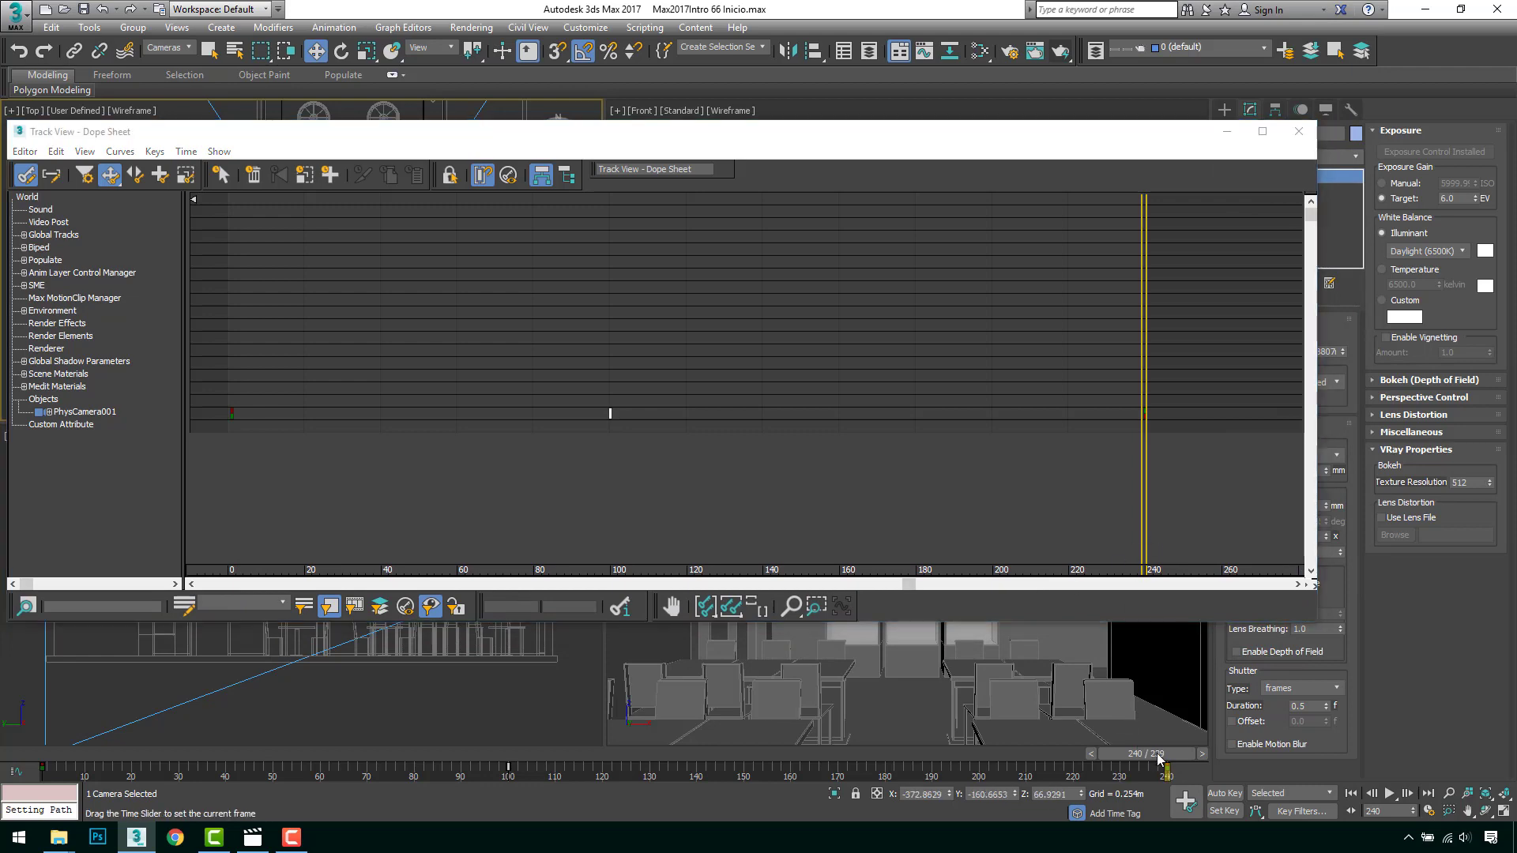
drag(1158, 758, 580, 716)
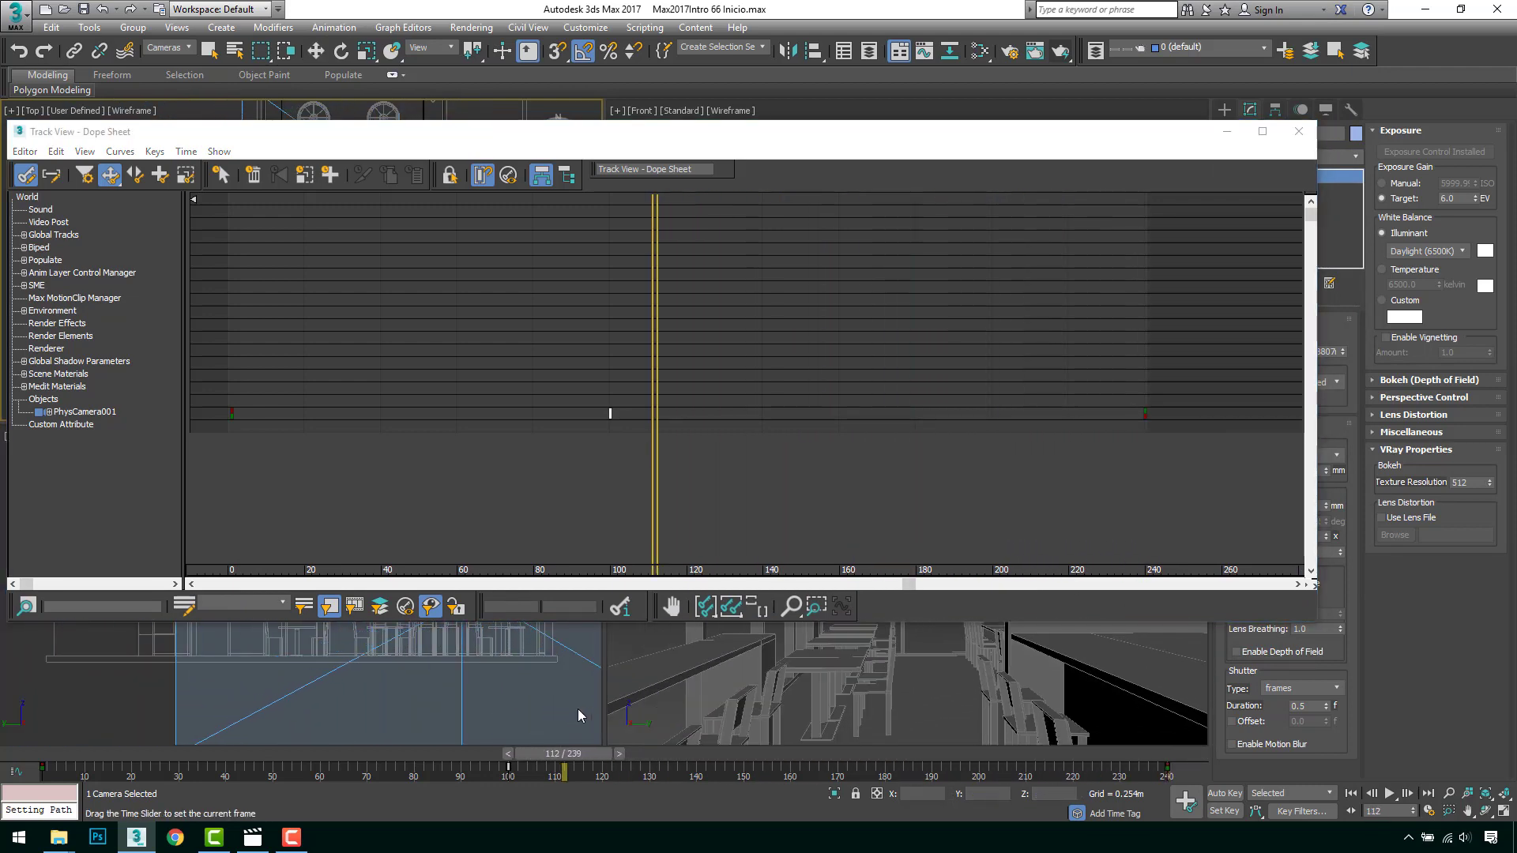
drag(660, 329, 525, 346)
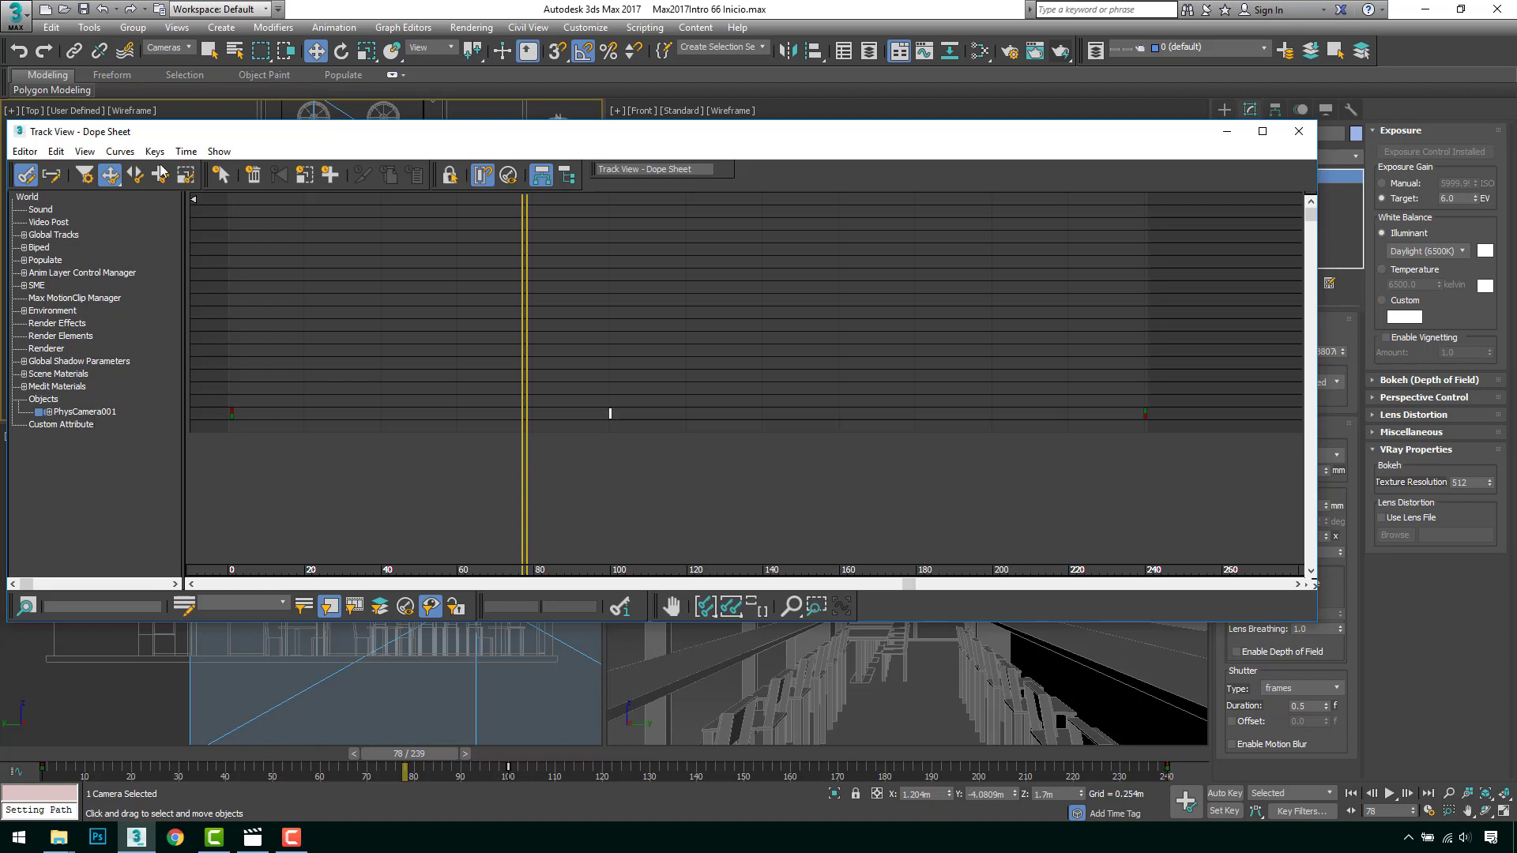
drag(330, 138, 390, 127)
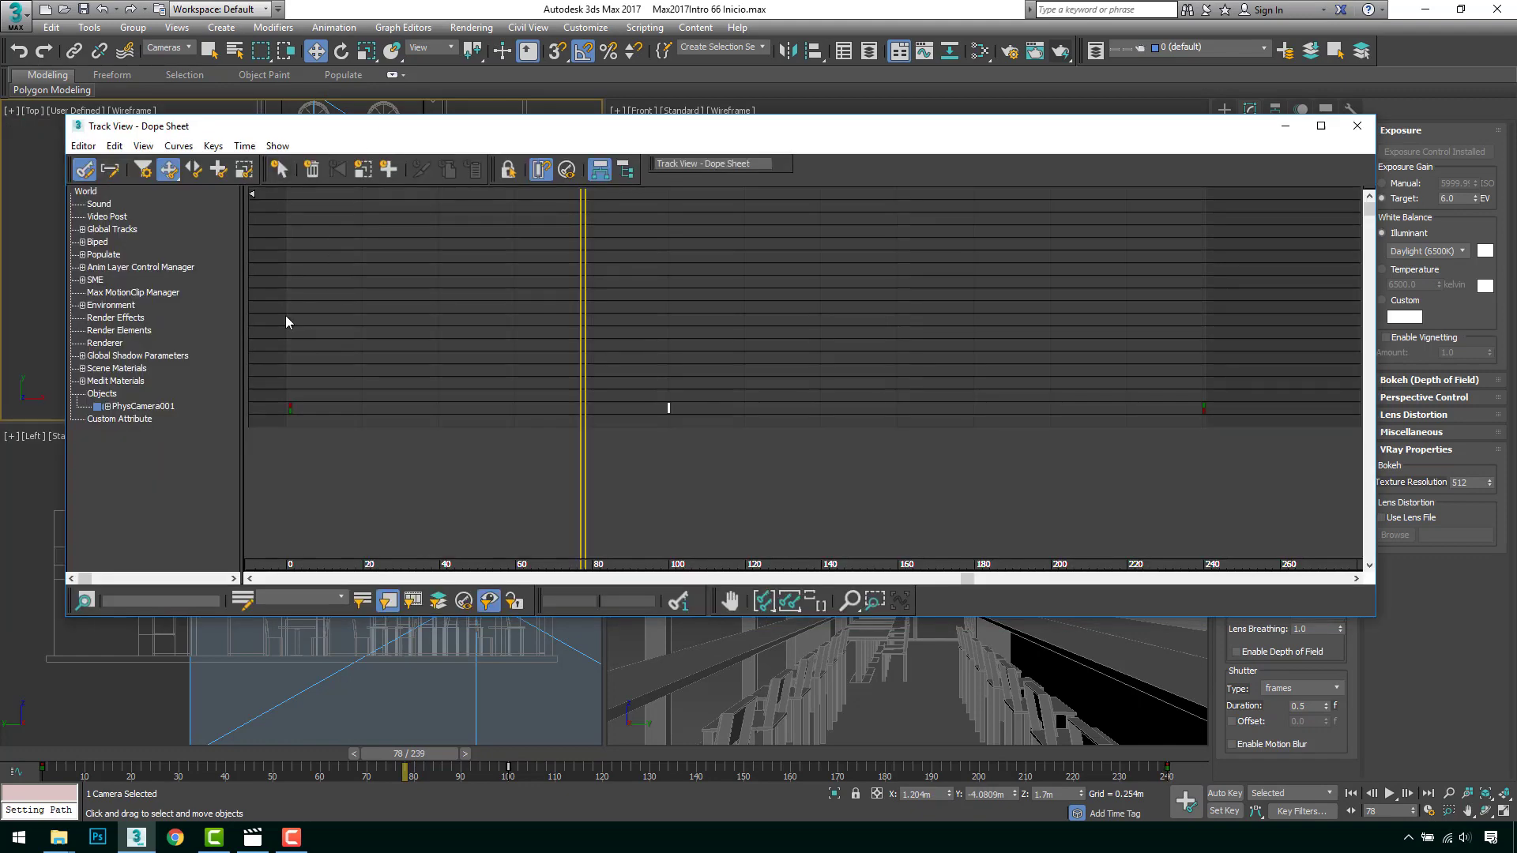
Expand PhysCamera001's Transform tracks in the Dope Sheet to show the individual Position and Rotation axes
click(154, 408)
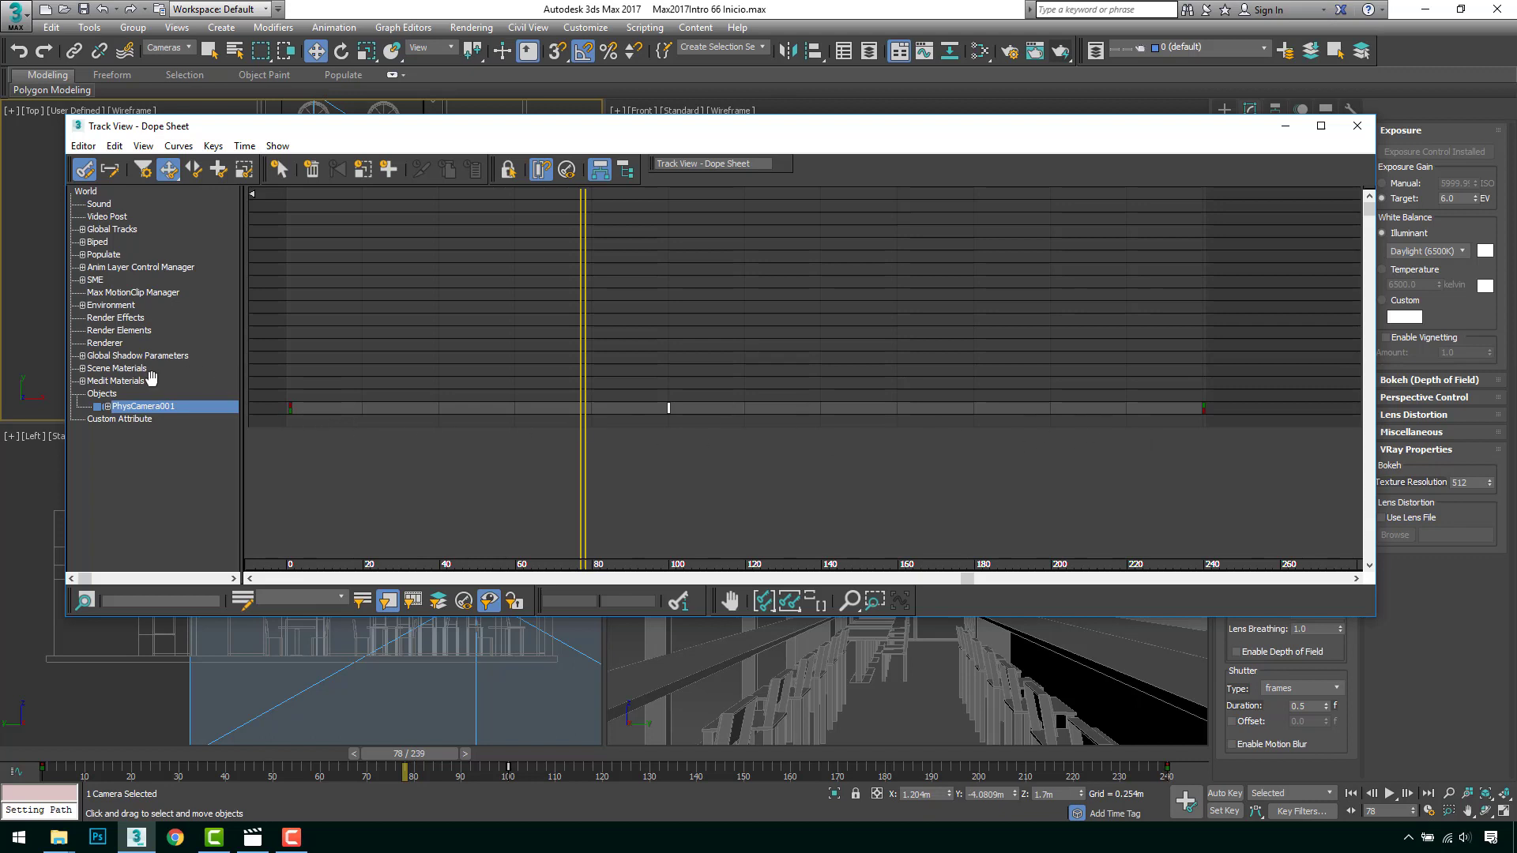
click(107, 407)
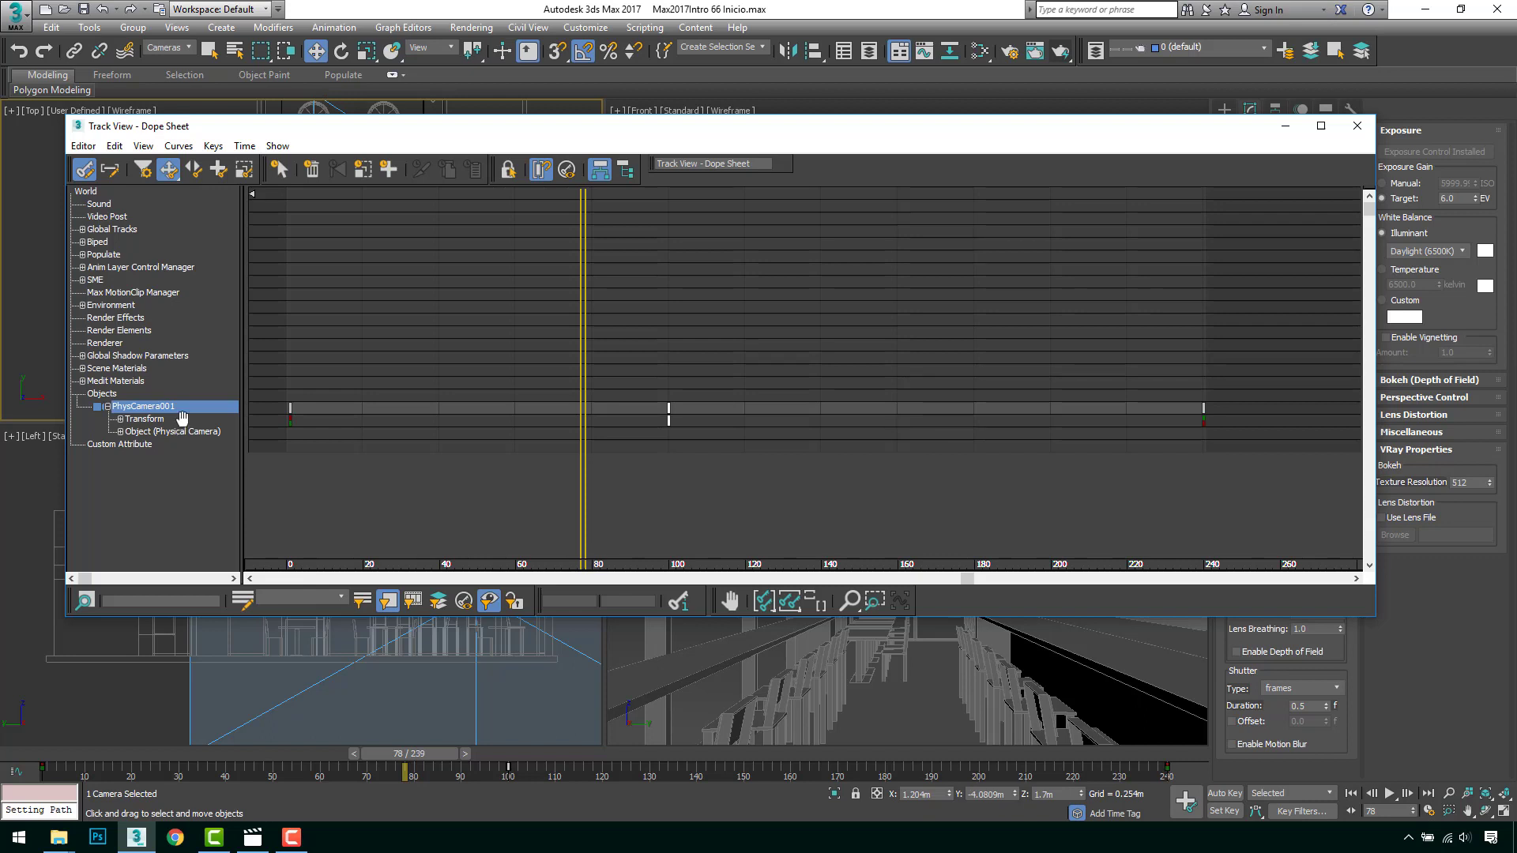
click(120, 420)
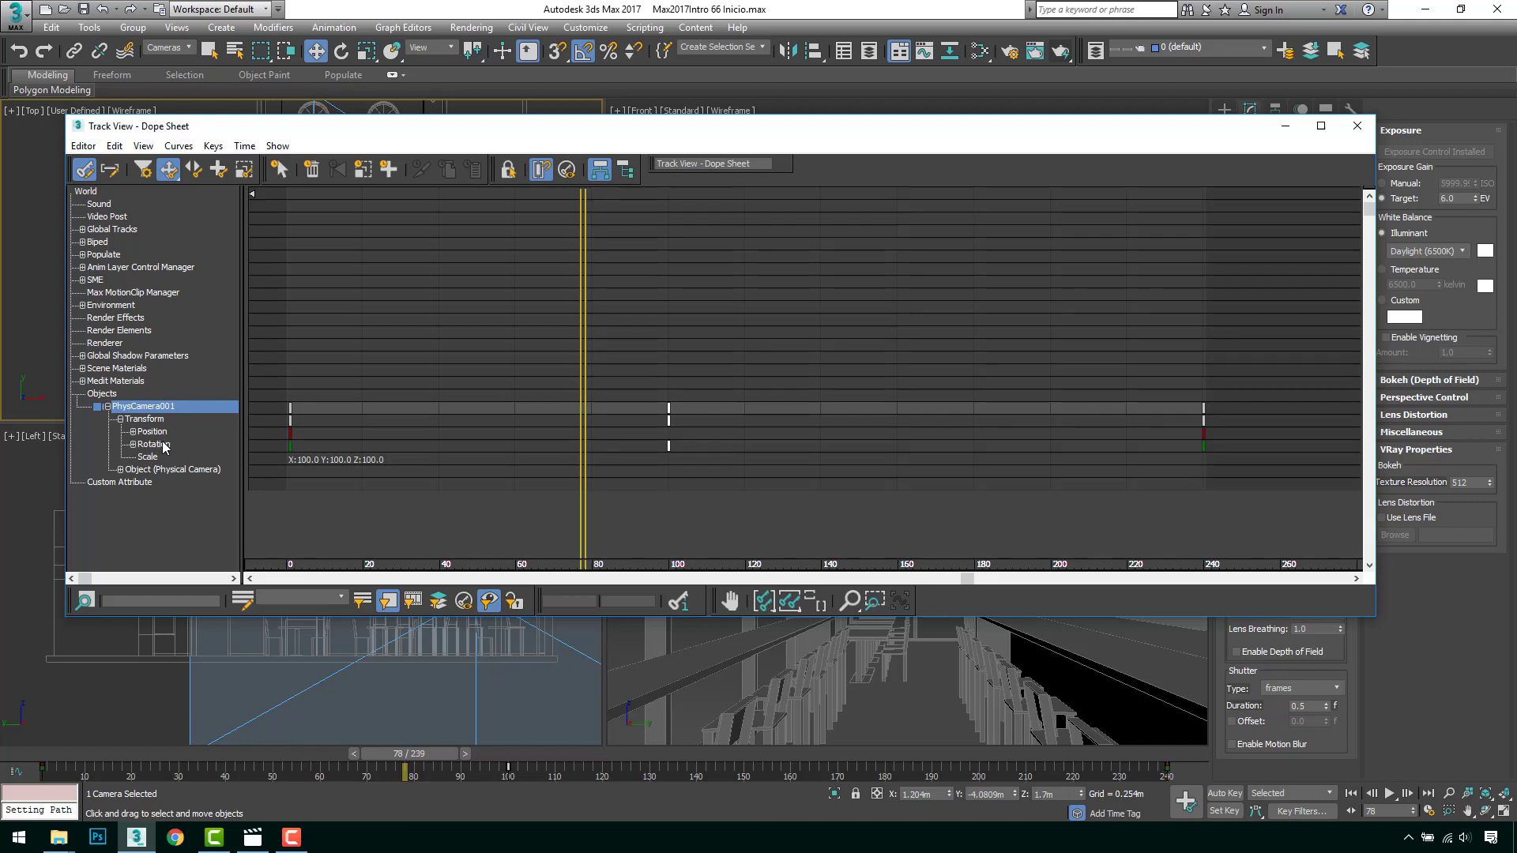
click(132, 431)
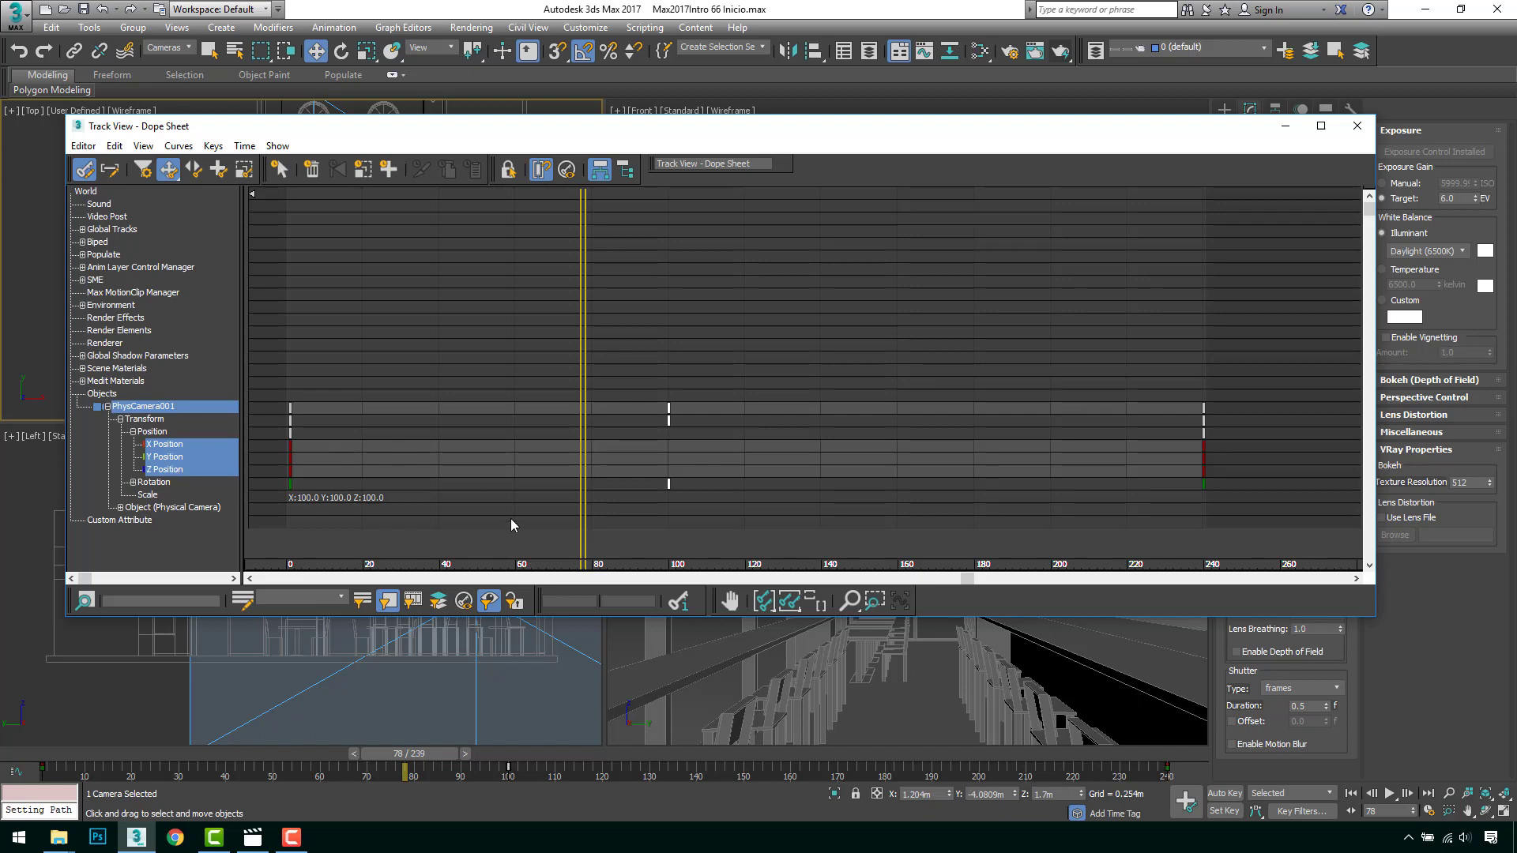
click(1051, 794)
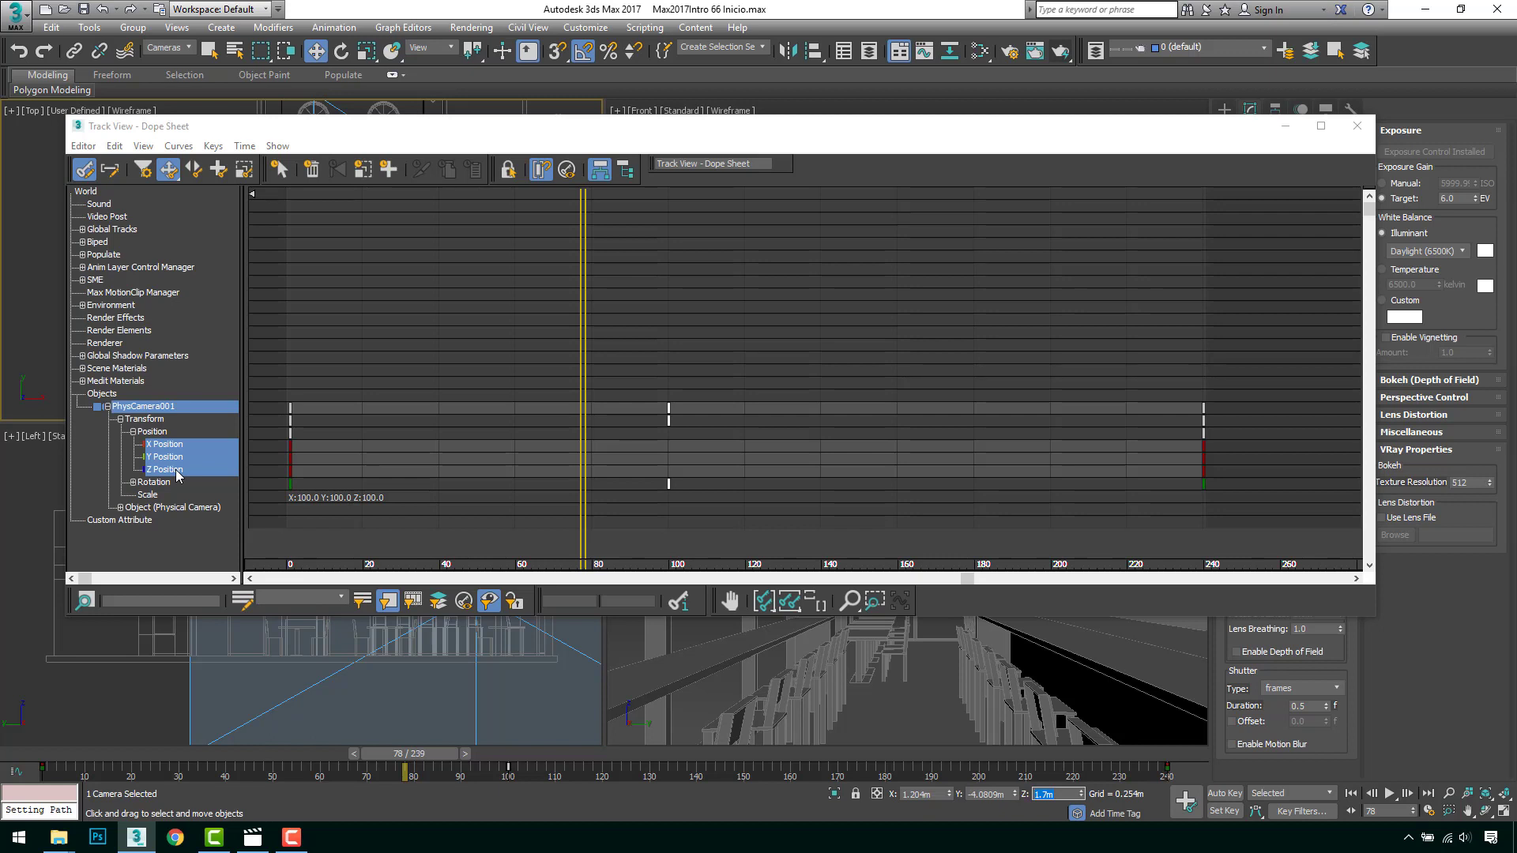
click(133, 482)
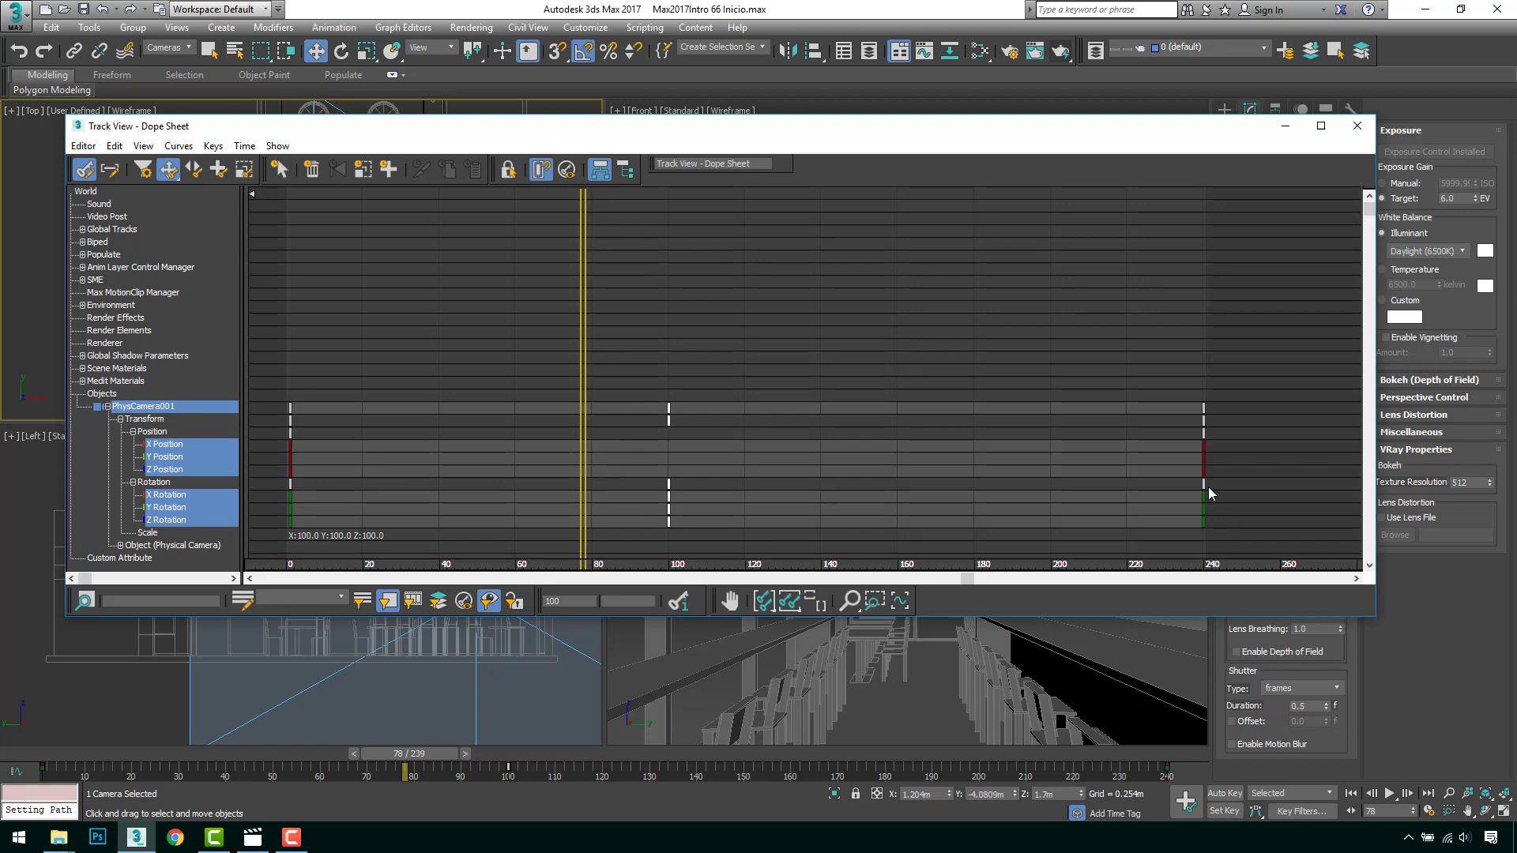
Try shifting the camera's Y Rotation key at frame 240 slightly earlier, then return it to frame 240
click(899, 386)
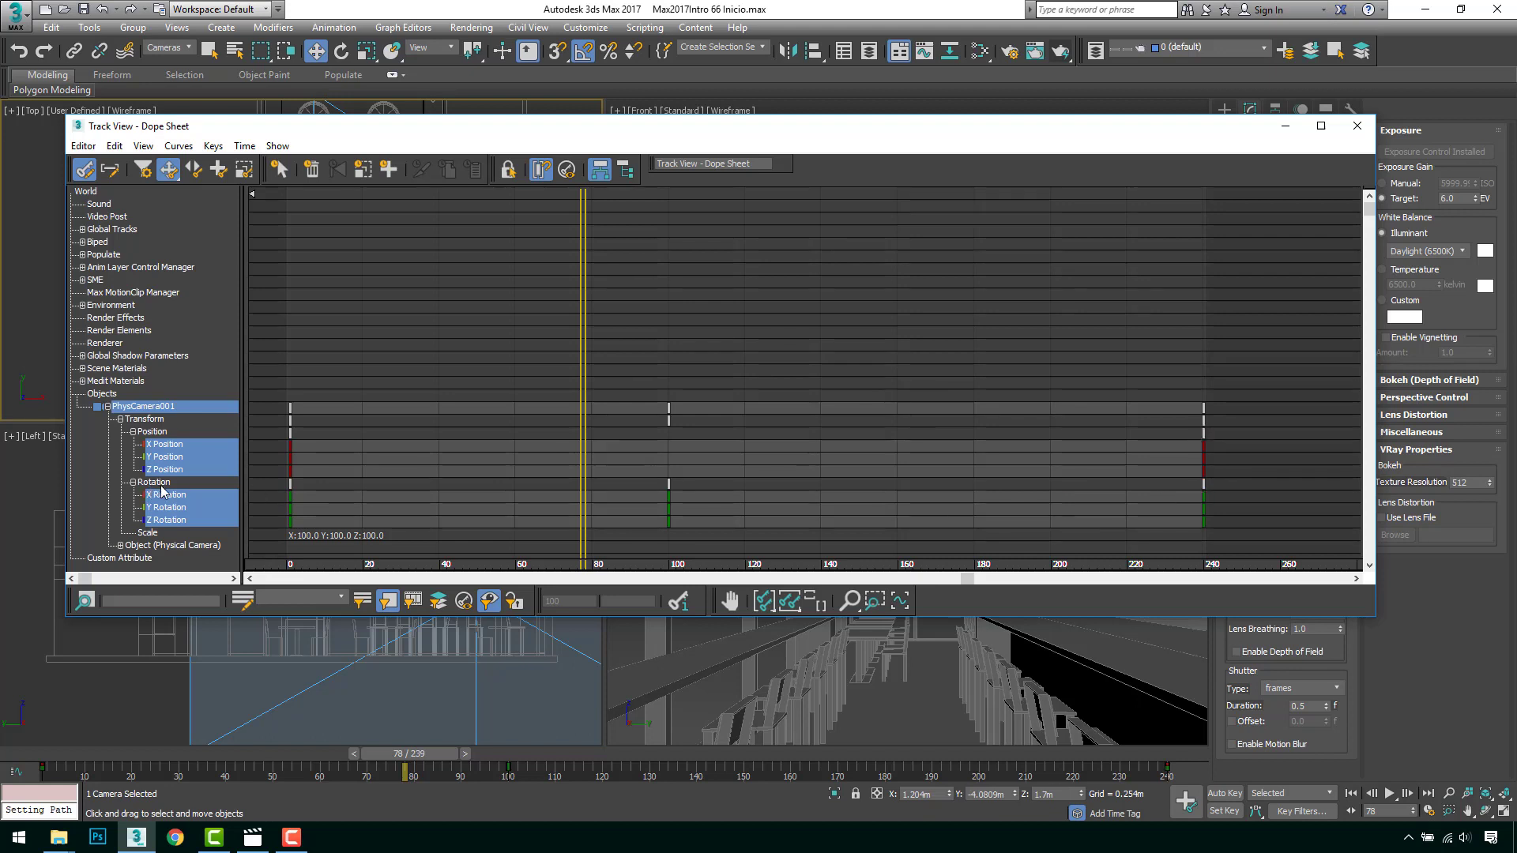
click(1203, 512)
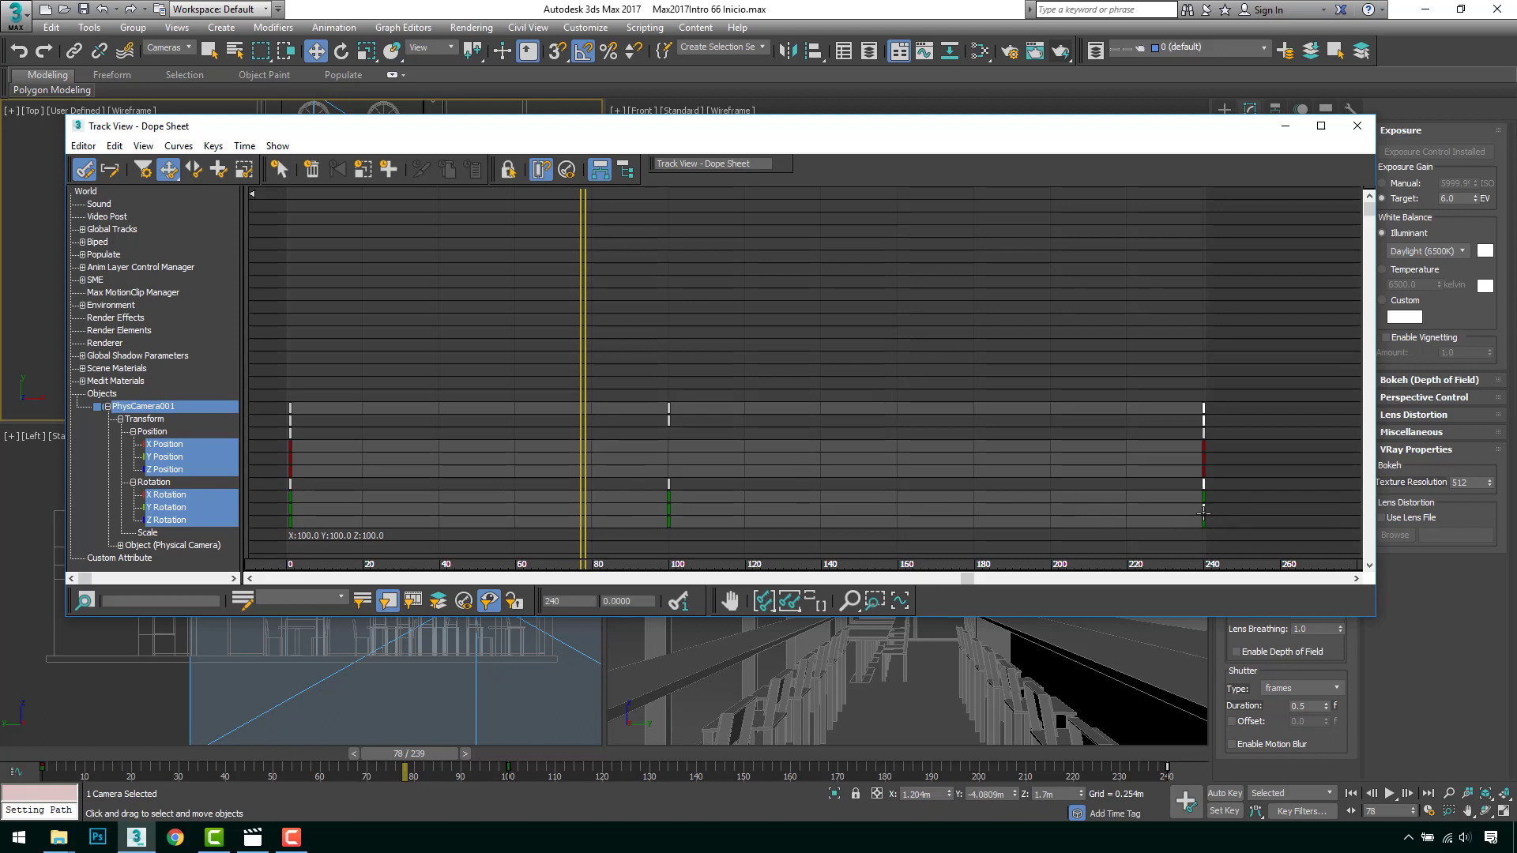
shift+drag(1203, 512, 1177, 512)
drag(1181, 511, 1204, 512)
click(1257, 519)
click(1204, 519)
click(1204, 498)
click(1226, 485)
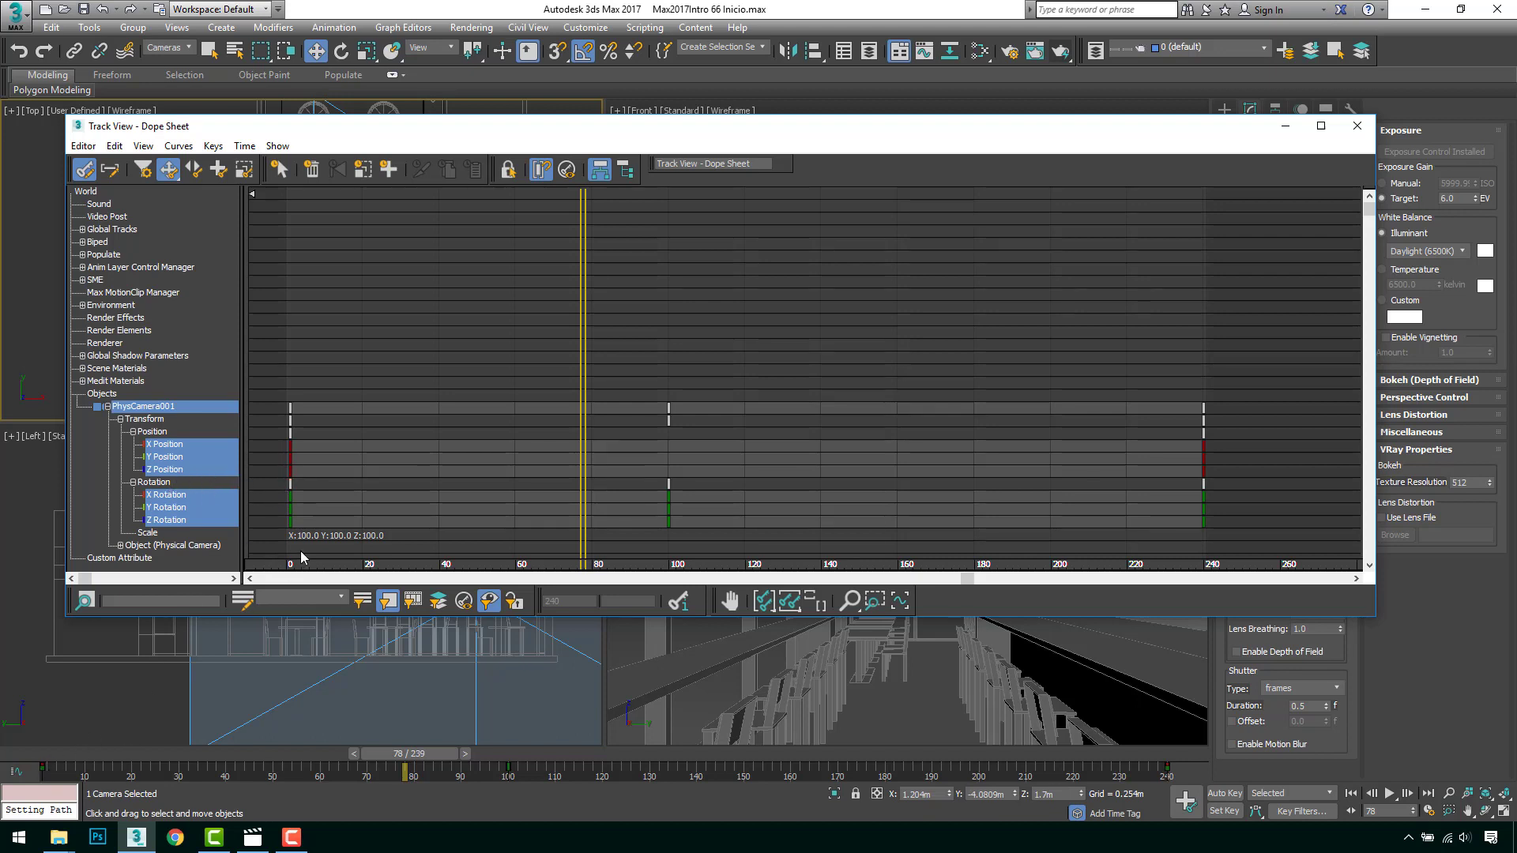
Try moving the camera's first rotation keys to frame 31, then bring them back to frame 1
click(289, 483)
drag(290, 484, 404, 485)
click(202, 774)
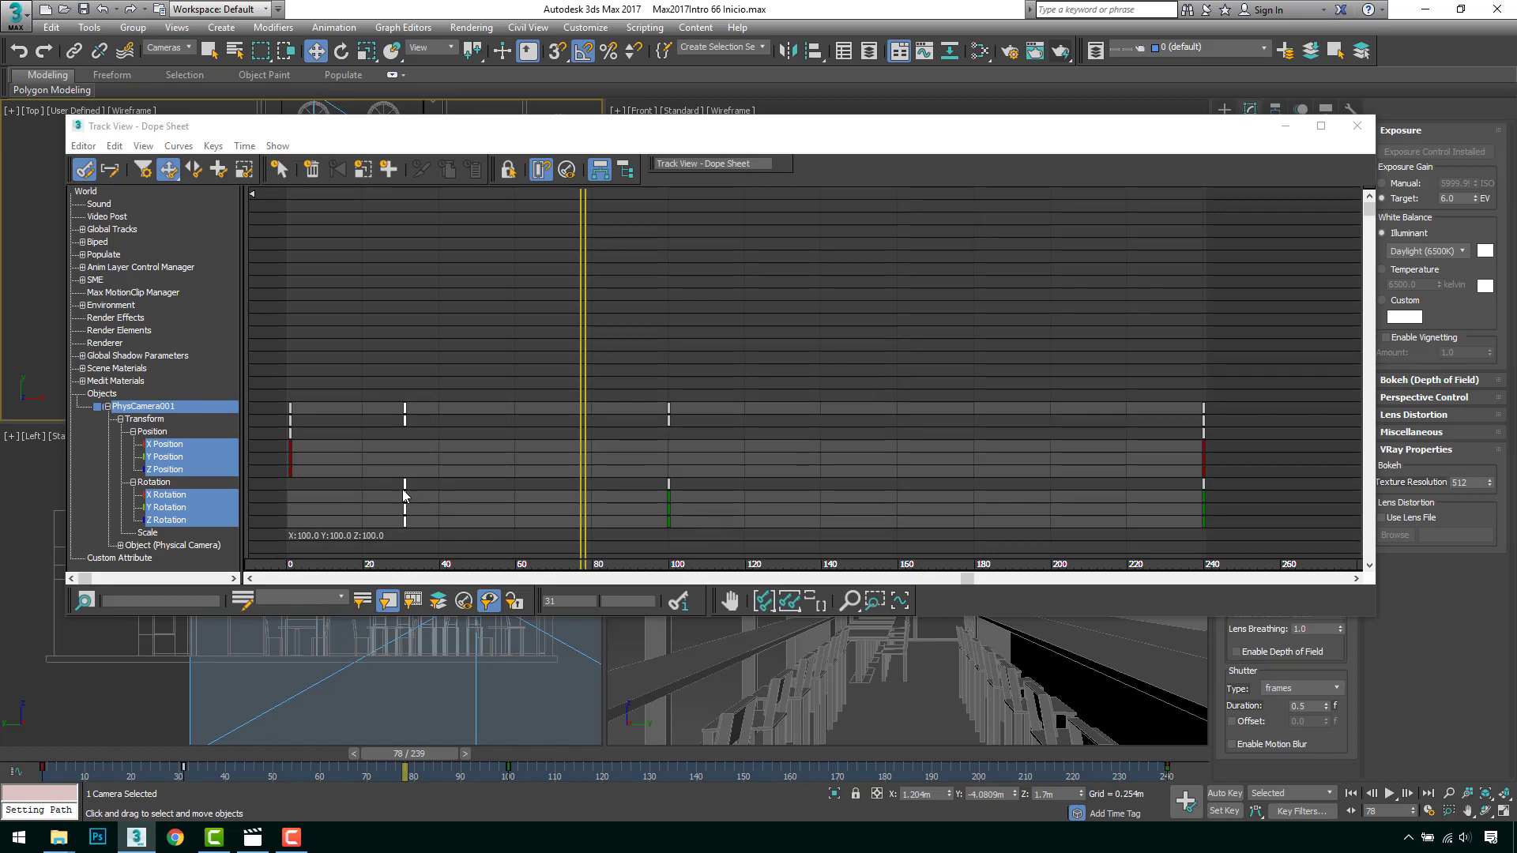
drag(401, 498, 289, 496)
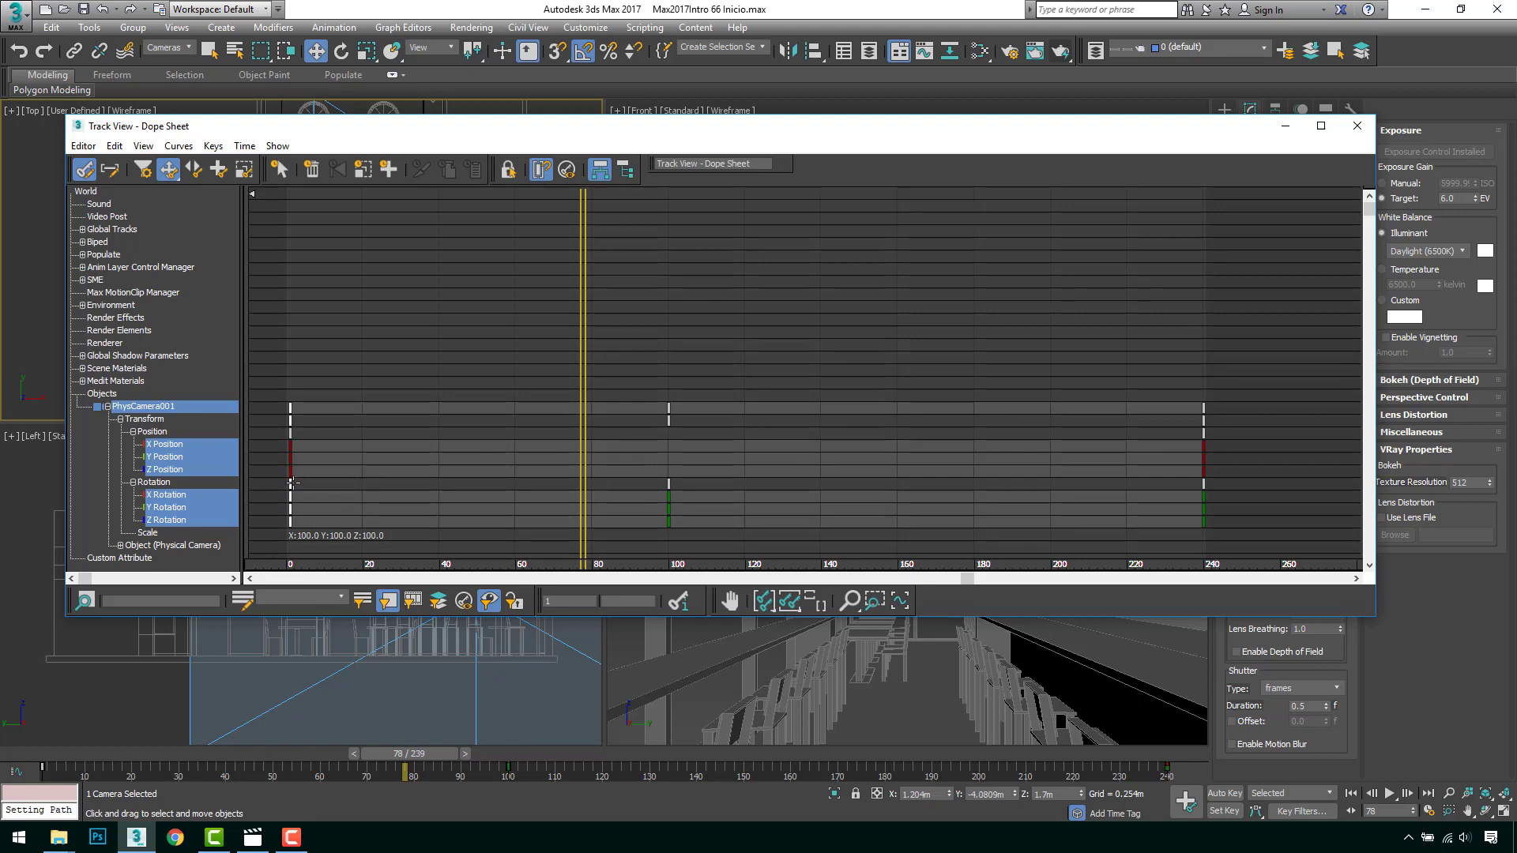
Try delaying the camera's first rotation keys in small increments, then restore them to frame 1
drag(291, 482, 305, 482)
drag(305, 483, 321, 483)
drag(321, 480, 290, 486)
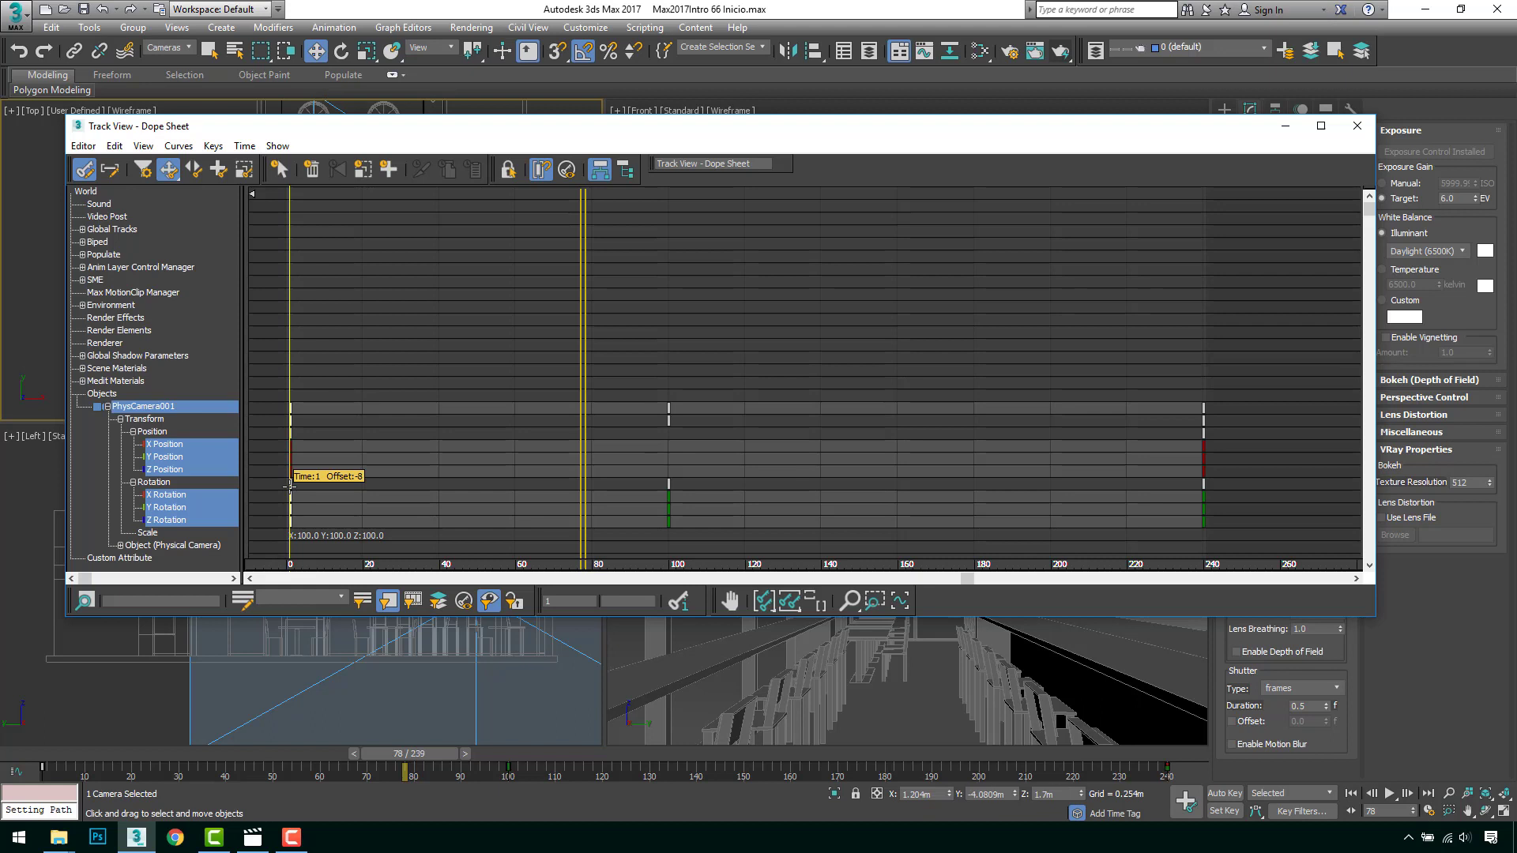
mouse_move(290, 485)
mouse_down()
mouse_move(321, 482)
mouse_move(290, 485)
mouse_up()
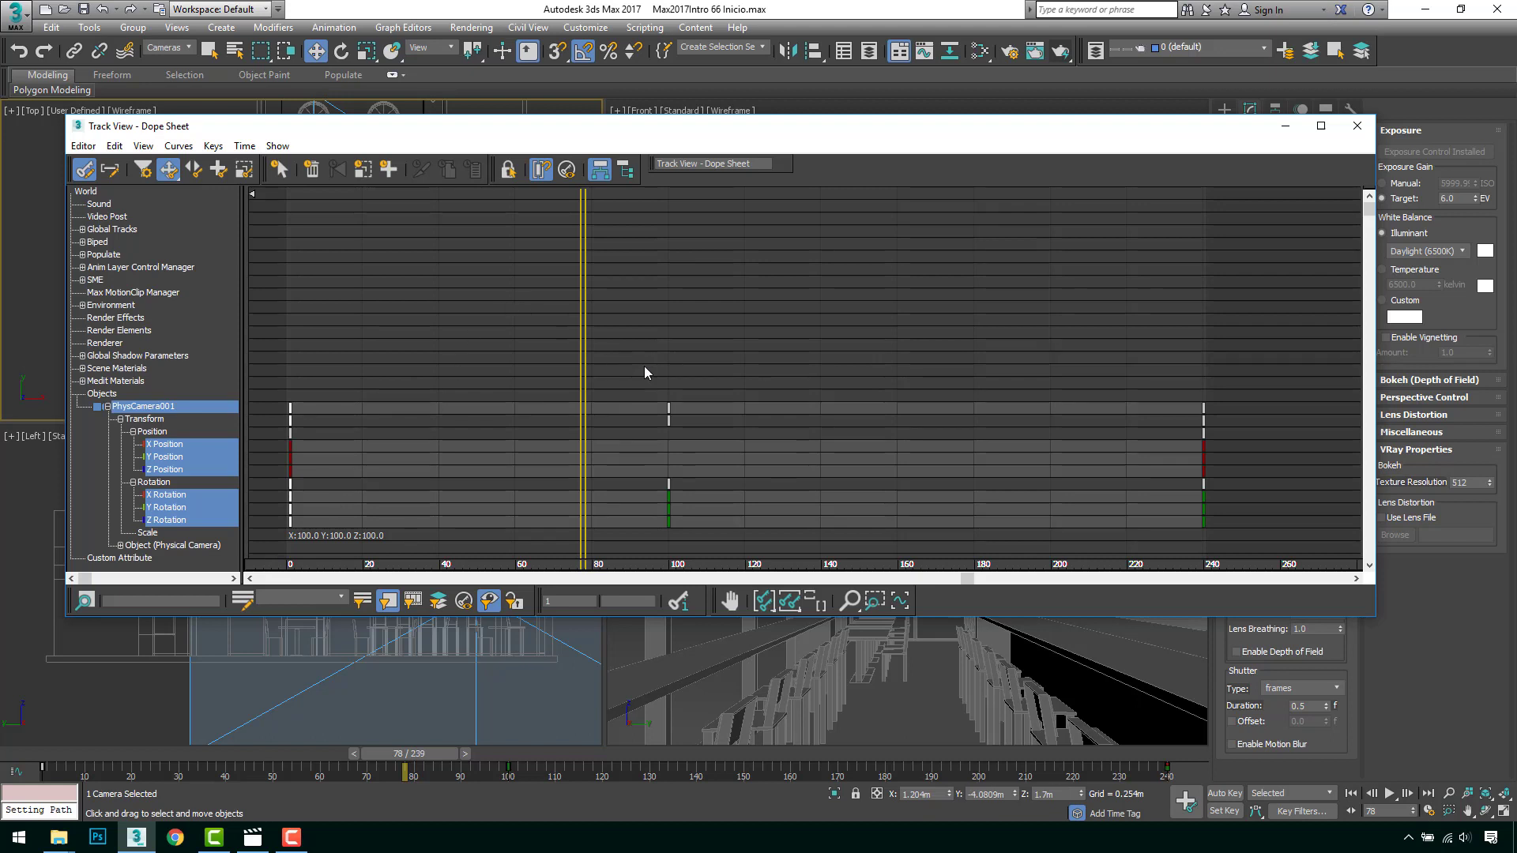
Close the Dope Sheet and deselect the camera
click(1356, 128)
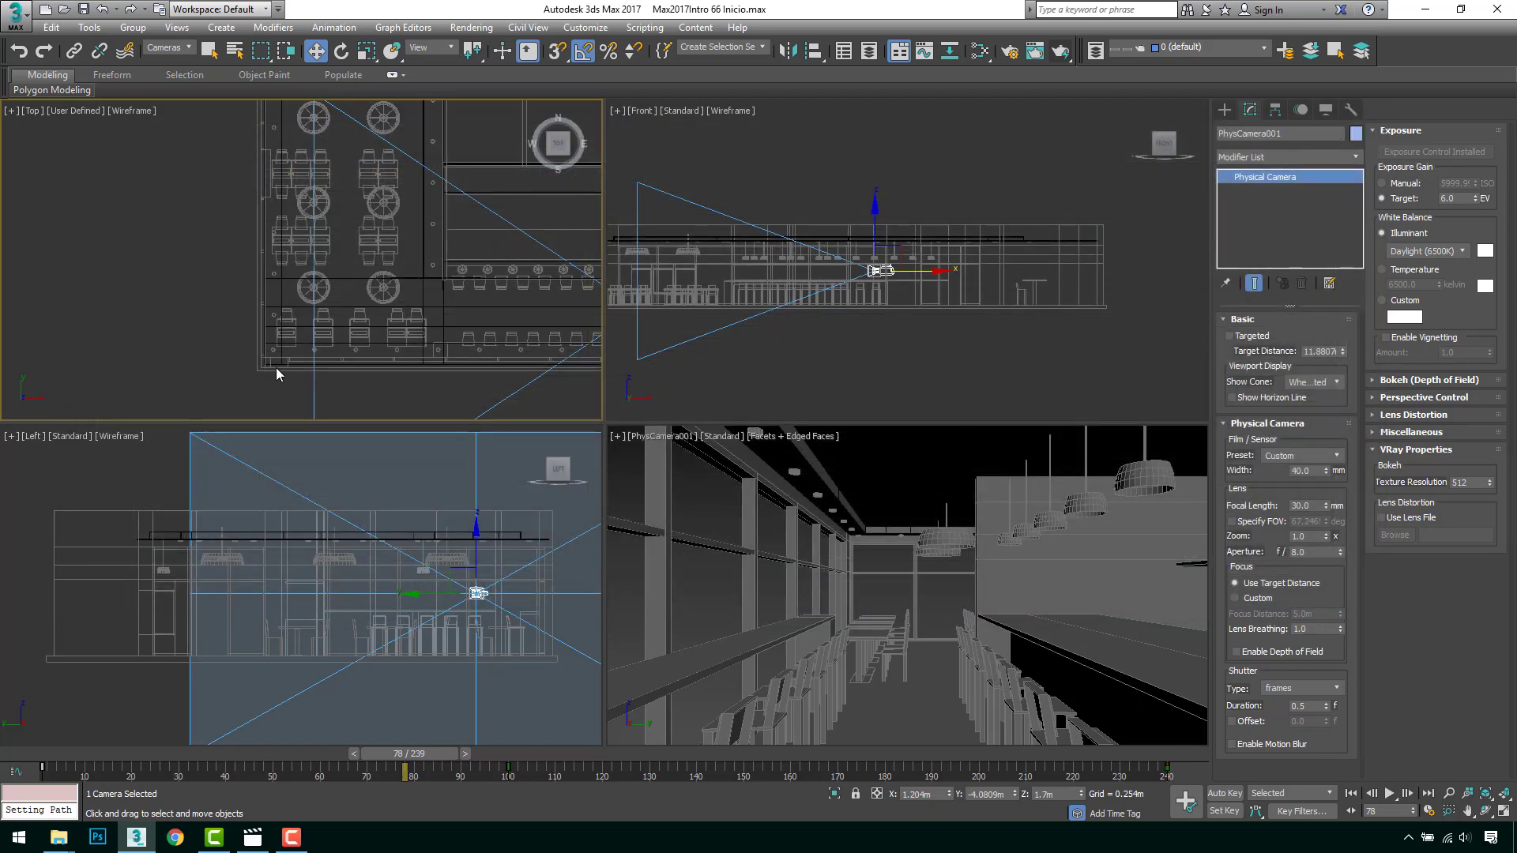
click(227, 336)
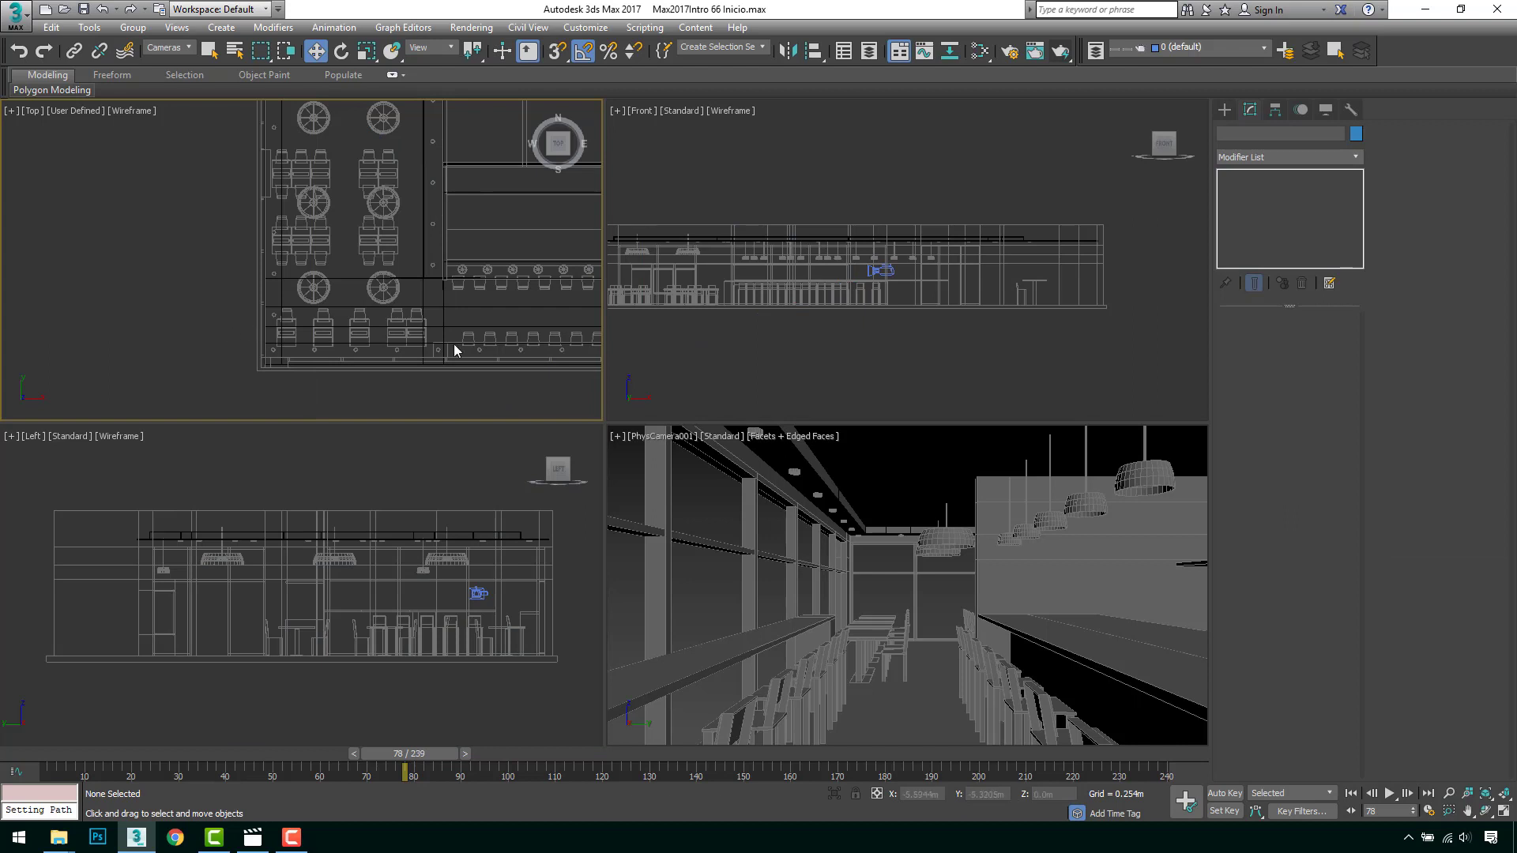
Create a teapot primitive with a radius of about 1.87 m in the Top view, in the empty area left of the building
middle_drag(833, 334, 898, 334)
scroll(882, 331, down, 4)
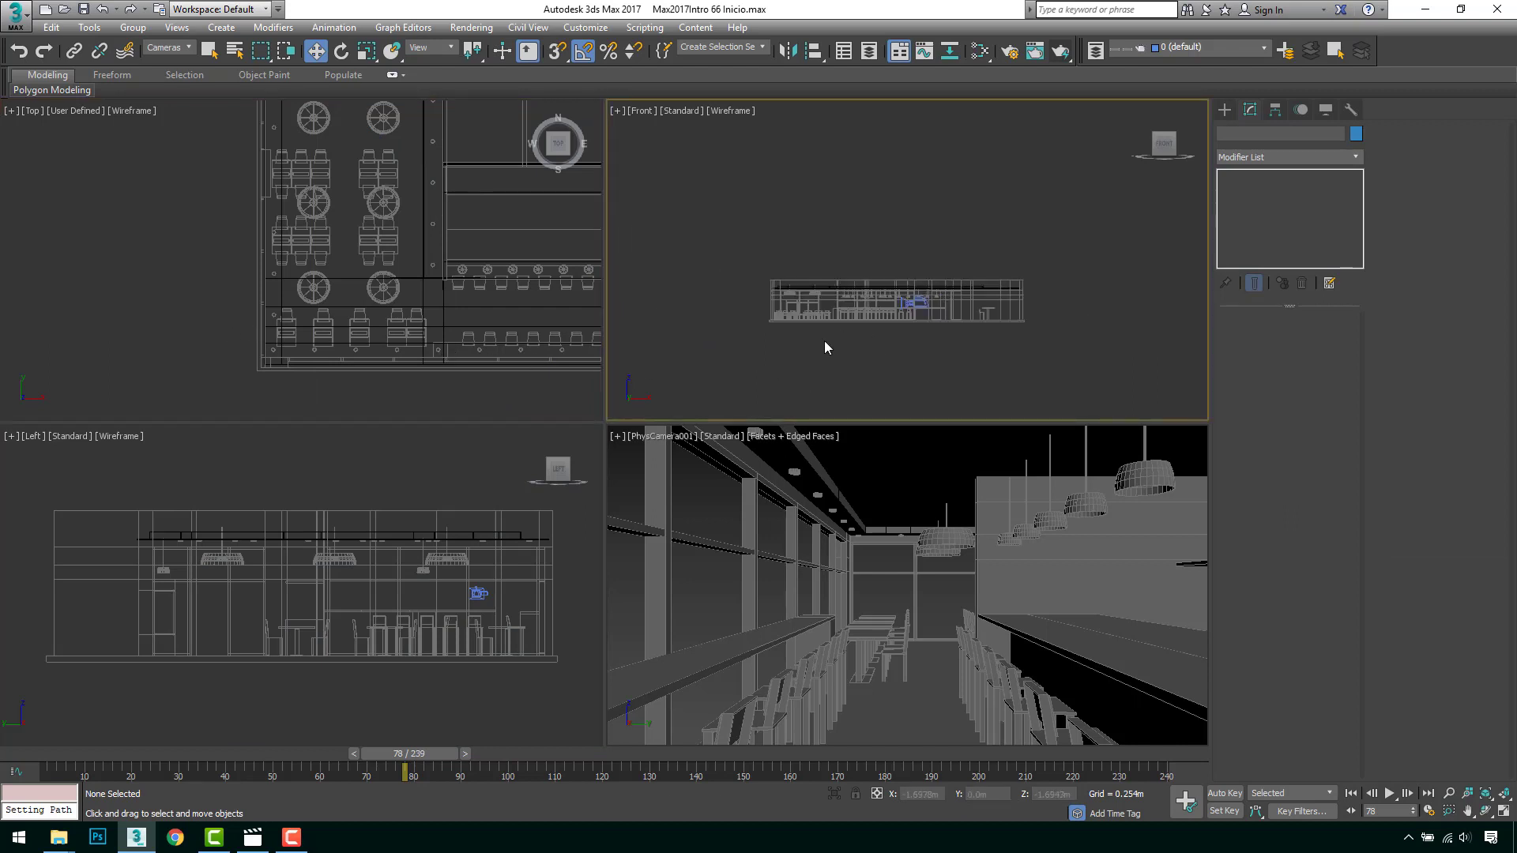
middle_drag(705, 335, 953, 290)
middle_drag(490, 321, 369, 274)
scroll(370, 274, down, 2)
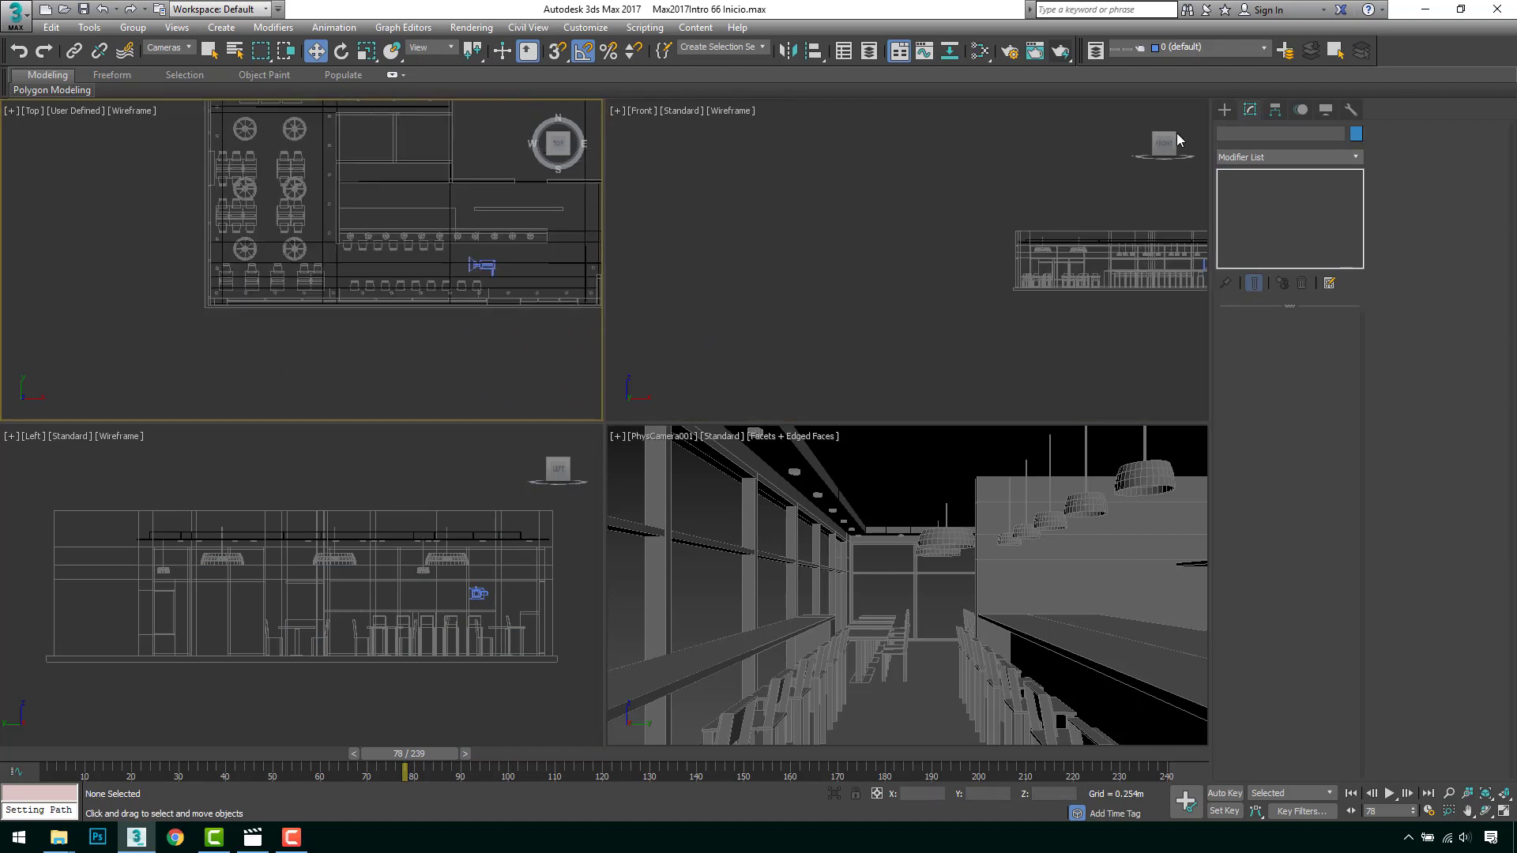
click(1225, 111)
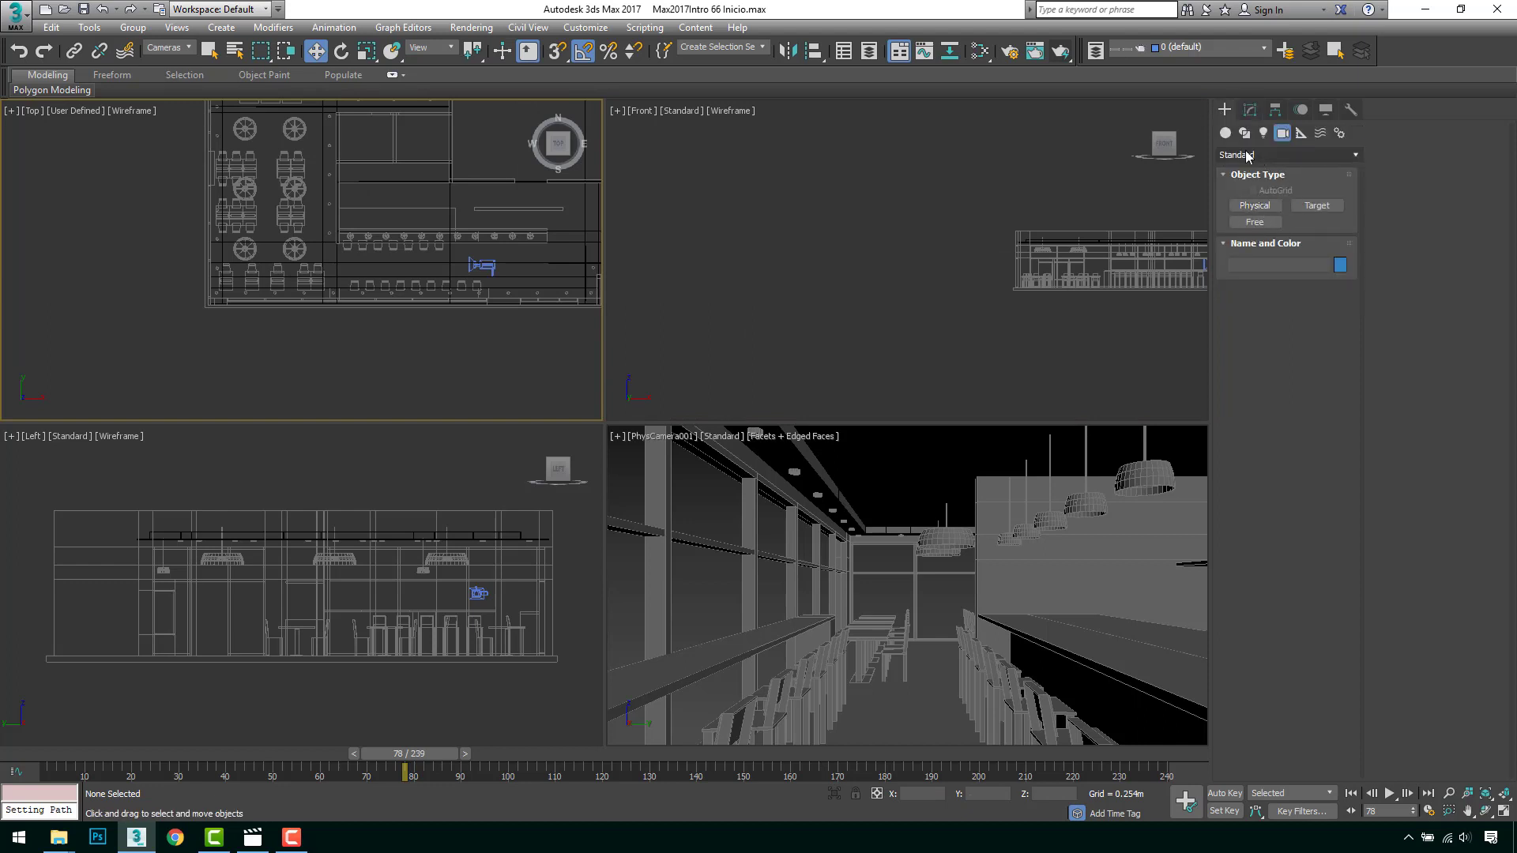
click(1225, 132)
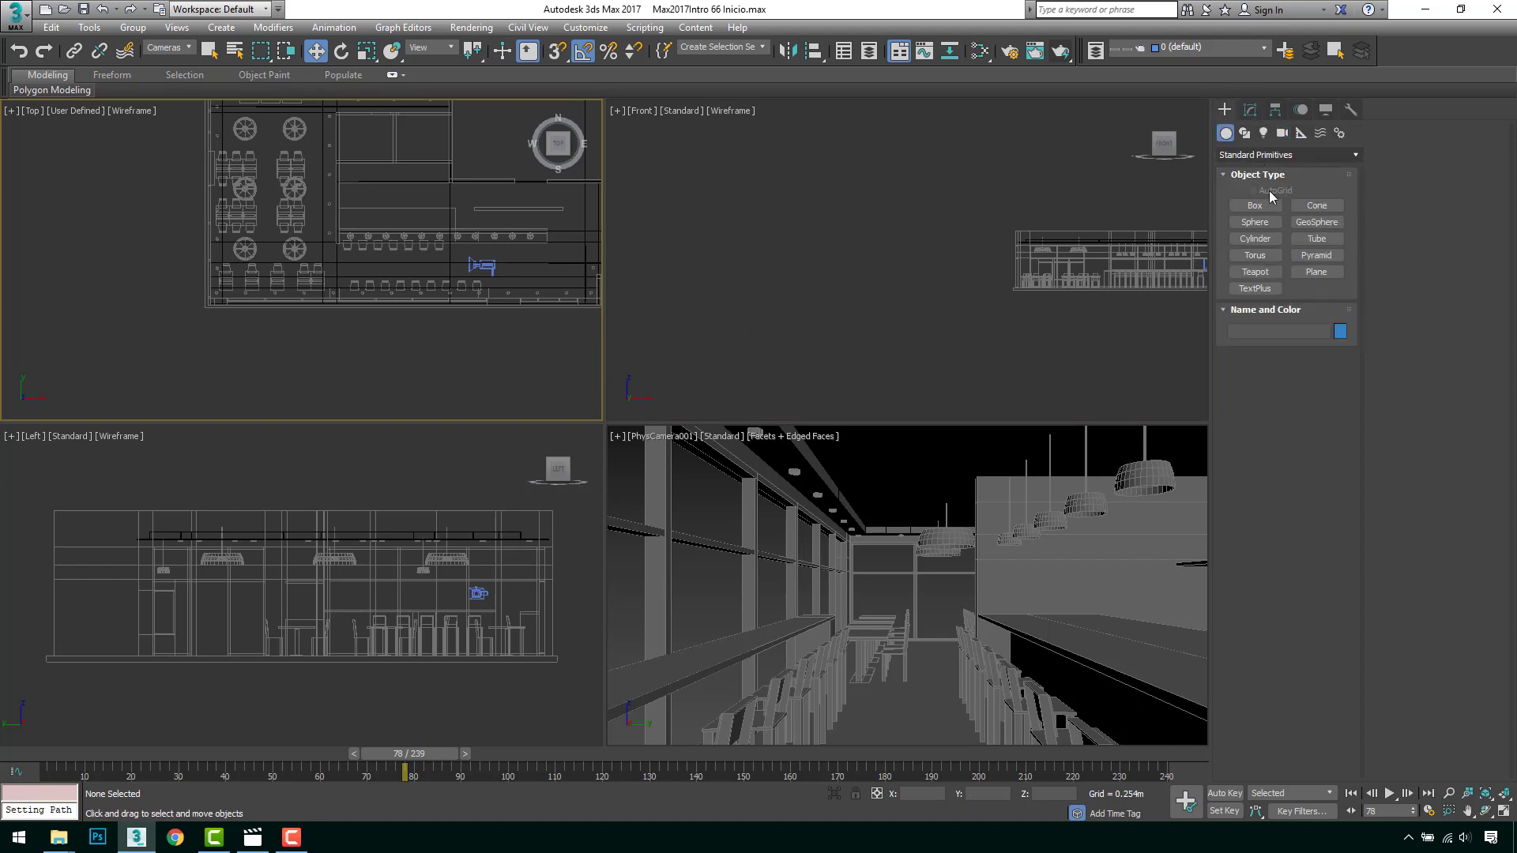
click(1255, 272)
middle_drag(21, 283, 357, 318)
drag(106, 286, 162, 302)
right_click(809, 291)
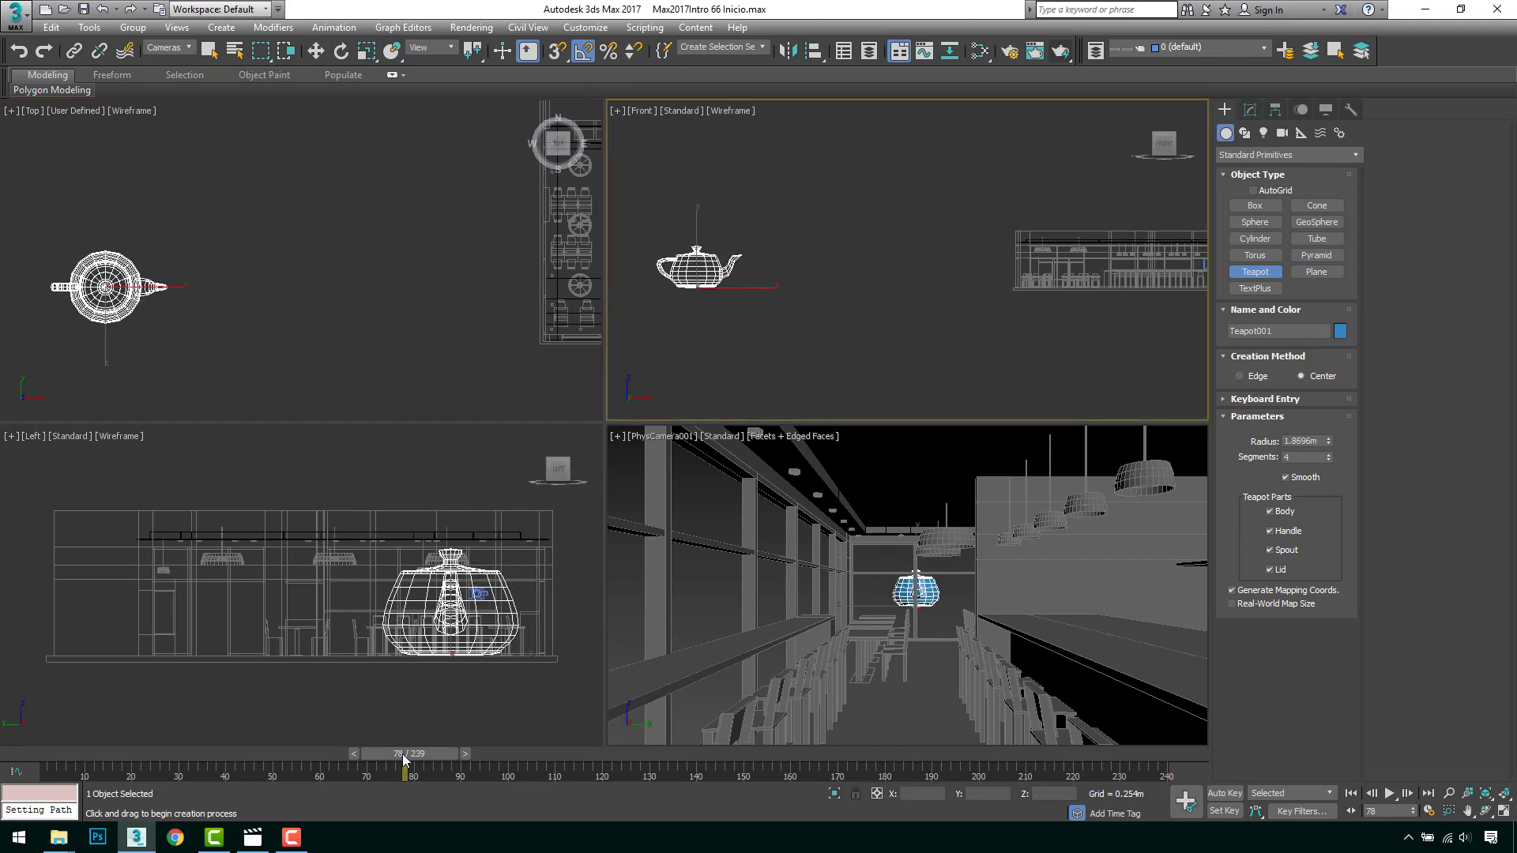
Turn on Set Key mode and advance the animation to frame 120
drag(405, 763, 508, 768)
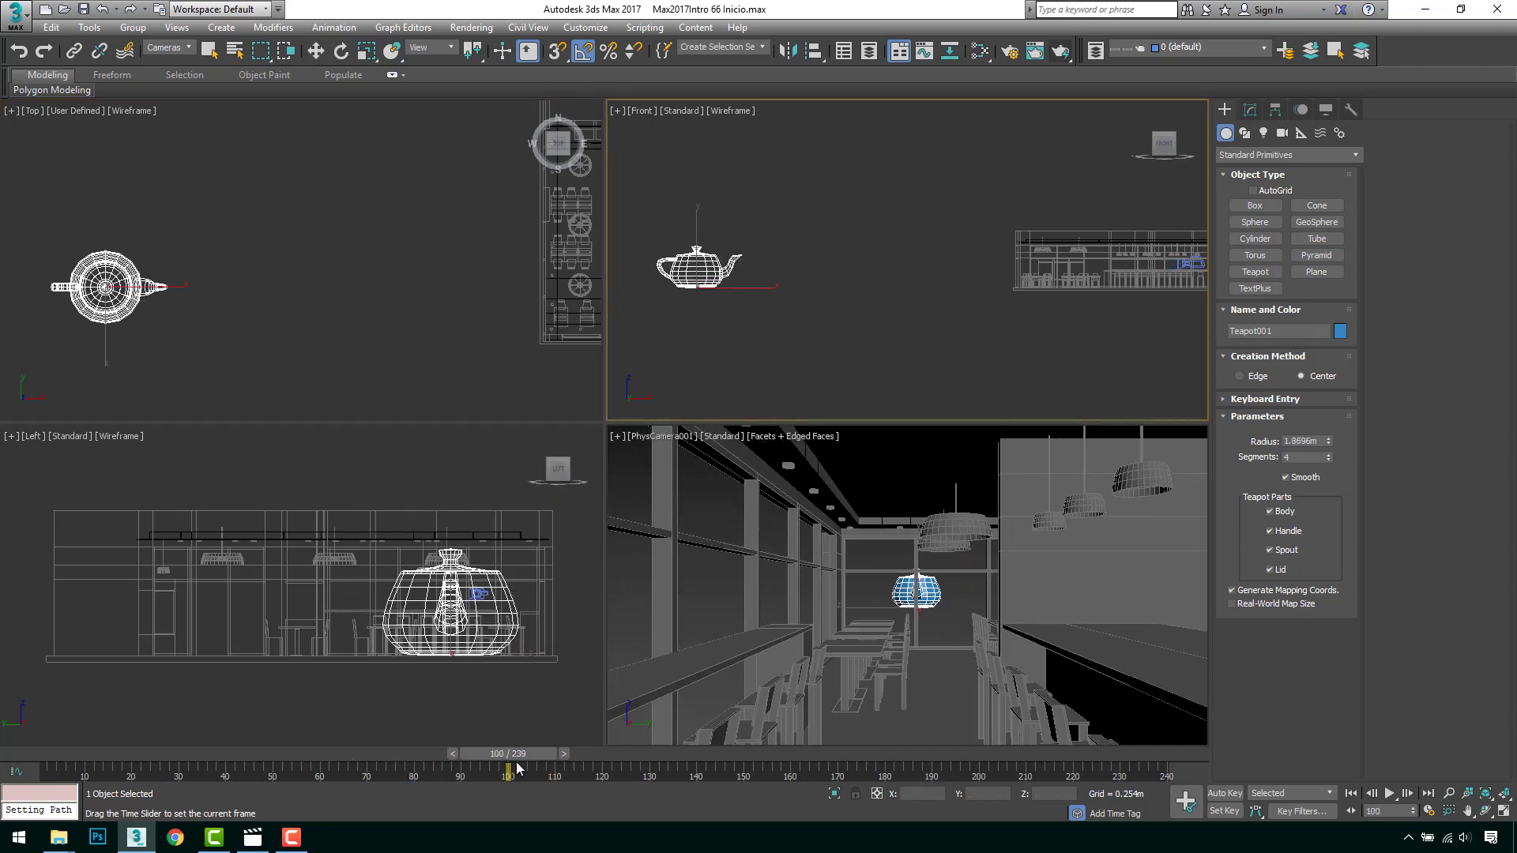
click(1224, 811)
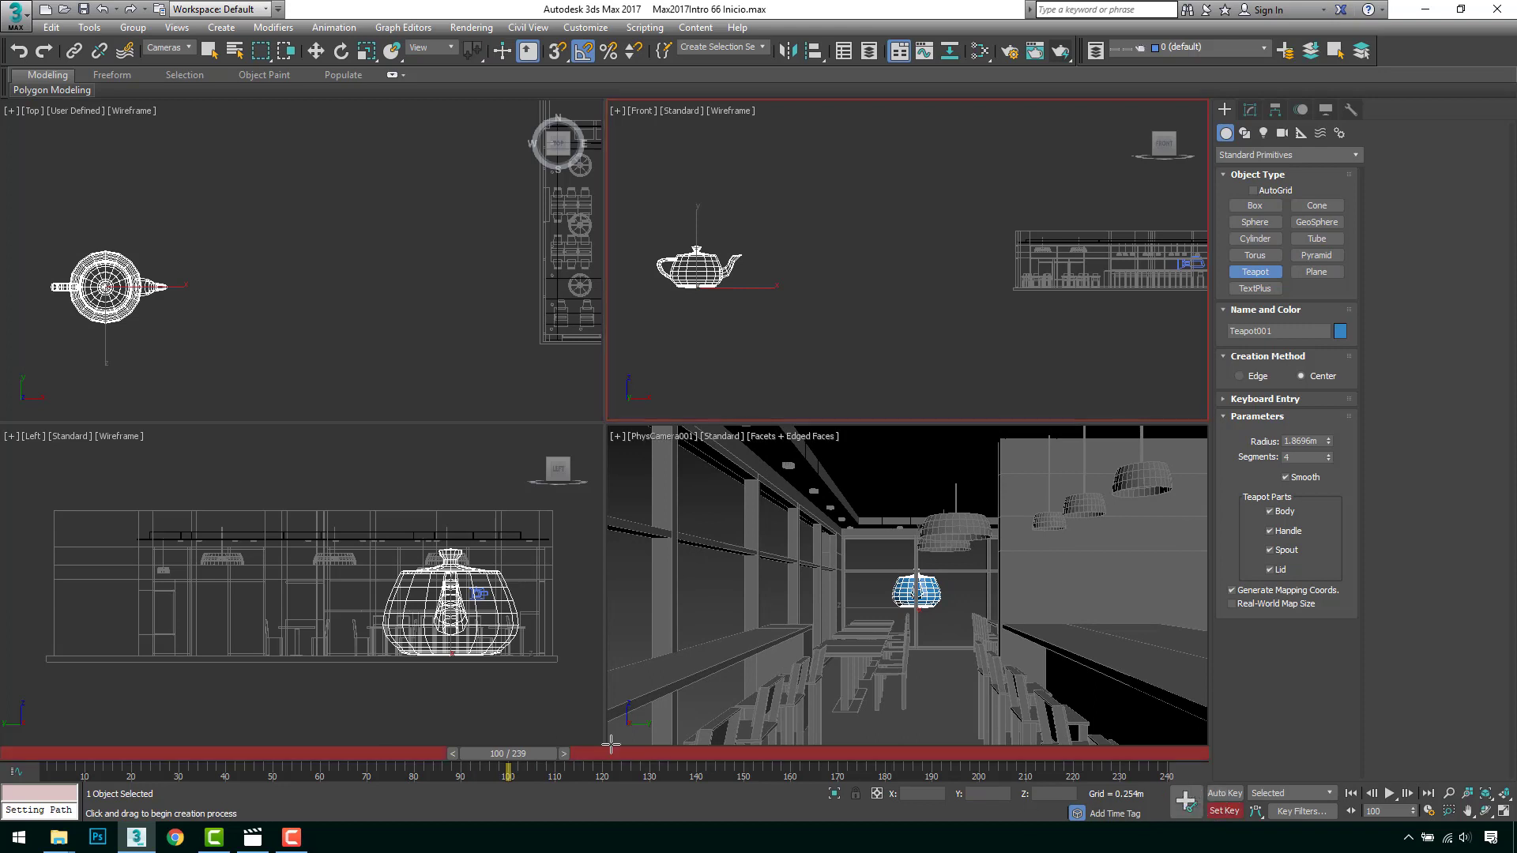
drag(509, 768, 617, 767)
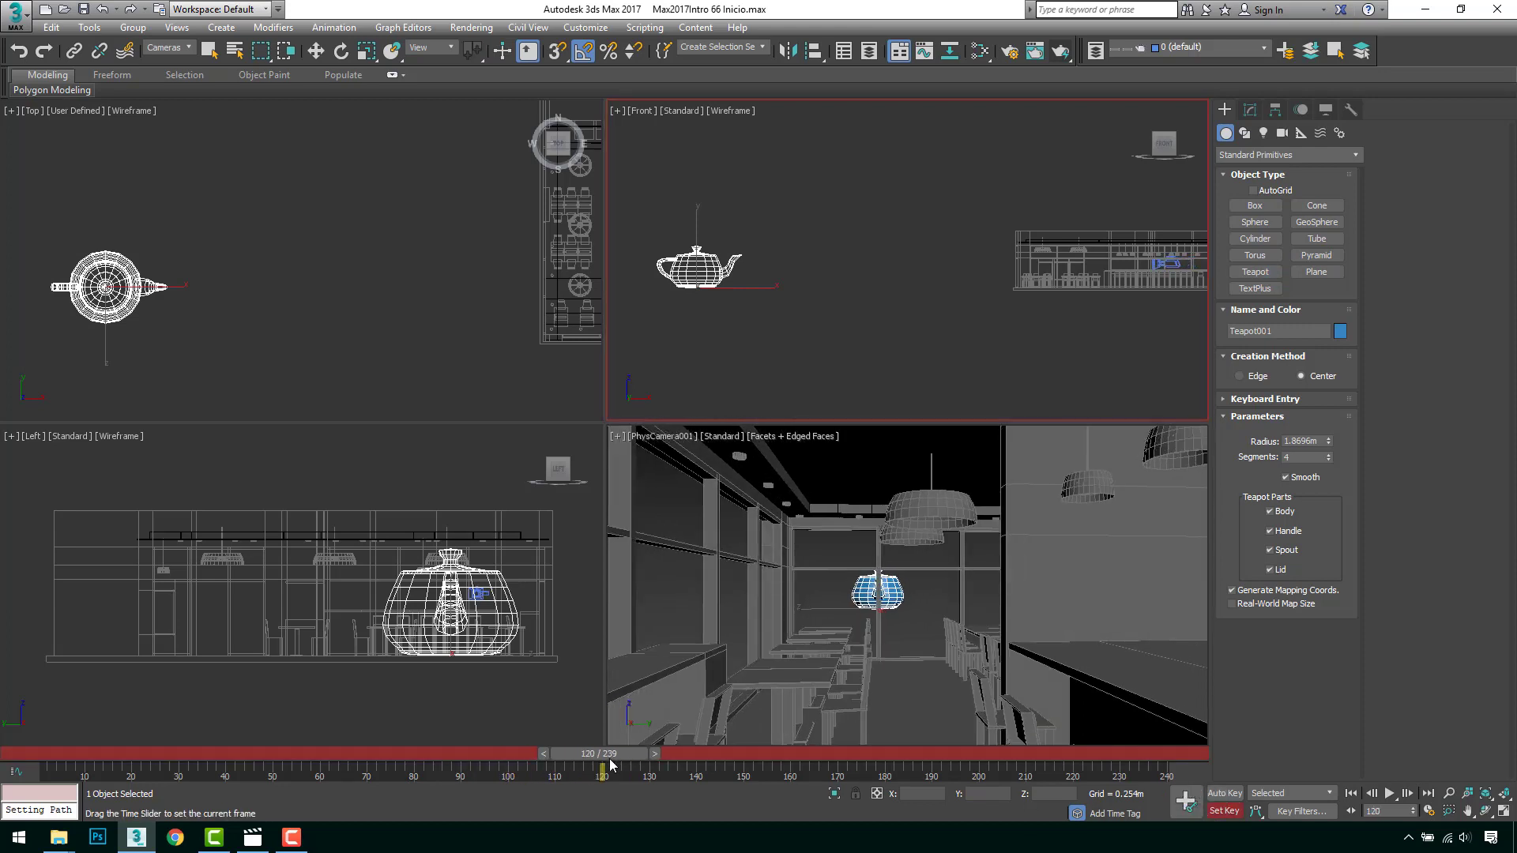
Move the teapot along the X axis toward the building, to about X -21.06 m
key(w)
click(156, 290)
drag(156, 289, 431, 289)
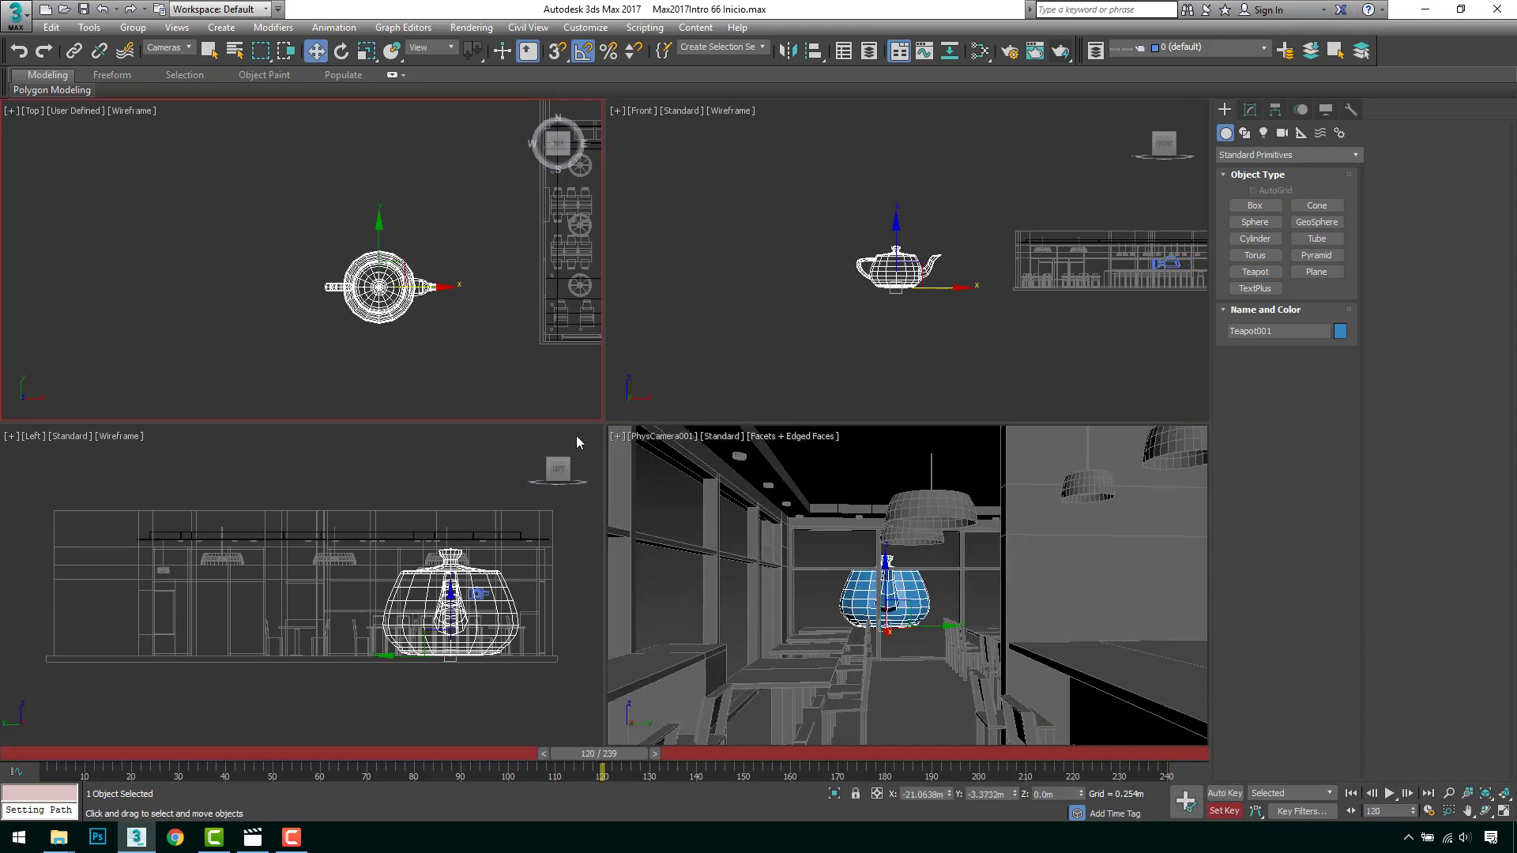
Turn off Set Key mode and return the animation to frame 100
click(1224, 811)
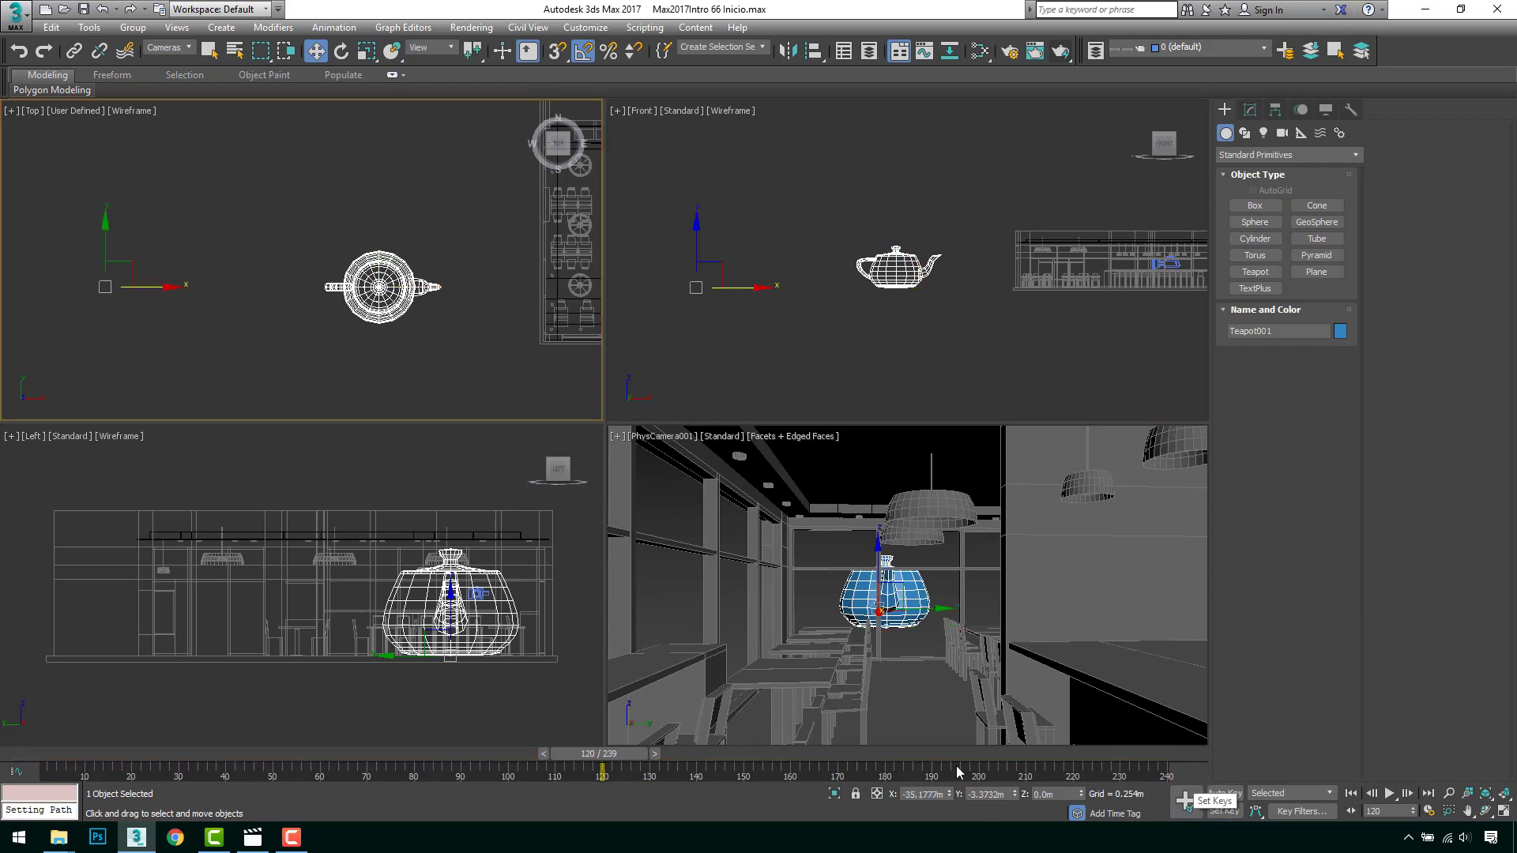
drag(605, 755, 518, 754)
key(w)
middle_drag(272, 309, 275, 307)
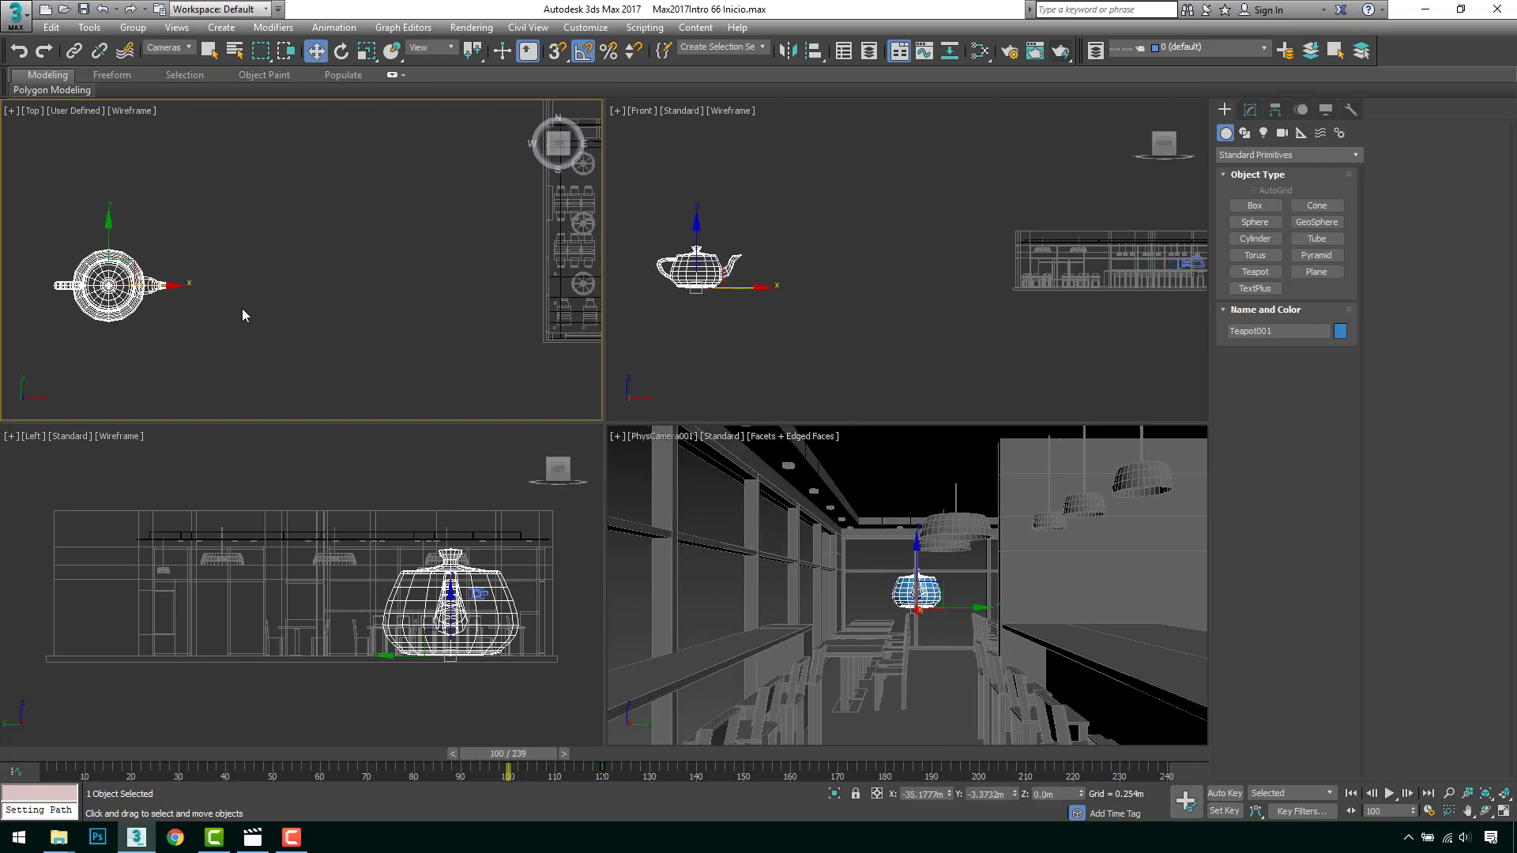
With Set Key mode on and the key filters limited to Position, key the teapot at frame 100
click(1221, 811)
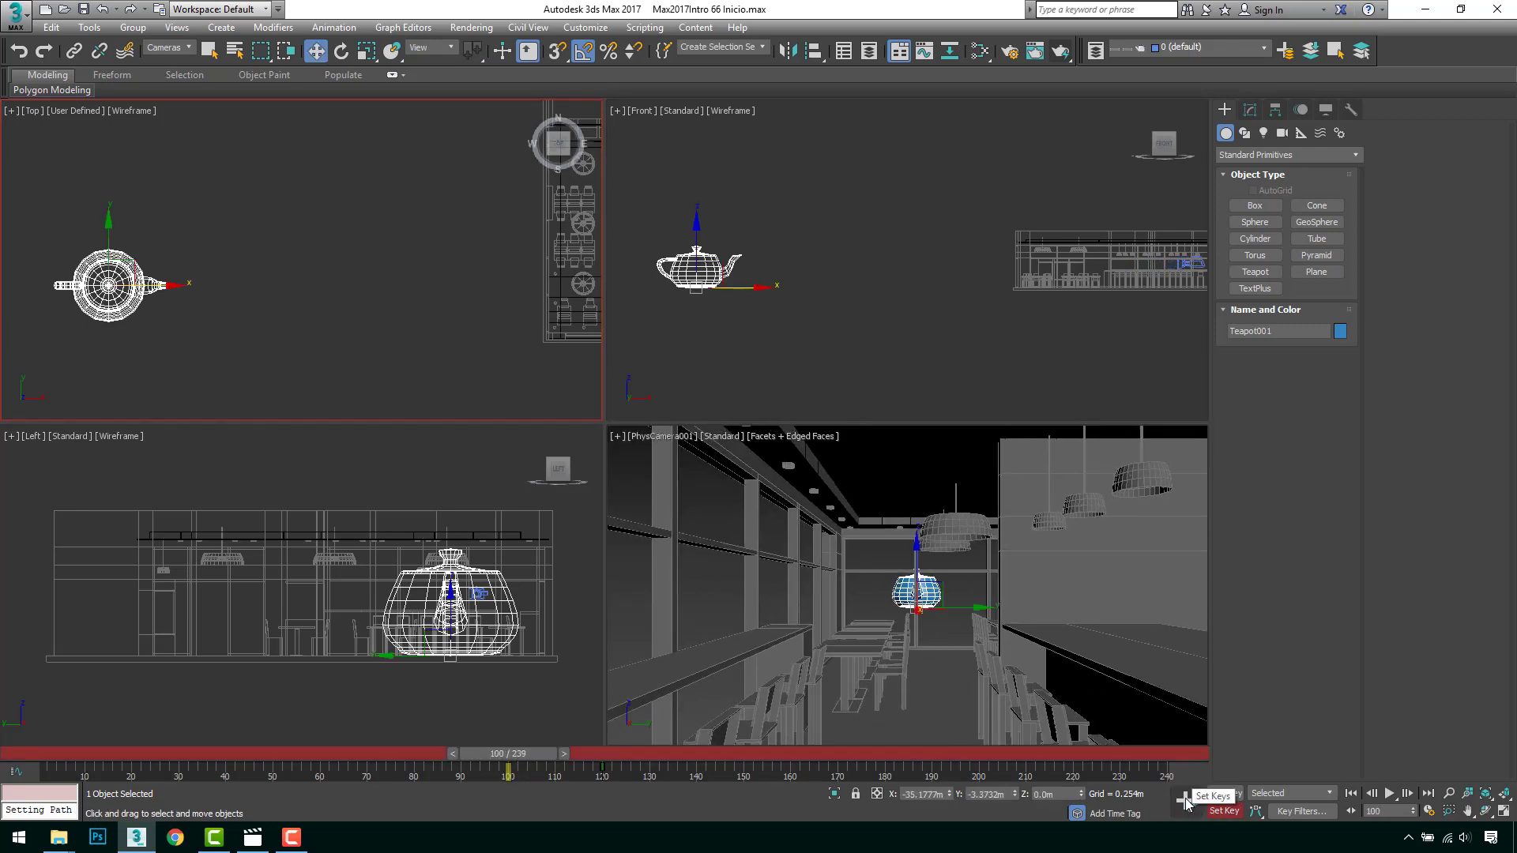
click(1299, 811)
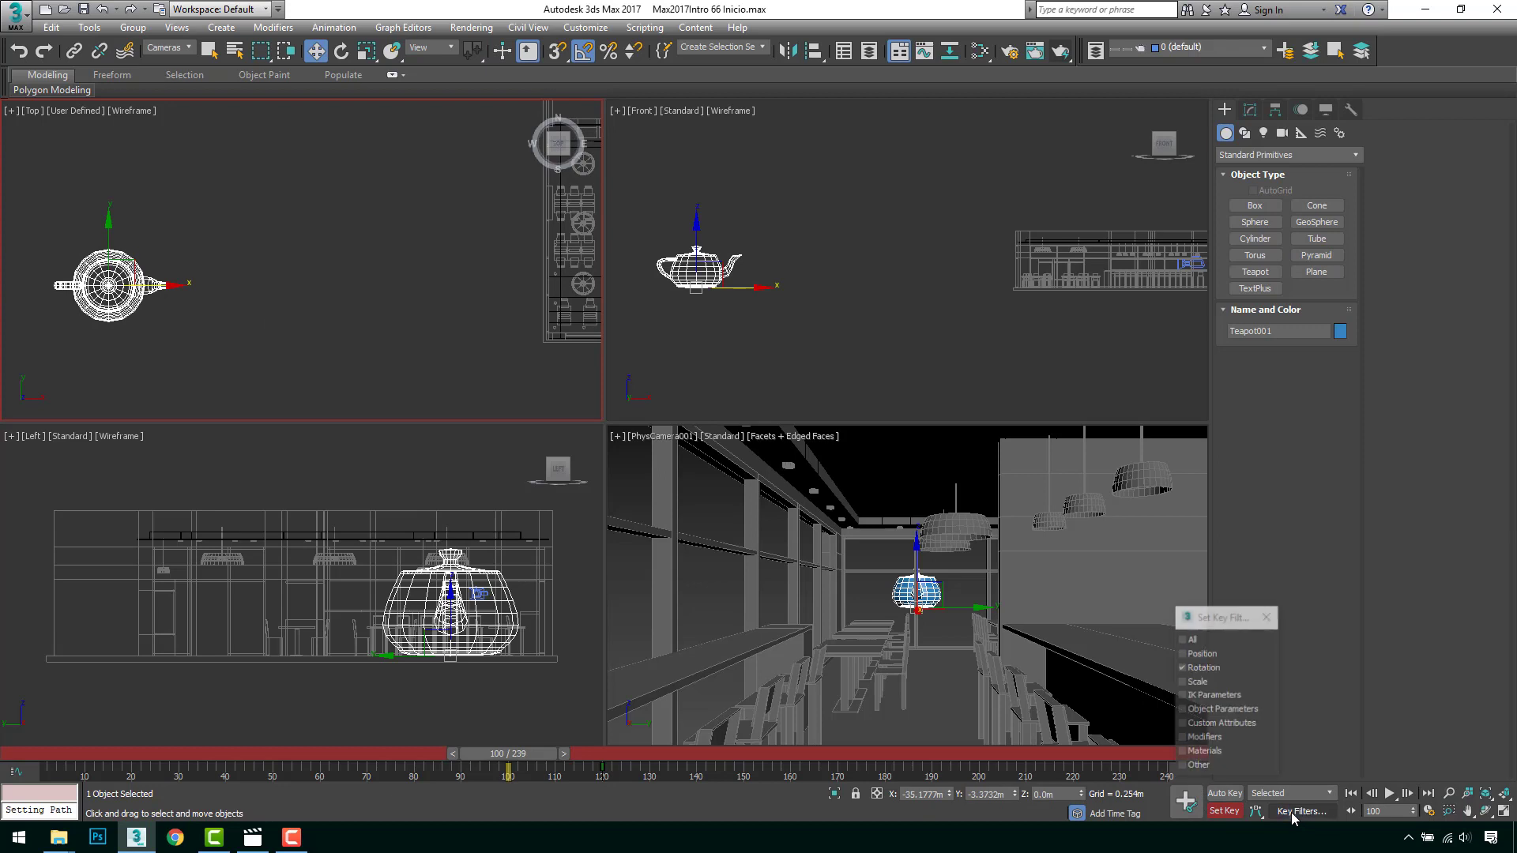
click(1197, 668)
click(1197, 653)
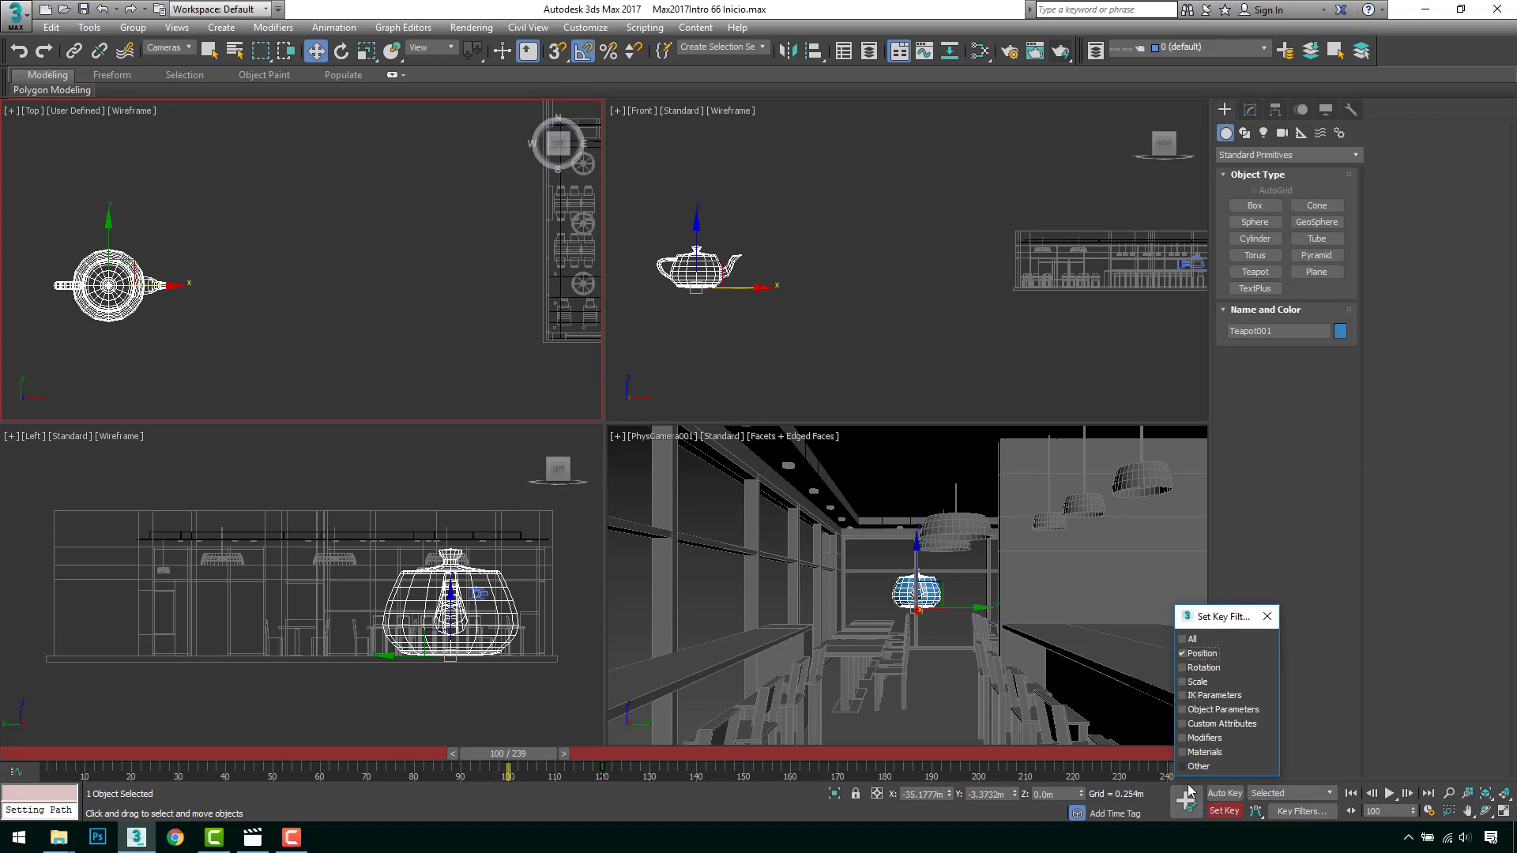
click(1267, 617)
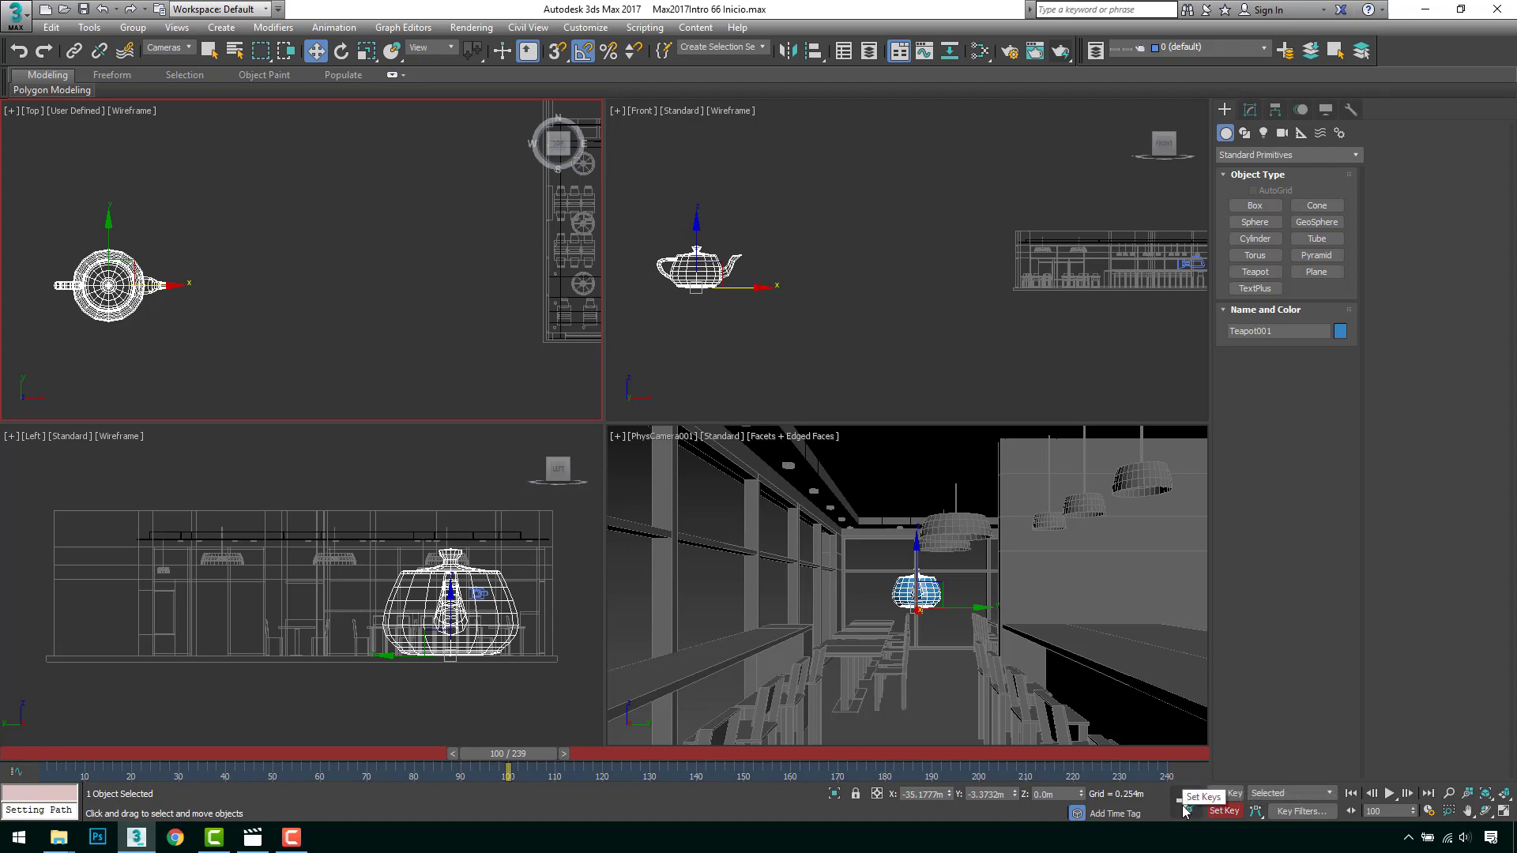
At frame 120, move the teapot about 15.7 m along X toward the building and key it, ending Set Key mode and scrubbing back to frame 107
drag(527, 766, 602, 767)
key(w)
drag(162, 286, 485, 307)
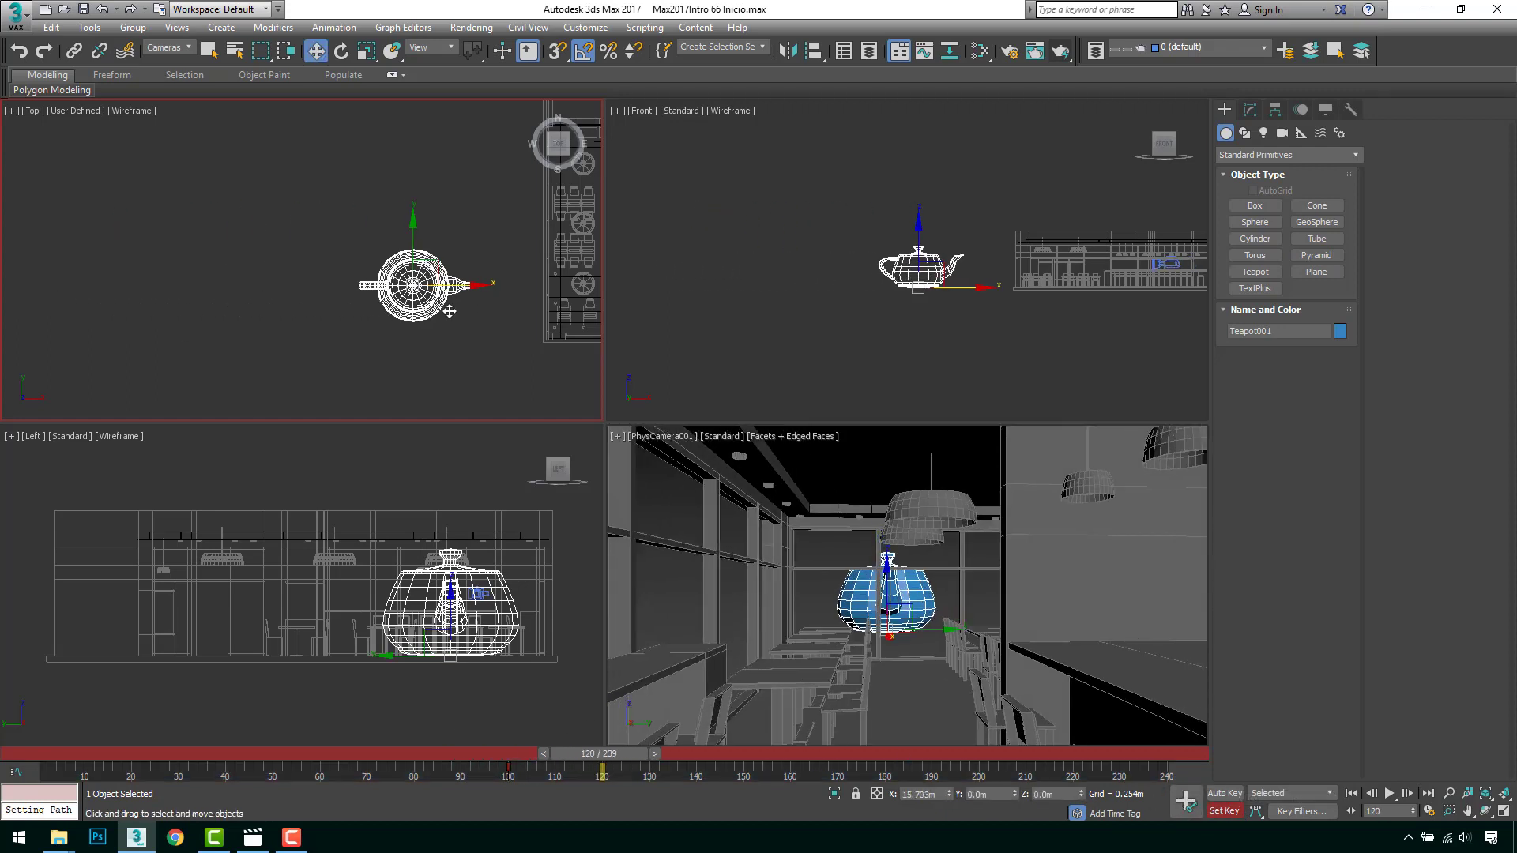
click(1217, 812)
drag(602, 766, 541, 767)
key(w)
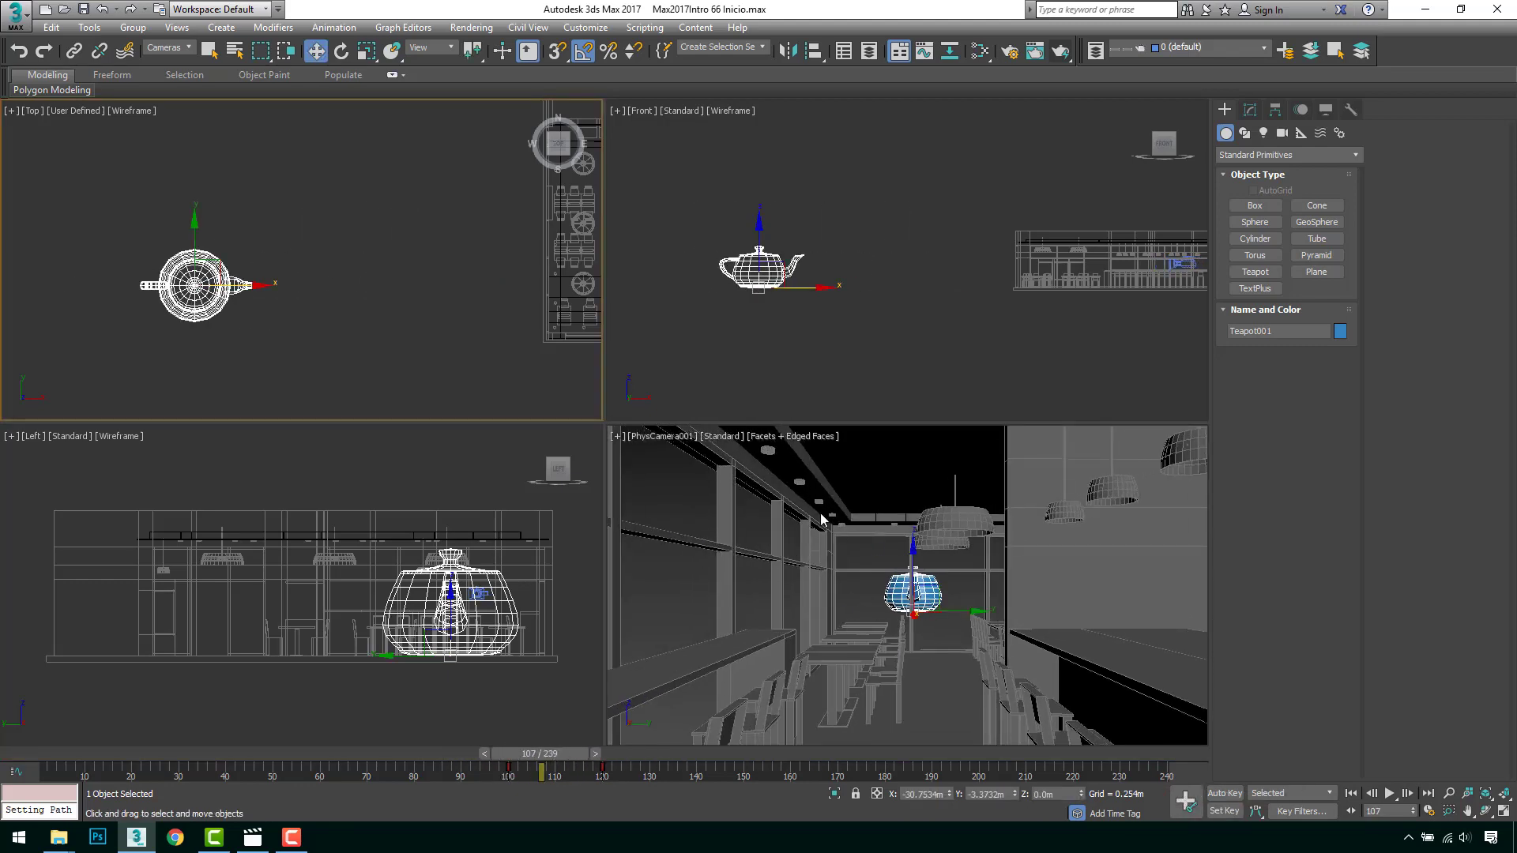
Deselect the teapot and maximize the Front viewport with the teapot and building in view
click(471, 369)
key(alt+w)
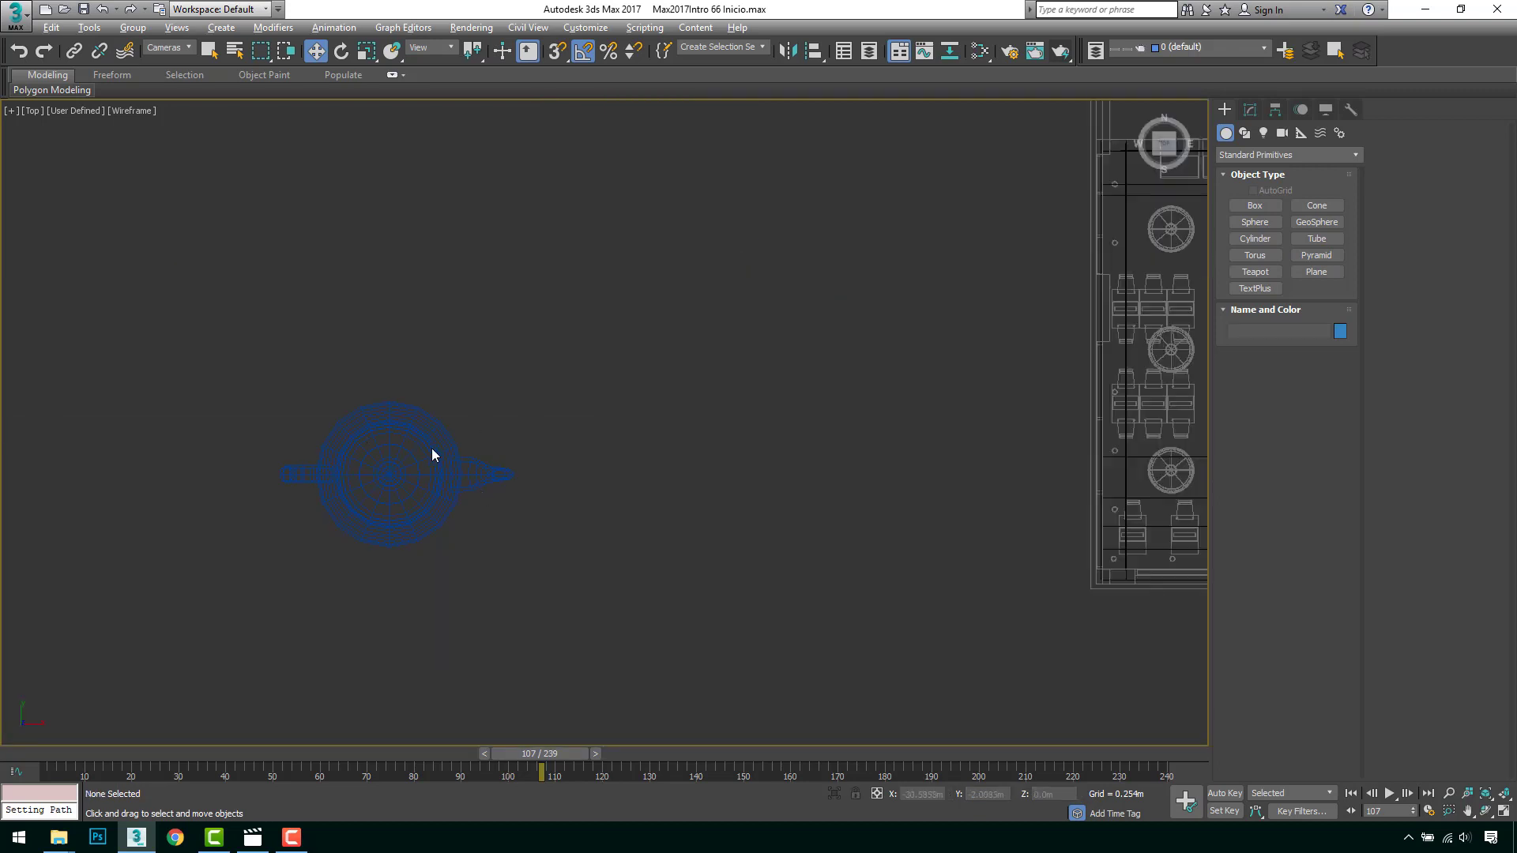
key(alt+w)
click(866, 319)
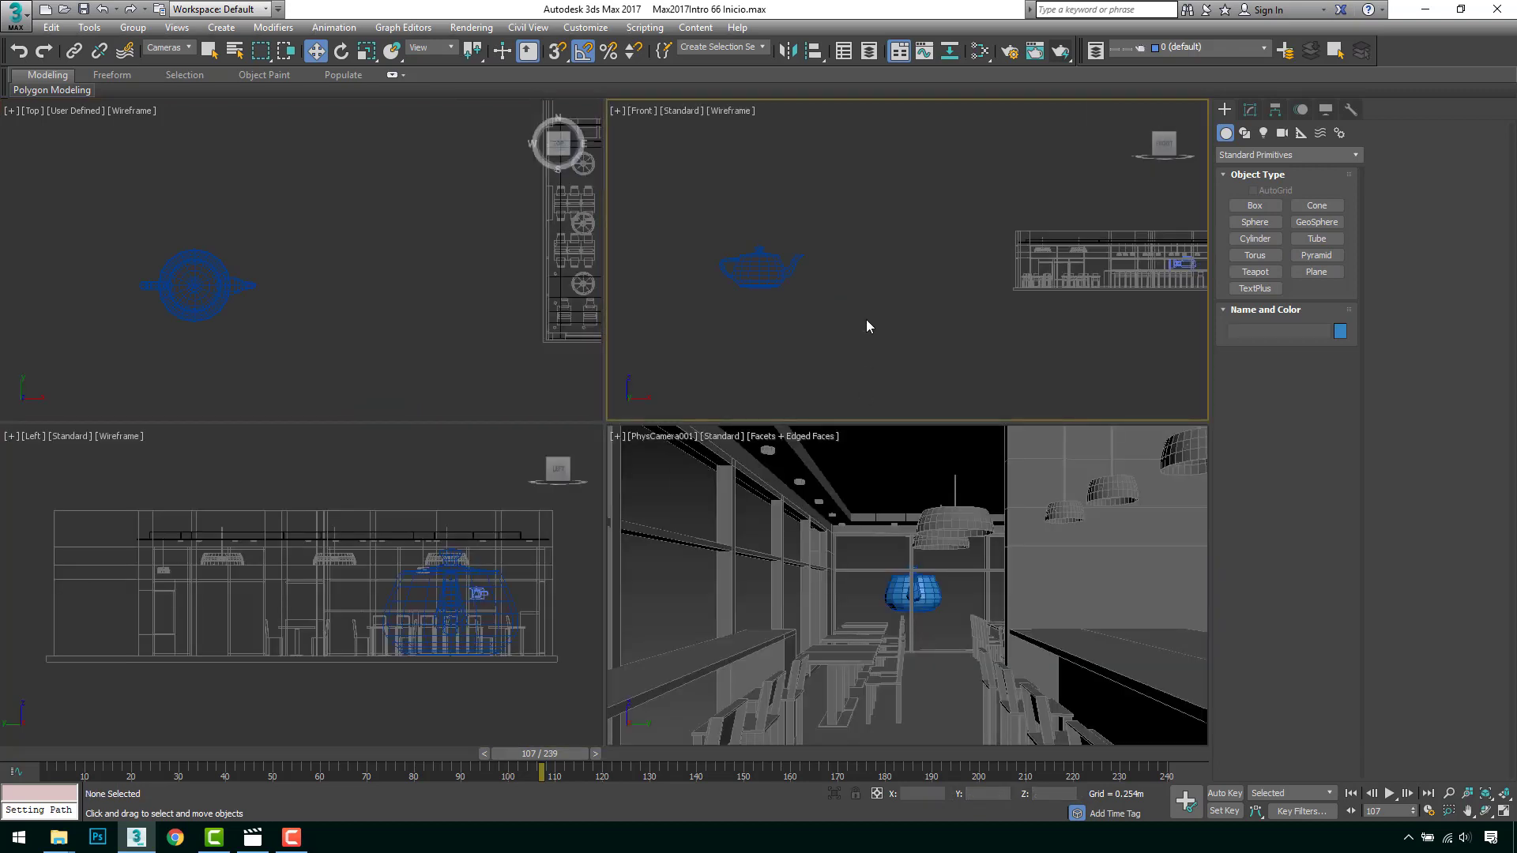
key(alt+w)
middle_drag(774, 459, 817, 437)
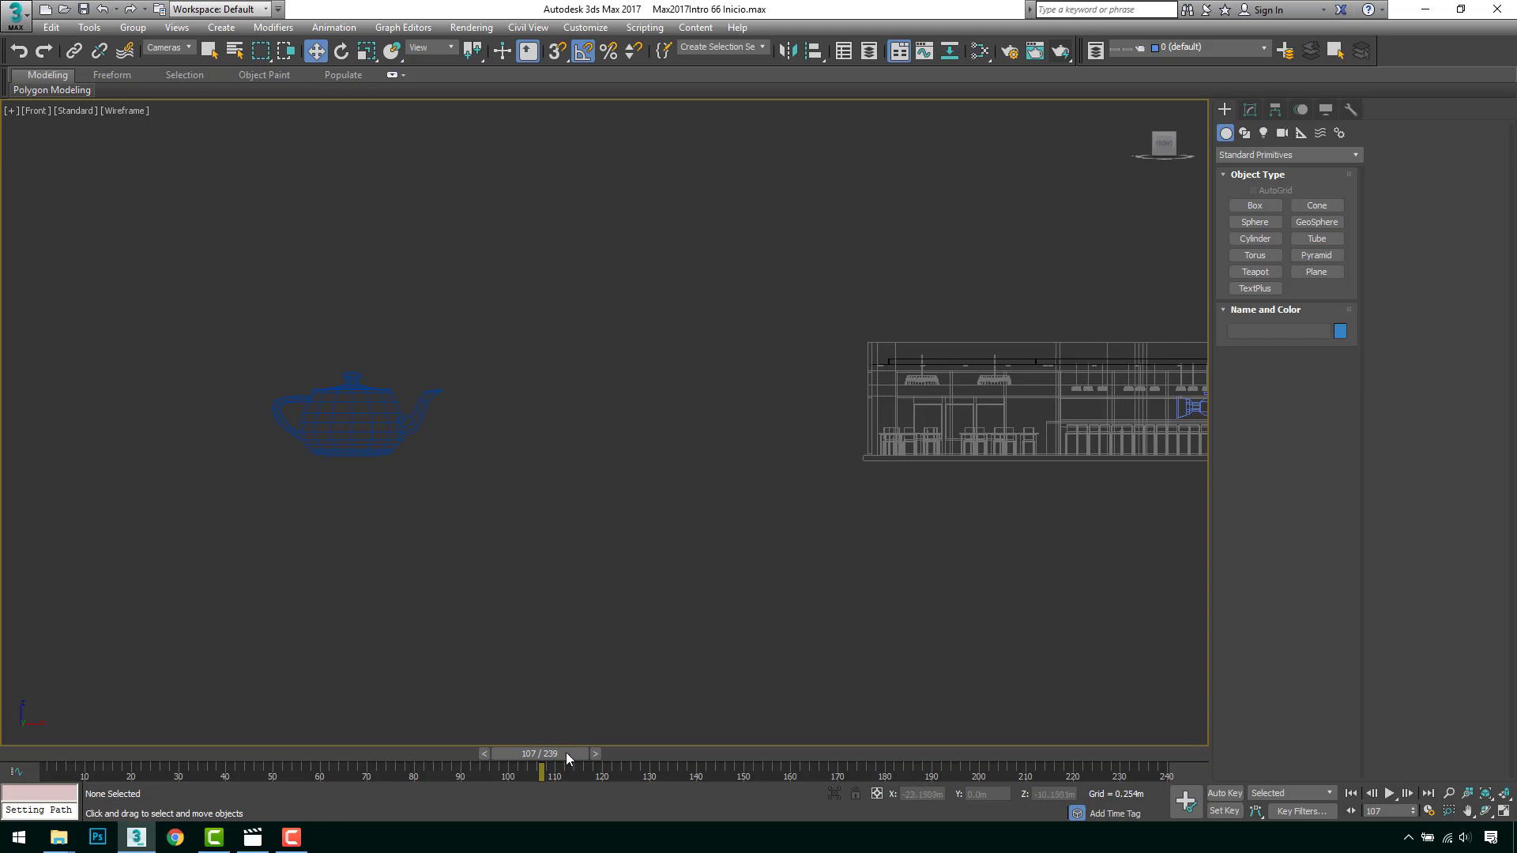
Play the animation from frame 100 to check the teapot's movement, and return to frame 100
drag(566, 754, 538, 756)
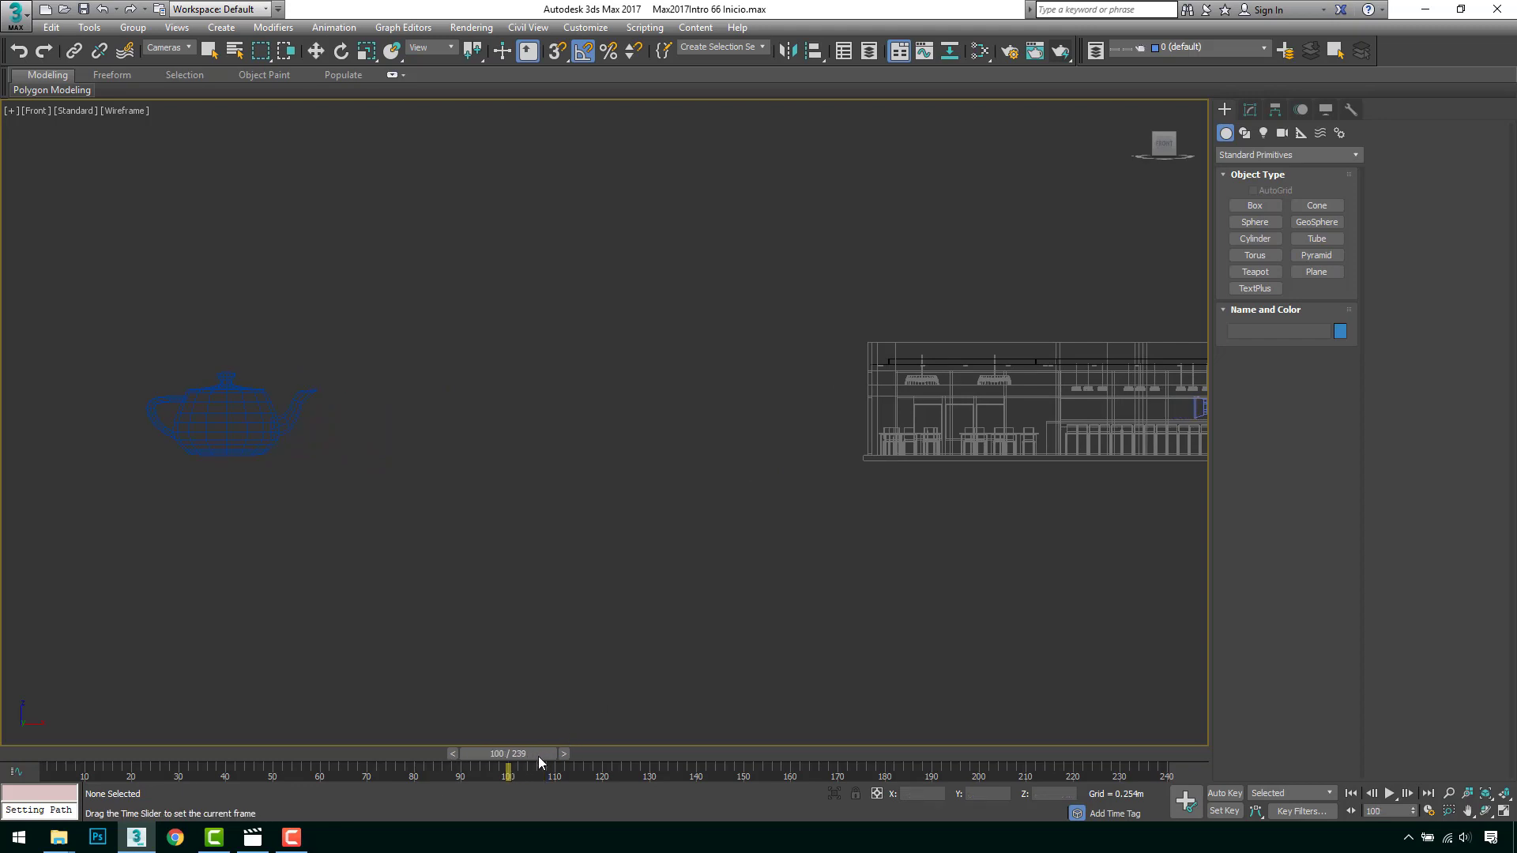
click(1389, 794)
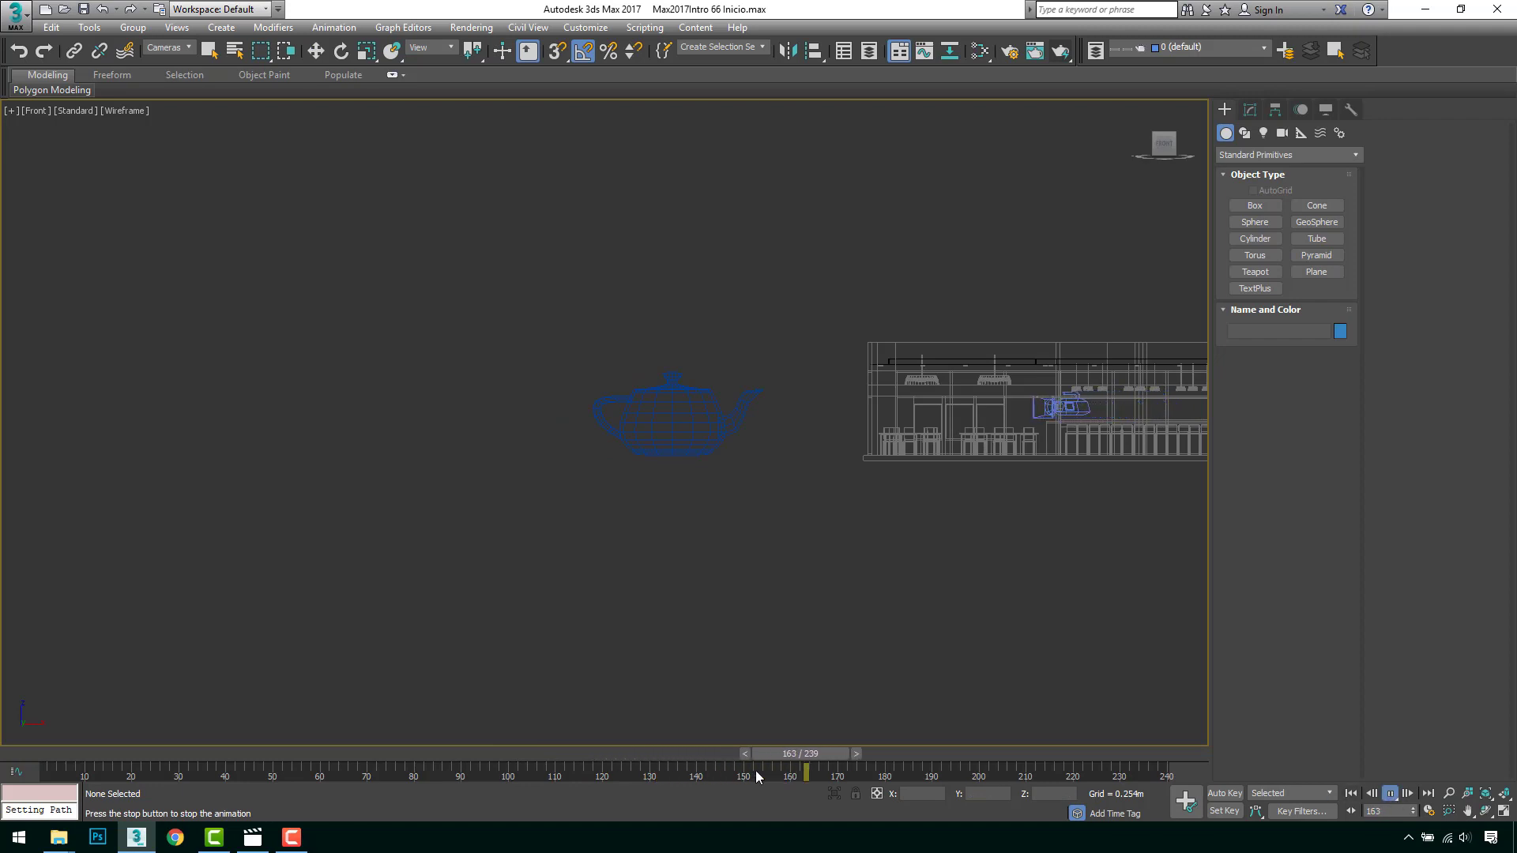
click(827, 756)
drag(827, 756, 504, 743)
key(w)
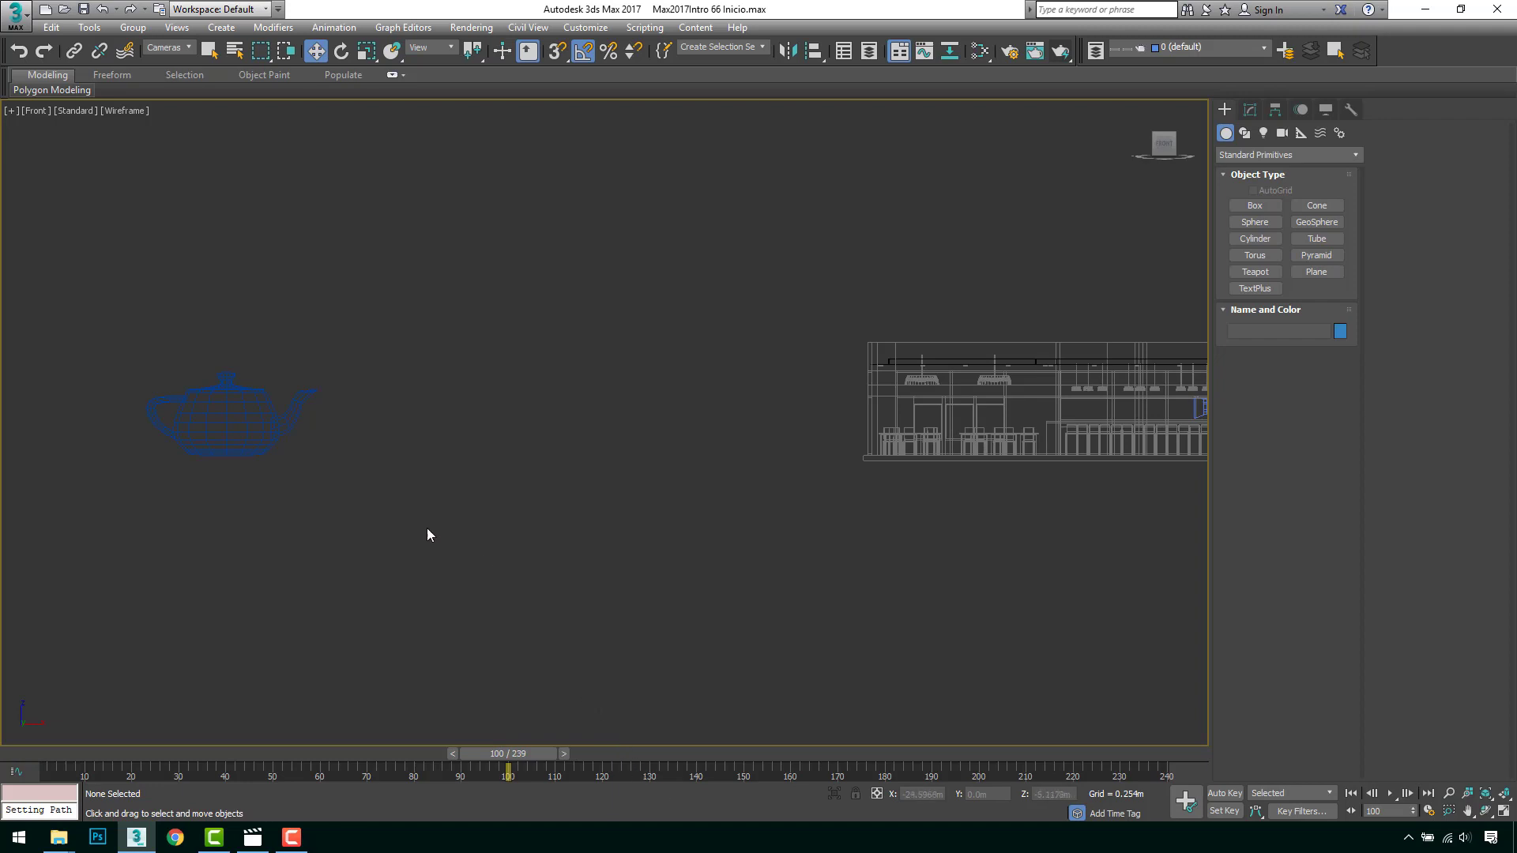
Set the selection filter to All, select the teapot and shift its frame 120 key to frame 150
click(163, 51)
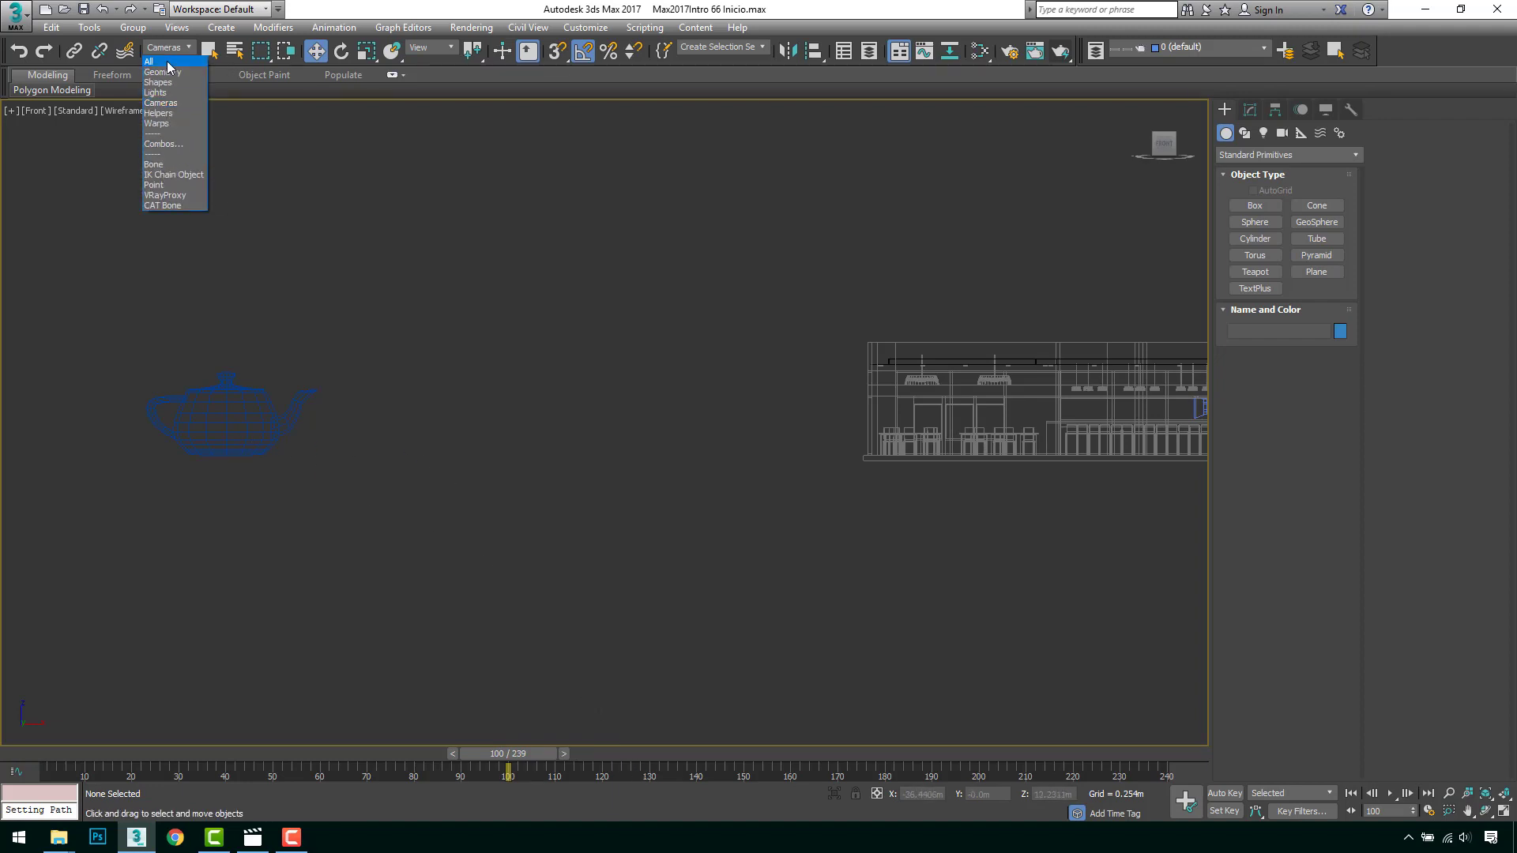
click(168, 61)
click(271, 411)
drag(602, 766, 744, 786)
Play the retimed teapot animation from frame 92, stop it and return to frame 100
drag(548, 759, 512, 761)
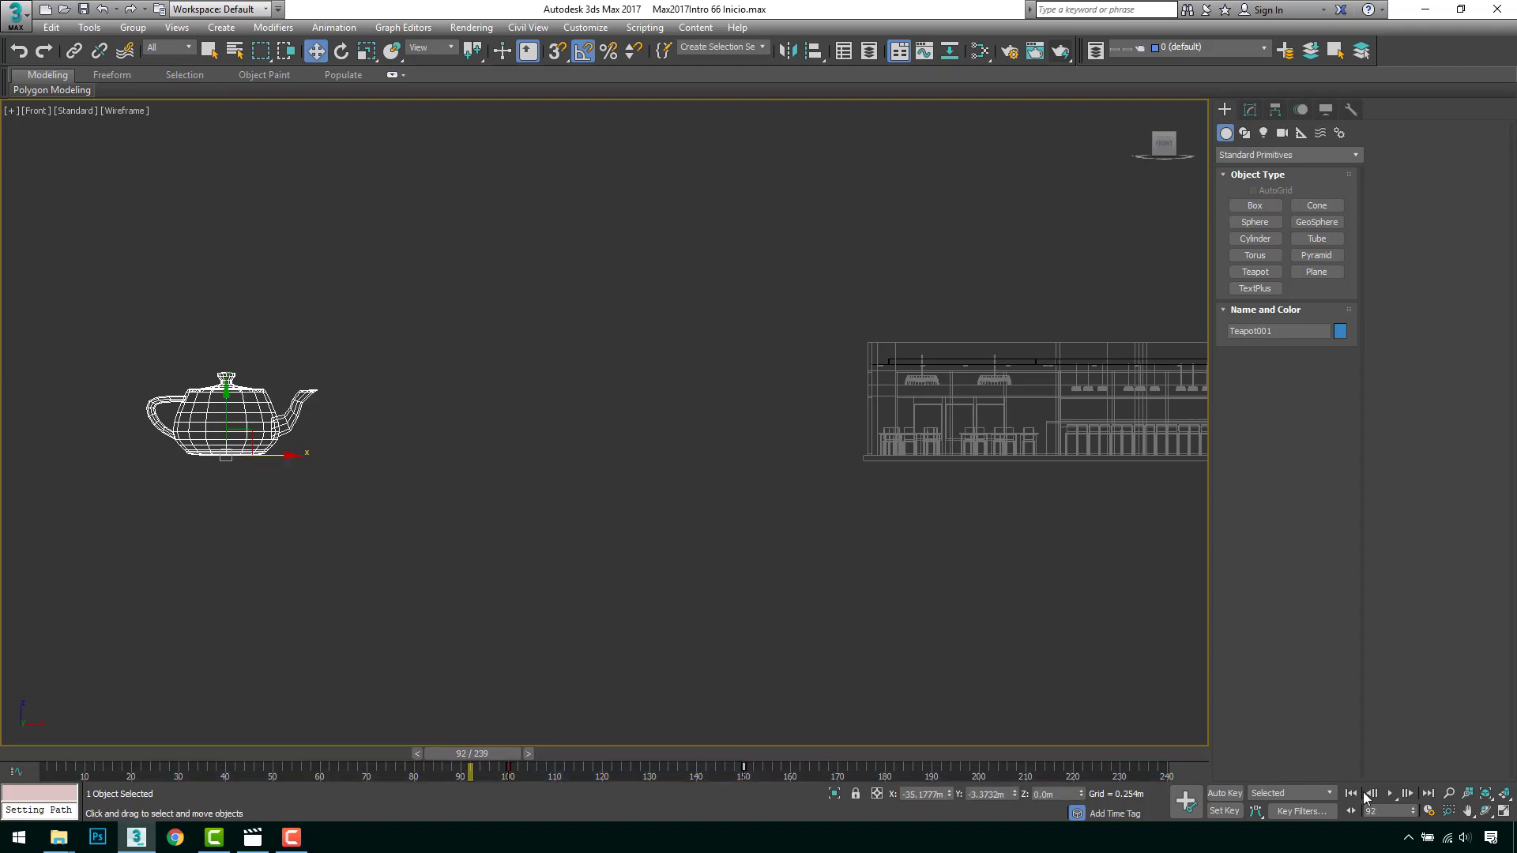
click(1389, 797)
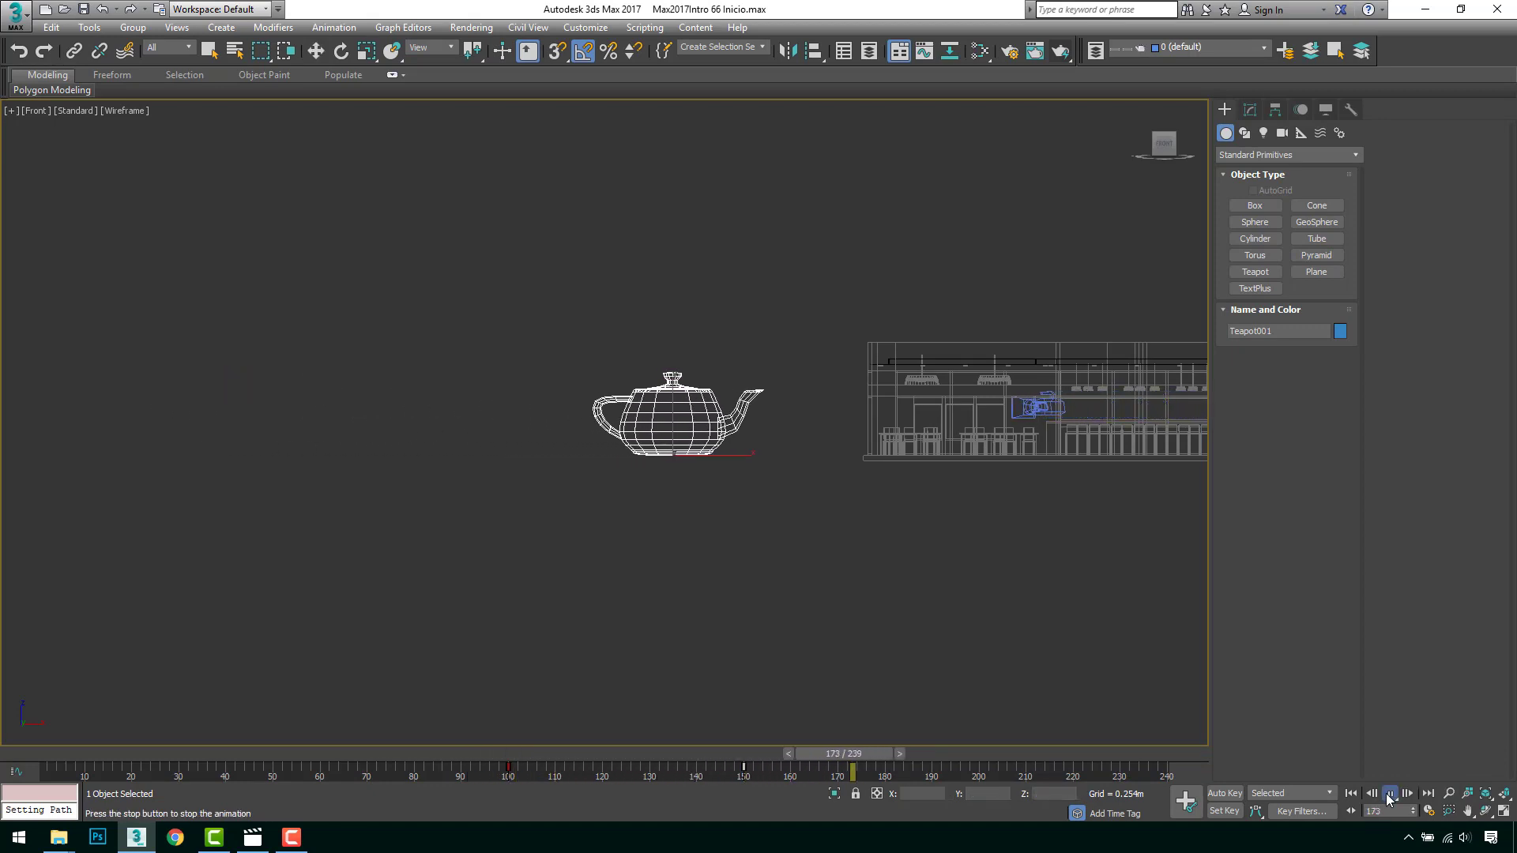
click(1388, 795)
drag(900, 757, 520, 743)
key(w)
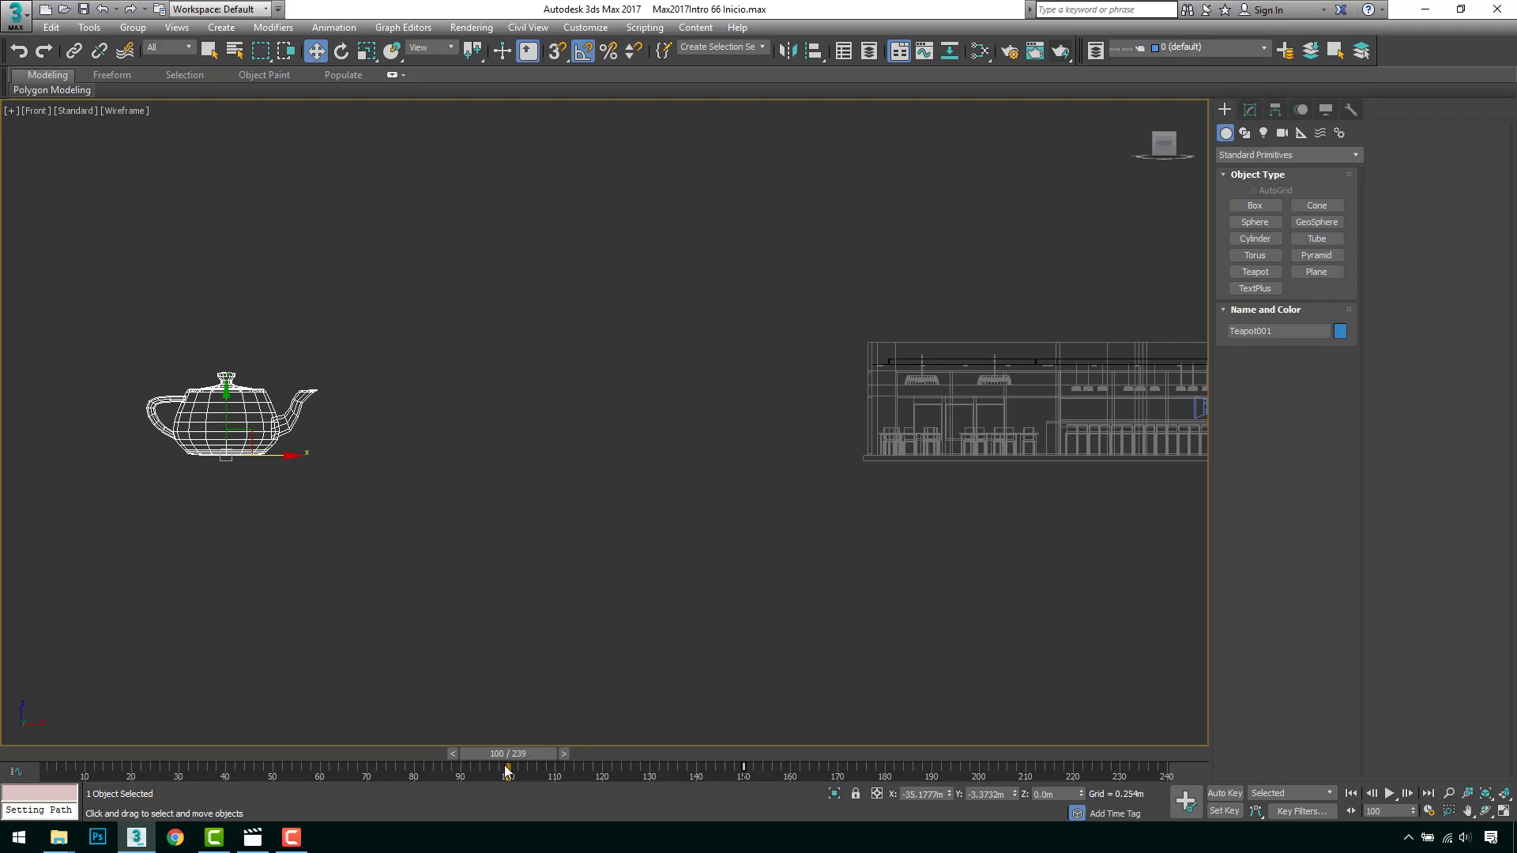
Scrub the timeline to frame 150 and back to frame 75 to review the teapot's motion between its keys
drag(511, 755, 743, 757)
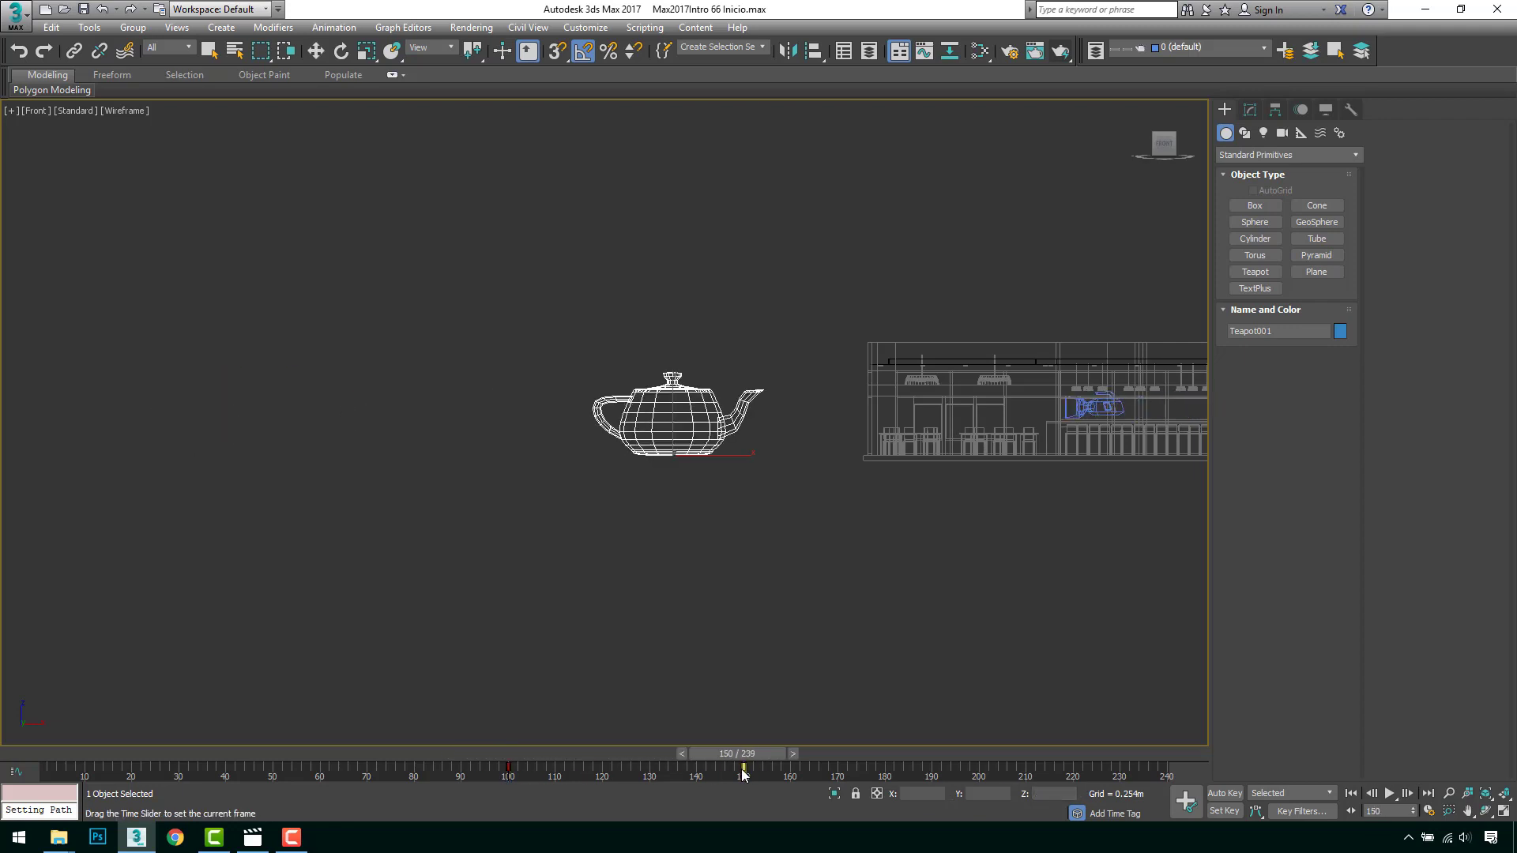
drag(643, 775, 738, 822)
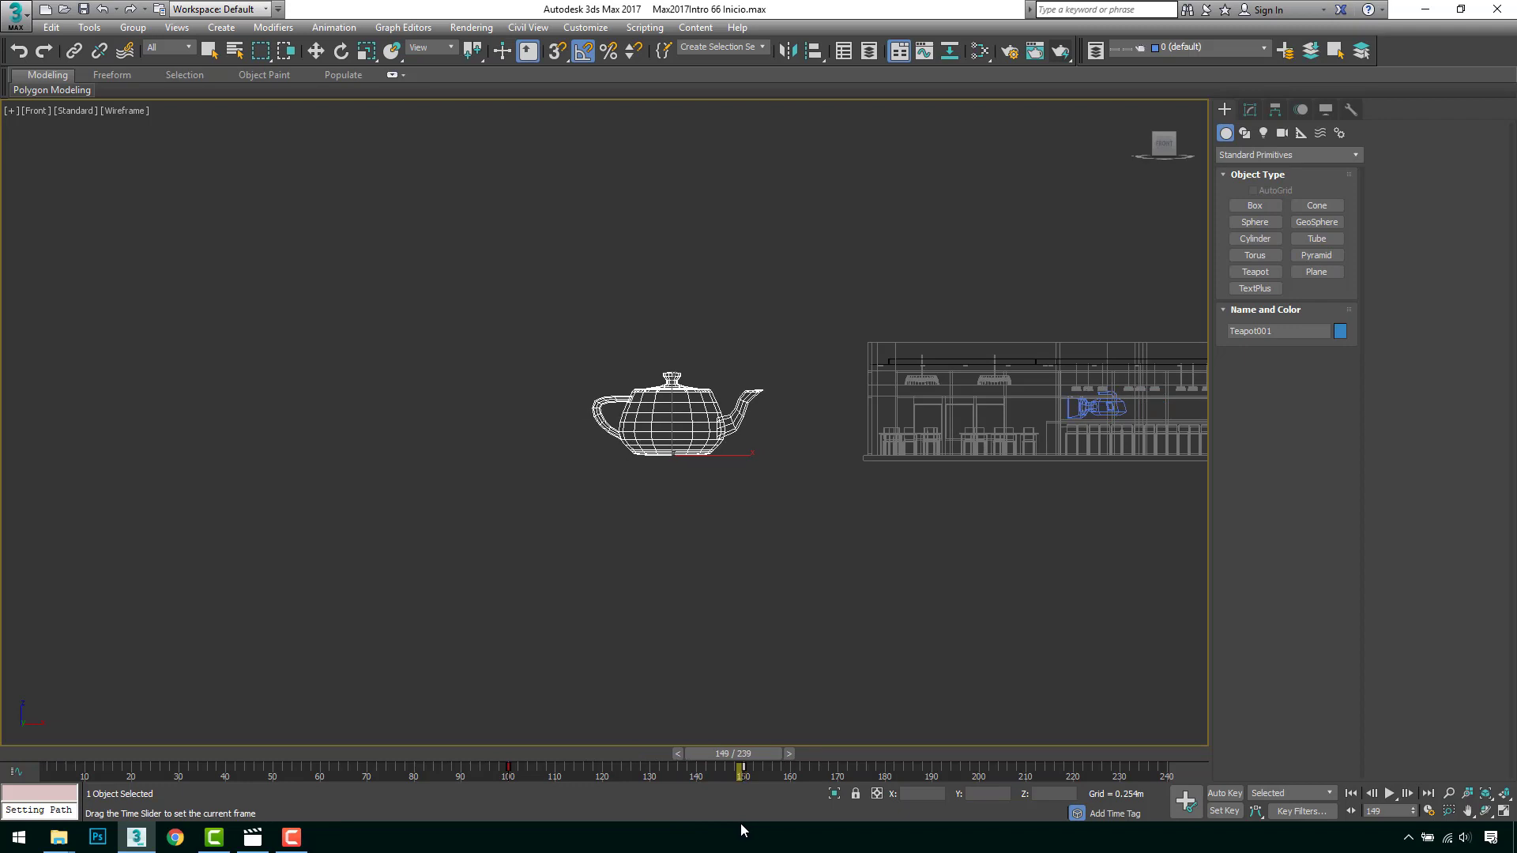
key(w)
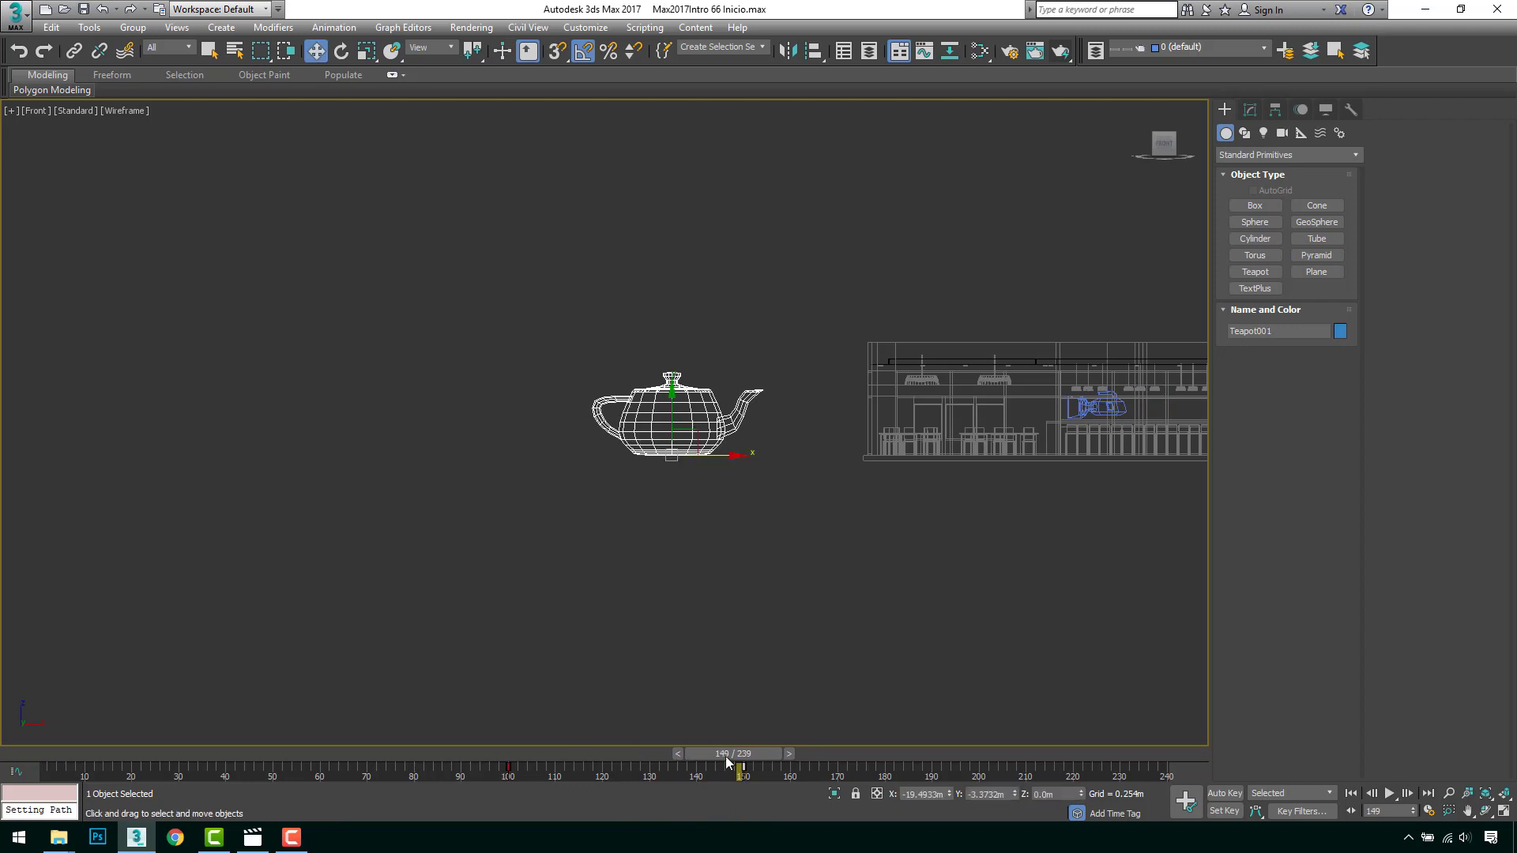
drag(727, 761, 391, 762)
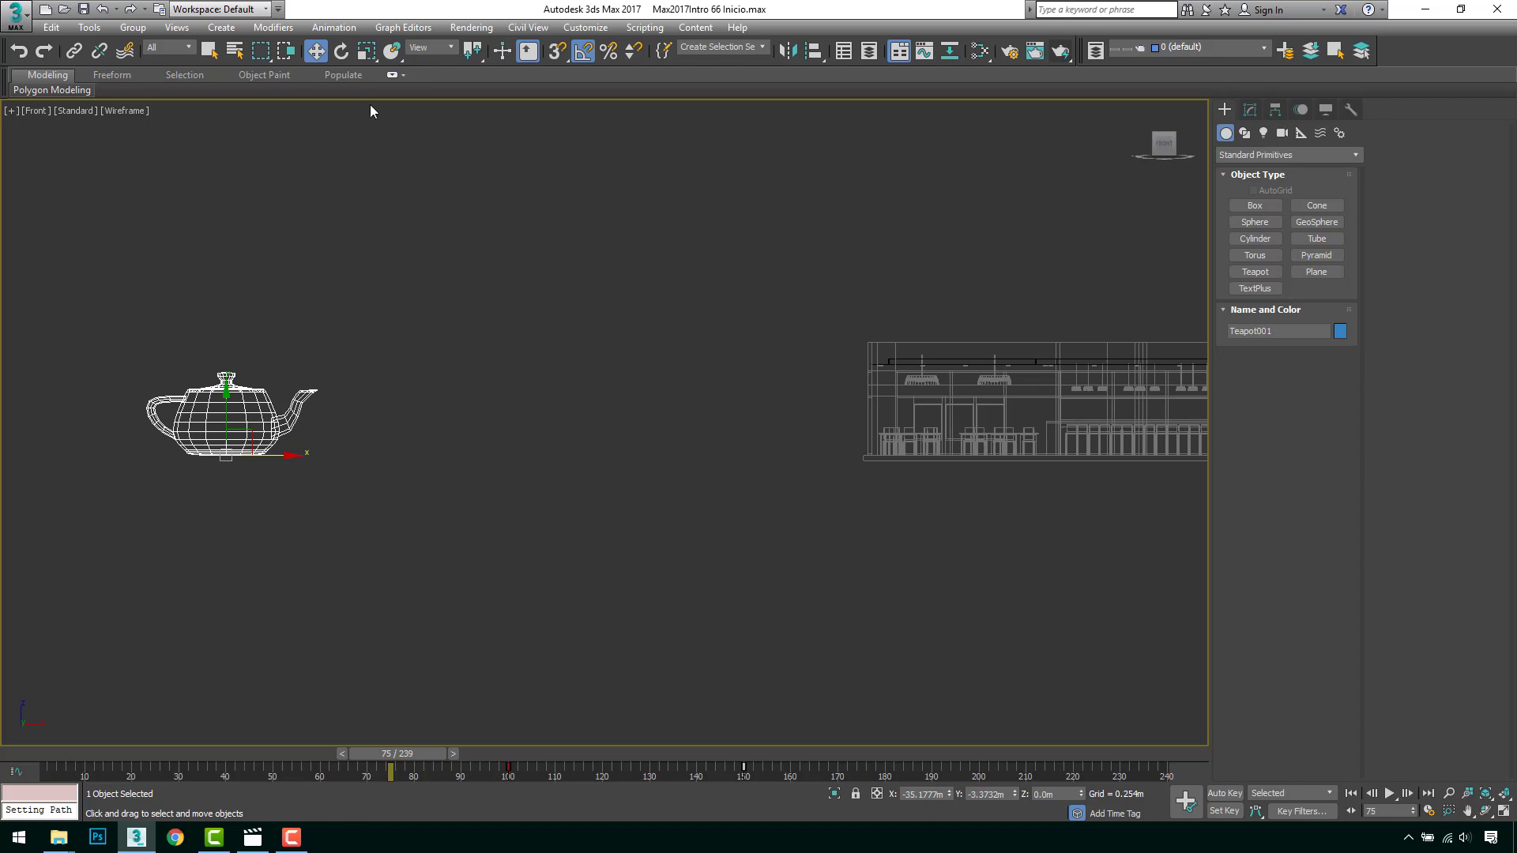
Open the Curve Editor and maximize its window
click(415, 33)
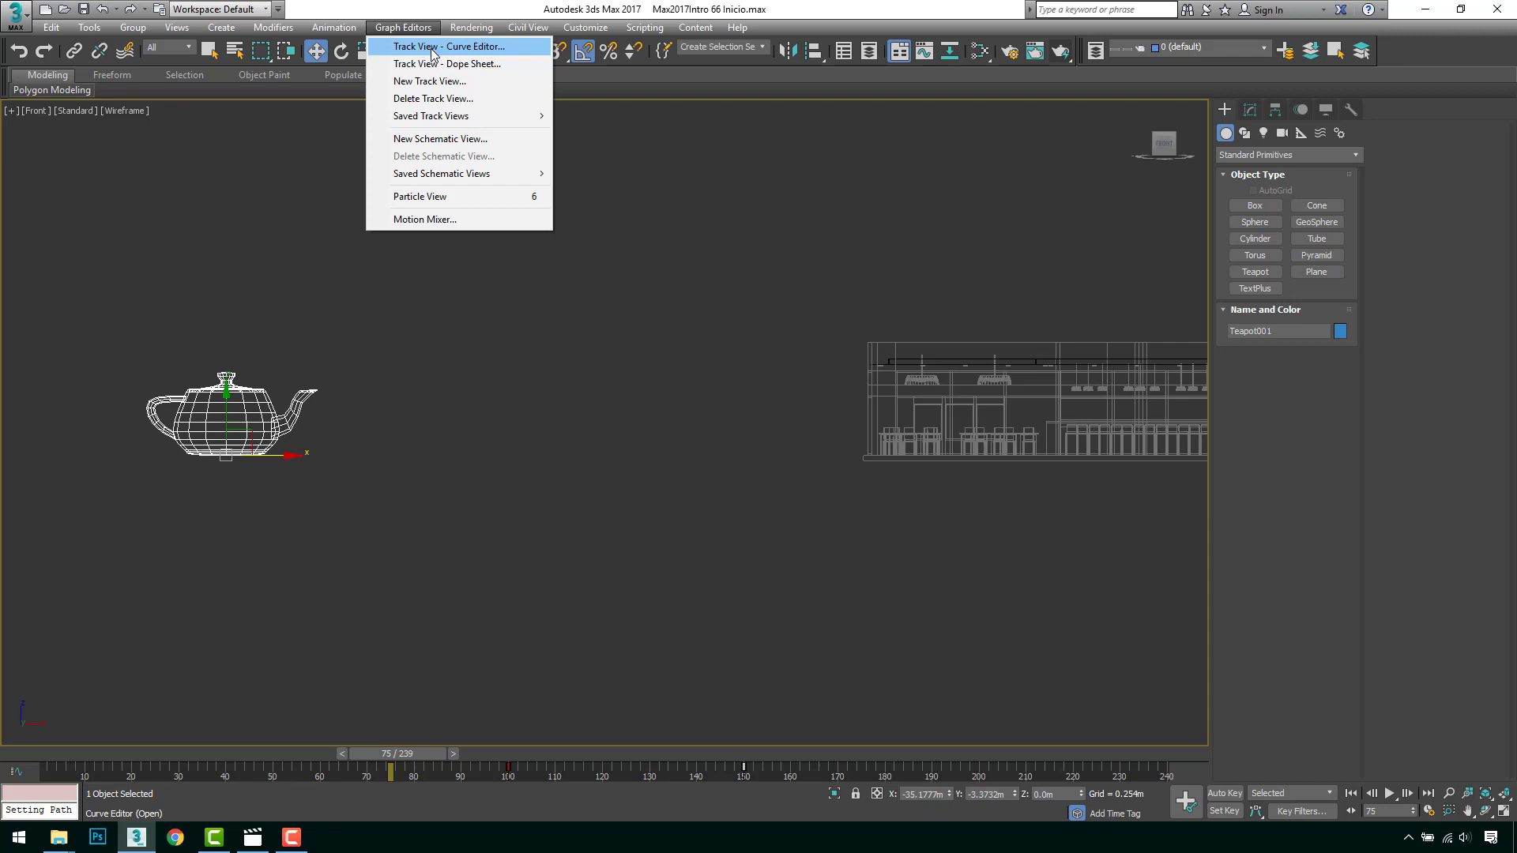
click(907, 12)
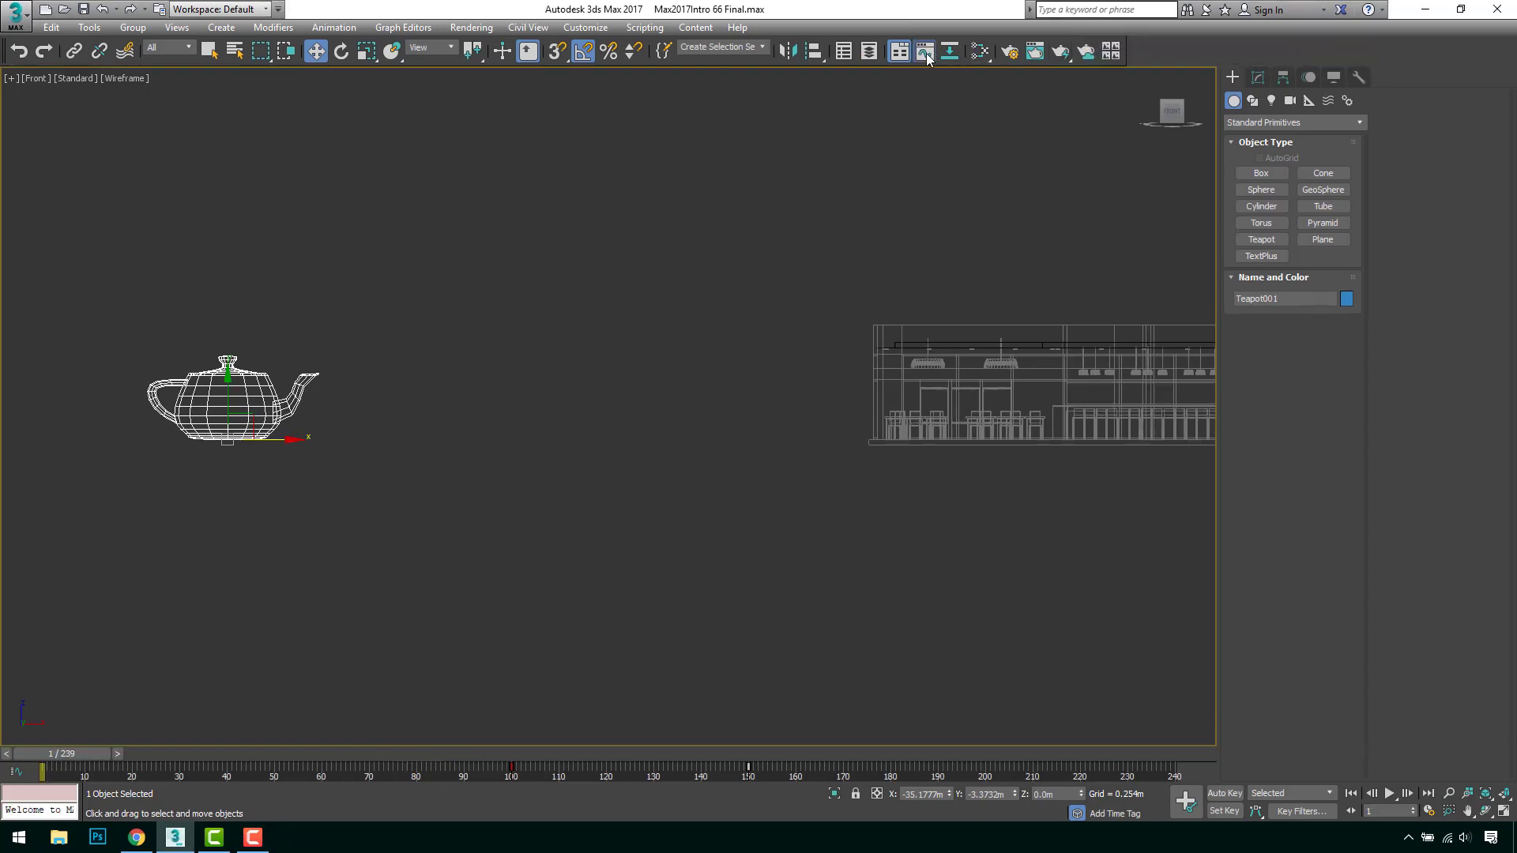
click(925, 53)
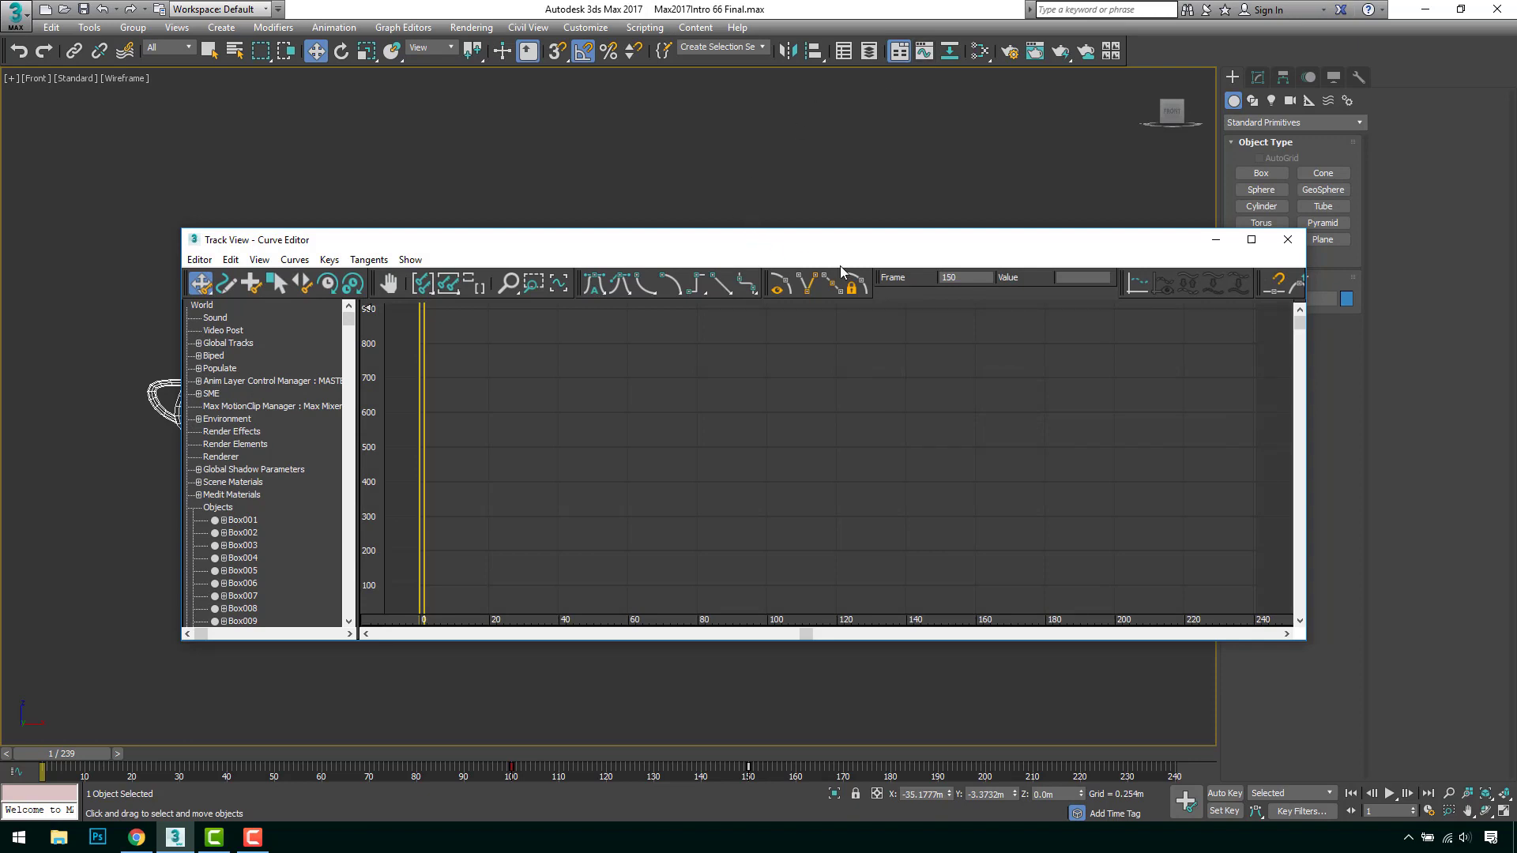
right_click(907, 299)
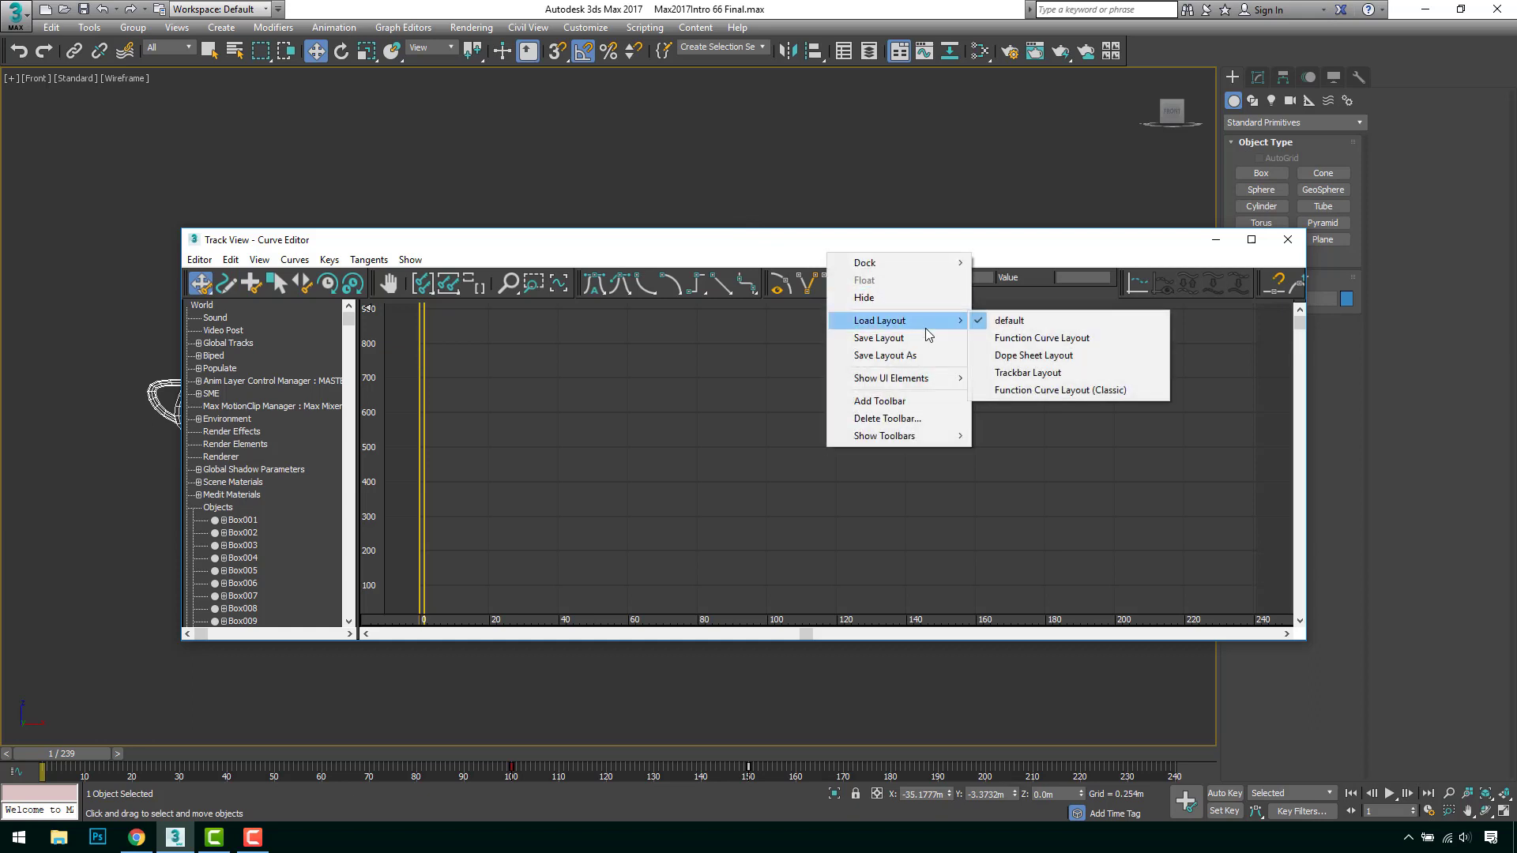
click(1002, 261)
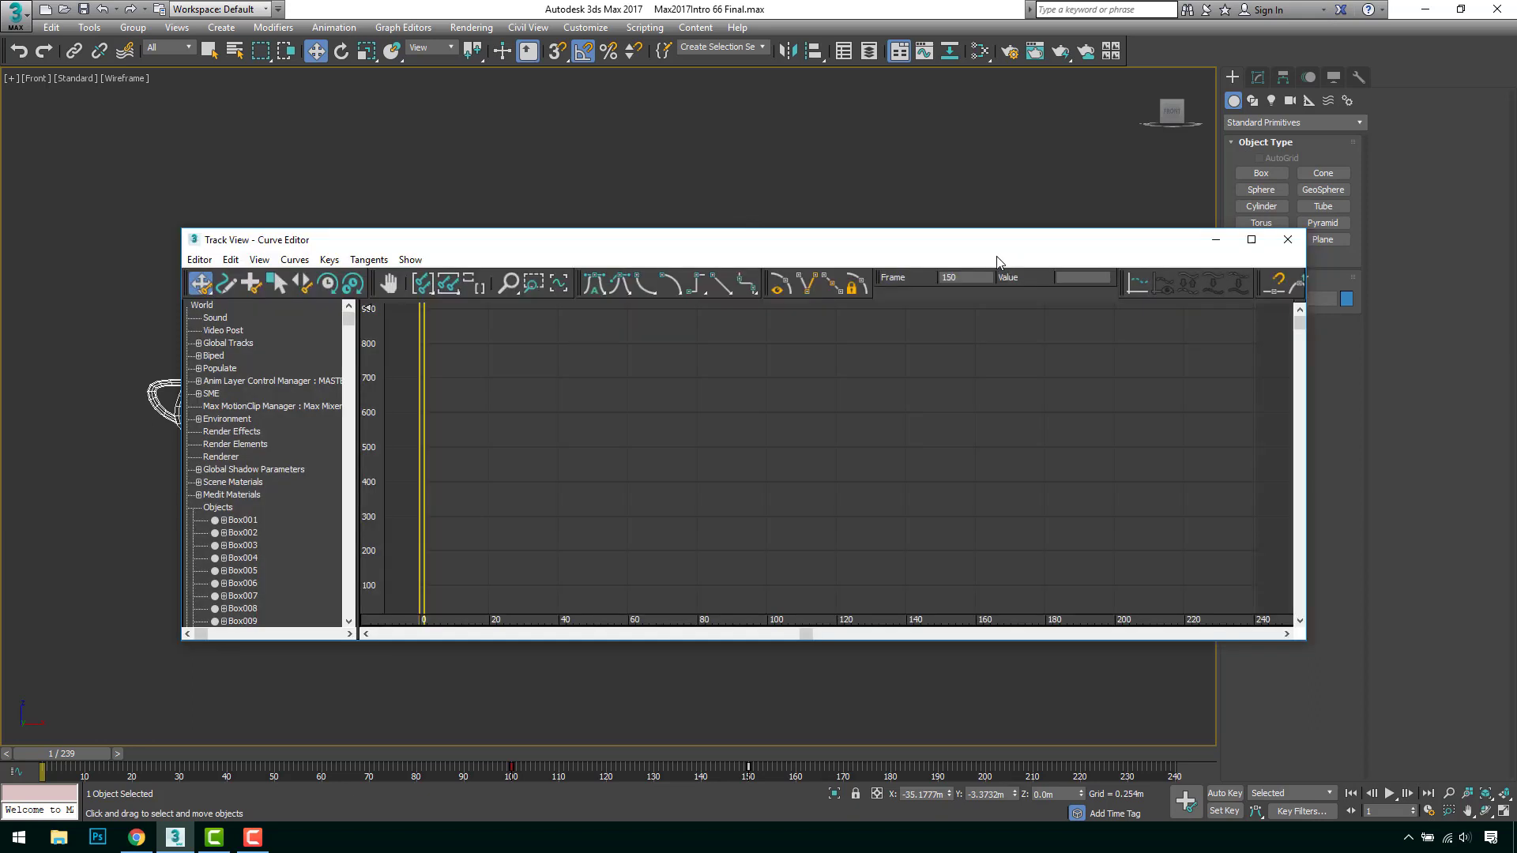
click(1251, 240)
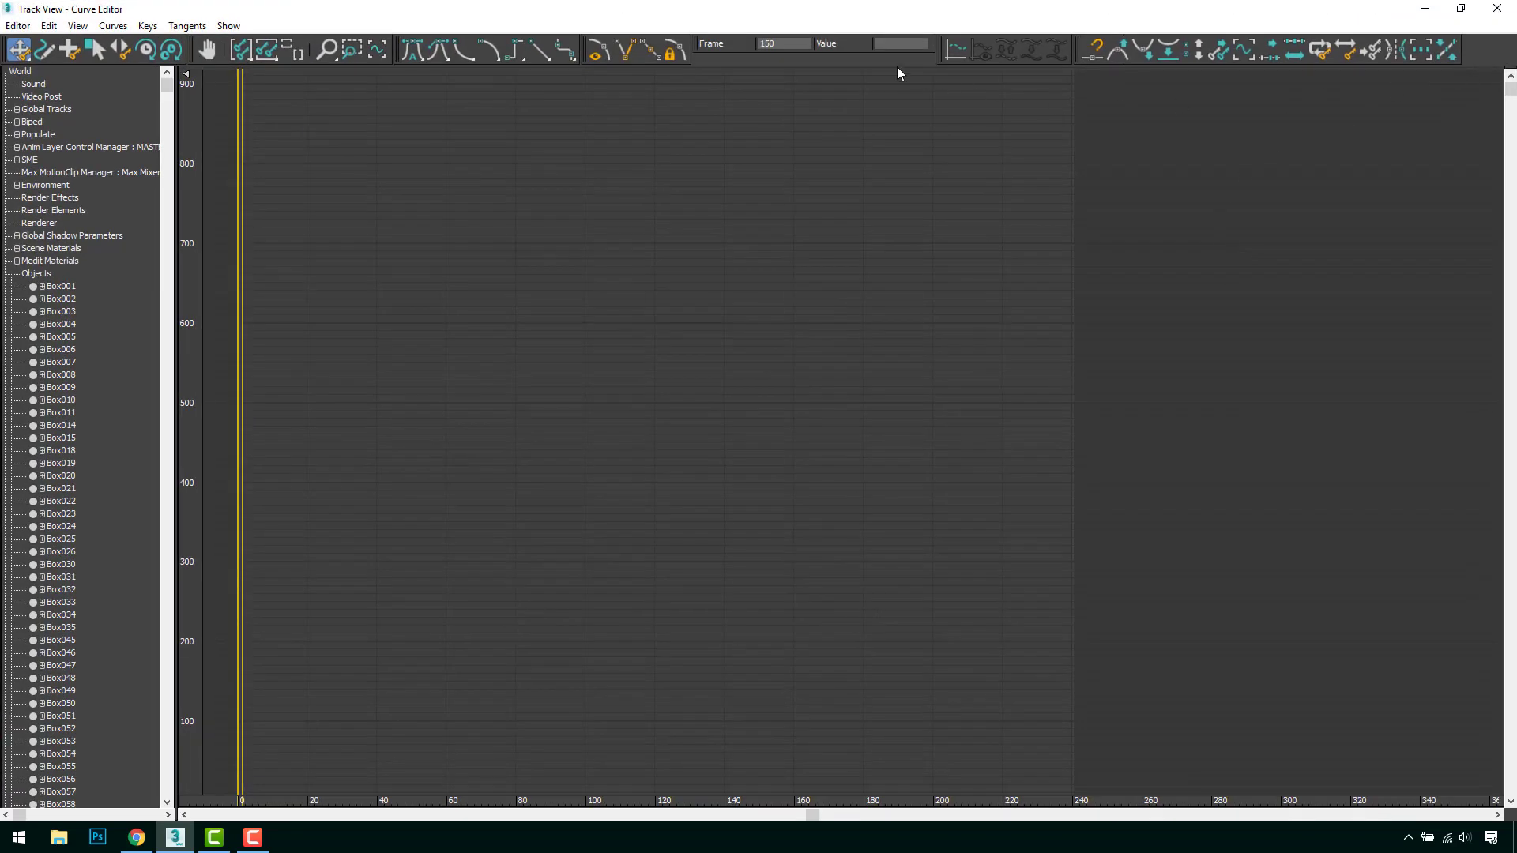
Load the Function Curve Layout (Classic) in the Curve Editor
right_click(882, 66)
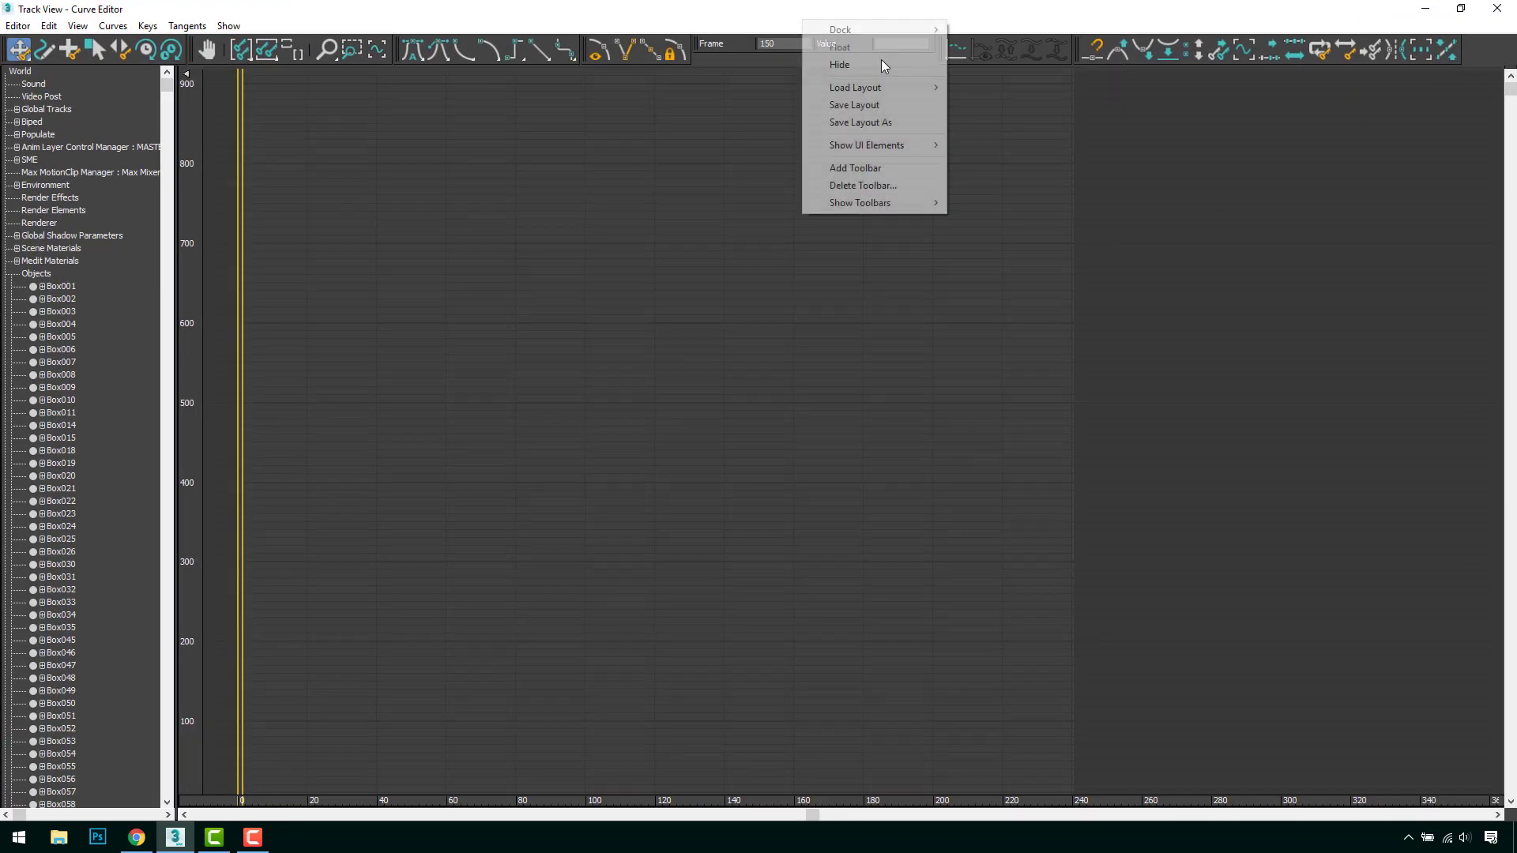
mouse_move(909, 97)
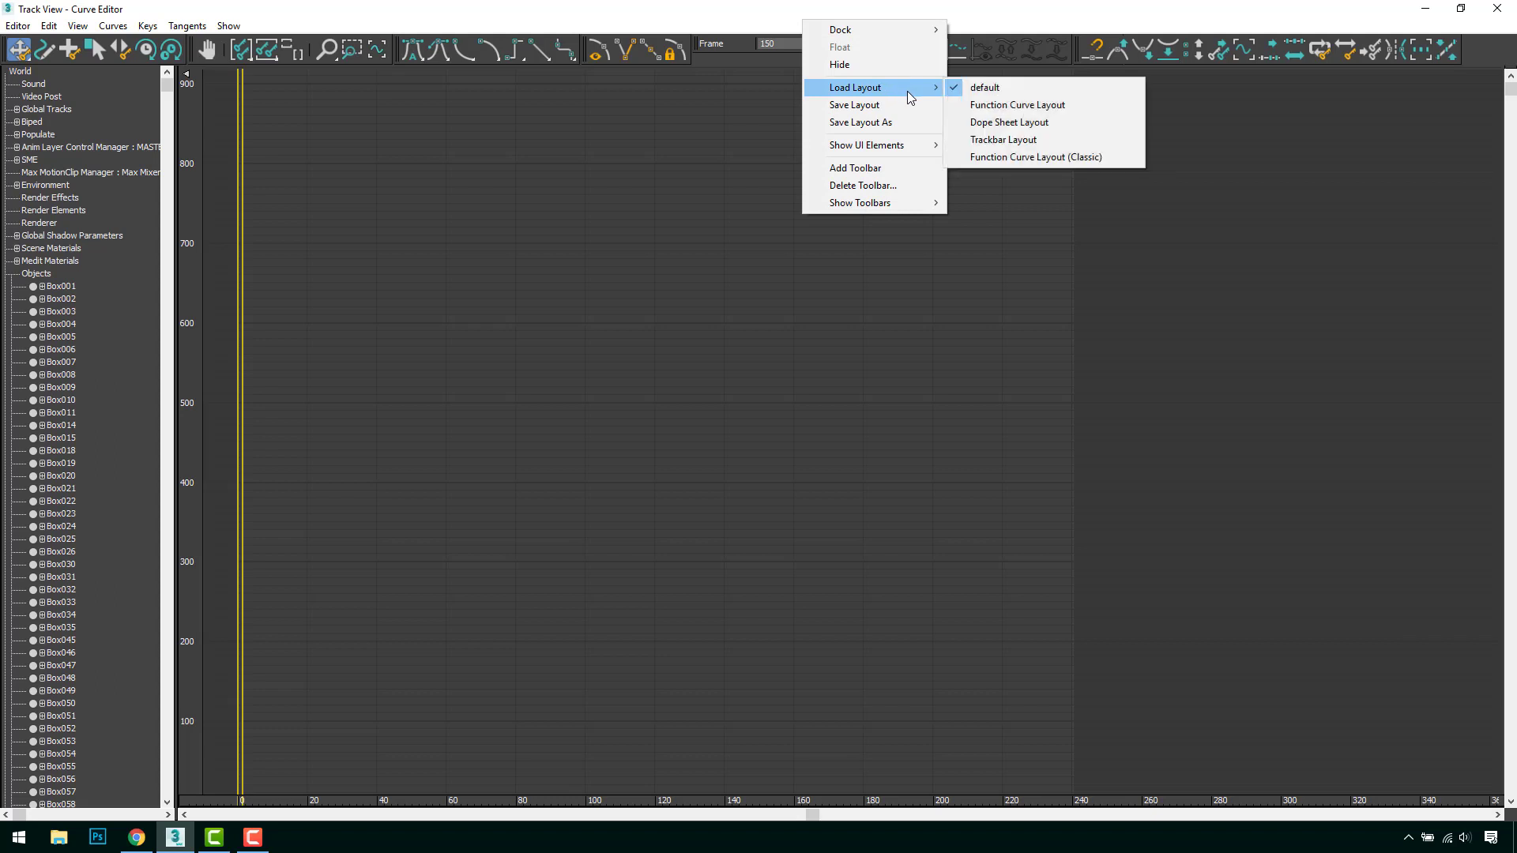
click(1003, 158)
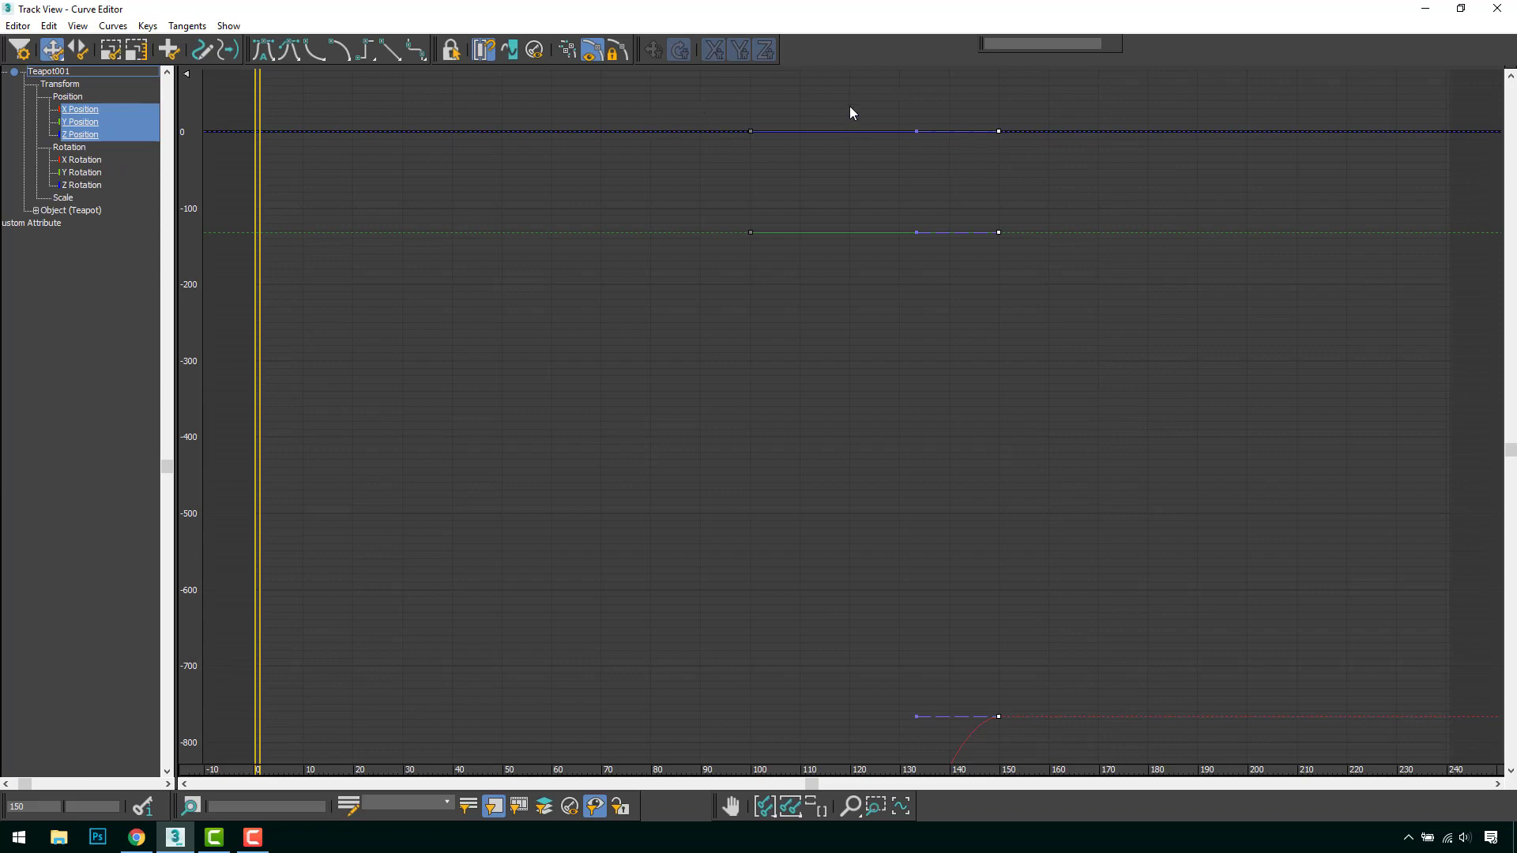
Switch the Curve Editor to the Function Curve Layout
right_click(861, 55)
mouse_move(869, 87)
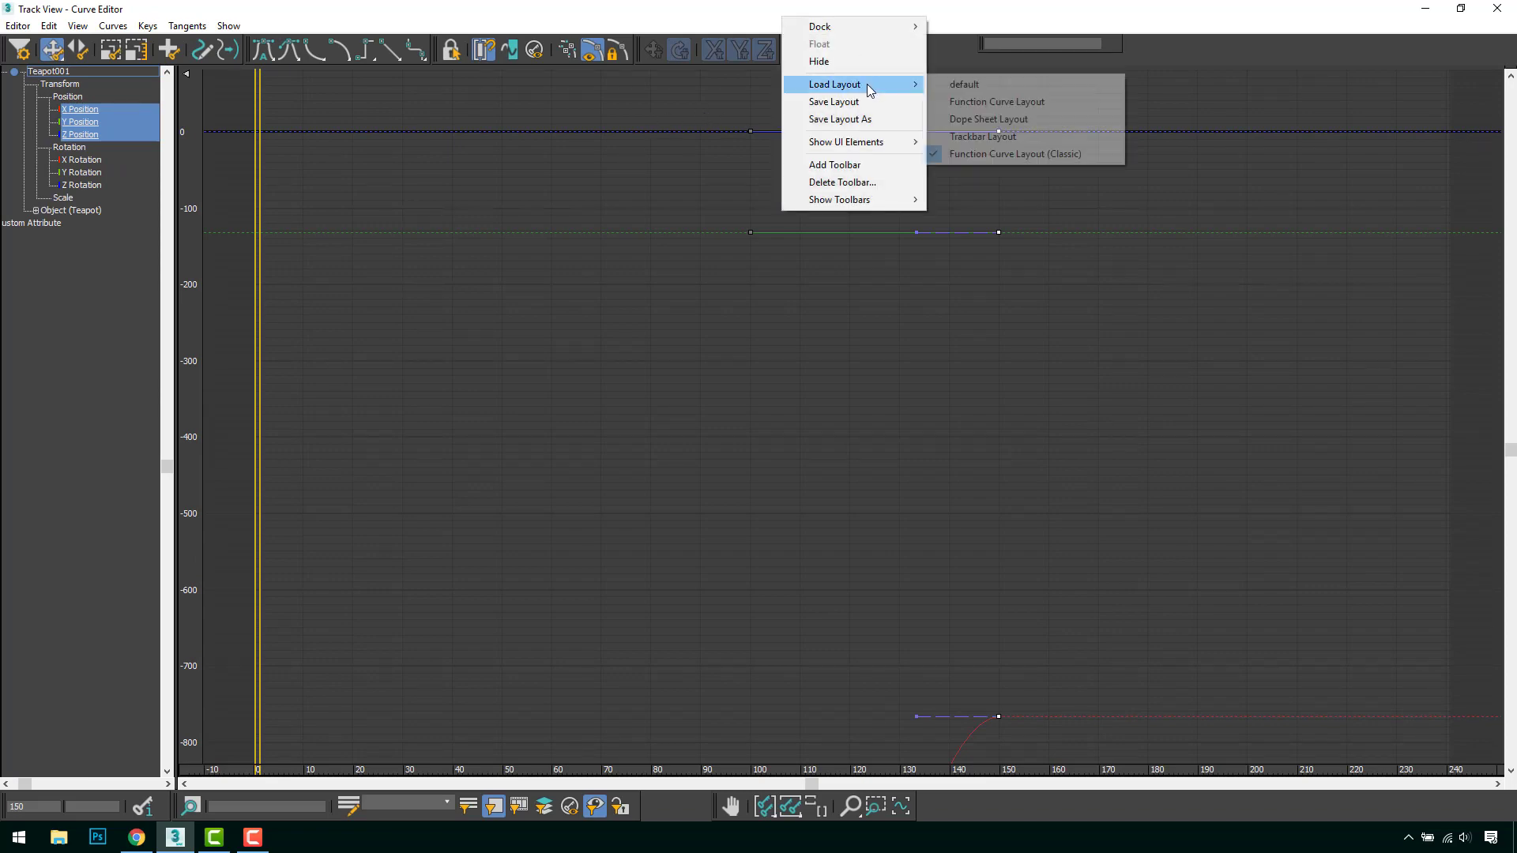
click(965, 103)
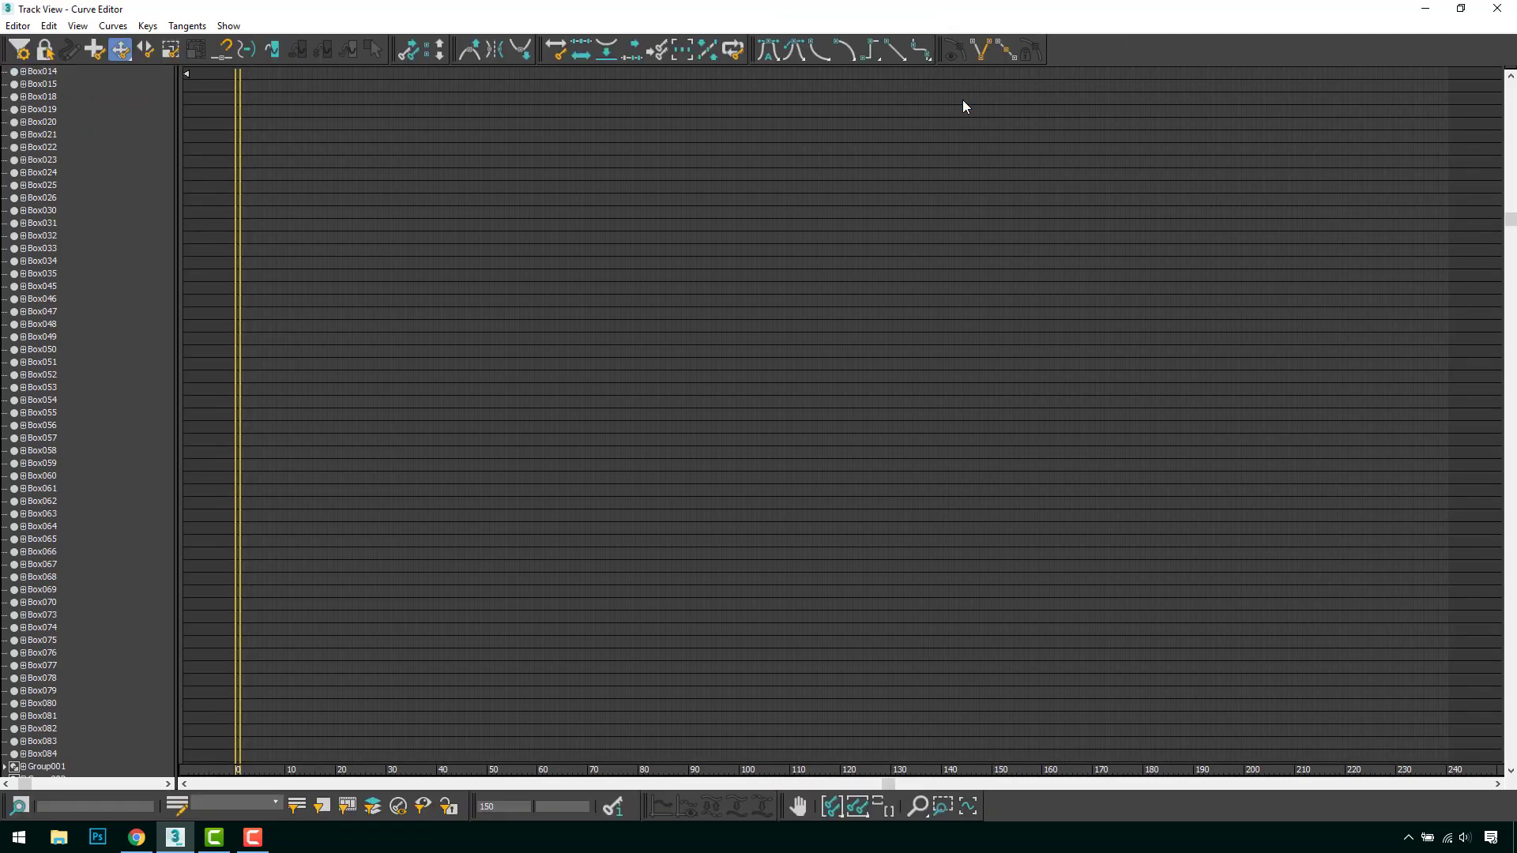
Load the default layout in the Curve Editor
right_click(1071, 55)
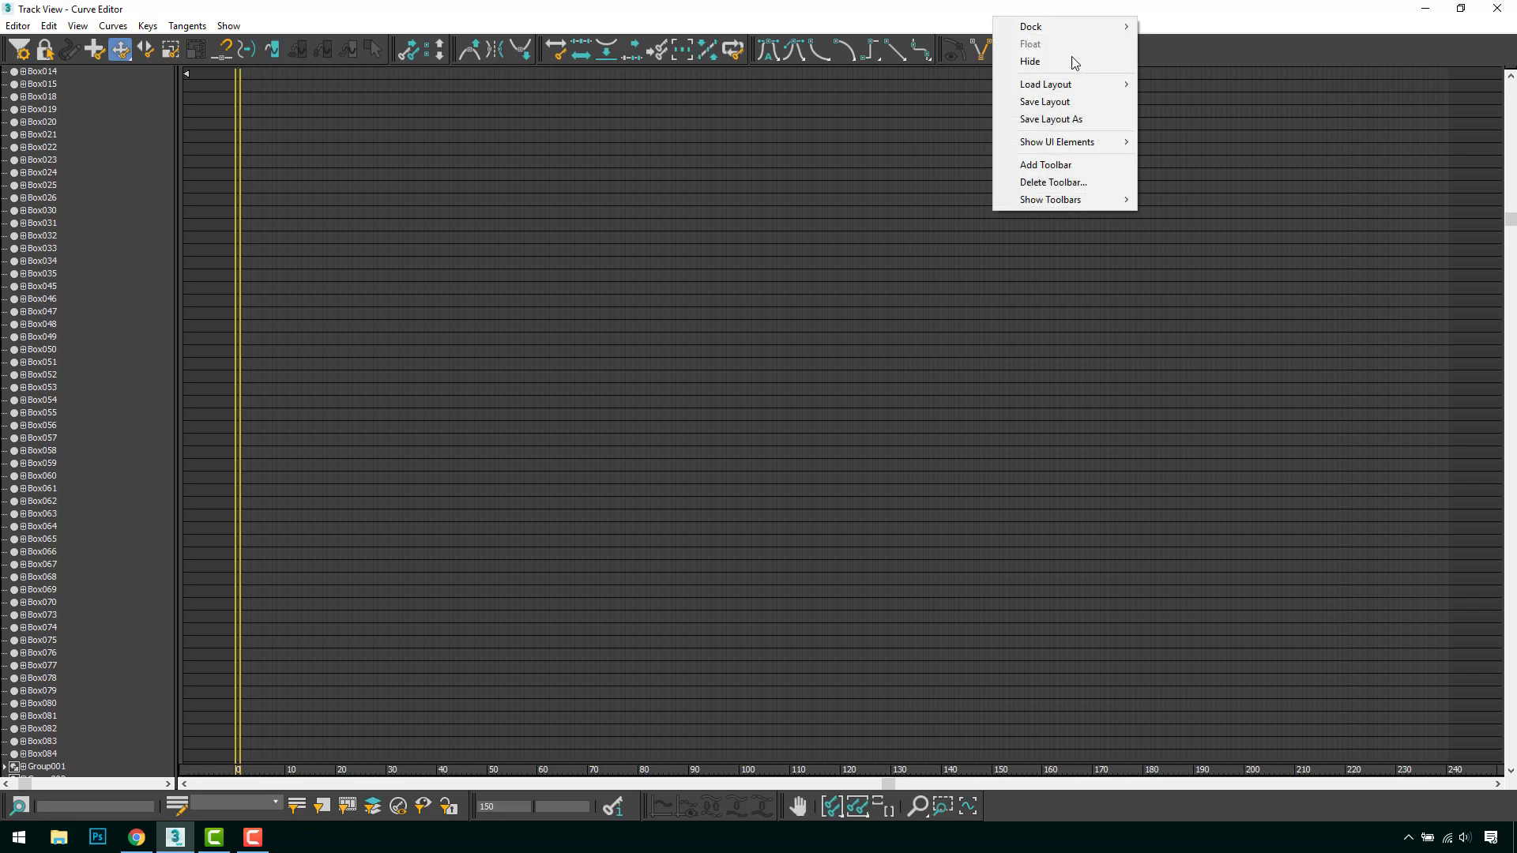
mouse_move(1076, 85)
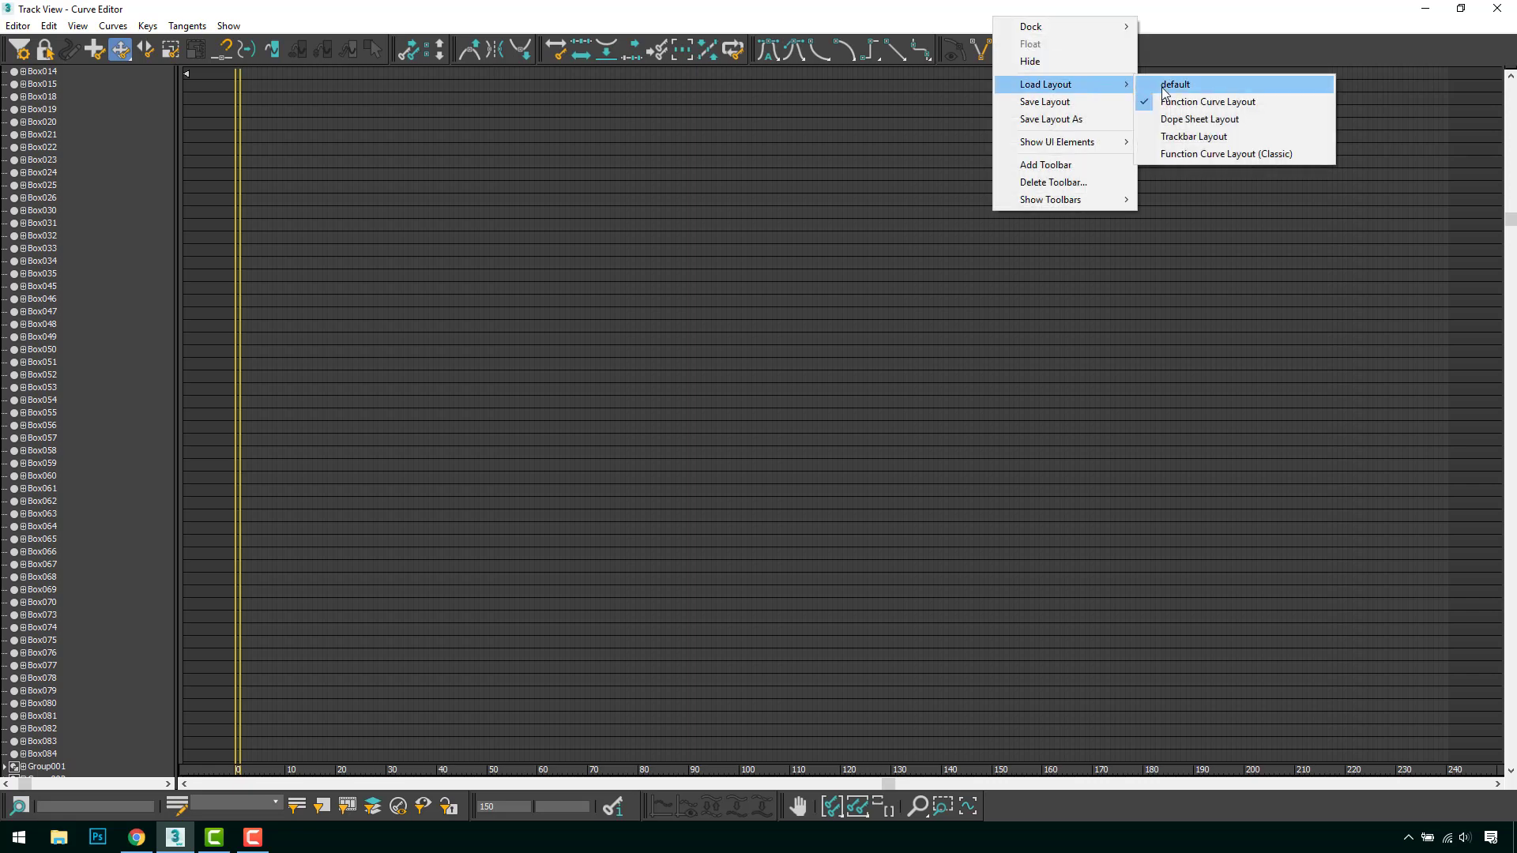
click(1175, 85)
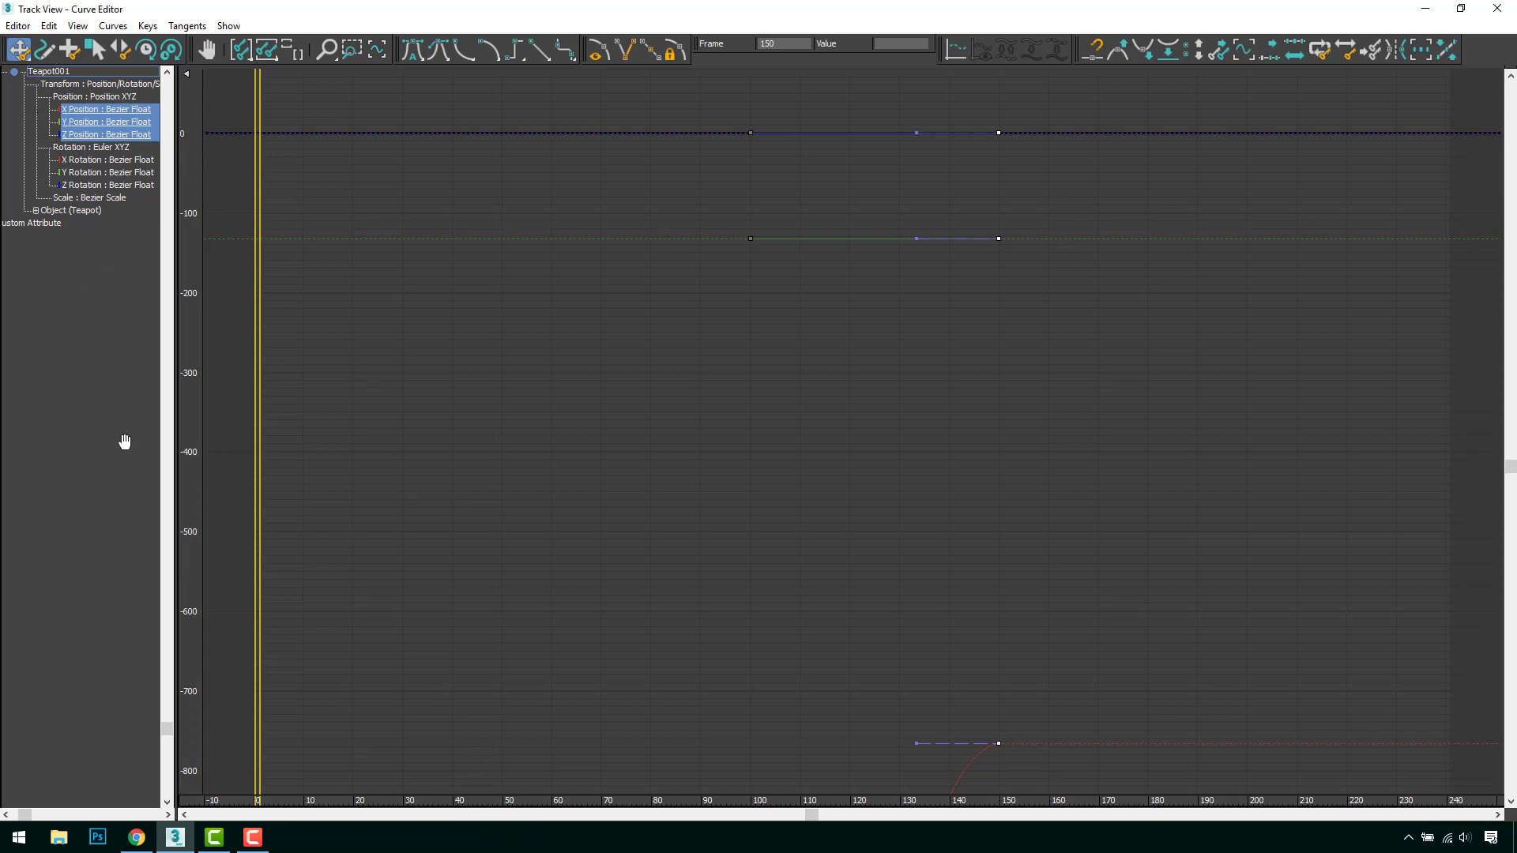
Restore the maximized Curve Editor to a floating window and place it over the Front viewport
drag(167, 731, 167, 84)
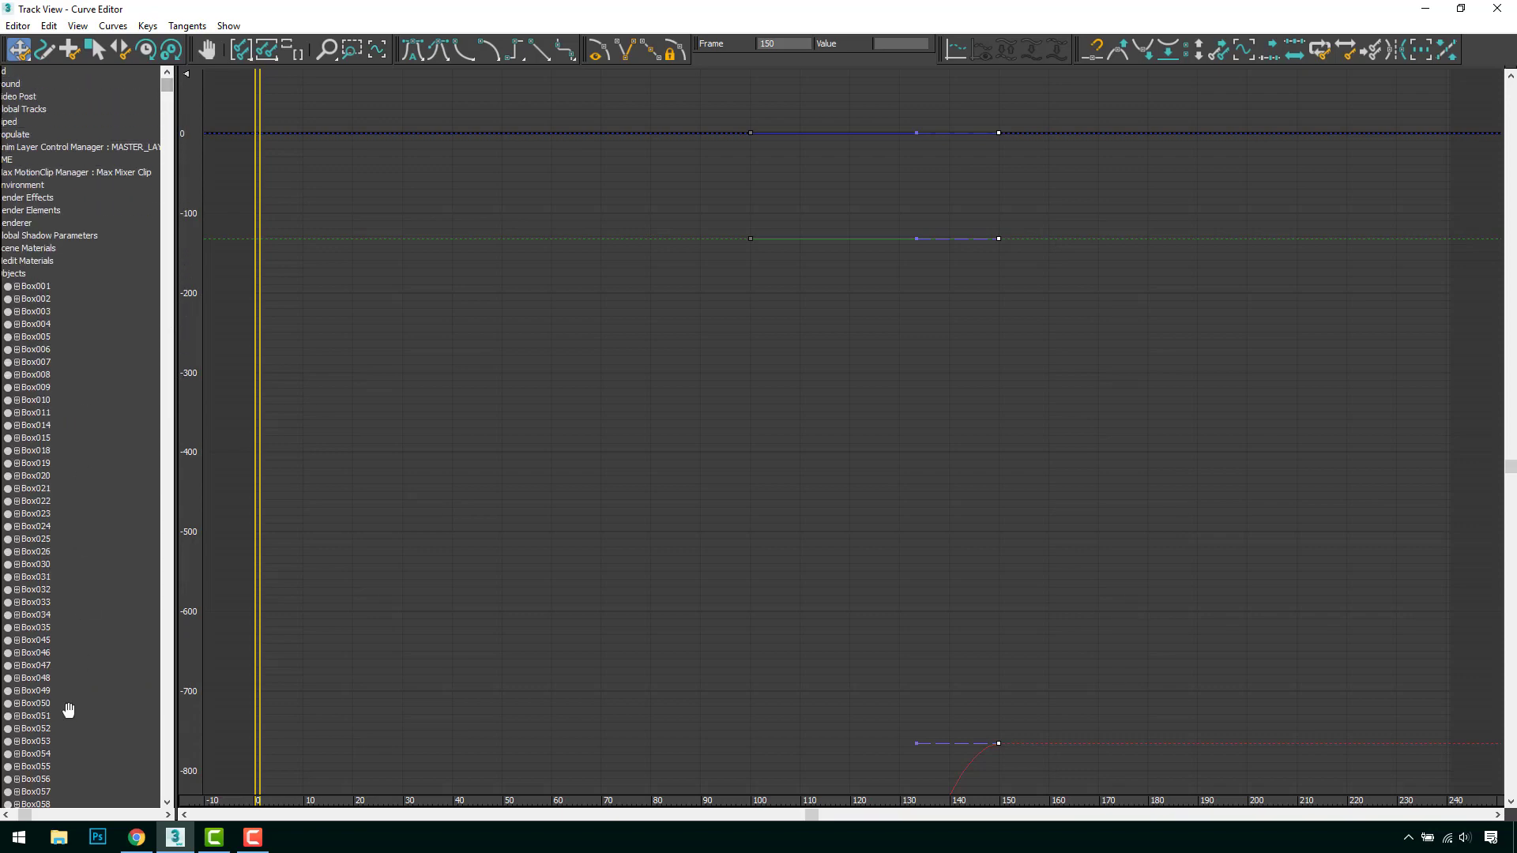
drag(32, 816, 12, 818)
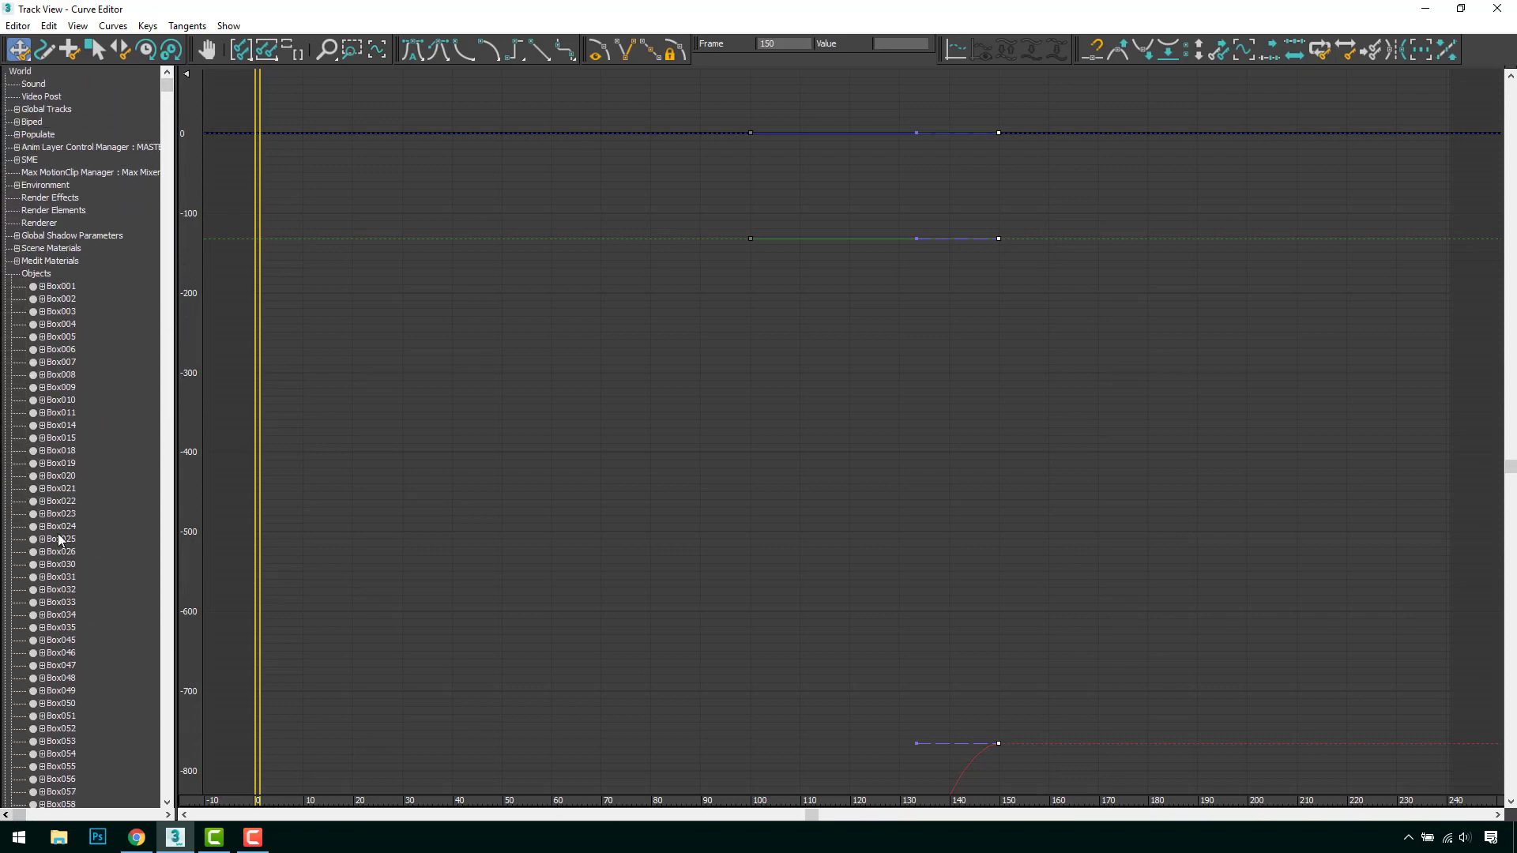
click(1461, 9)
drag(568, 252, 532, 235)
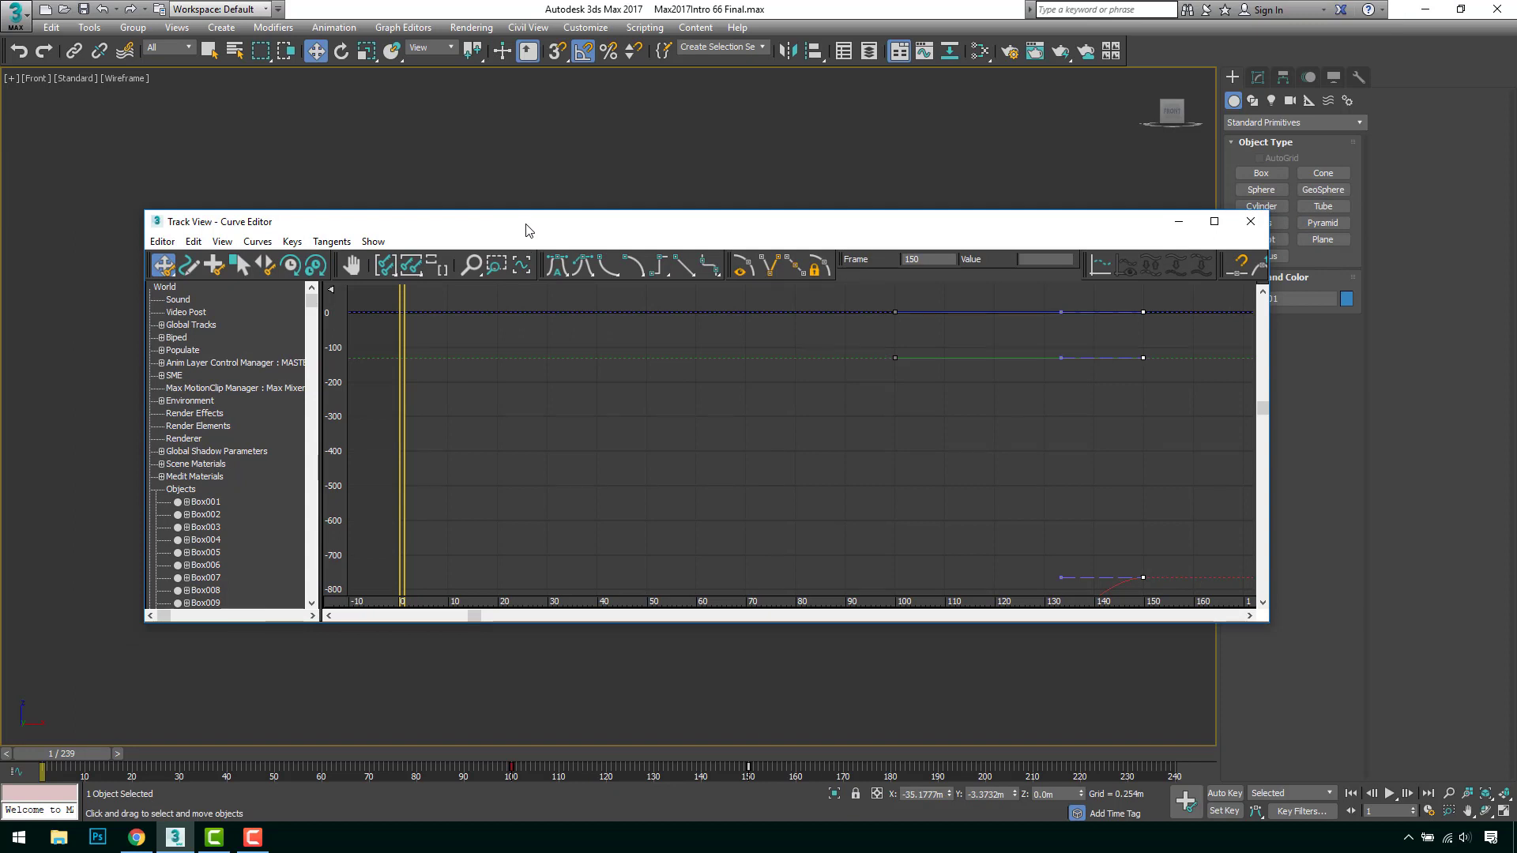
Show the Track Selection toolbar in the Curve Editor and make the window taller
right_click(900, 278)
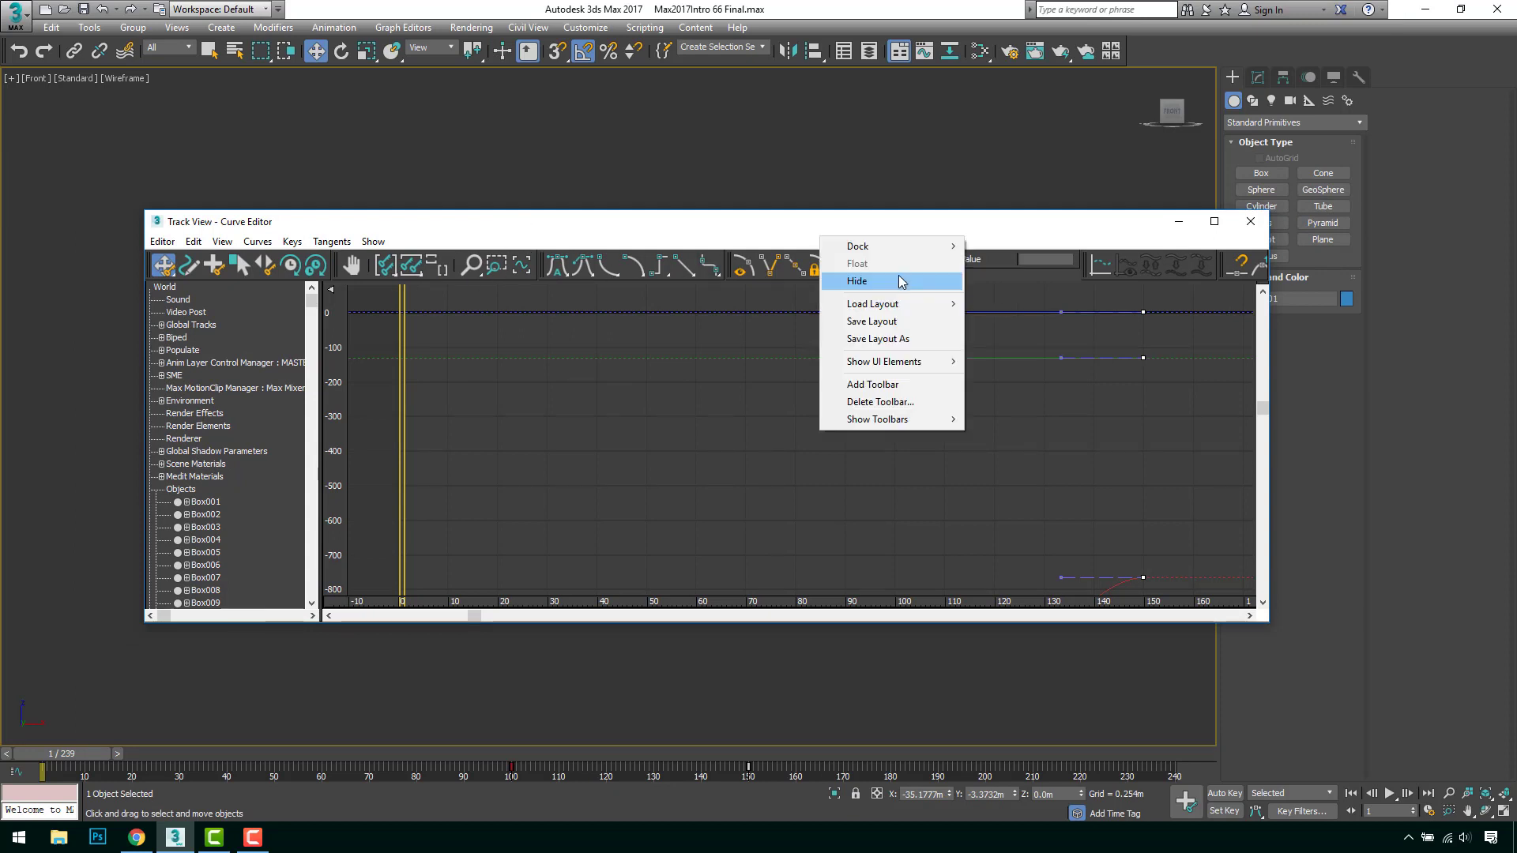
mouse_move(911, 424)
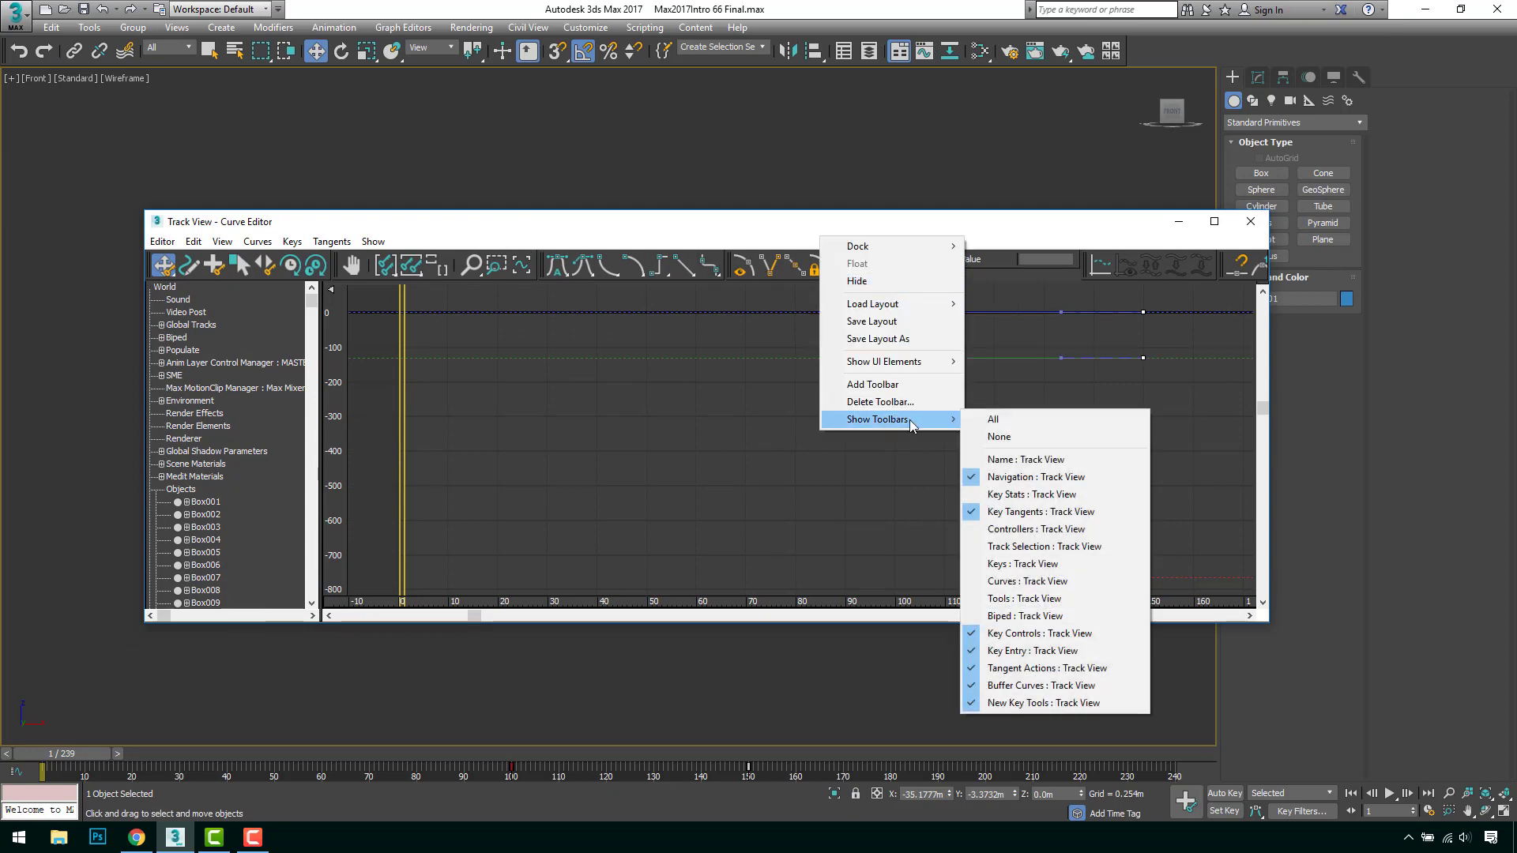
click(1037, 547)
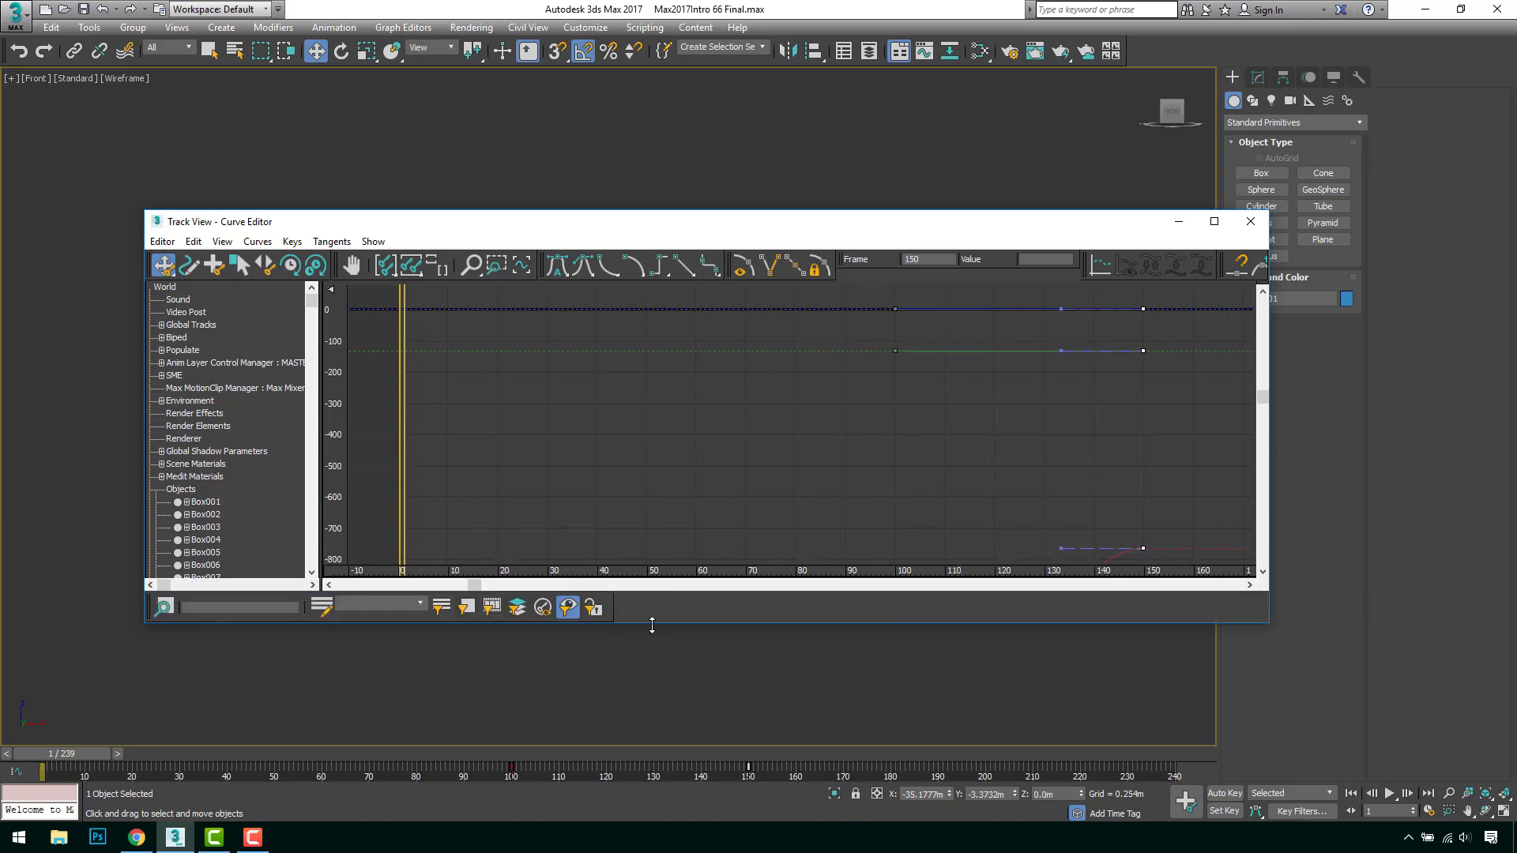
drag(652, 626, 652, 680)
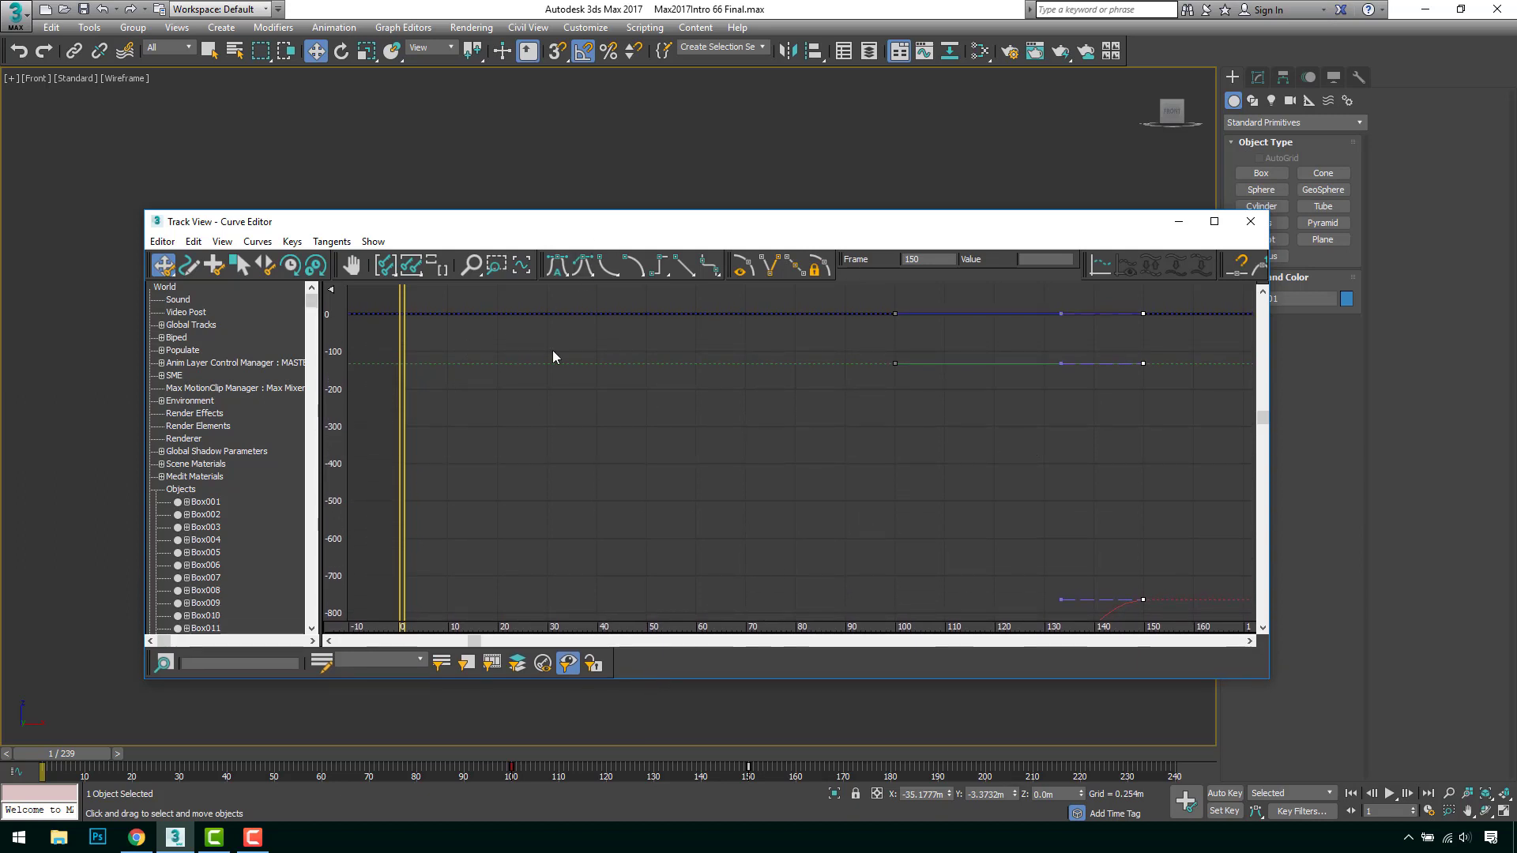
Filter the Curve Editor's track list to animated tracks only and reposition the window over the viewport
click(492, 664)
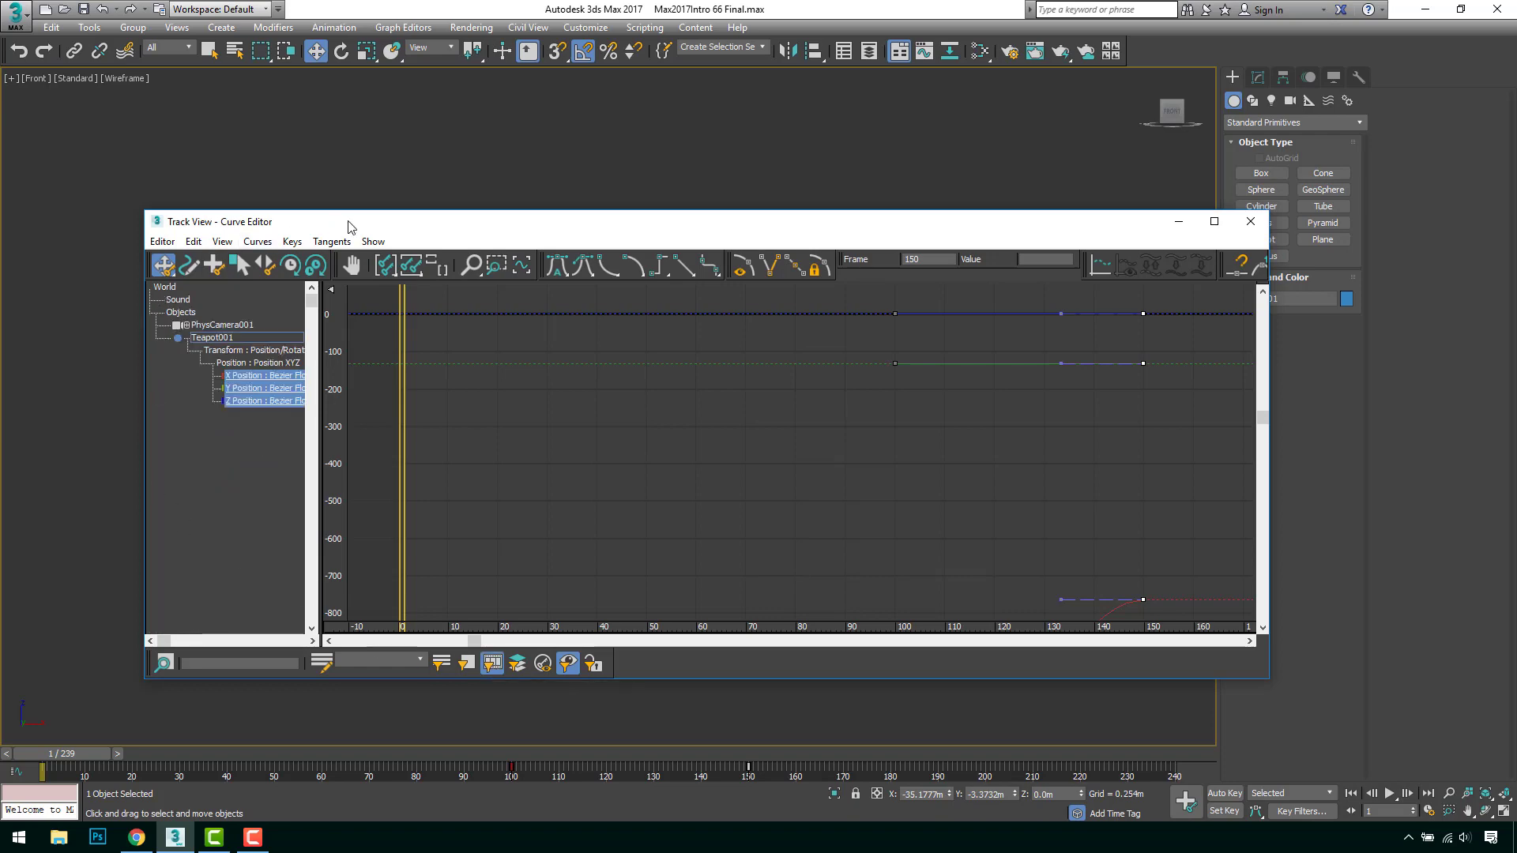
drag(352, 223, 472, 283)
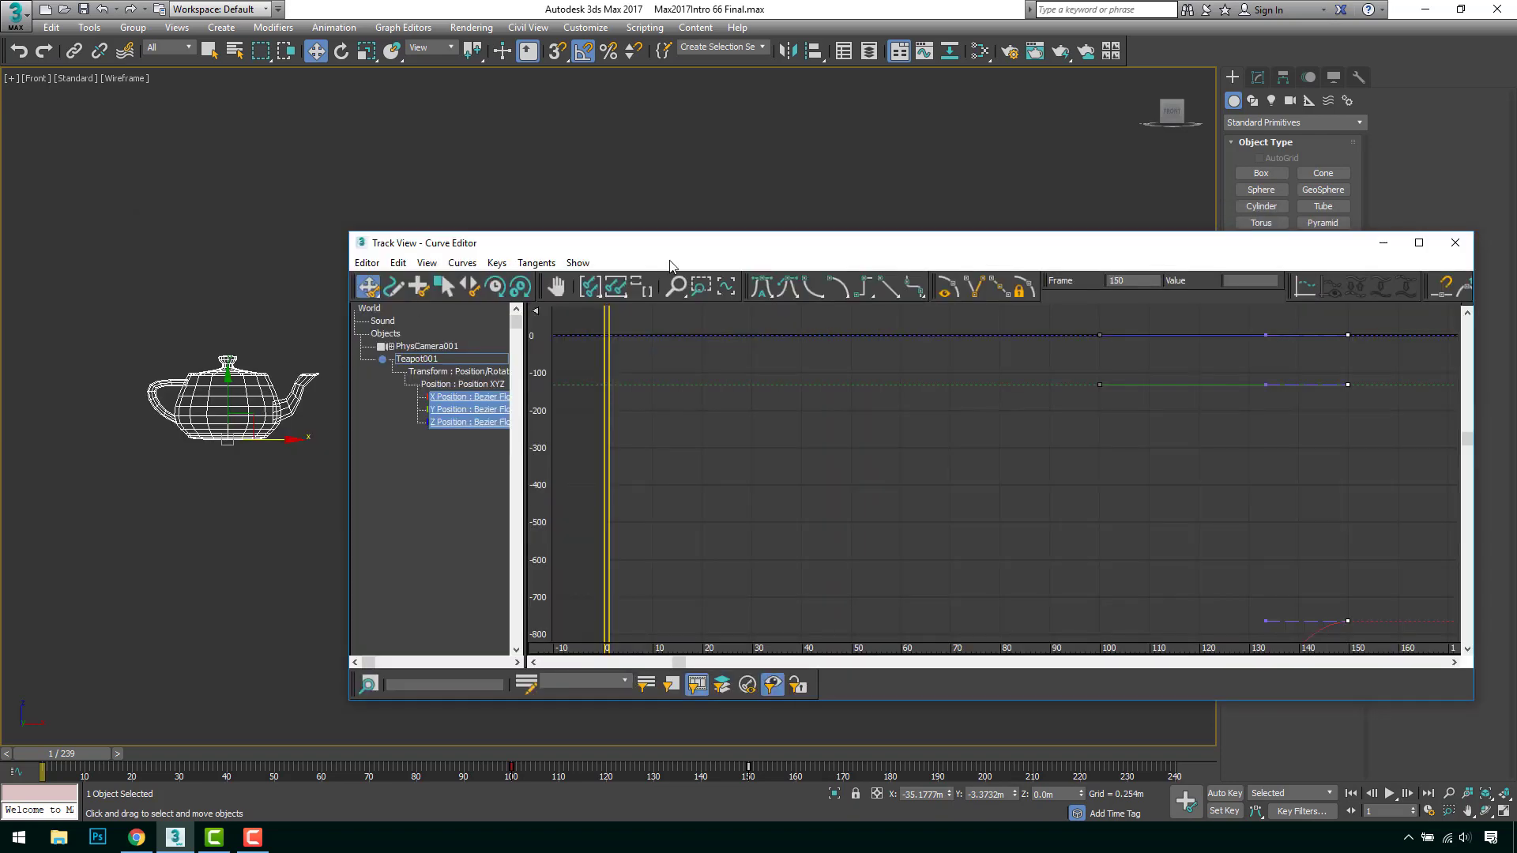
drag(672, 245, 485, 229)
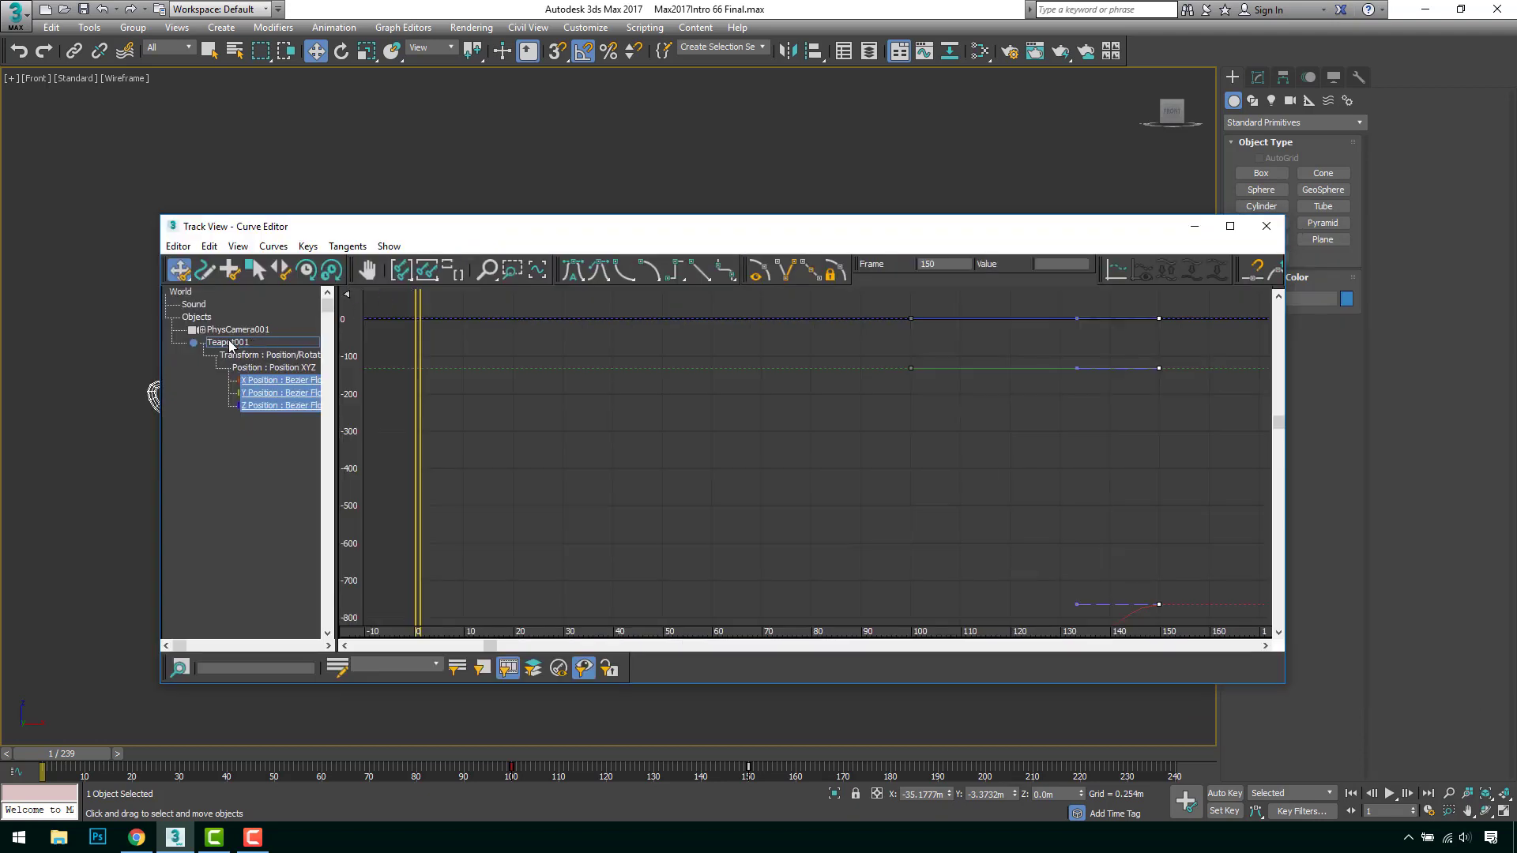
Select the PhysCamera001 track, switch the selection to Teapot001, and move the Curve Editor clear of the teapot
click(232, 343)
click(237, 331)
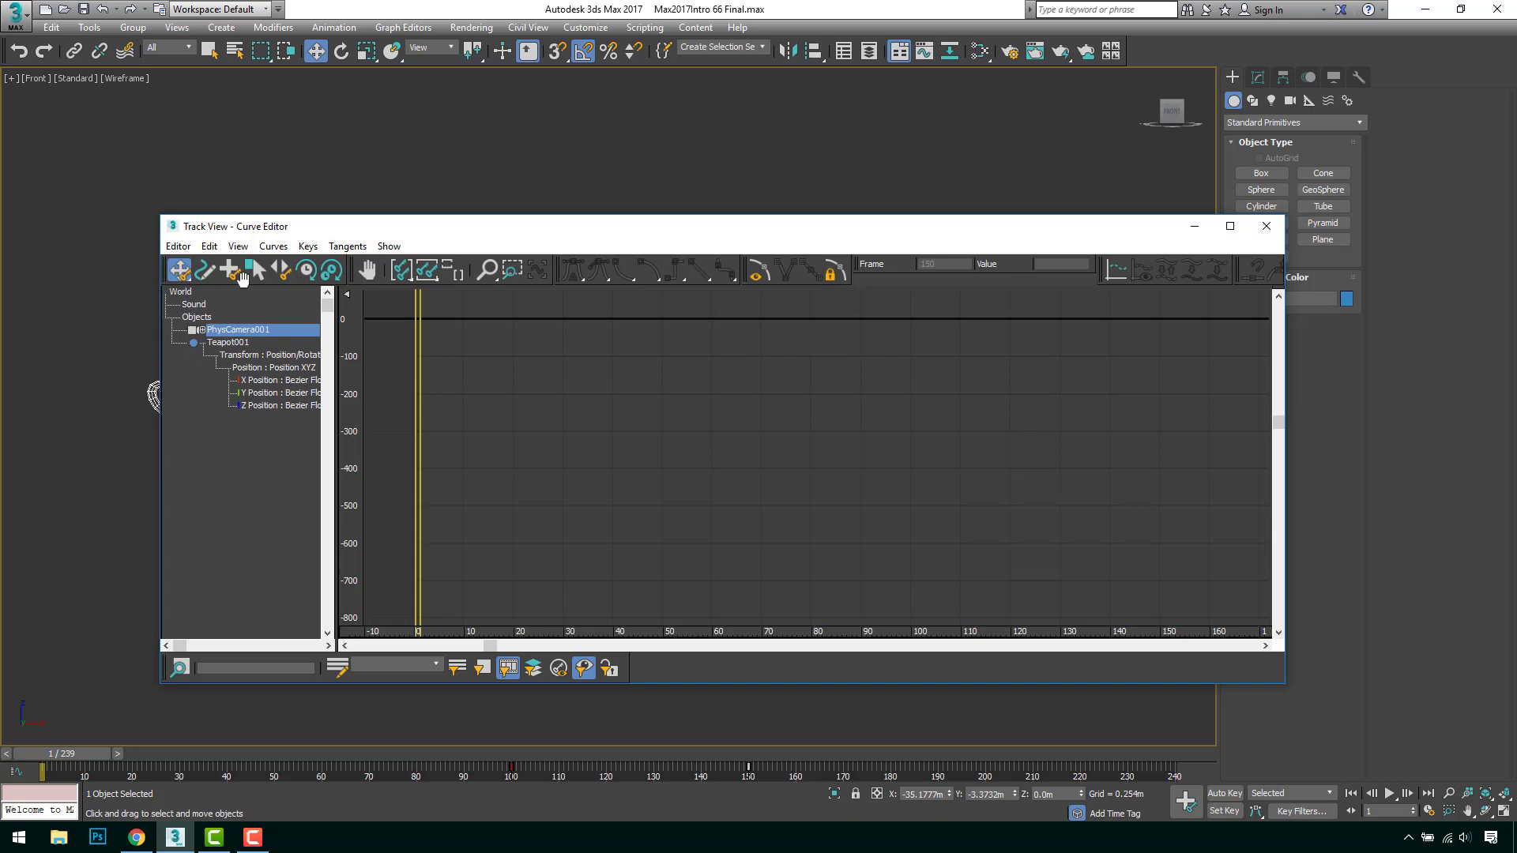
click(231, 343)
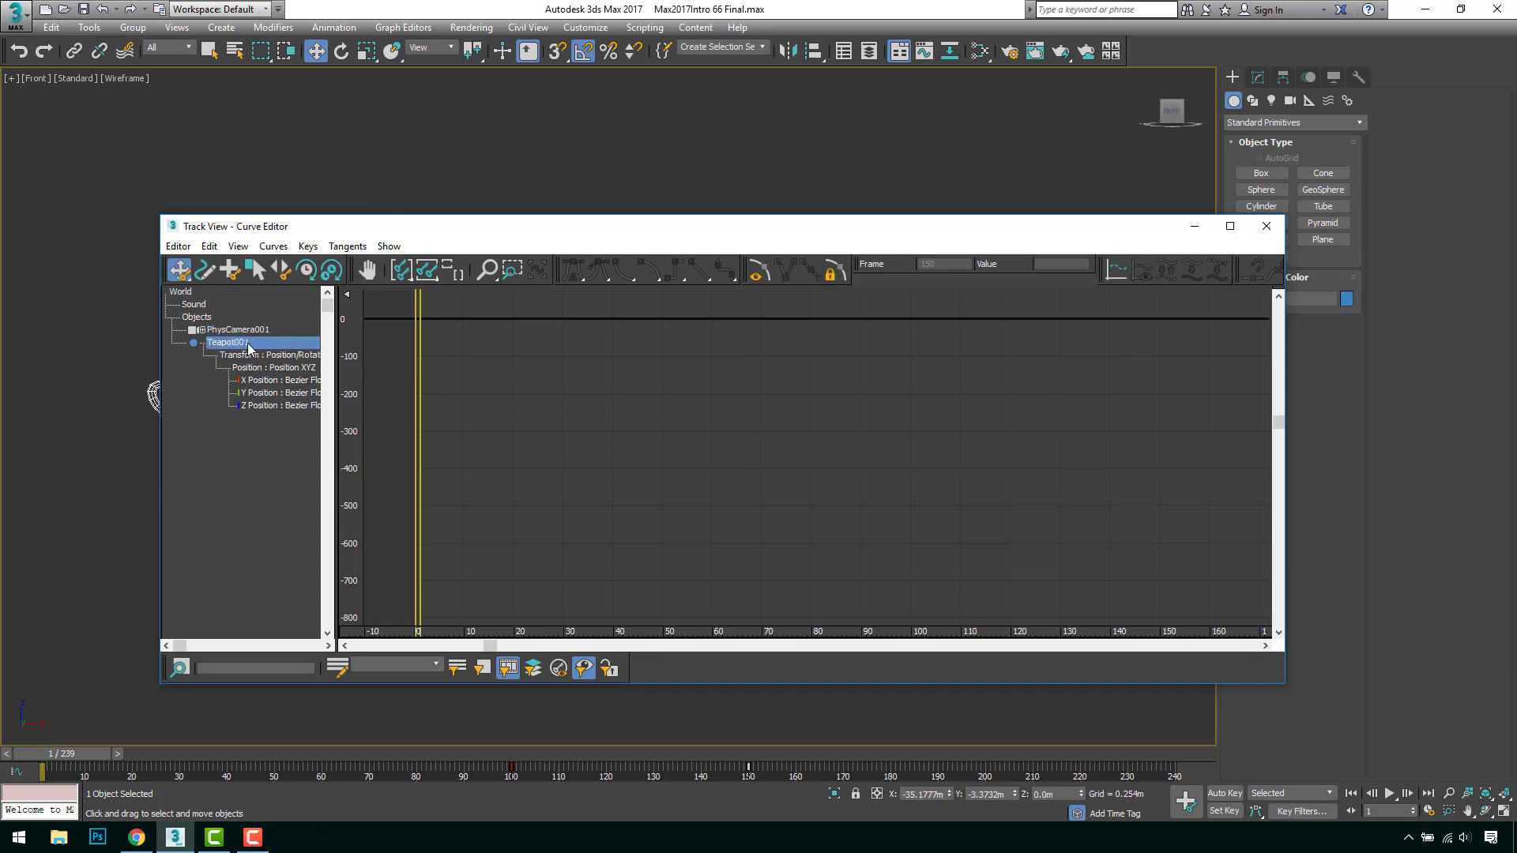
drag(388, 230, 561, 251)
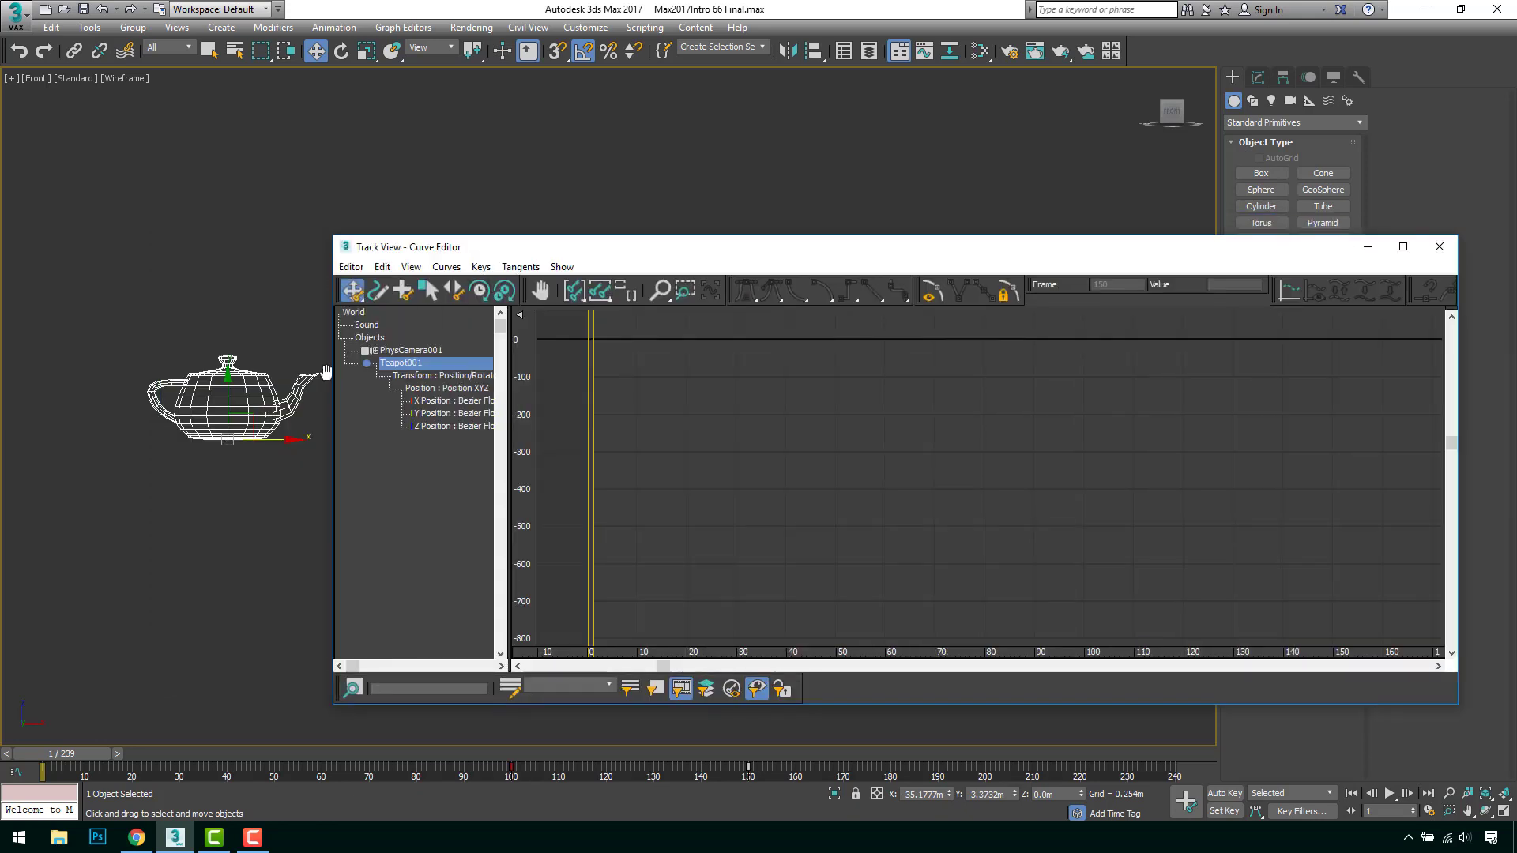
Turn off the Selected Objects Only option for Auto Expand in the Curve Editor
click(380, 268)
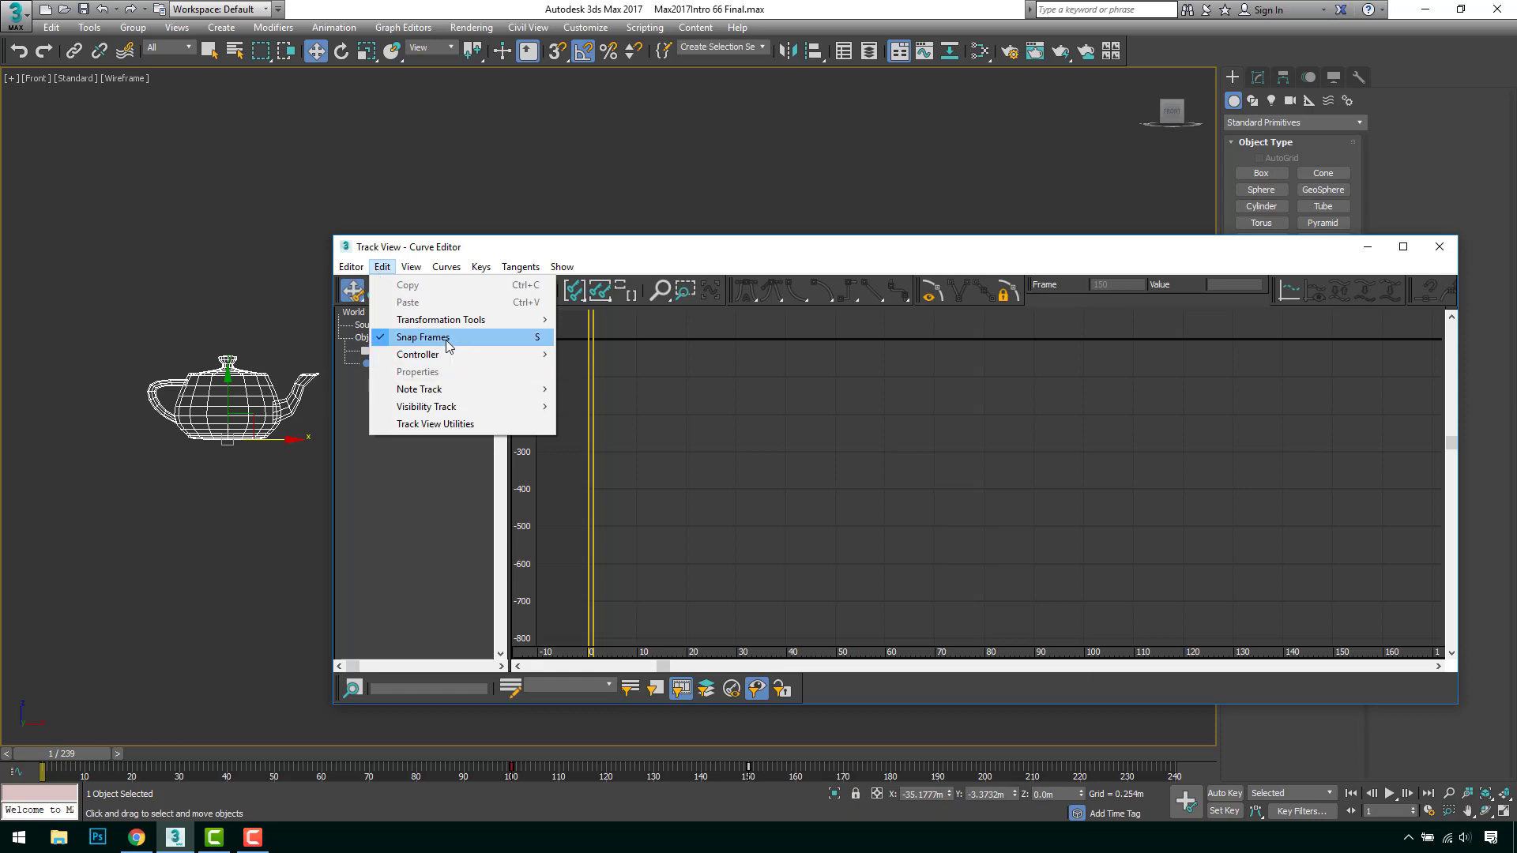
click(379, 269)
click(381, 269)
mouse_move(547, 271)
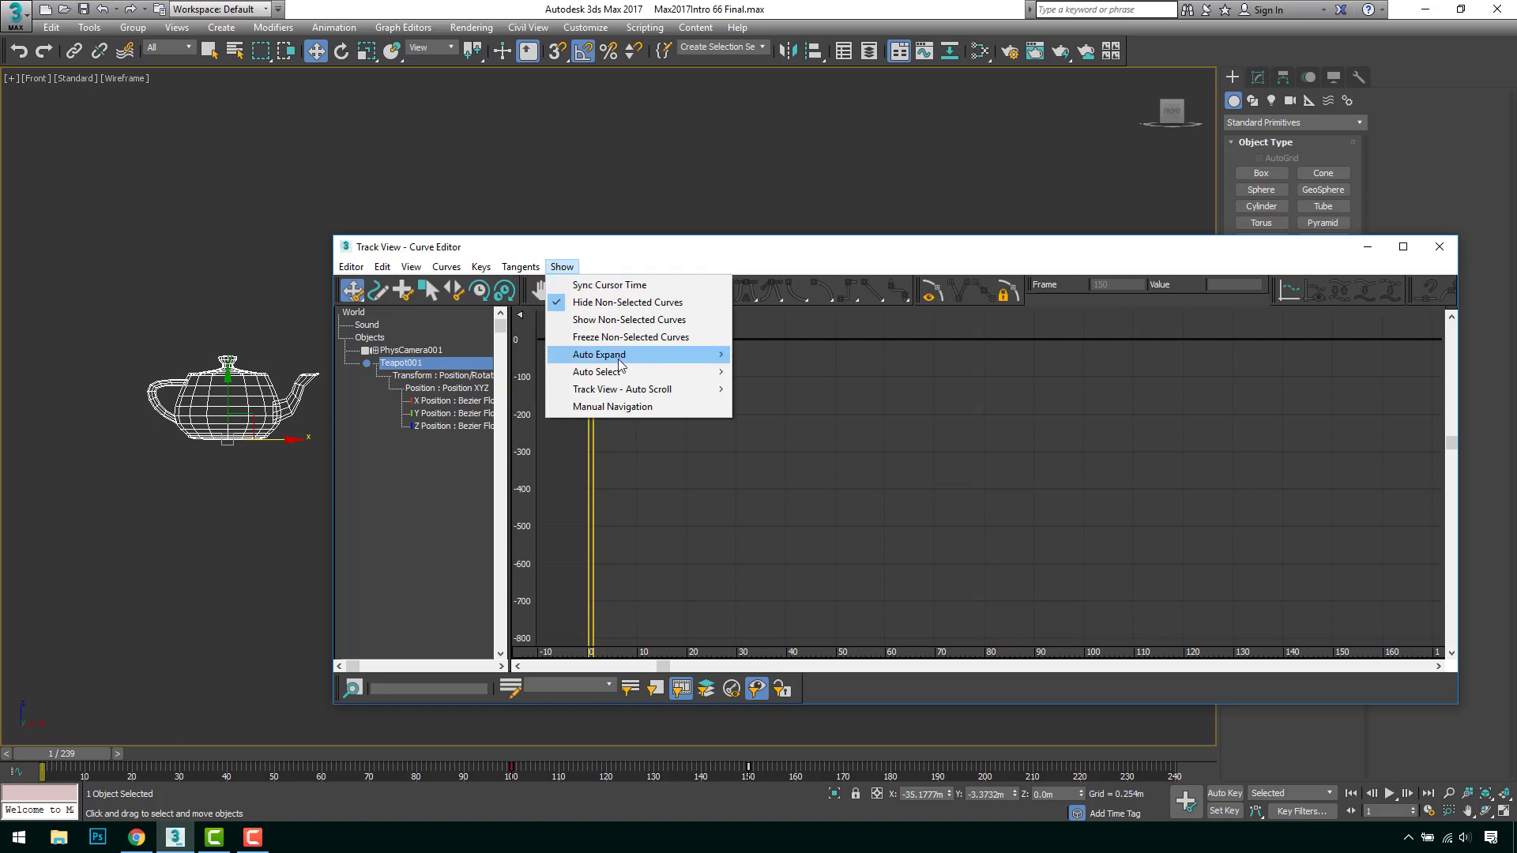
mouse_move(600, 354)
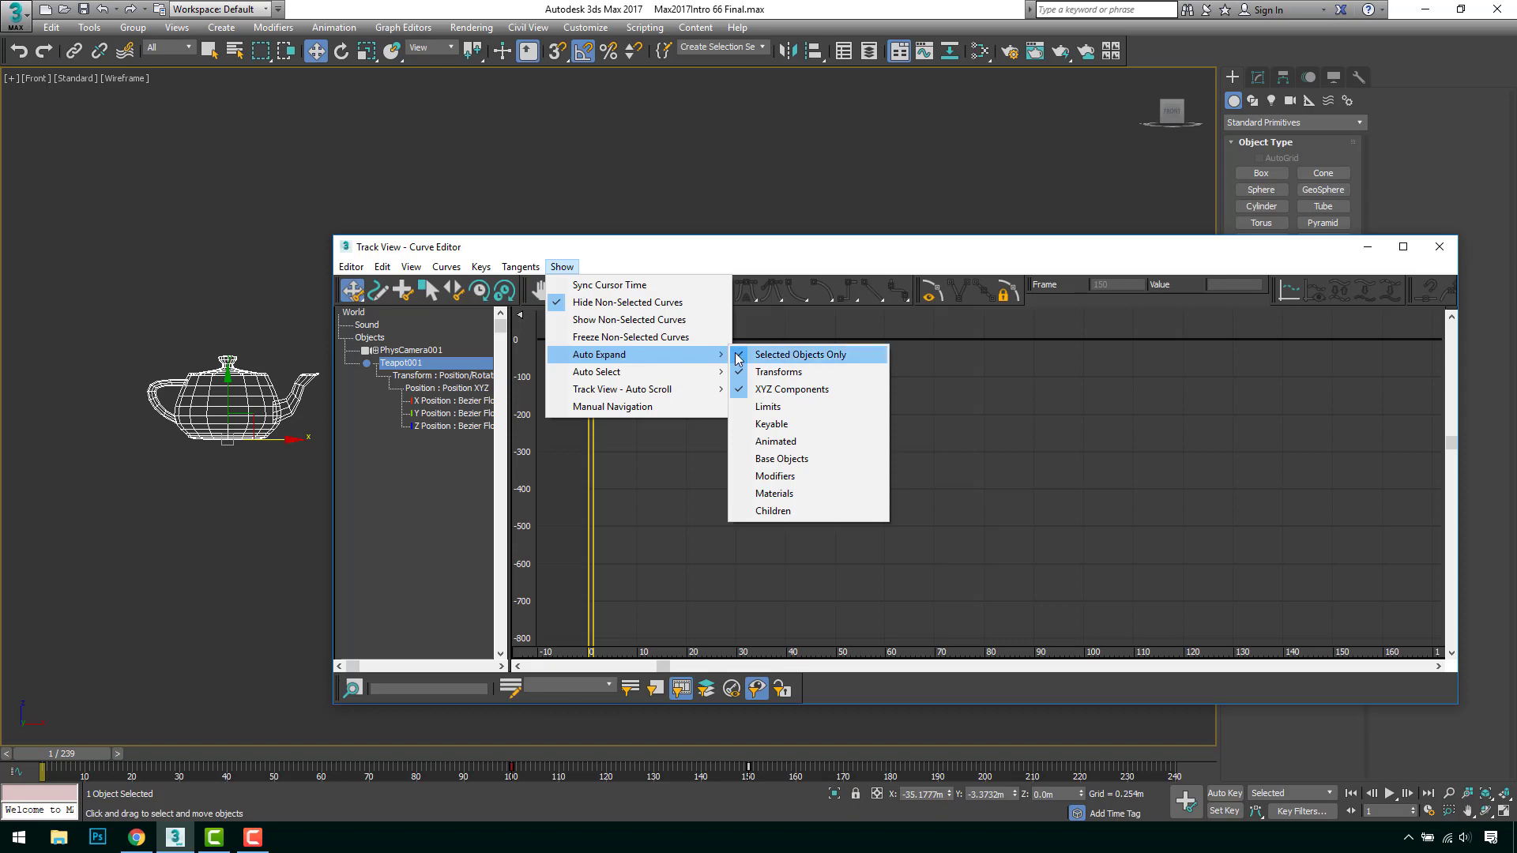
click(798, 355)
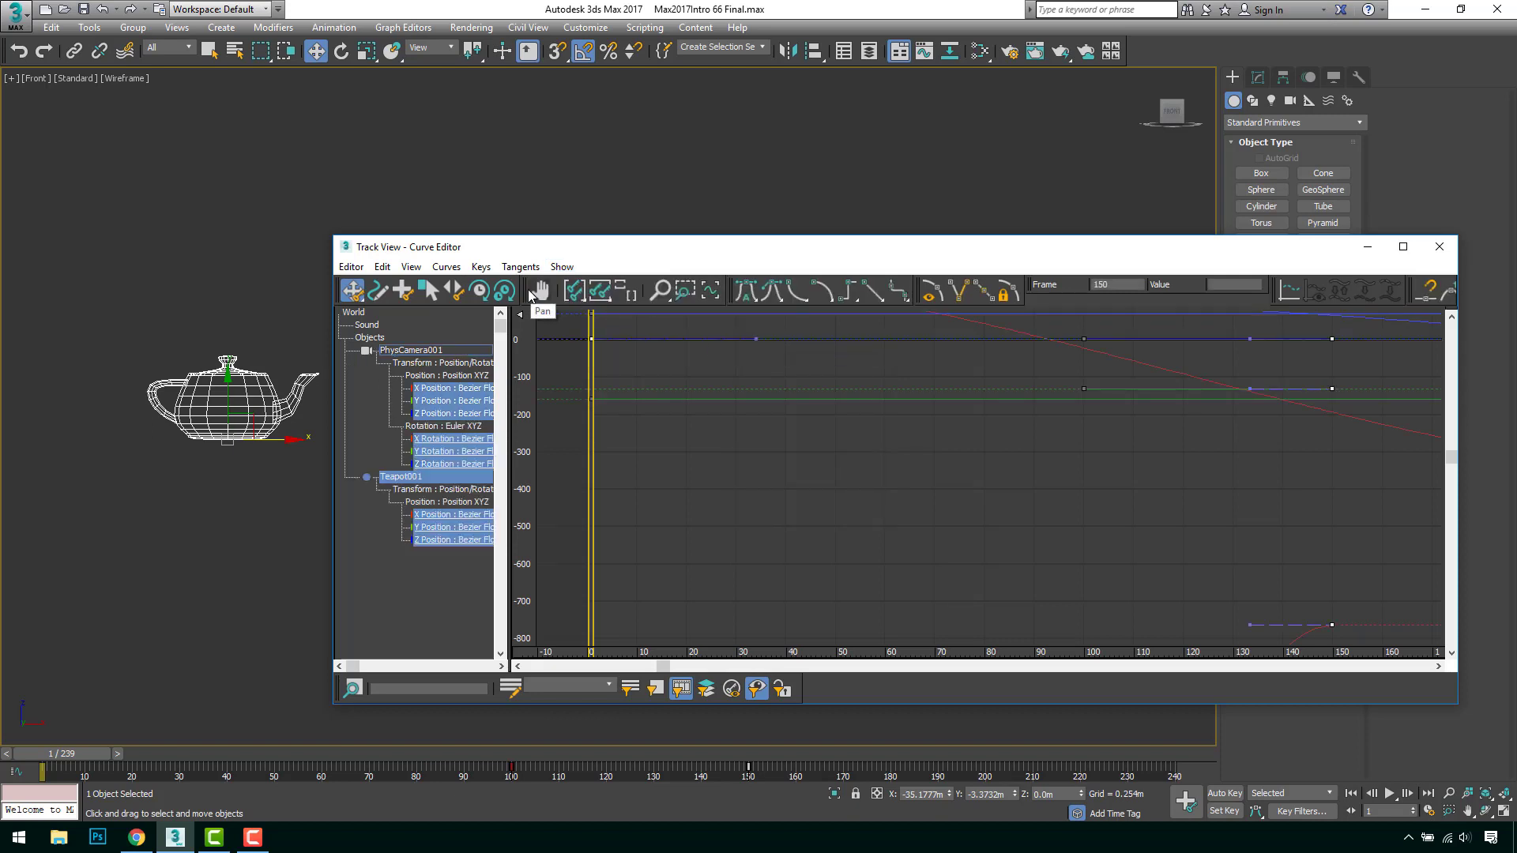
Turn off automatic expansion of Transforms and XYZ Components in the Curve Editor
click(562, 268)
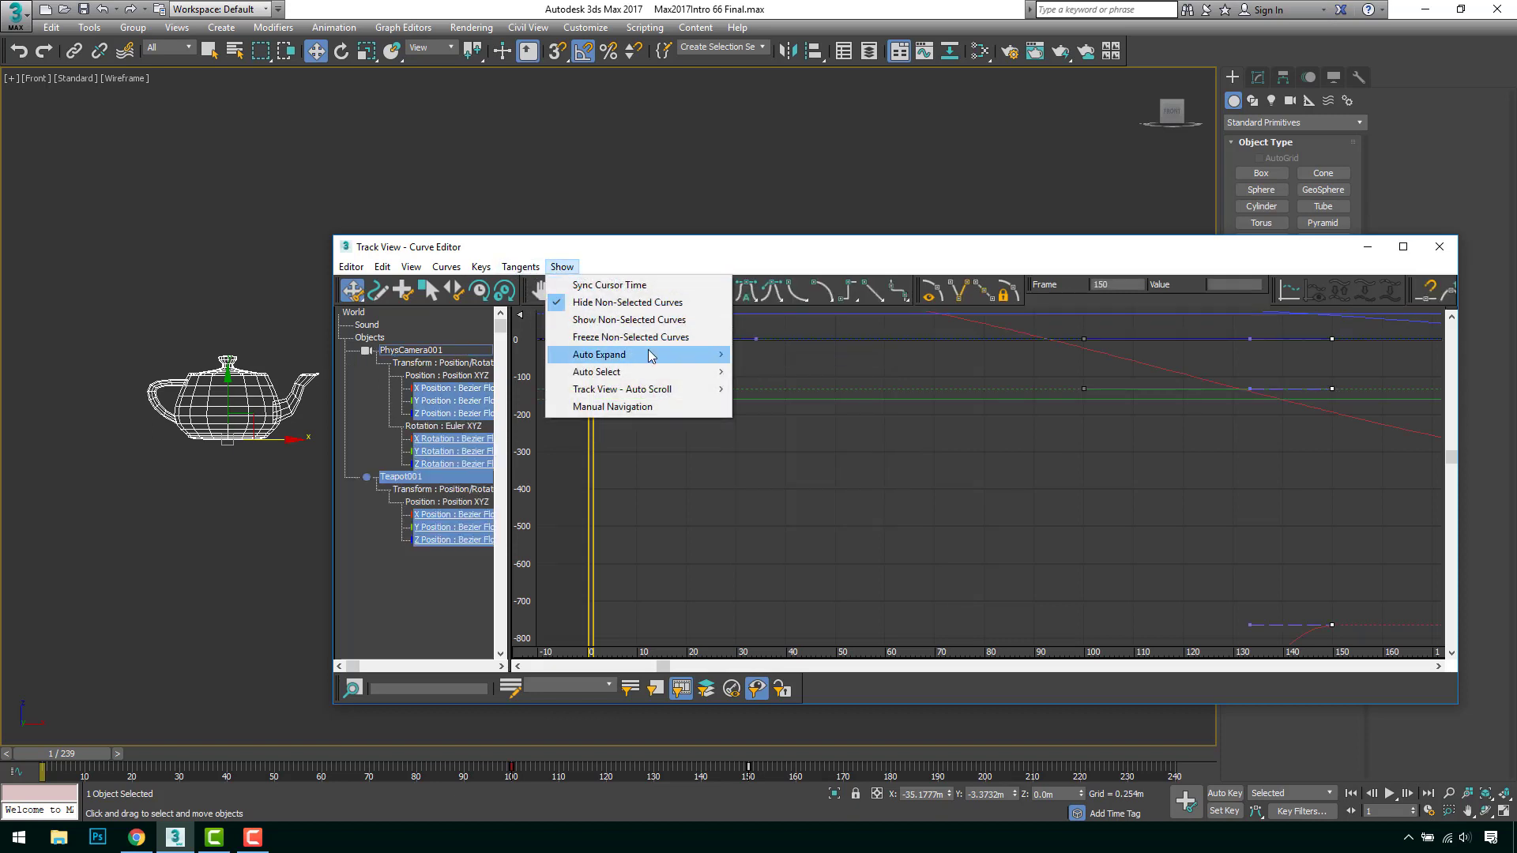
mouse_move(650, 355)
click(740, 377)
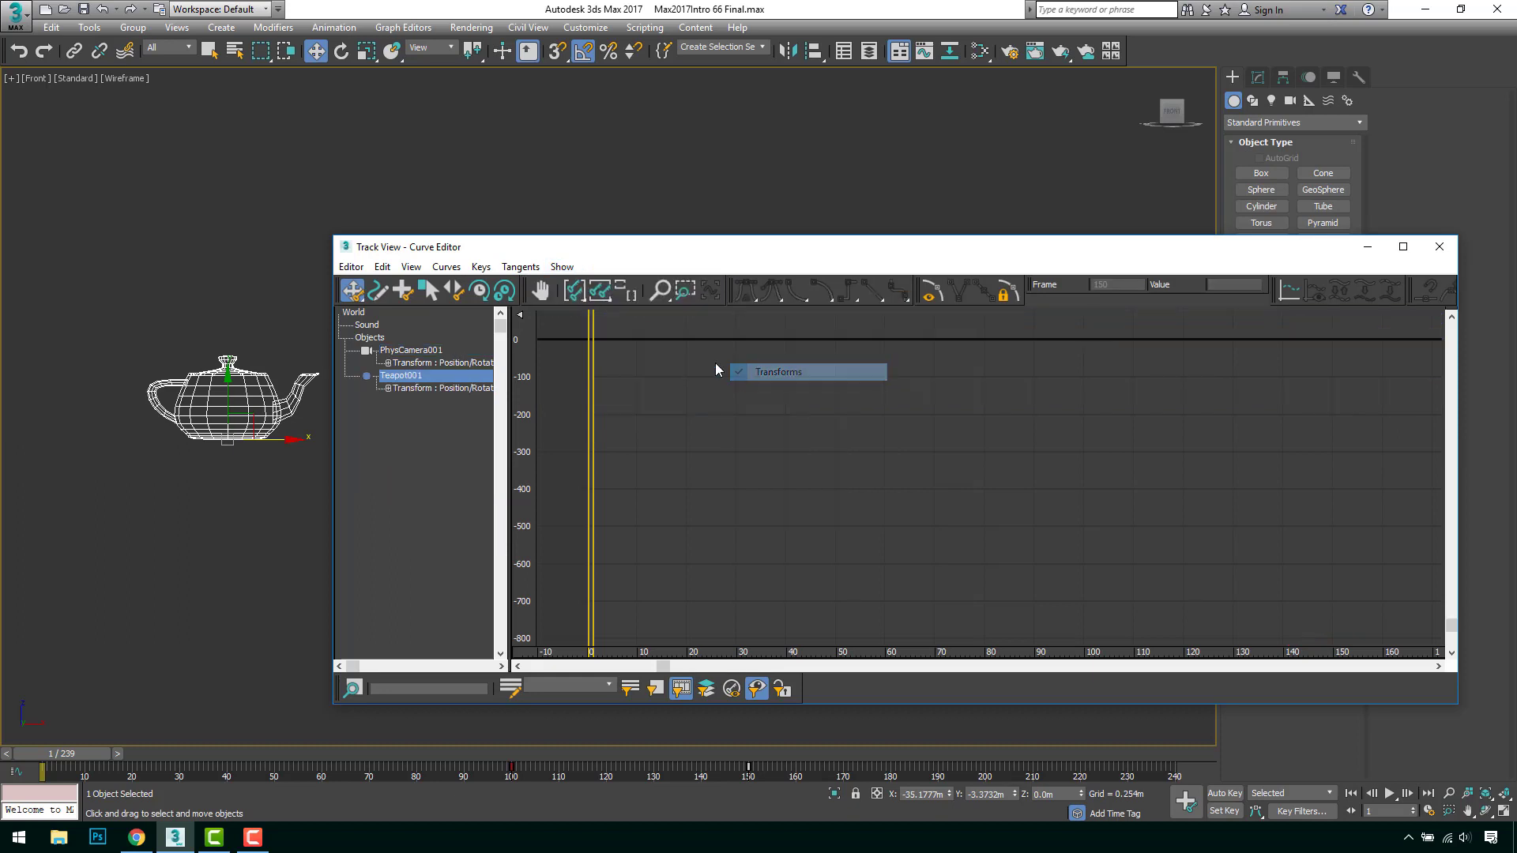
click(563, 269)
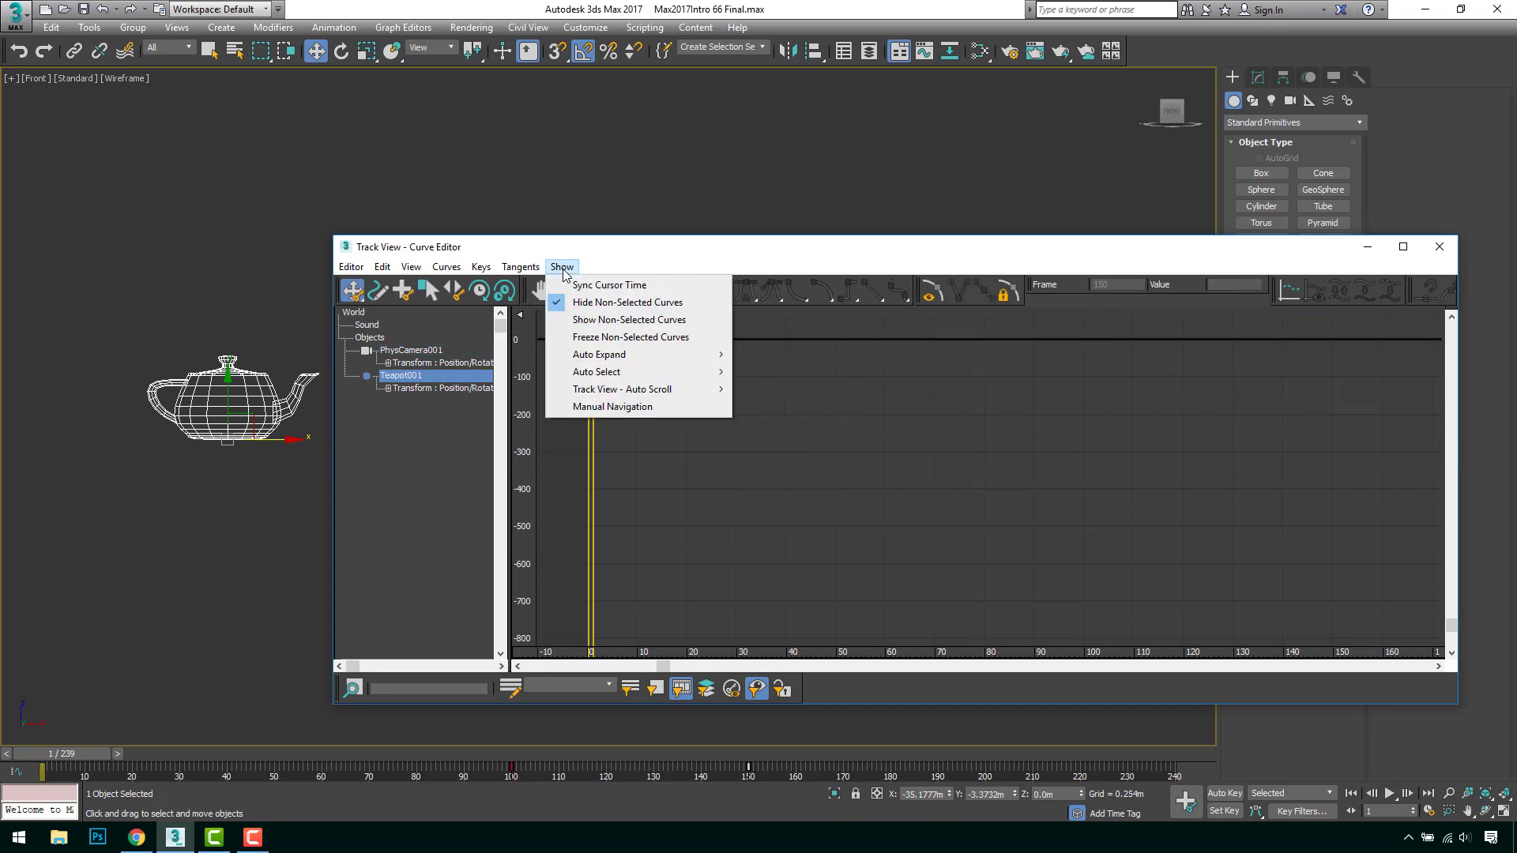
mouse_move(680, 355)
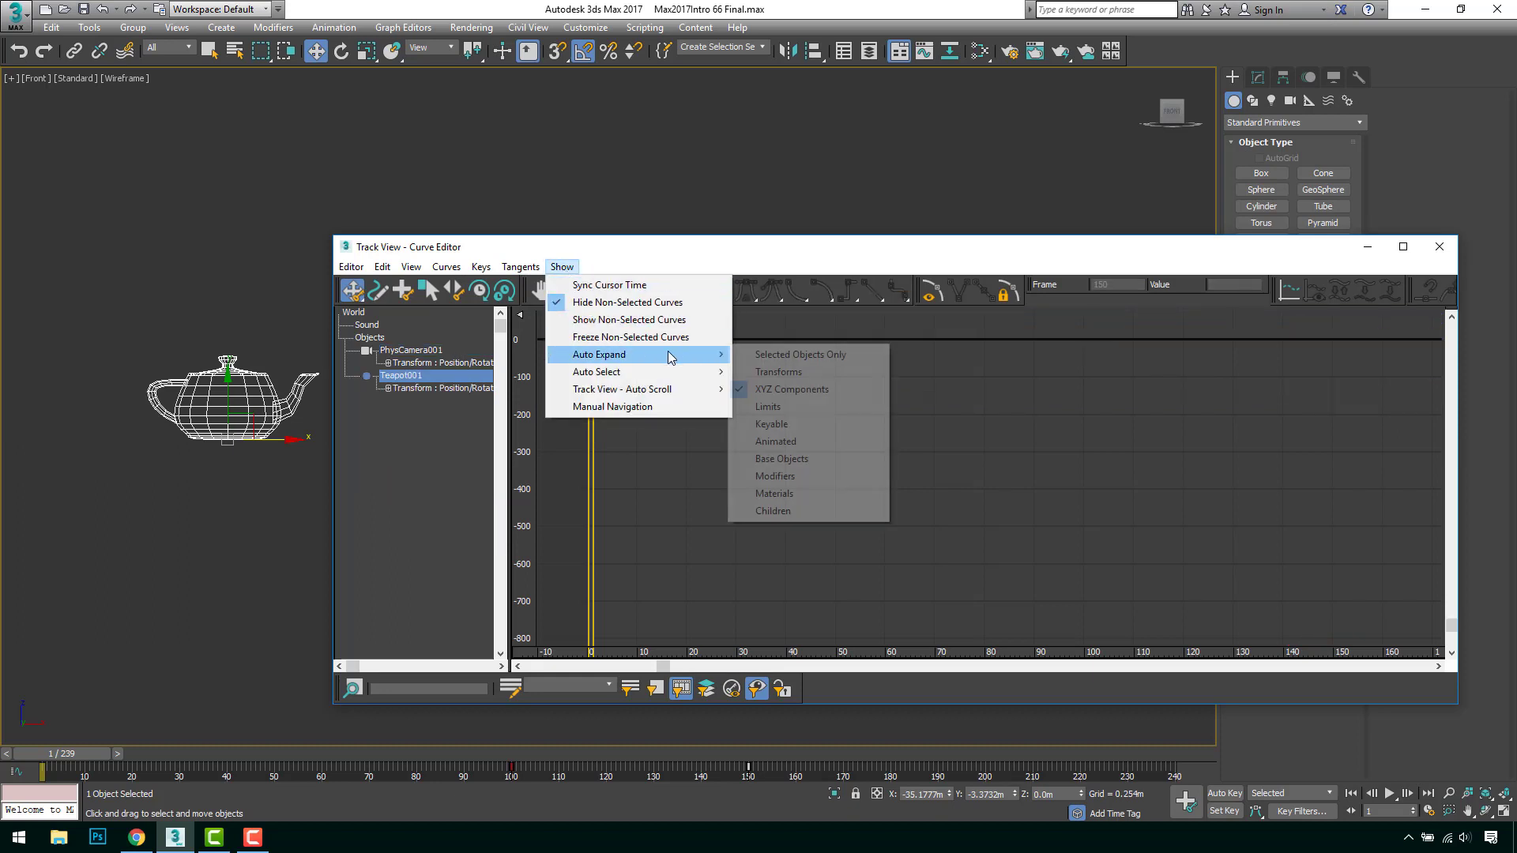
click(742, 391)
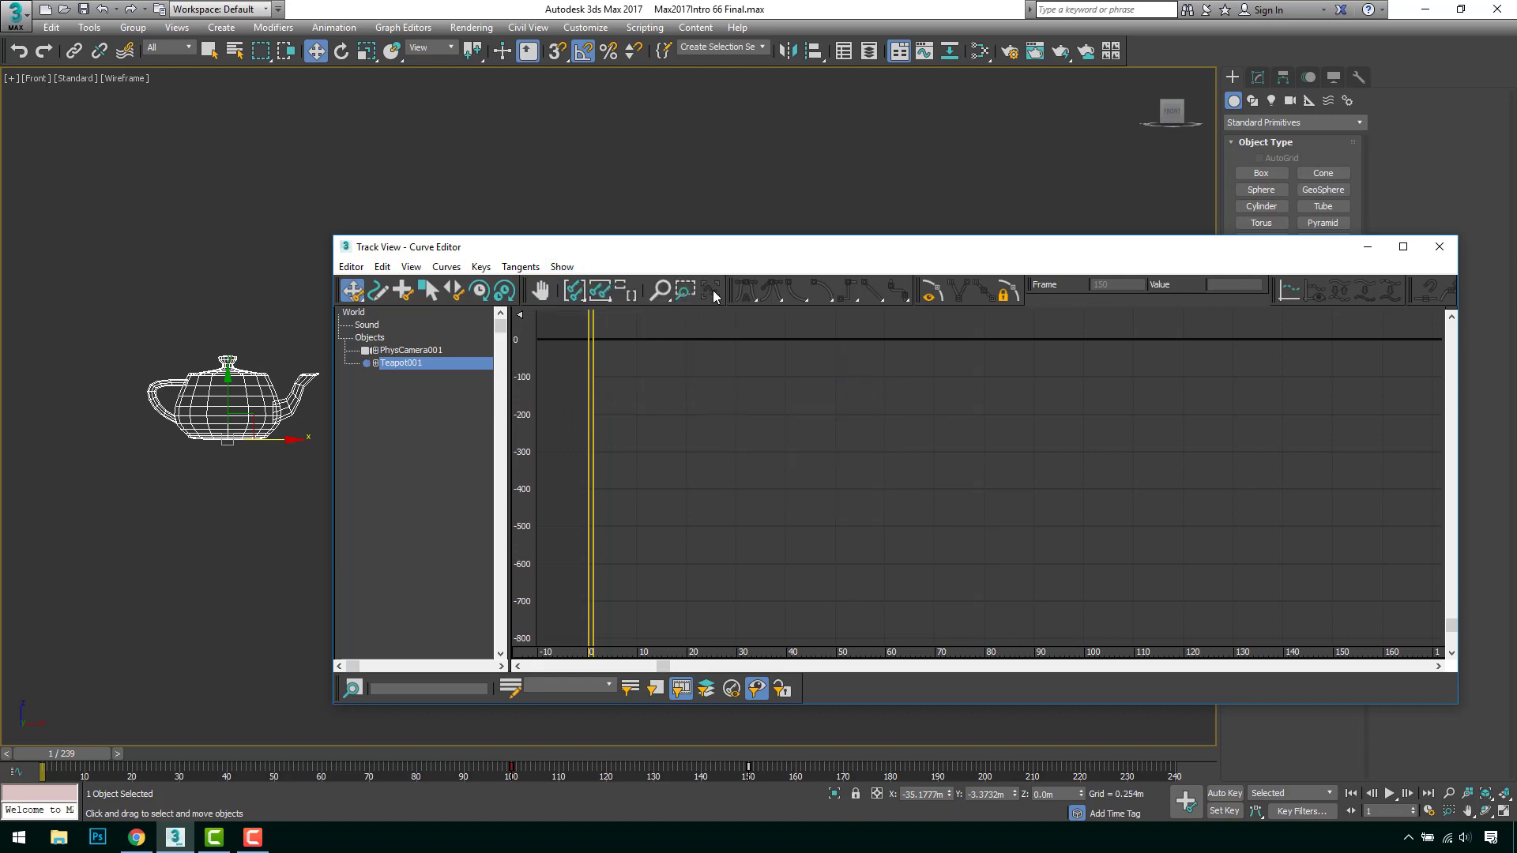
Expand Teapot001's Transform and Position XYZ tracks manually to list its X, Y and Z Position controllers
drag(714, 252, 654, 259)
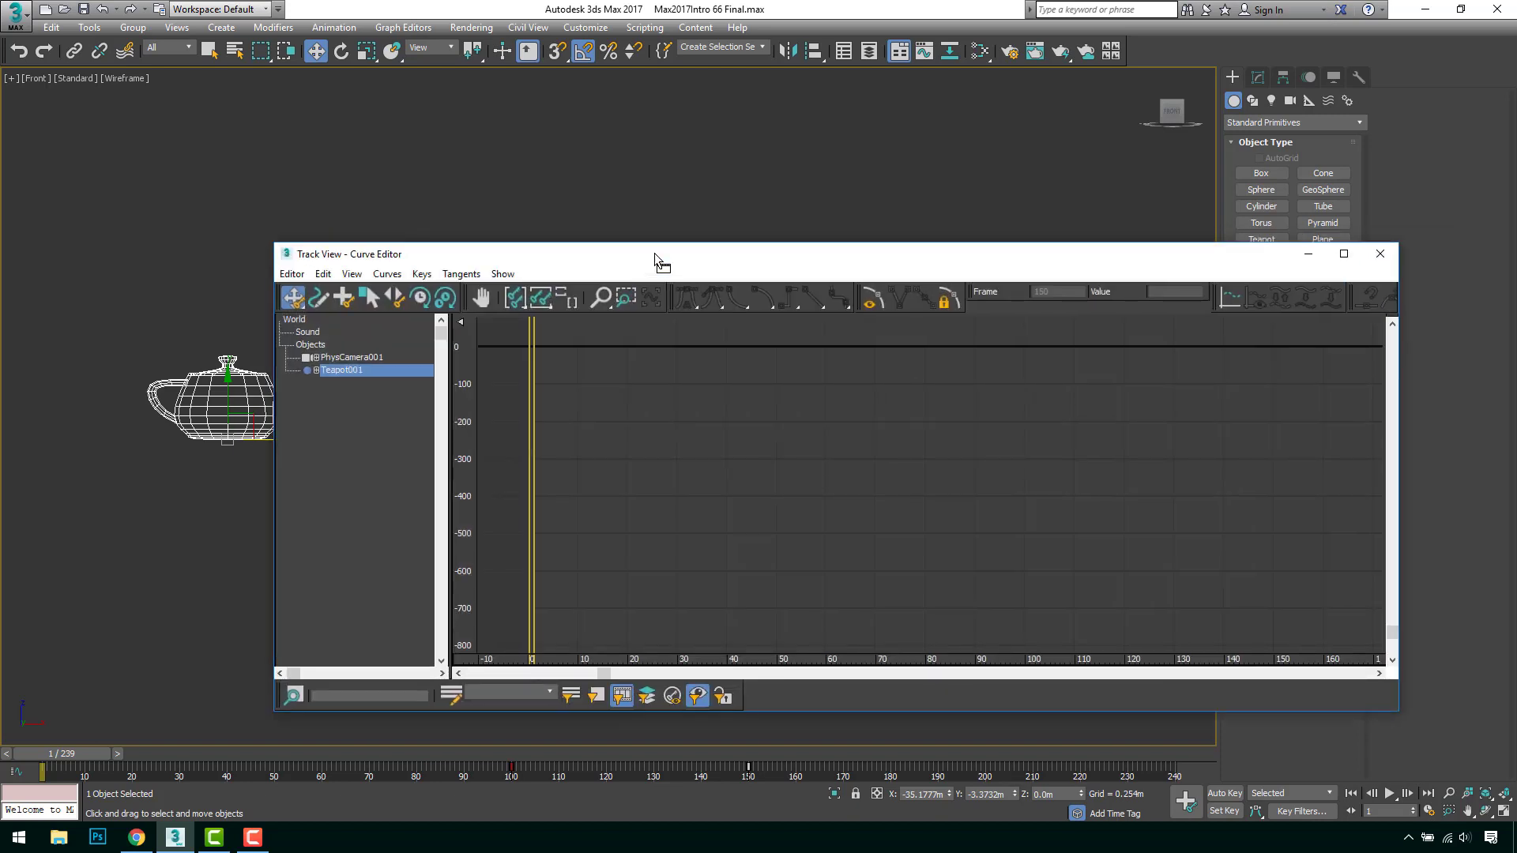
middle_drag(779, 453, 754, 432)
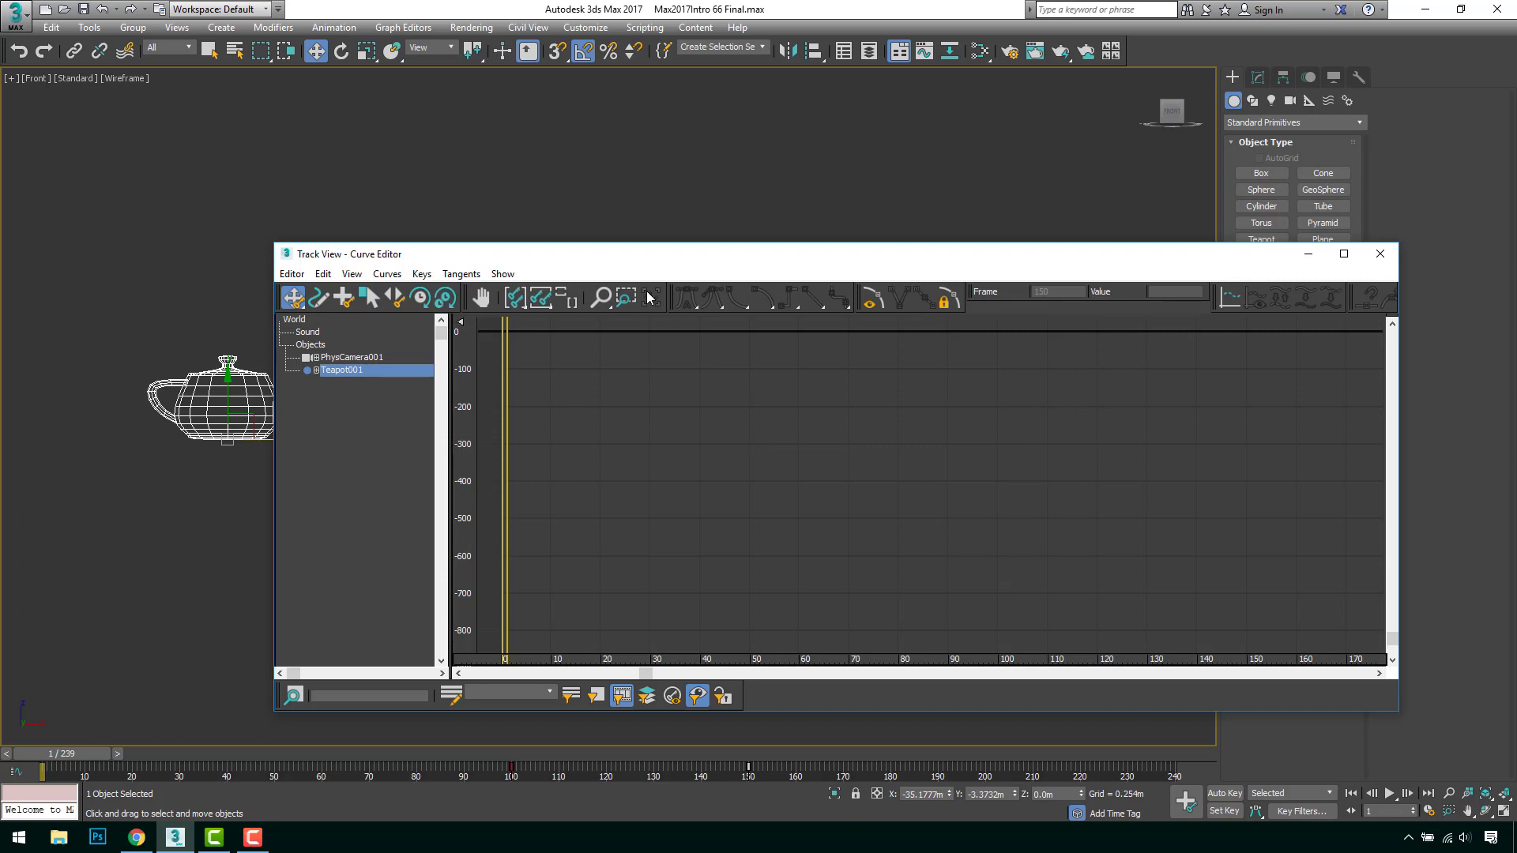
click(316, 371)
click(329, 382)
click(341, 395)
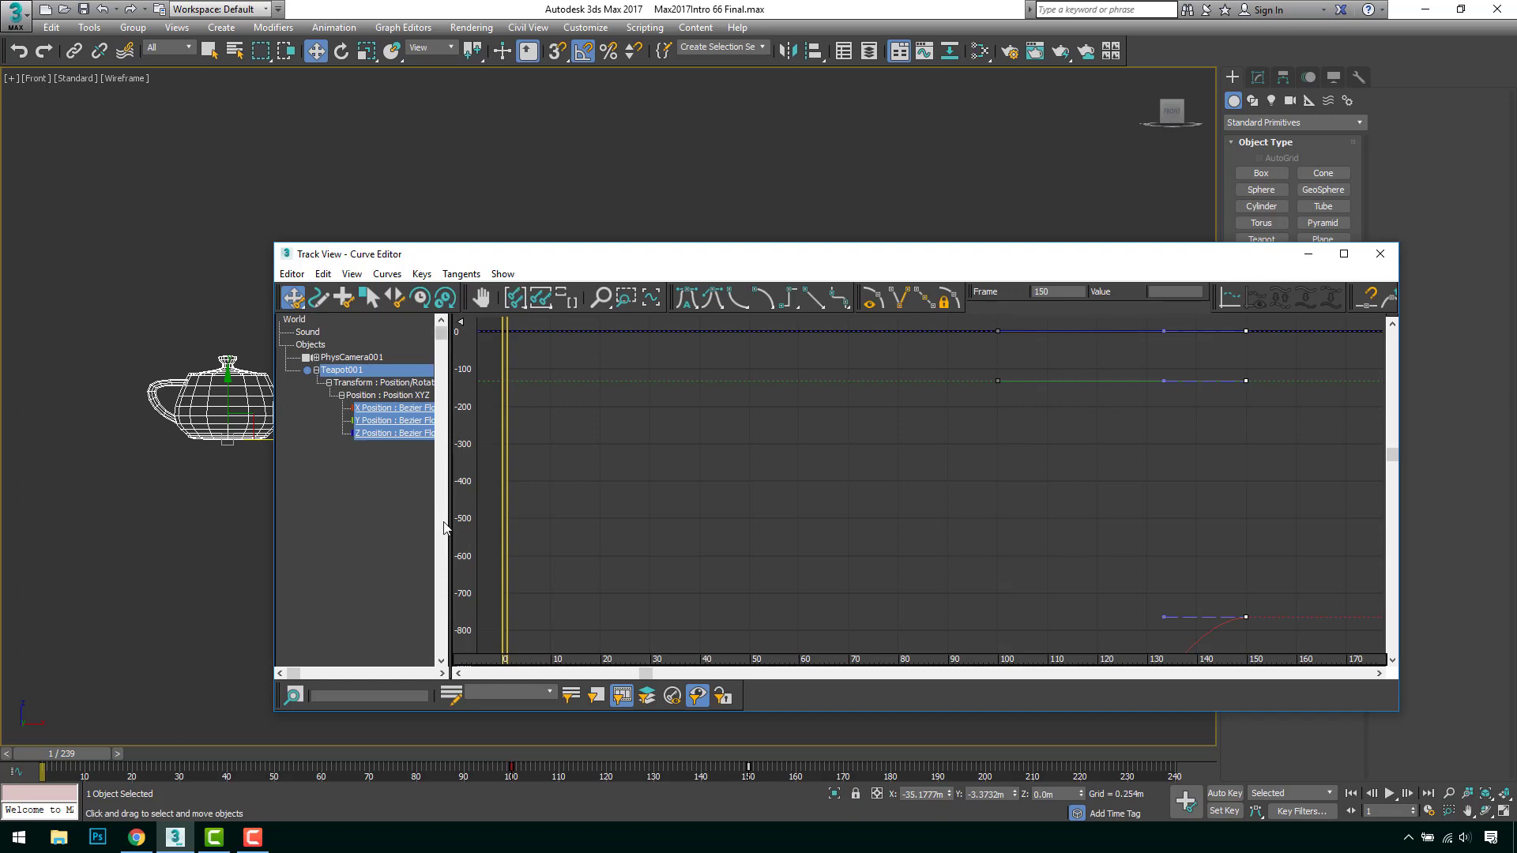
Widen the Curve Editor window and its track list so the full controller names fit
drag(449, 526, 498, 526)
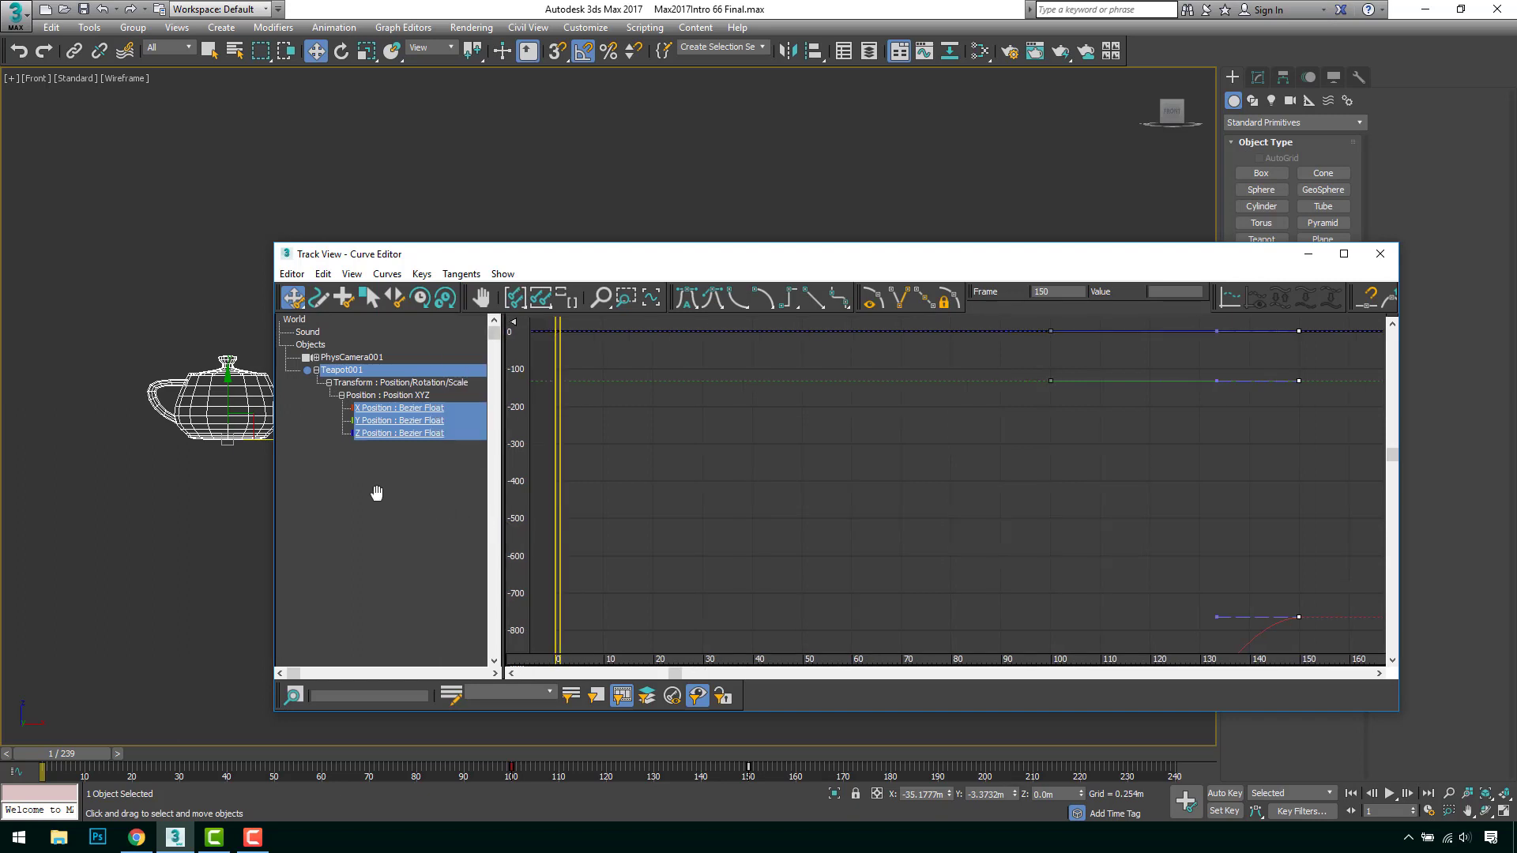
drag(274, 486, 237, 486)
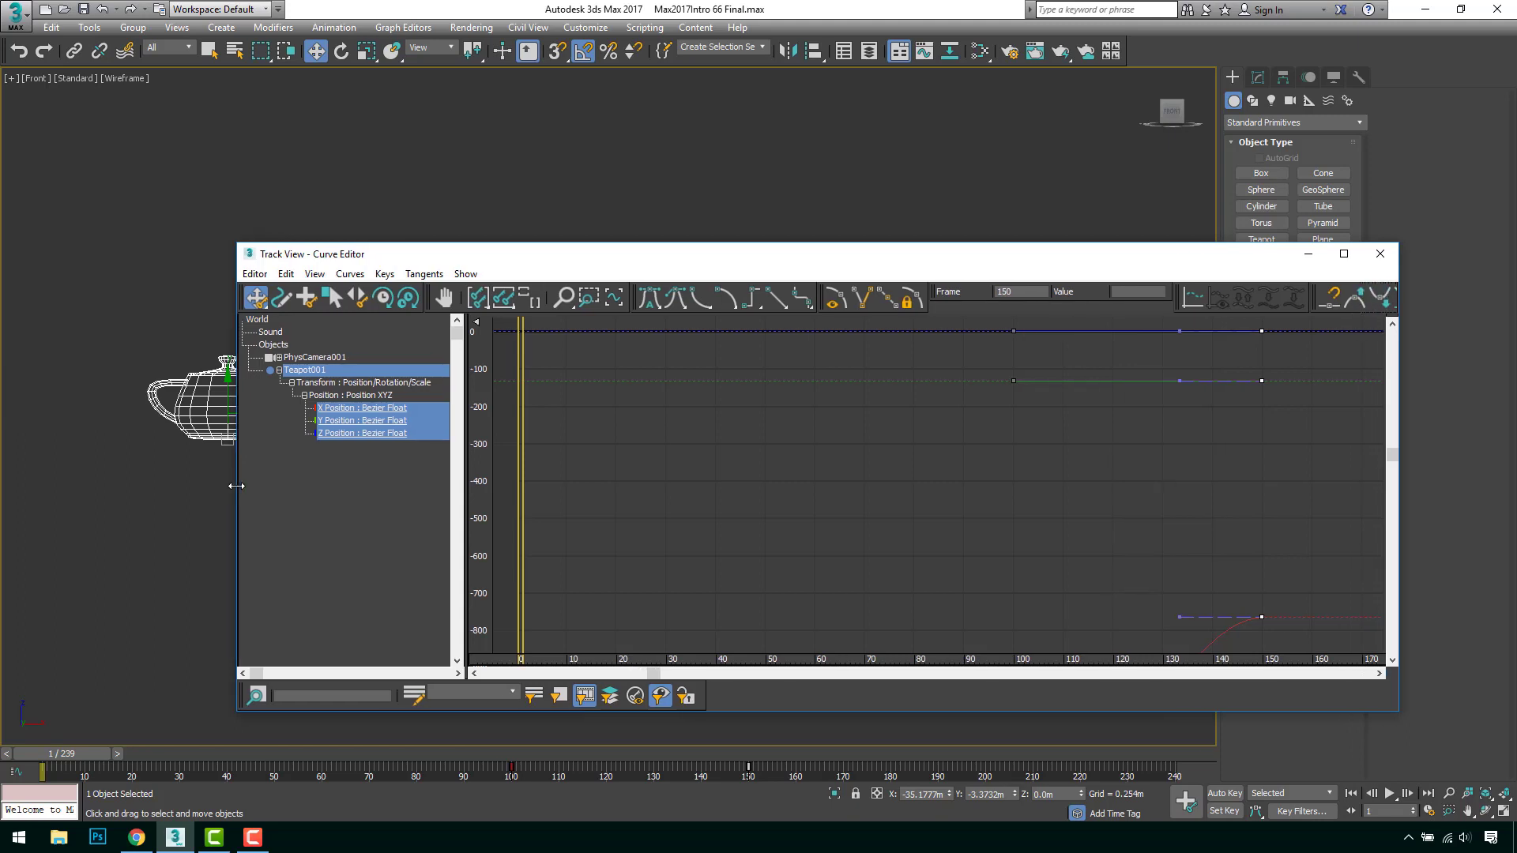
drag(467, 498, 497, 496)
drag(495, 404, 460, 414)
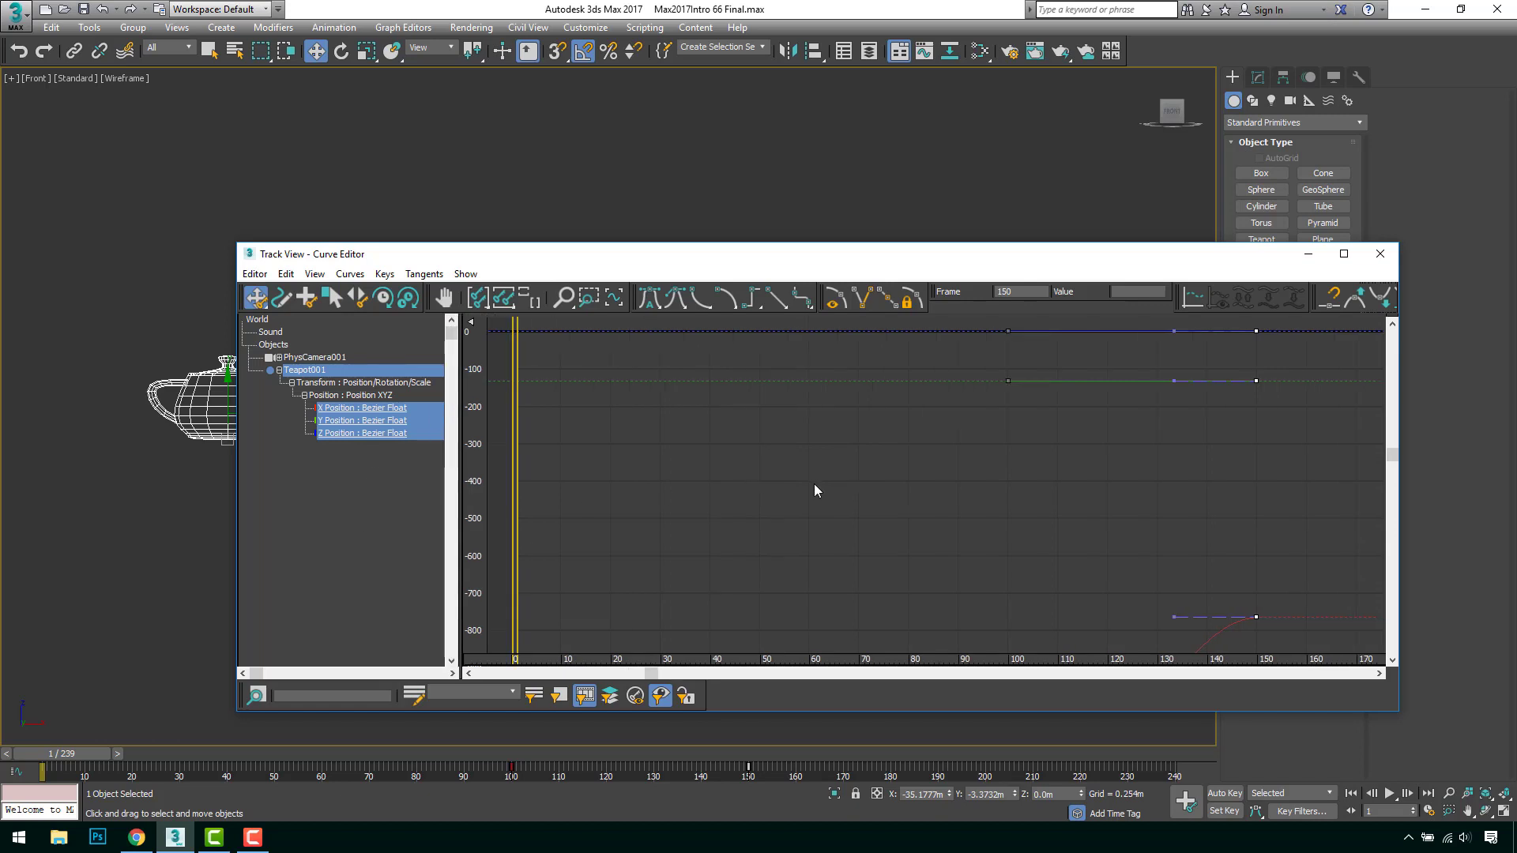
Deselect the keys and examine Teapot001's X, Y and Z Position curves individually and the combined Position XYZ track
click(890, 488)
middle_drag(927, 464, 817, 429)
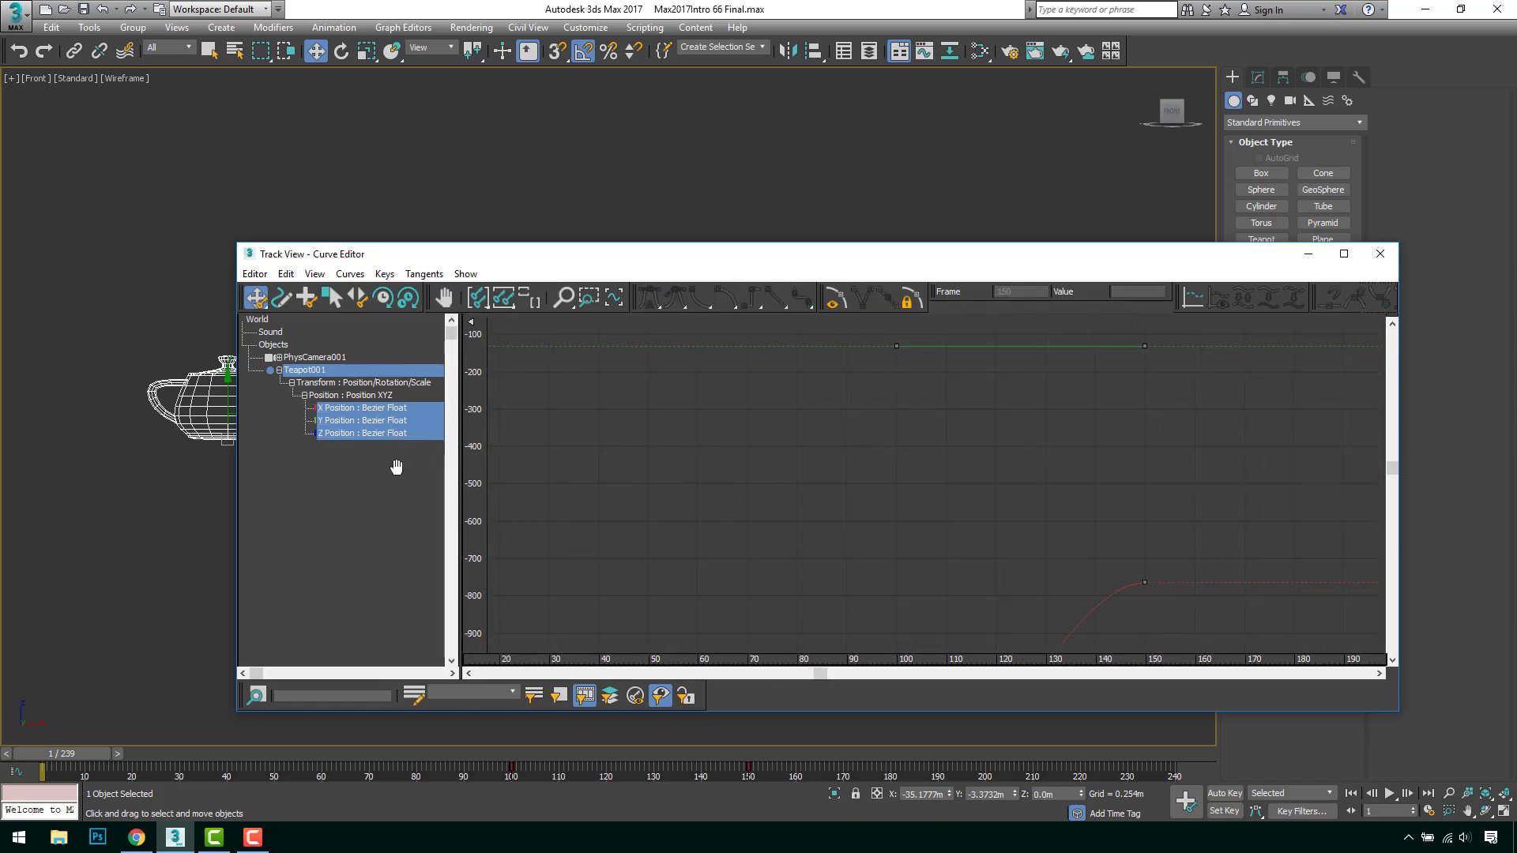
click(362, 410)
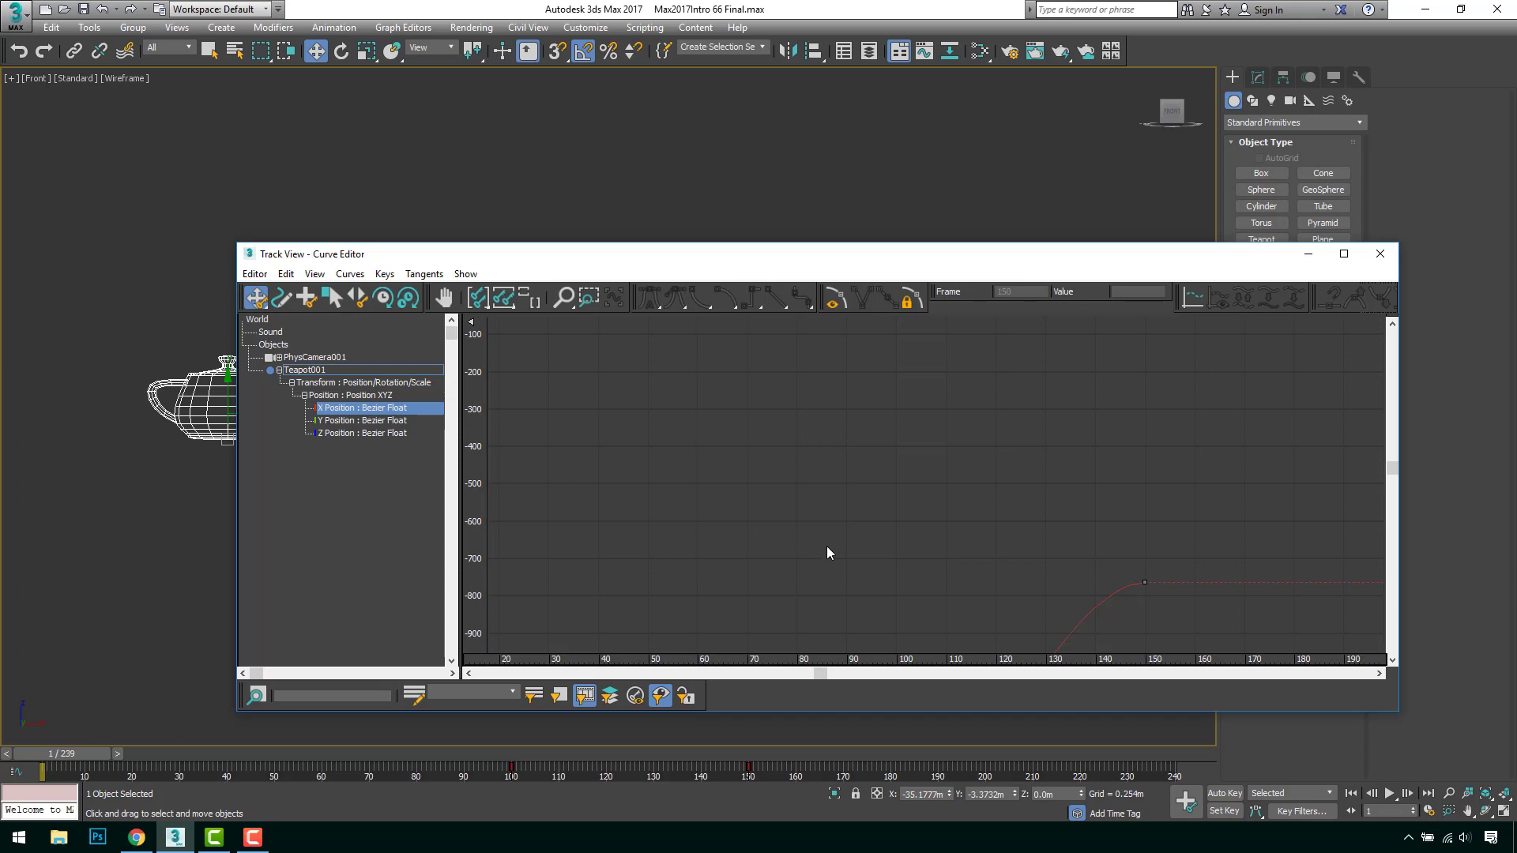
middle_drag(828, 552, 746, 445)
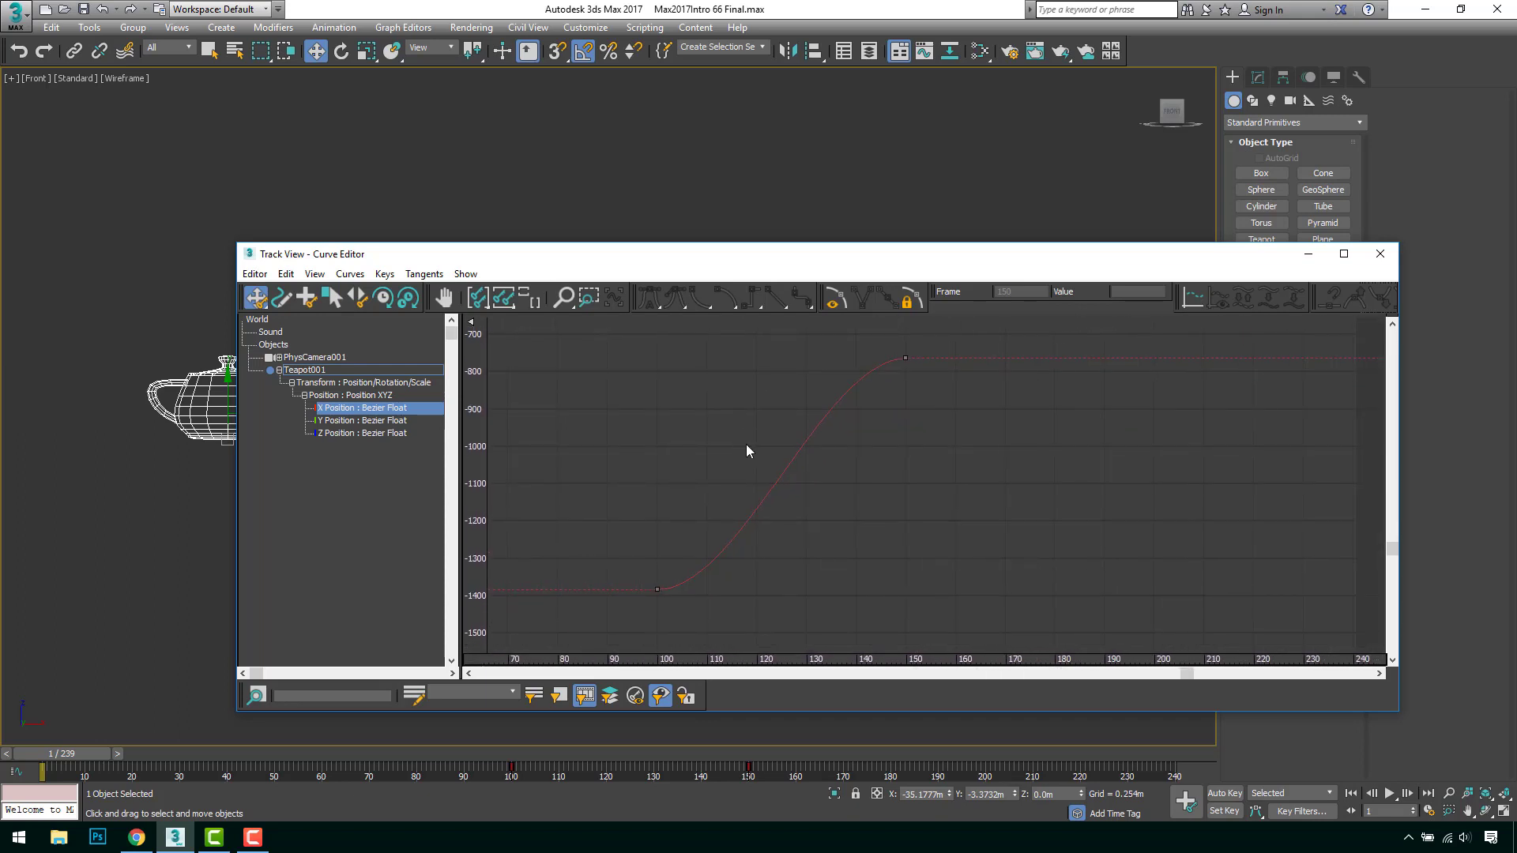
click(385, 422)
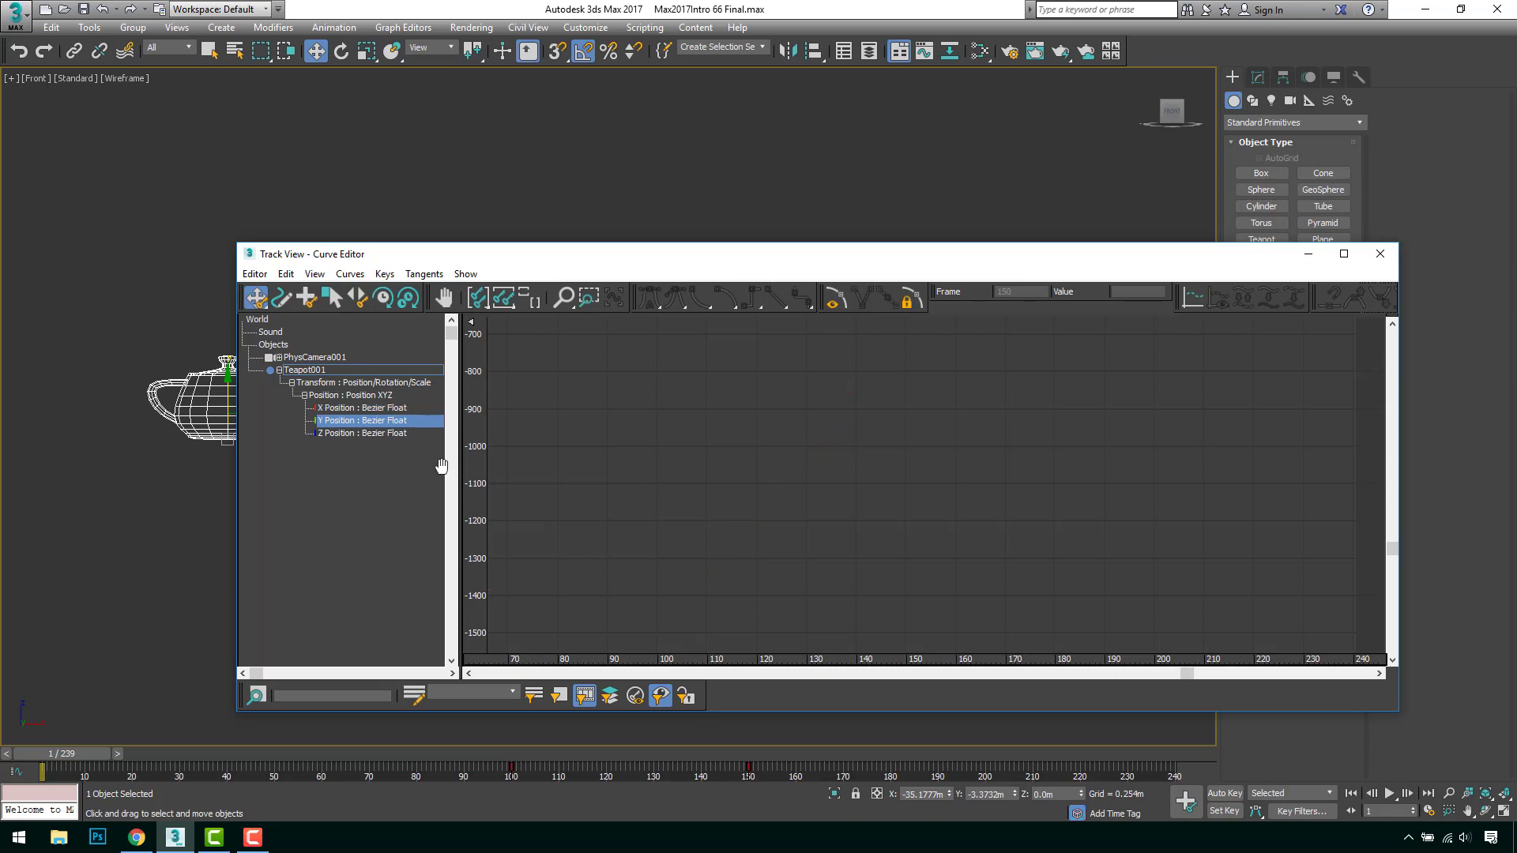
middle_drag(798, 471, 813, 501)
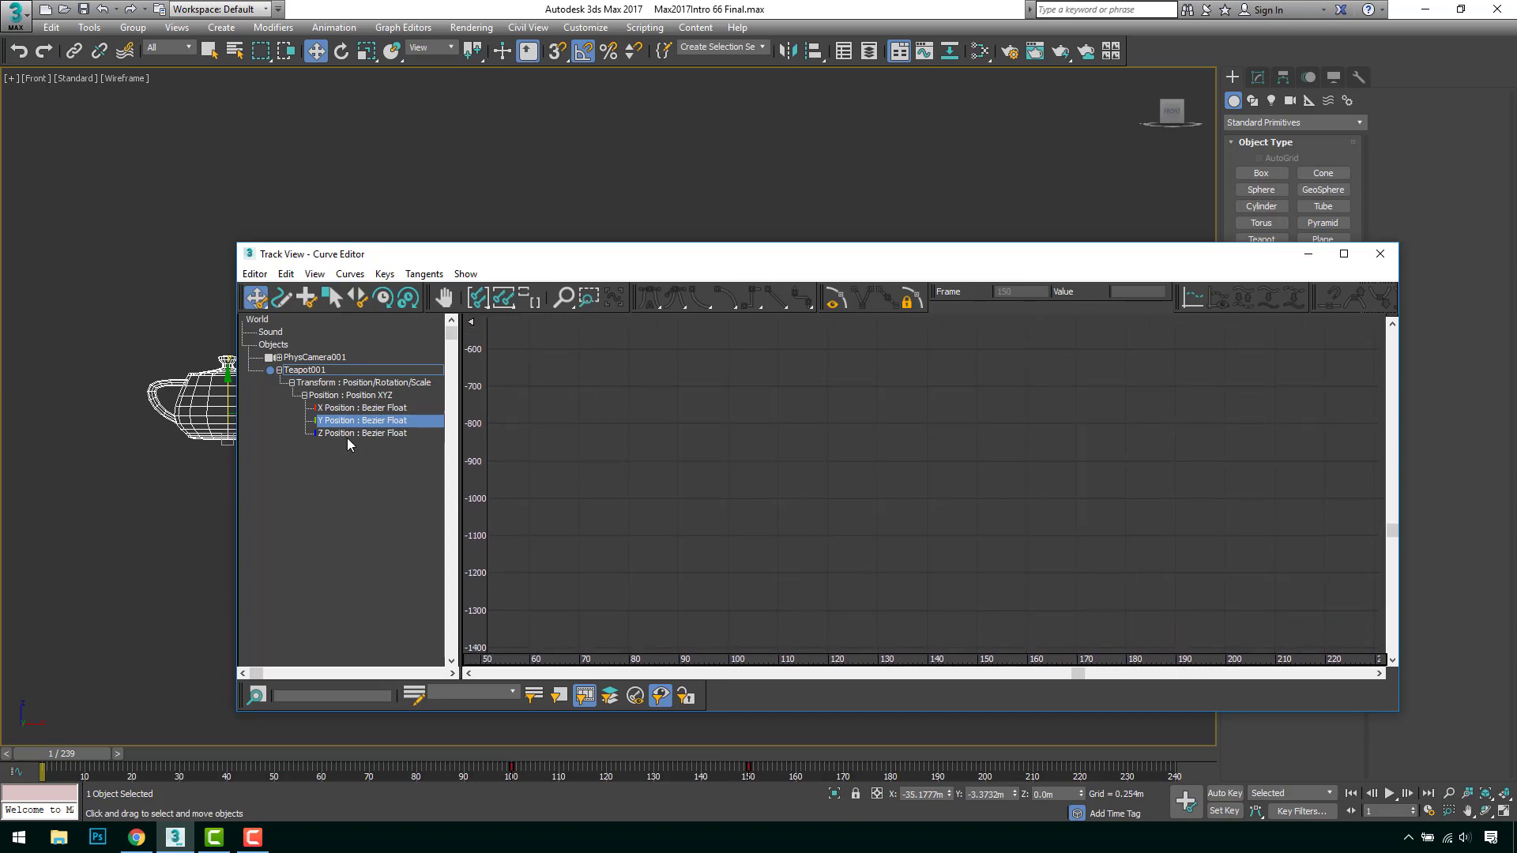
click(347, 435)
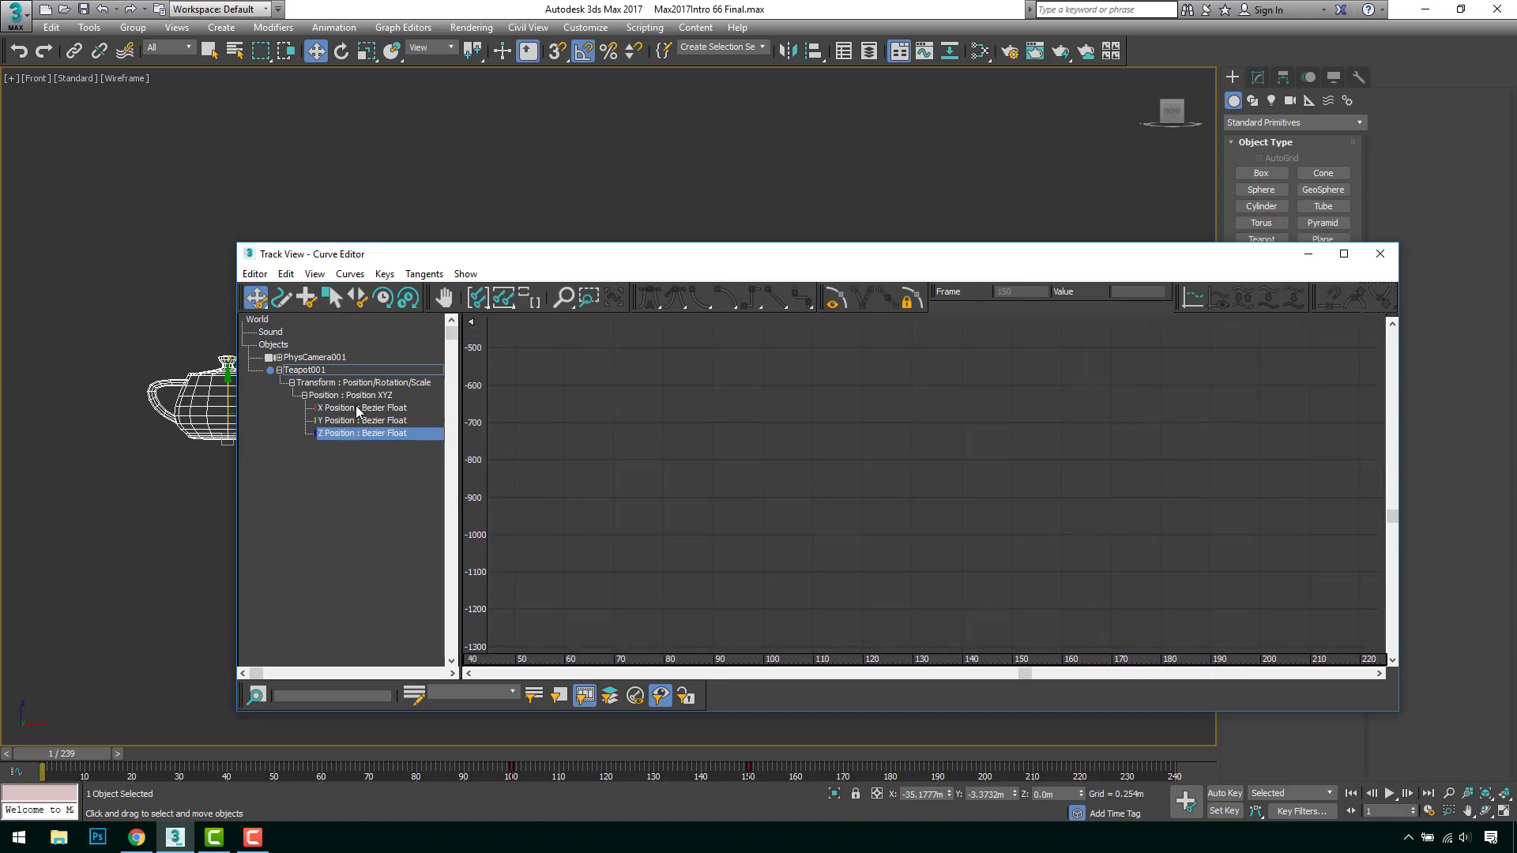
click(360, 407)
middle_drag(643, 466, 774, 465)
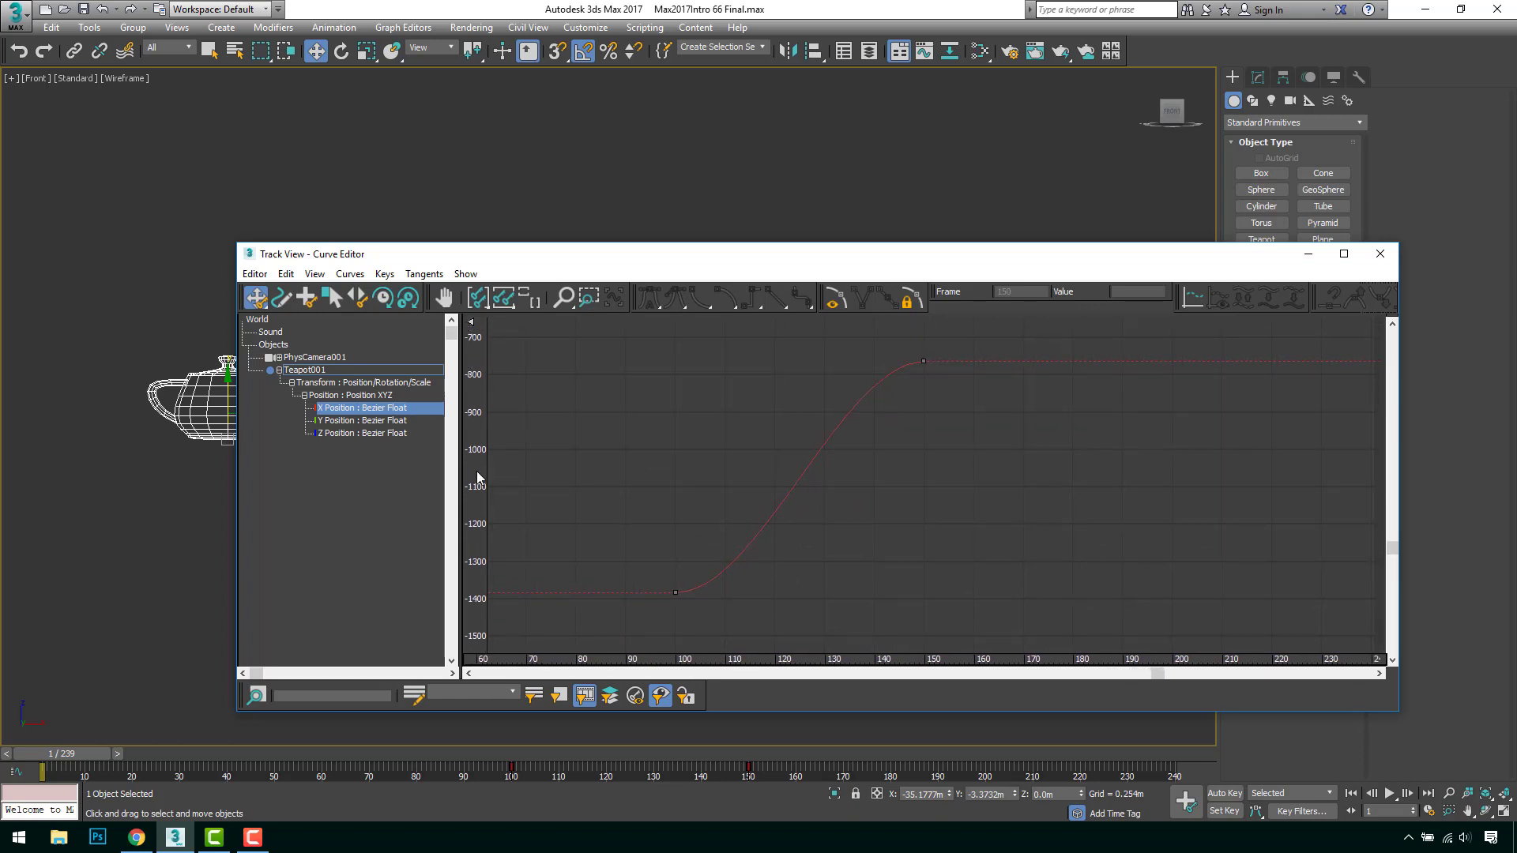
click(352, 396)
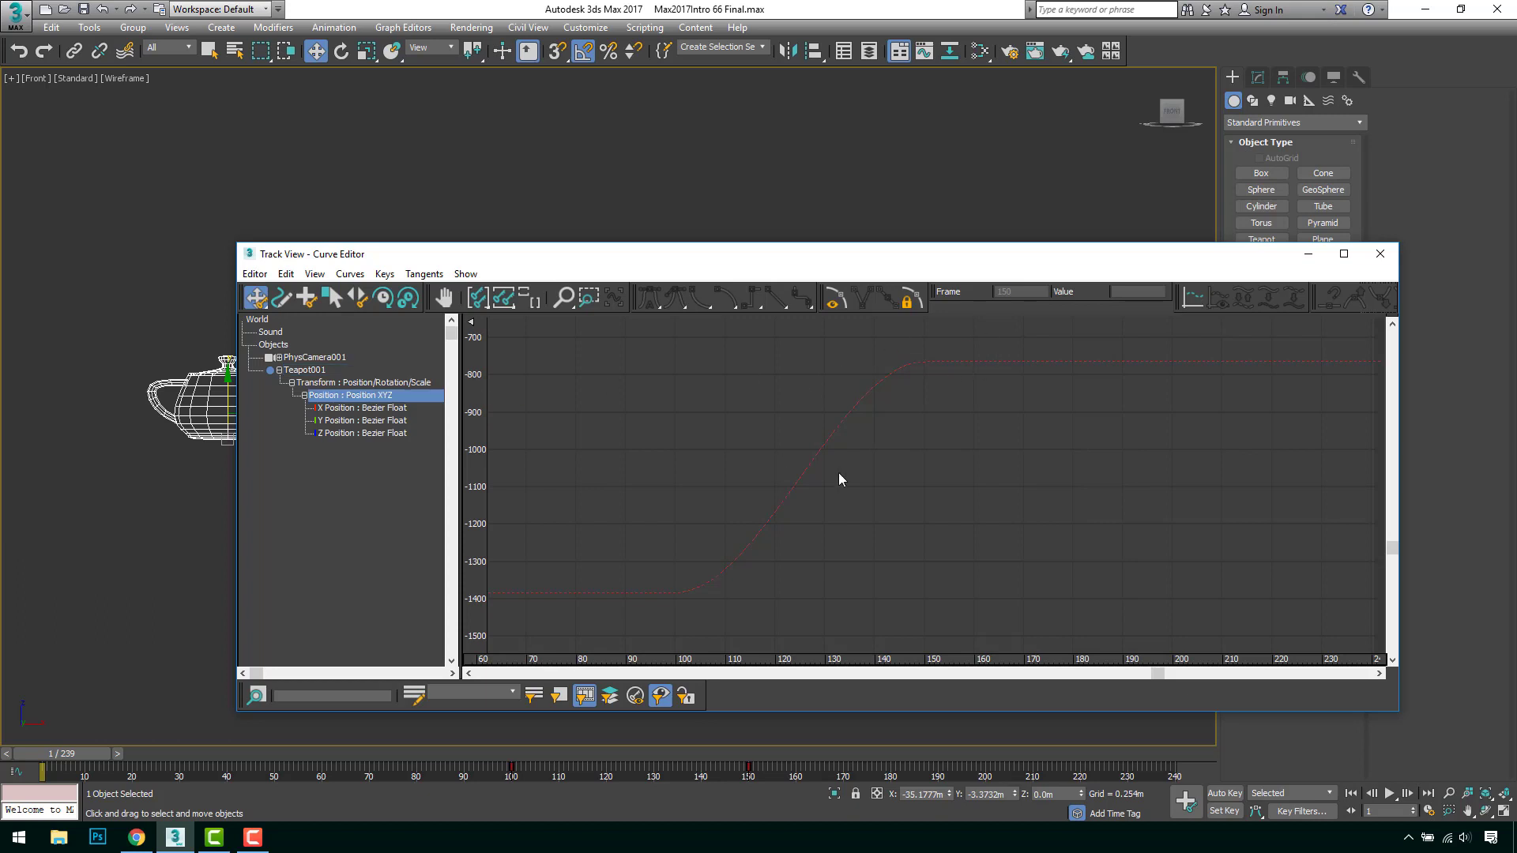
Turn on automatic expansion of Transforms in the Curve Editor
click(466, 275)
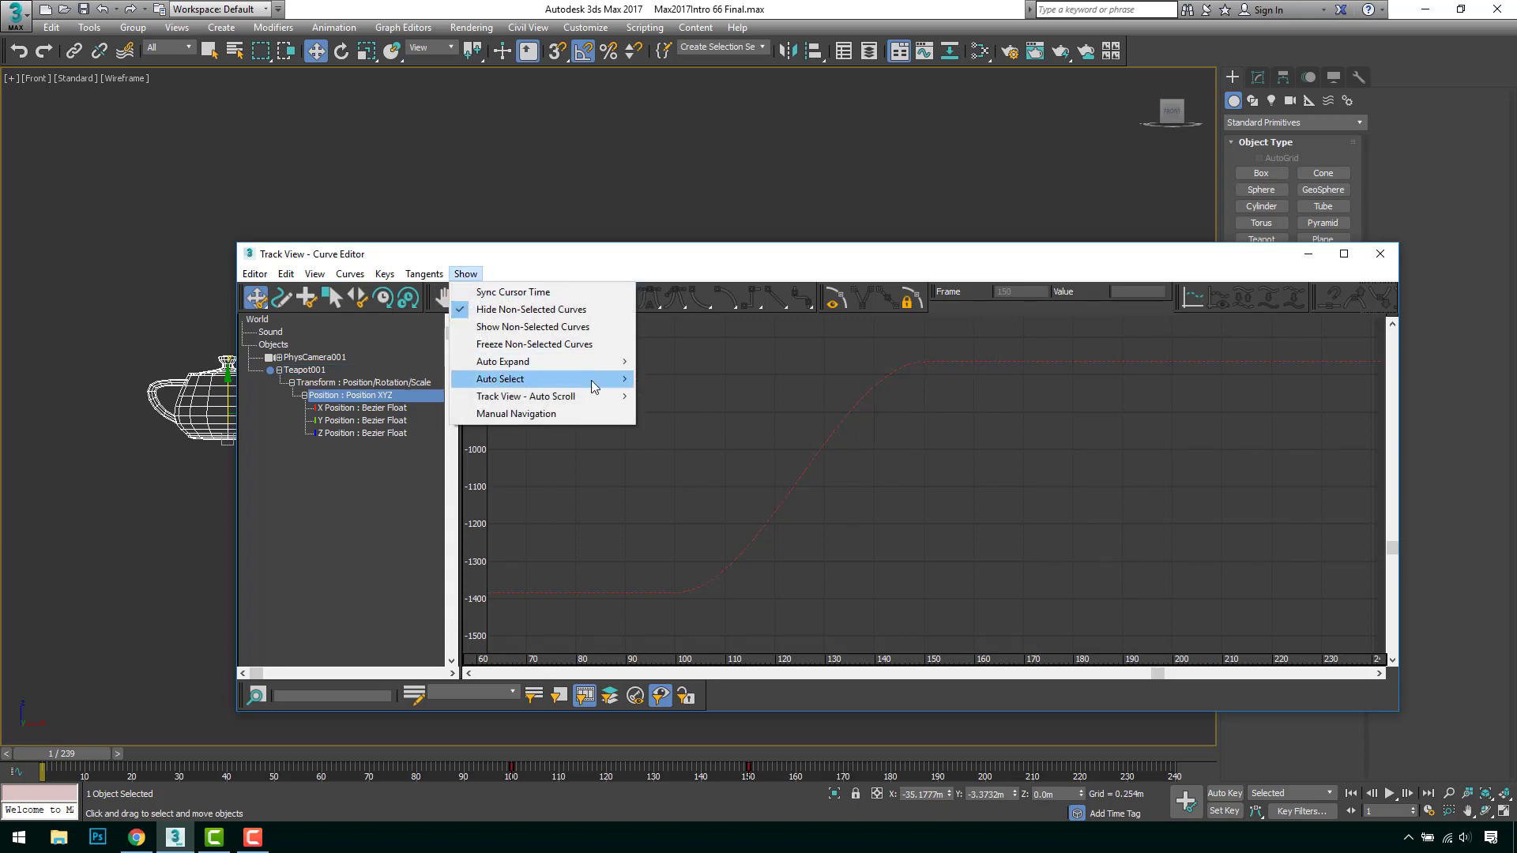
mouse_move(594, 386)
click(708, 379)
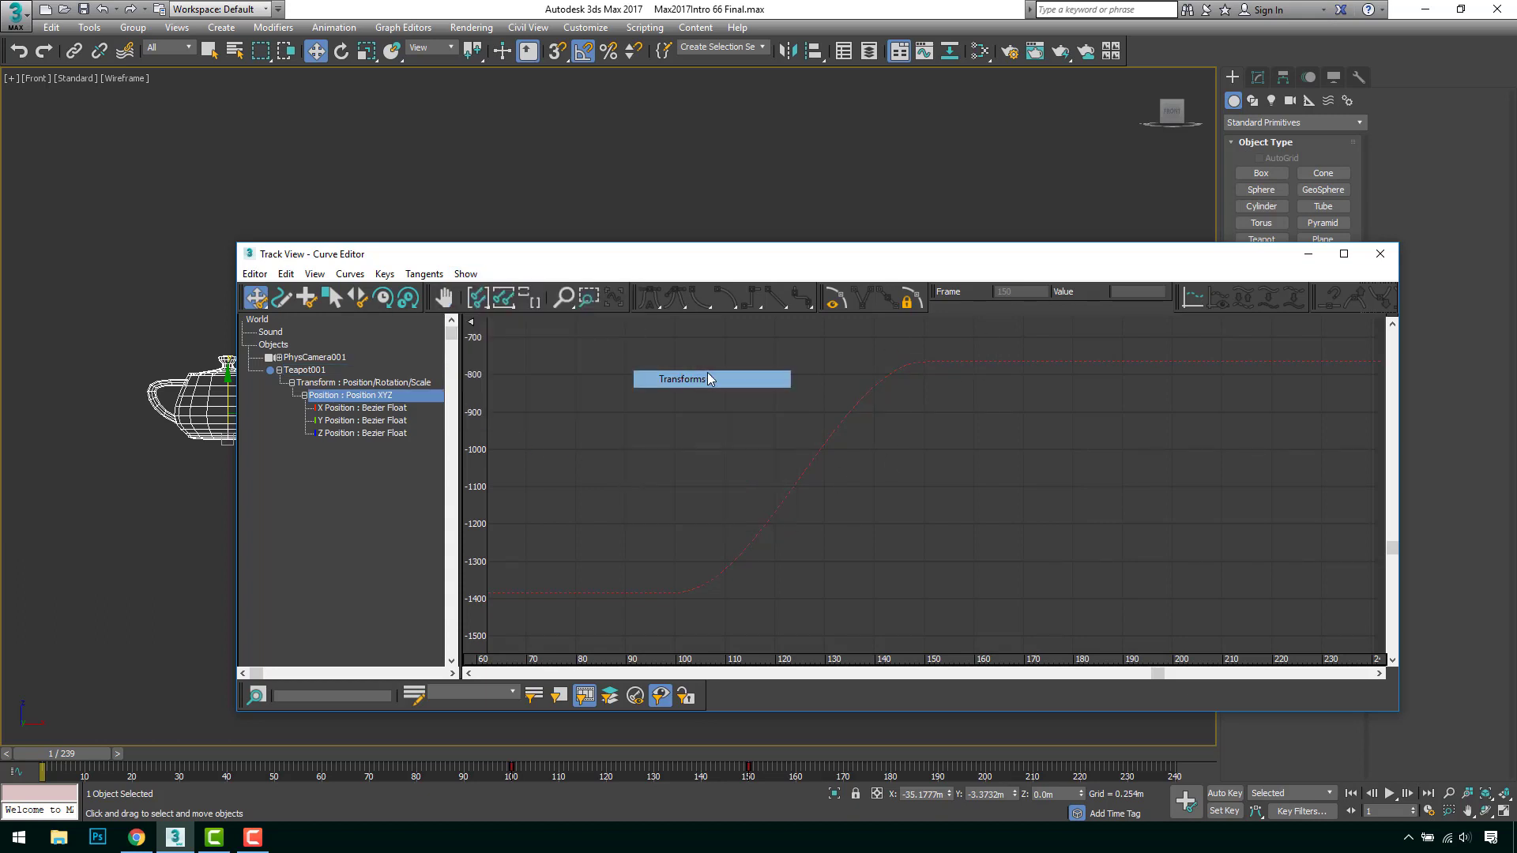
Disable automatic Transforms expansion again and manually expand Teapot001 down to its X, Y and Z Position tracks
click(466, 274)
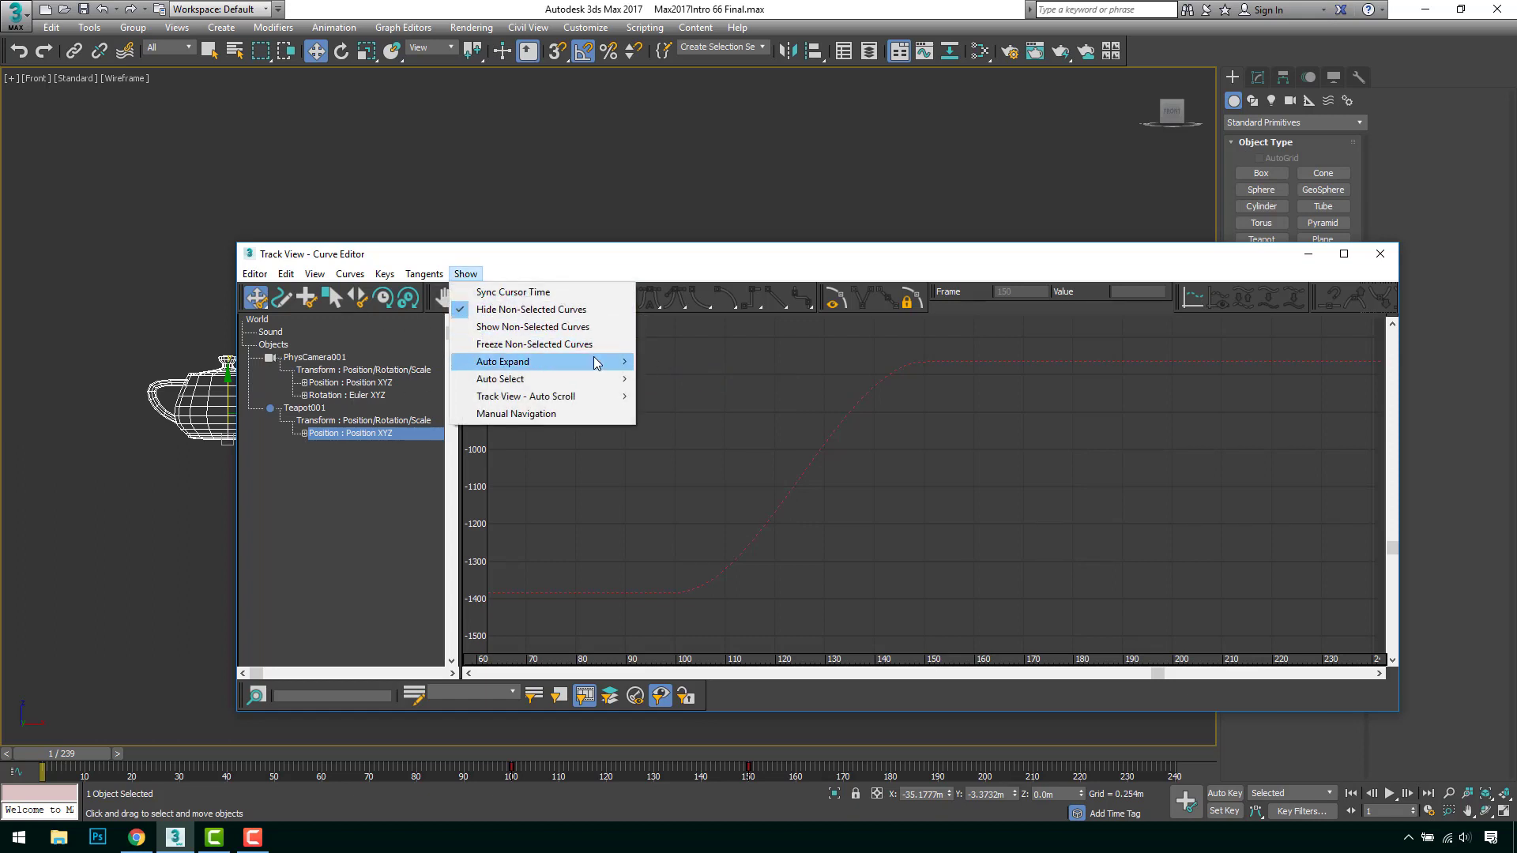
mouse_move(596, 364)
click(702, 380)
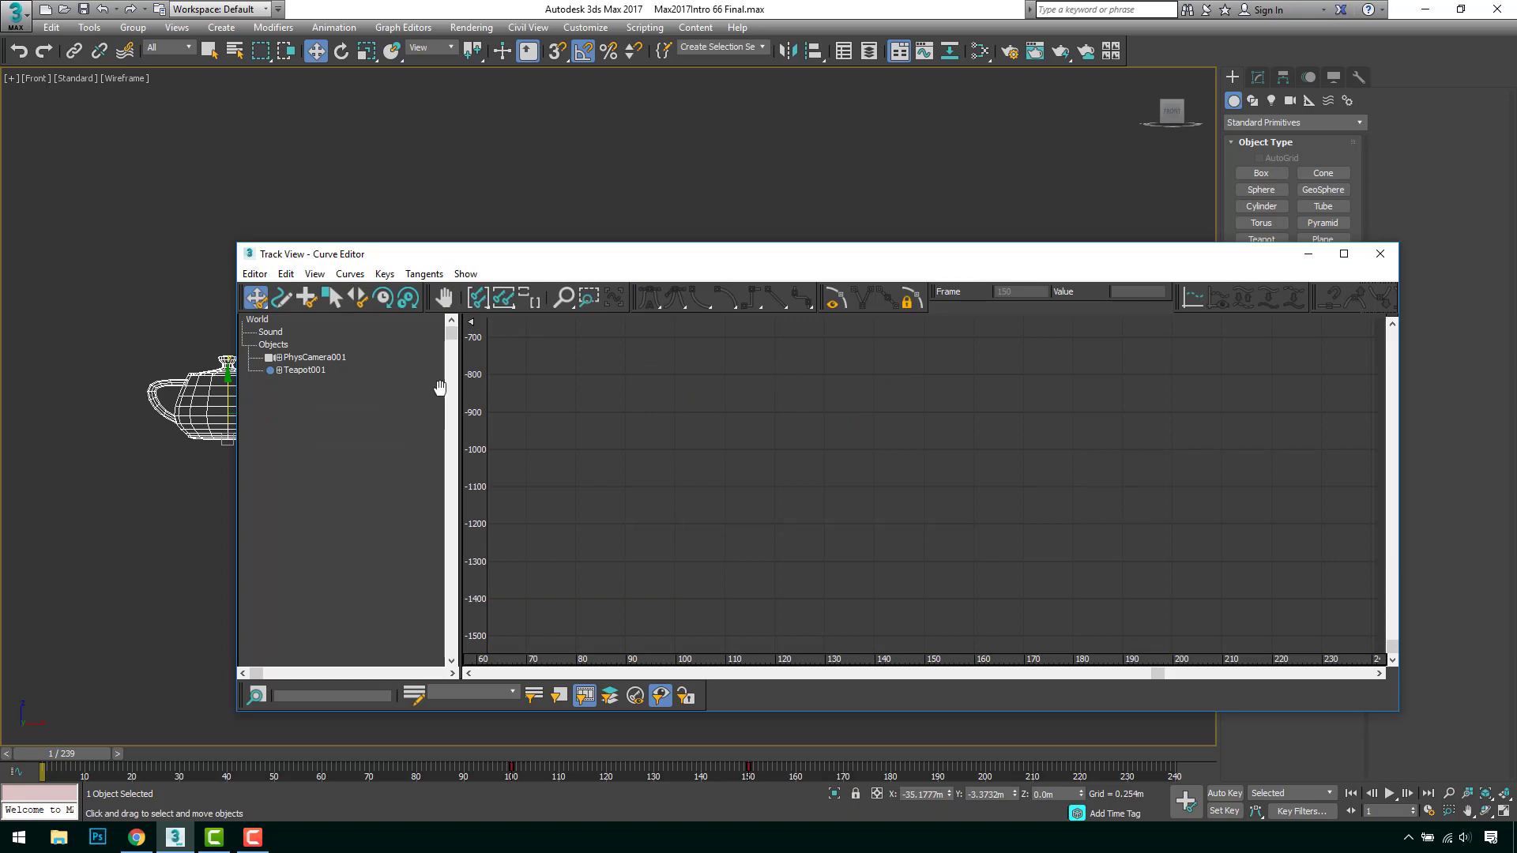
click(279, 370)
click(292, 384)
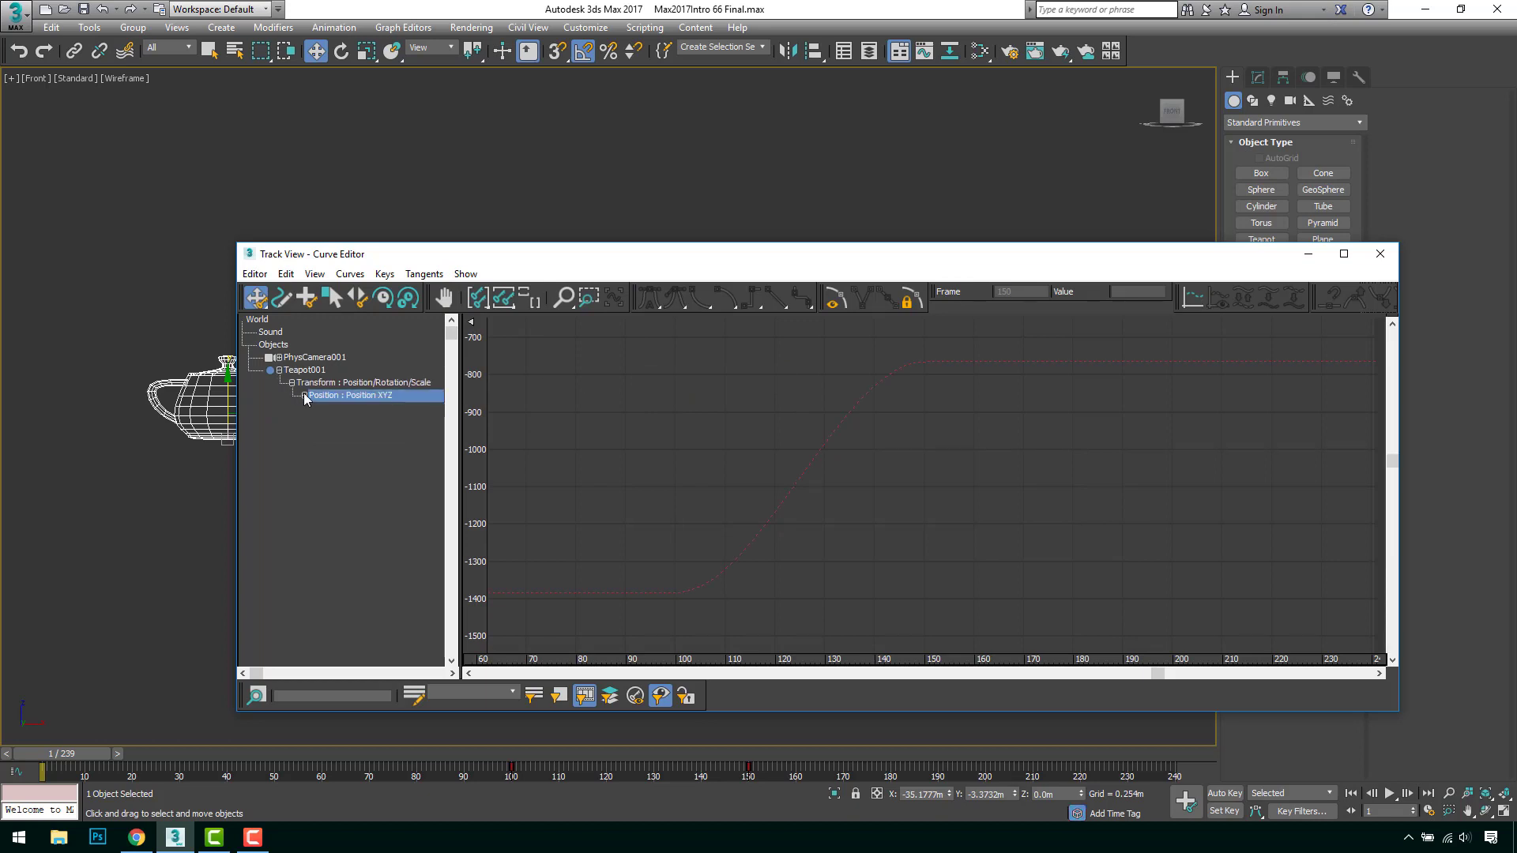
click(305, 395)
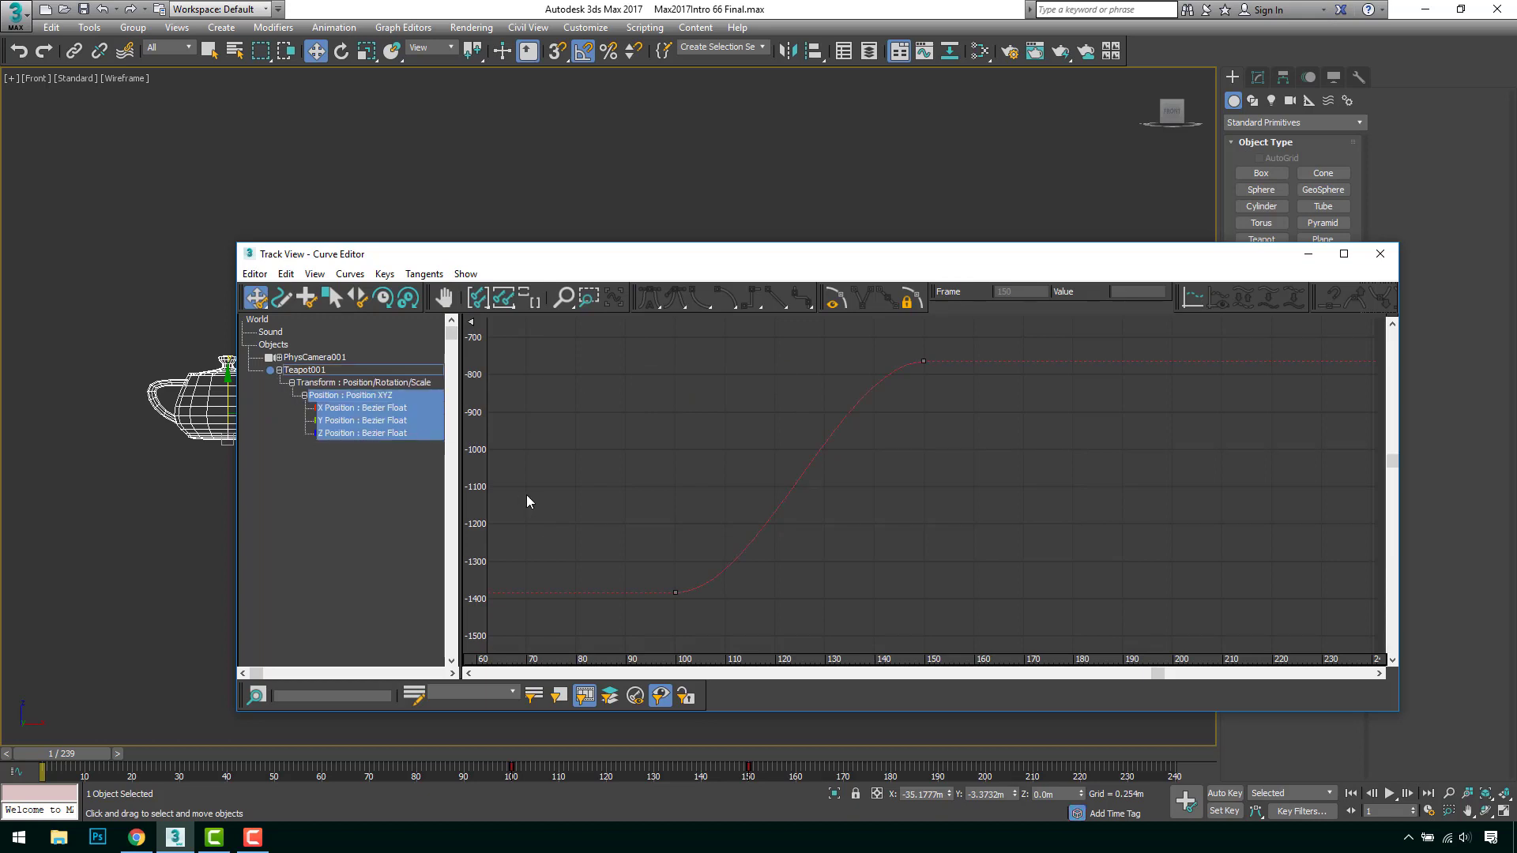
Turn off the Selected Objects filter and expand Teapot001's Euler XYZ Rotation track in the full scene list
click(585, 697)
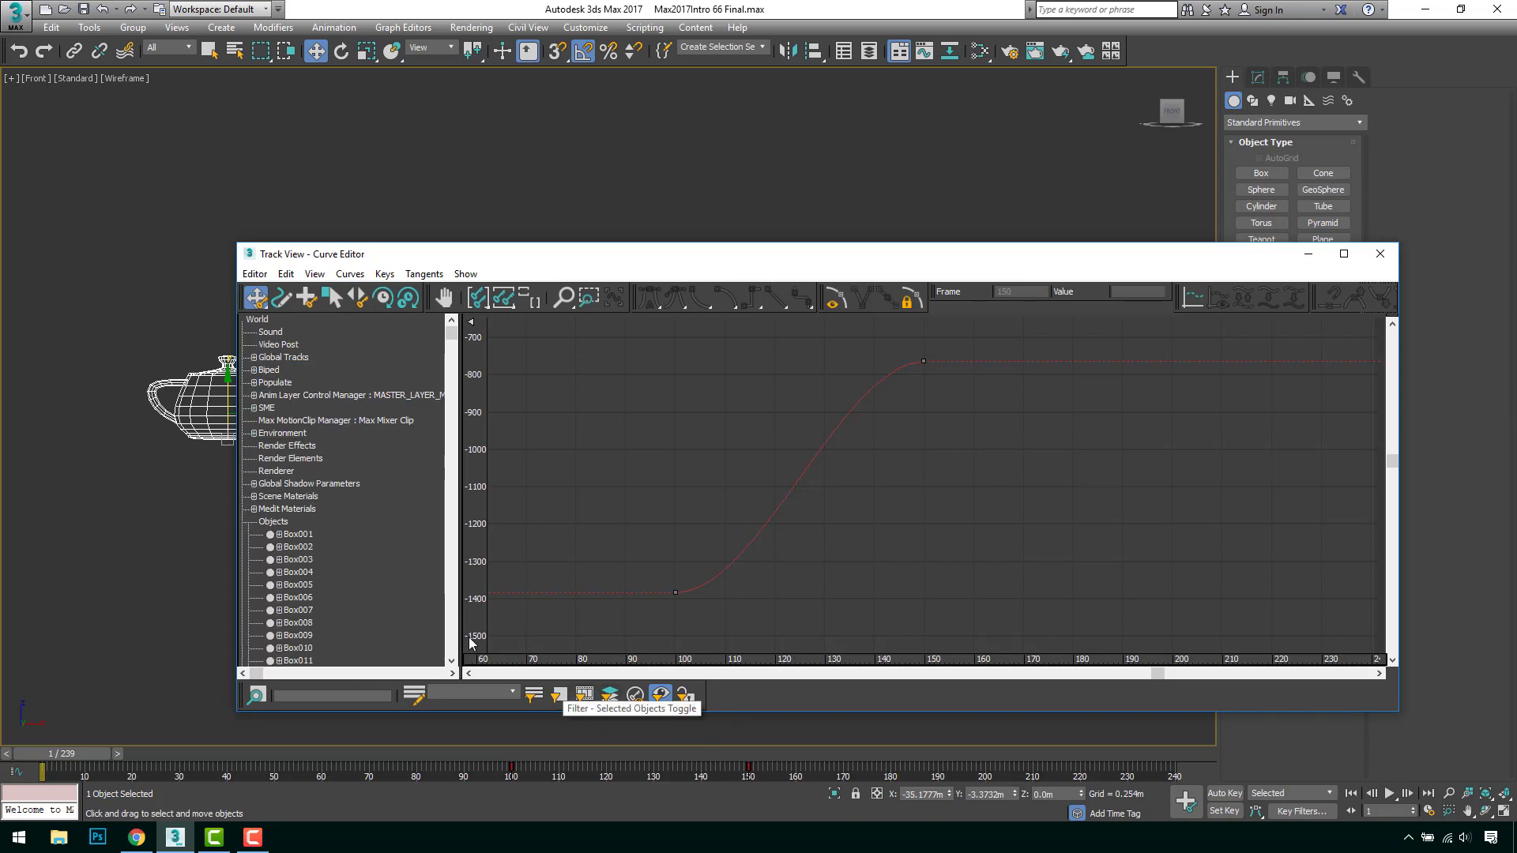
drag(452, 333, 452, 609)
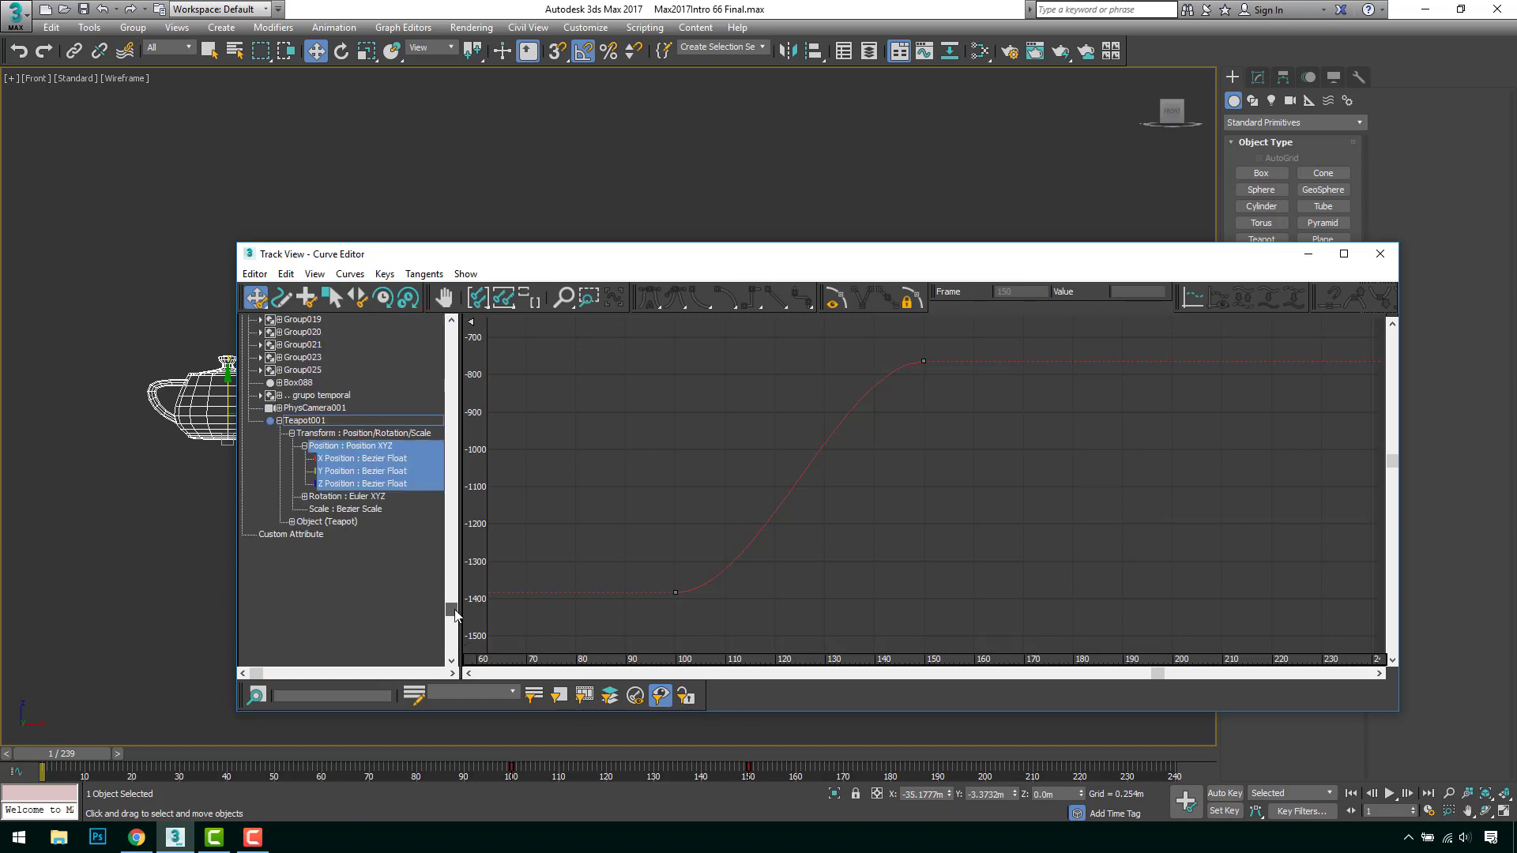
click(304, 496)
Check Teapot001's individual position and rotation curves, and turn the Selected Objects filter back on
click(352, 462)
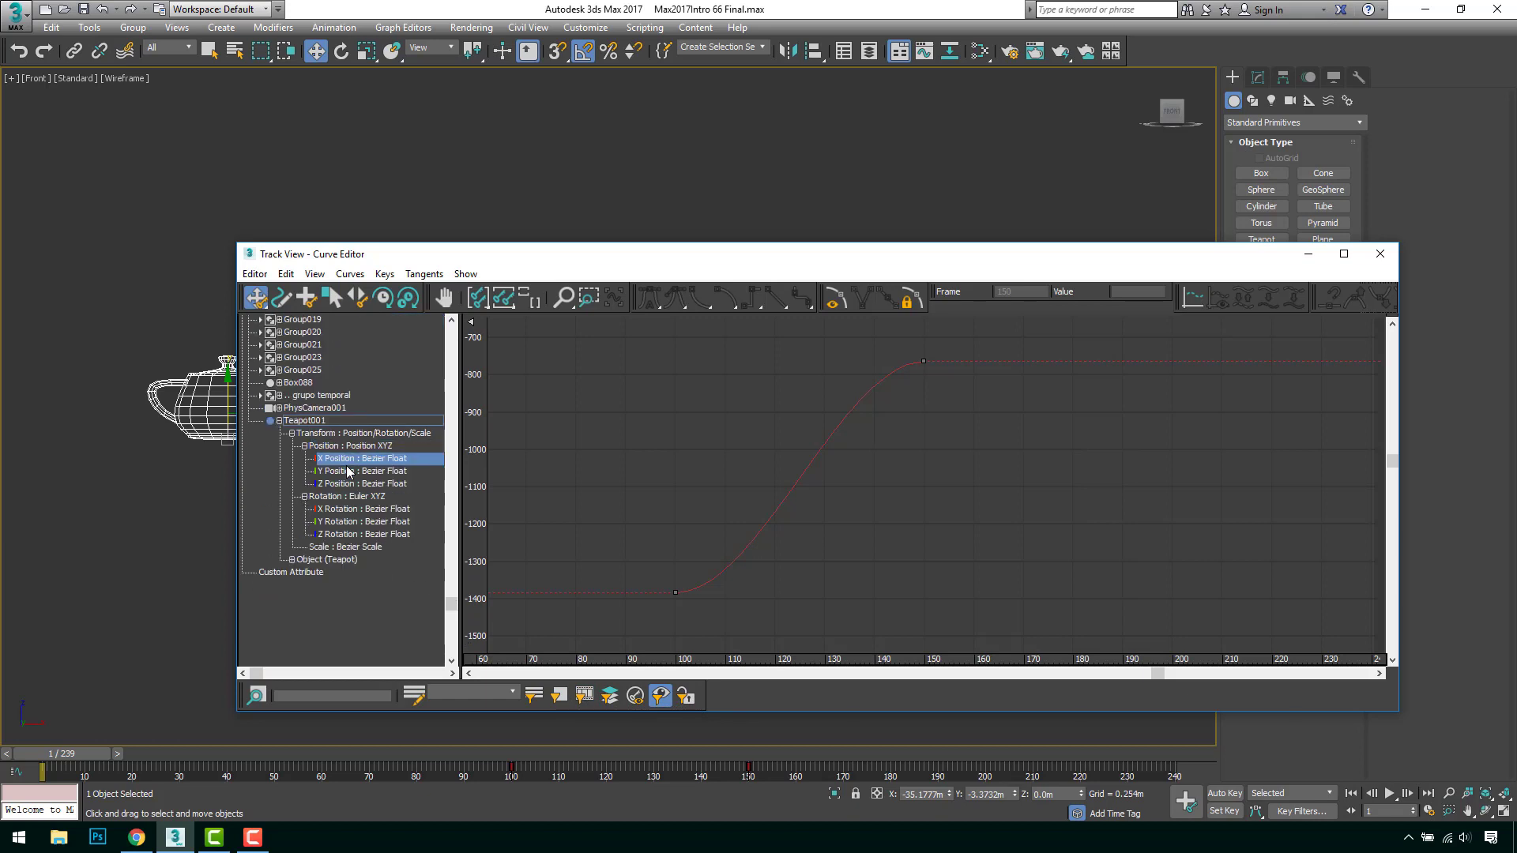
click(357, 473)
click(355, 483)
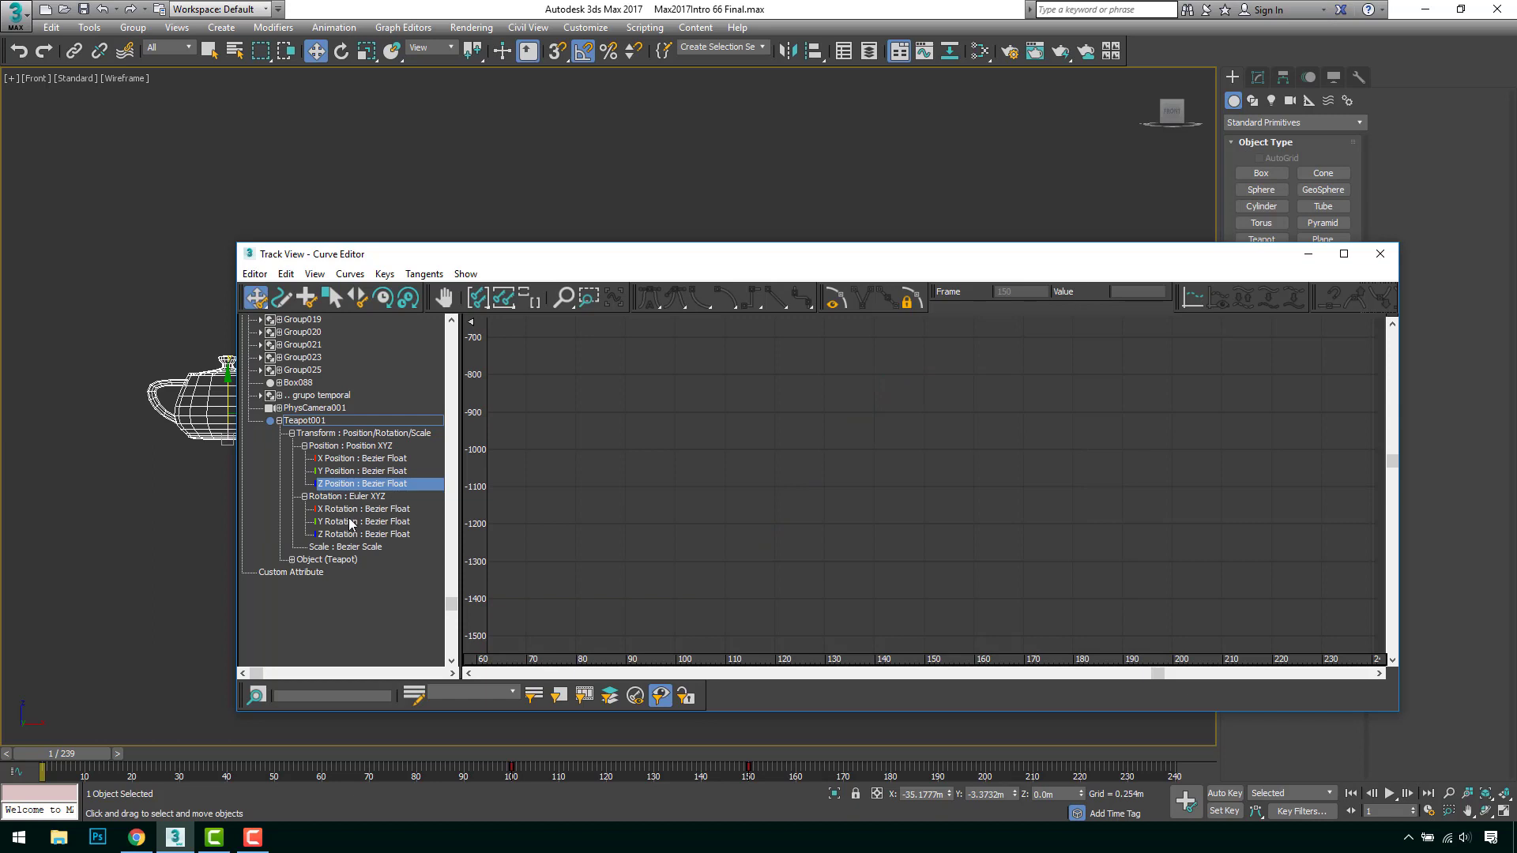
click(352, 522)
click(351, 535)
click(352, 510)
click(356, 457)
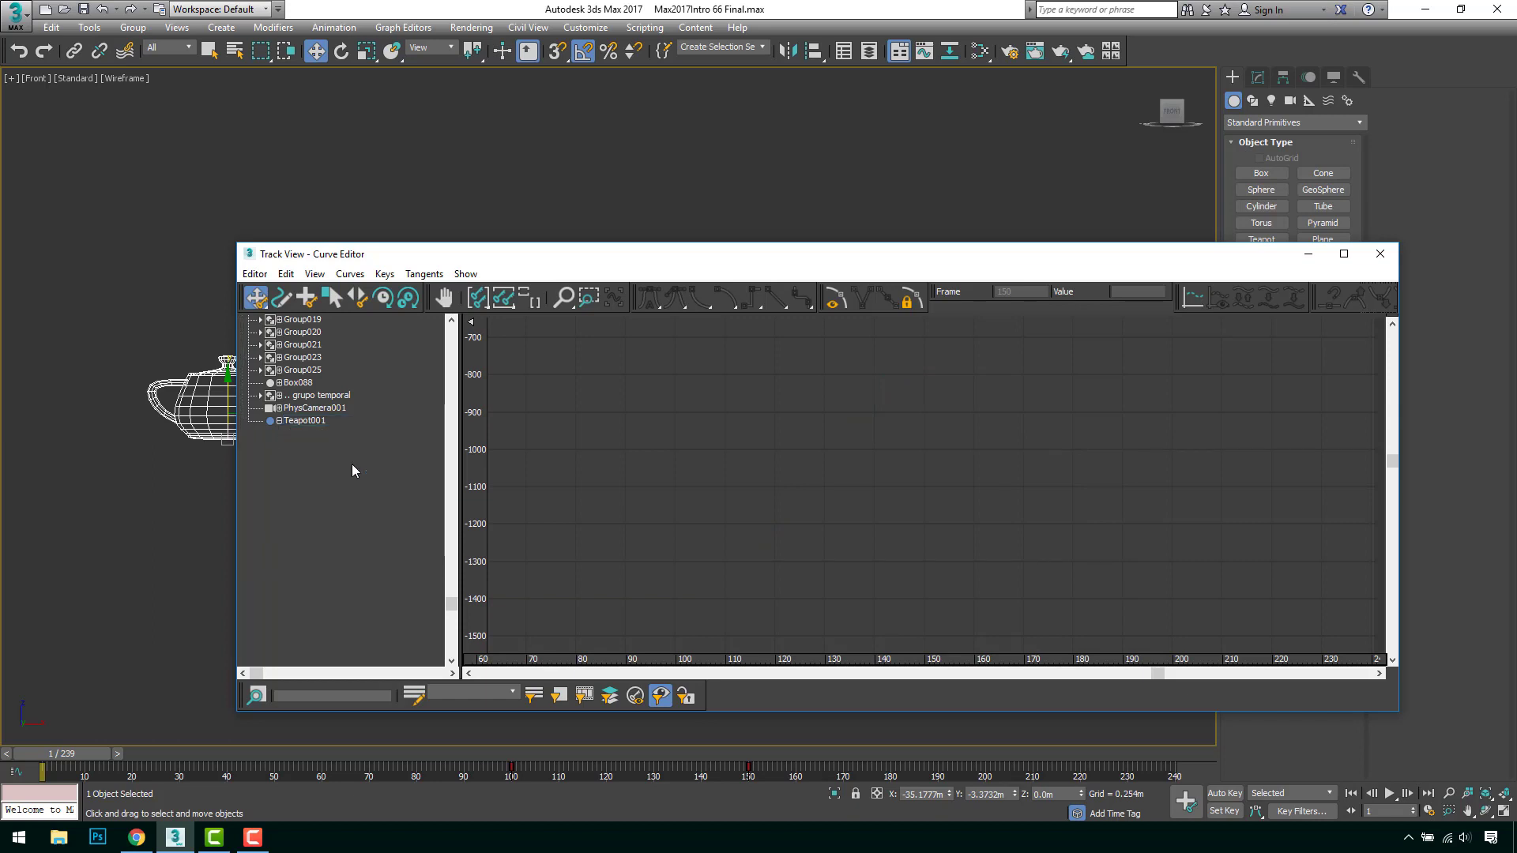
click(585, 695)
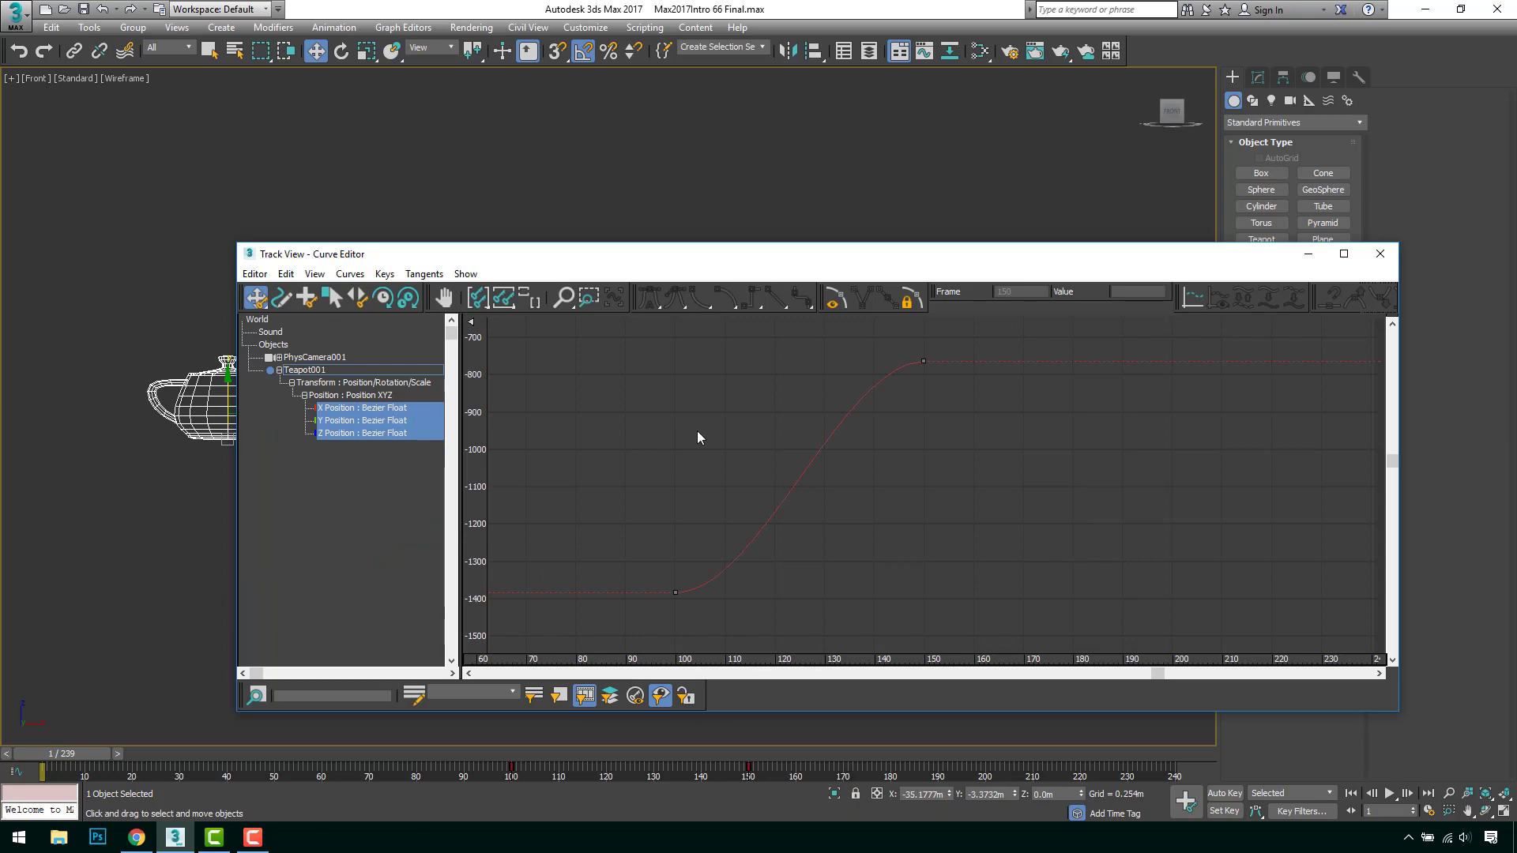
Select both X Position keys, and resize and reposition the Curve Editor so the teapot stays visible beside it
drag(671, 341, 1043, 604)
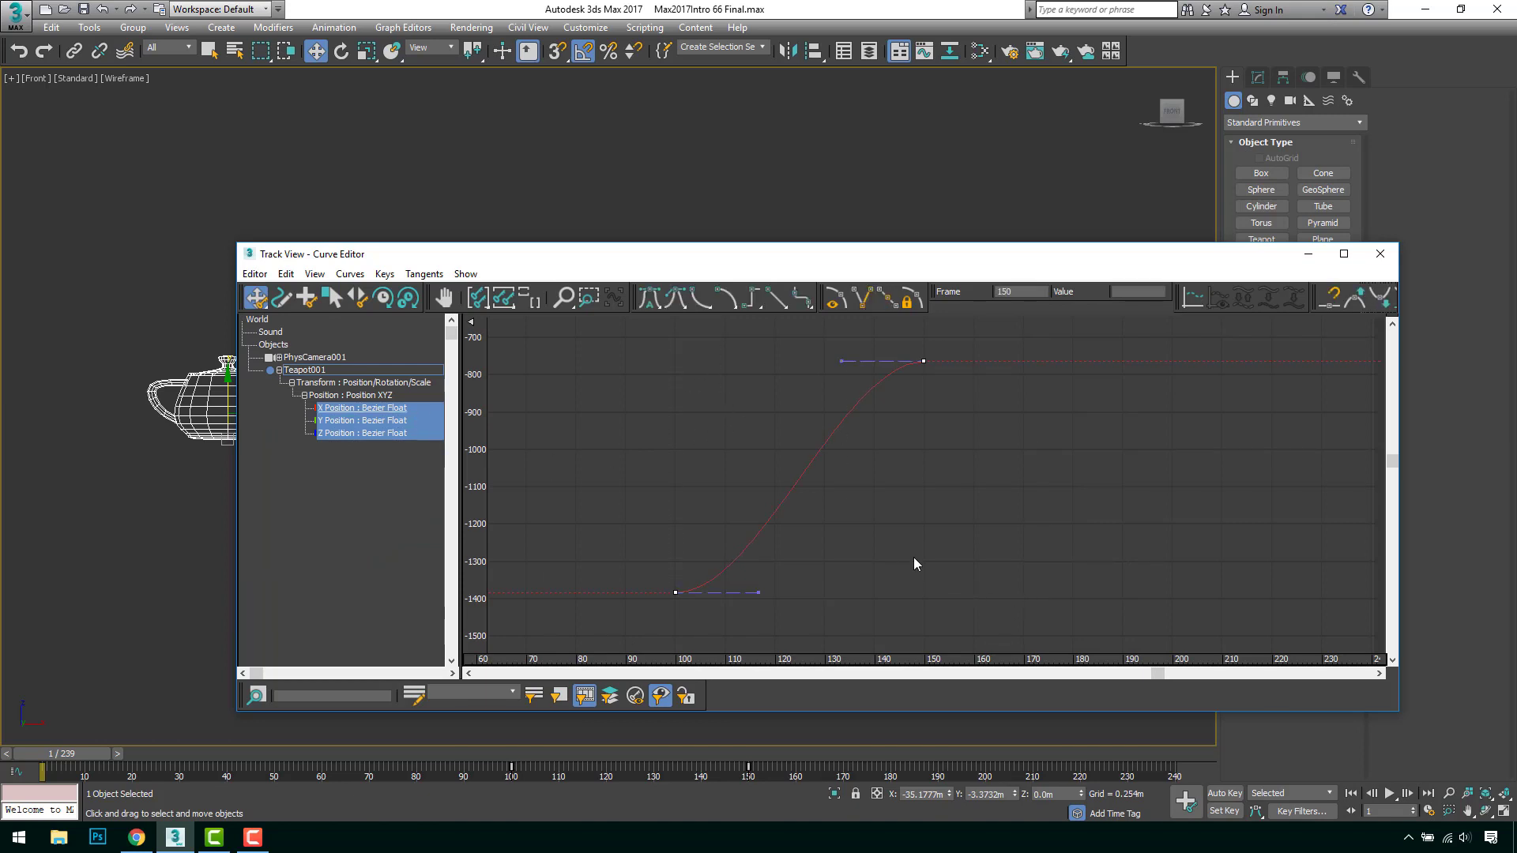
drag(620, 258, 558, 539)
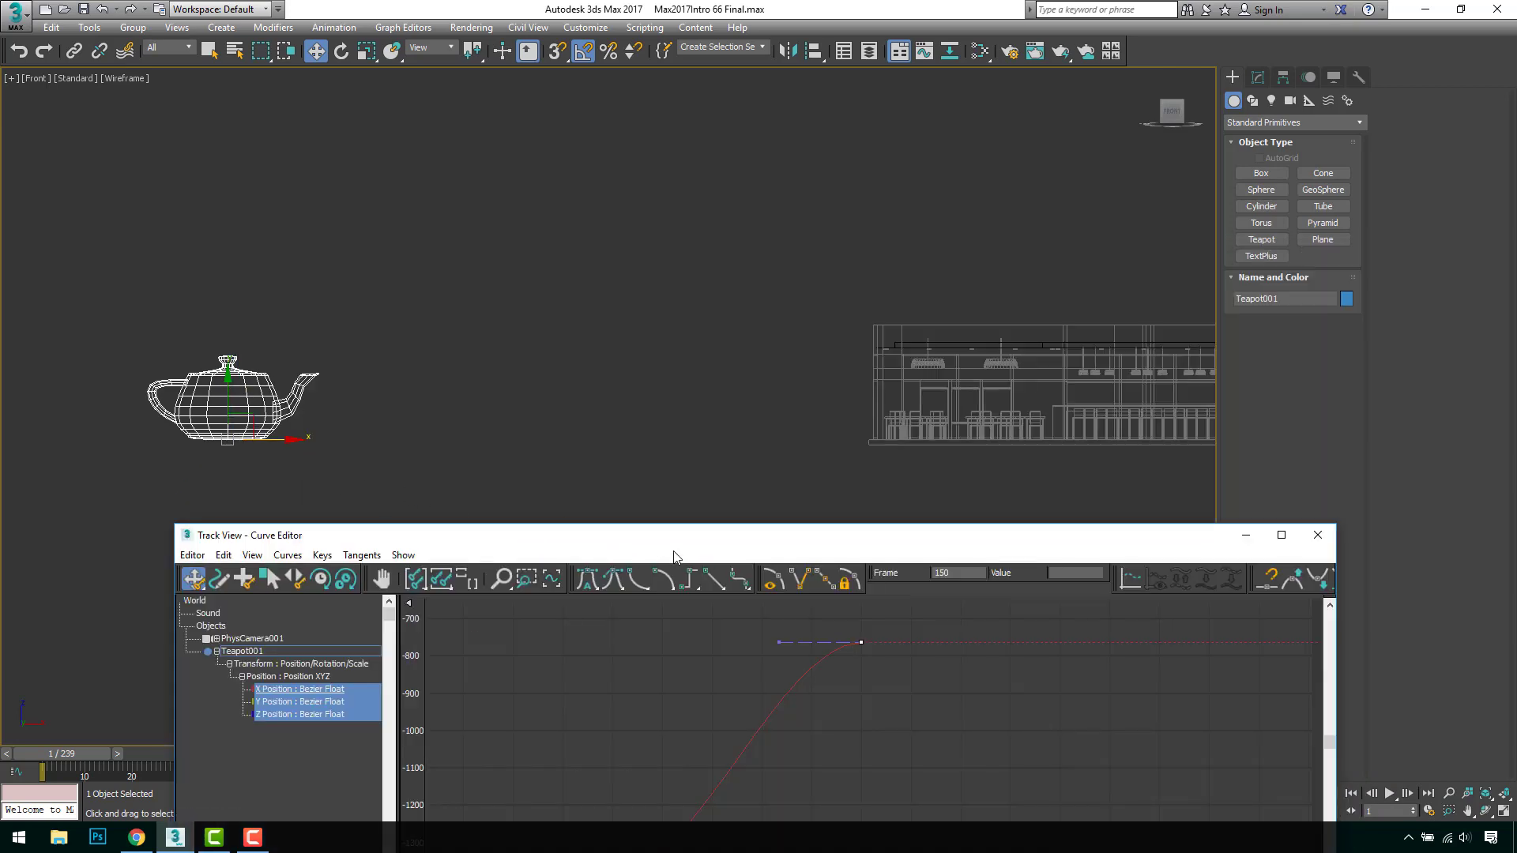
drag(695, 542, 962, 178)
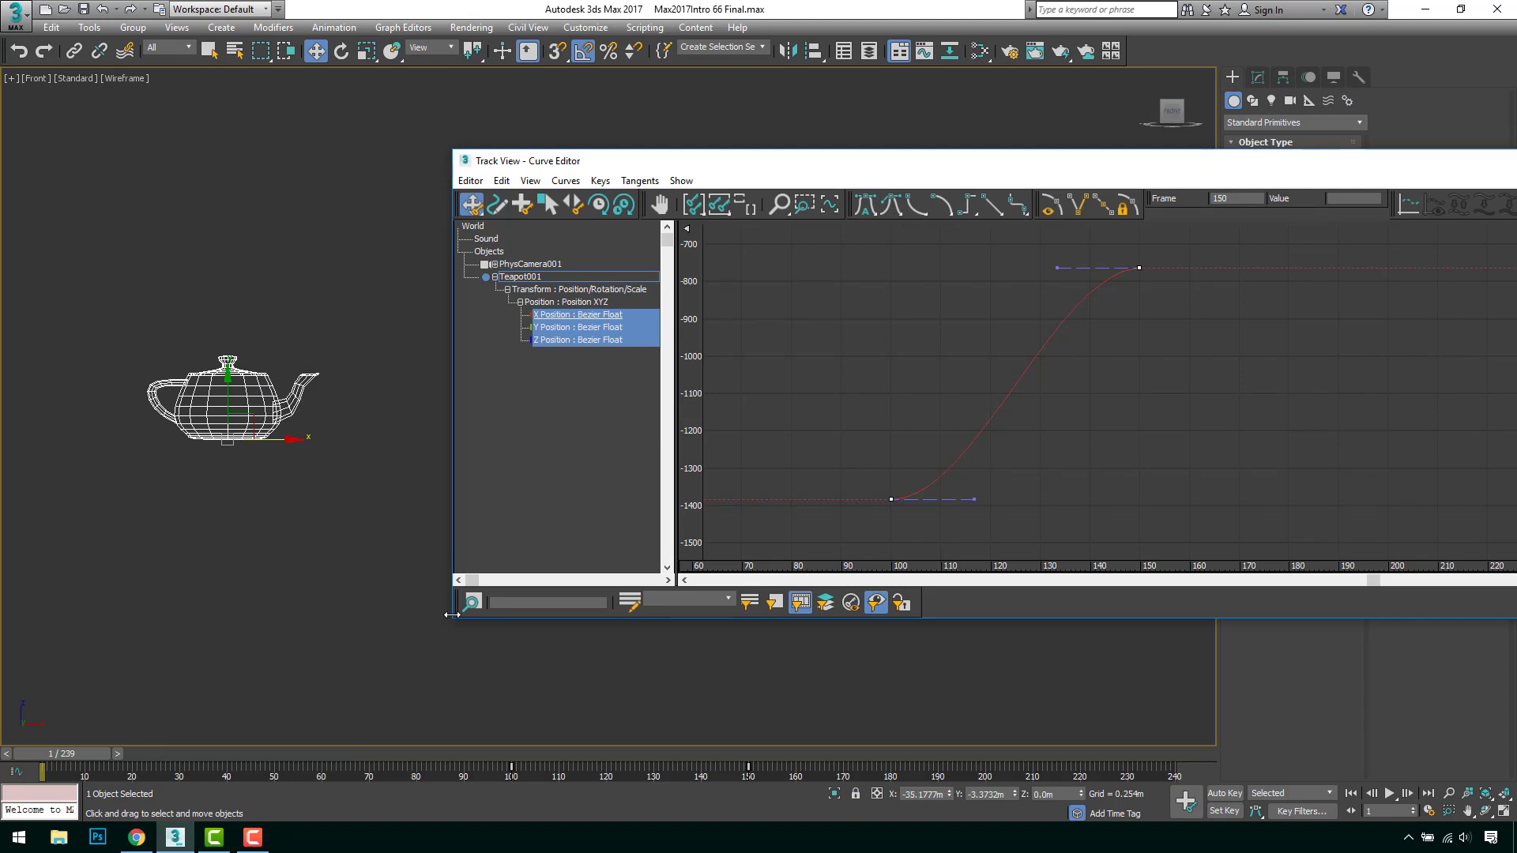
drag(458, 621, 835, 739)
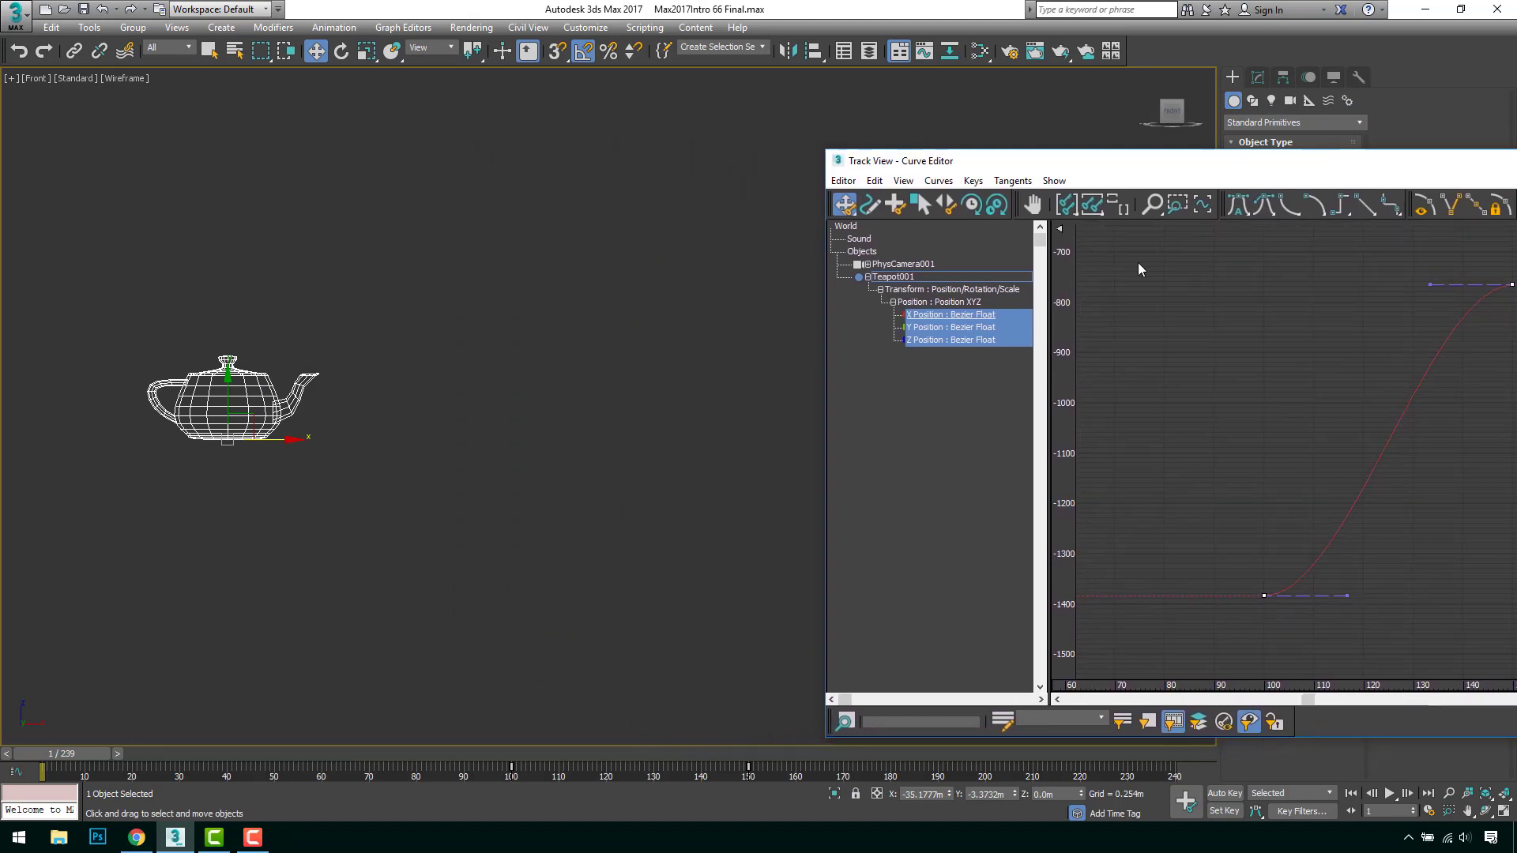
drag(1196, 164, 897, 132)
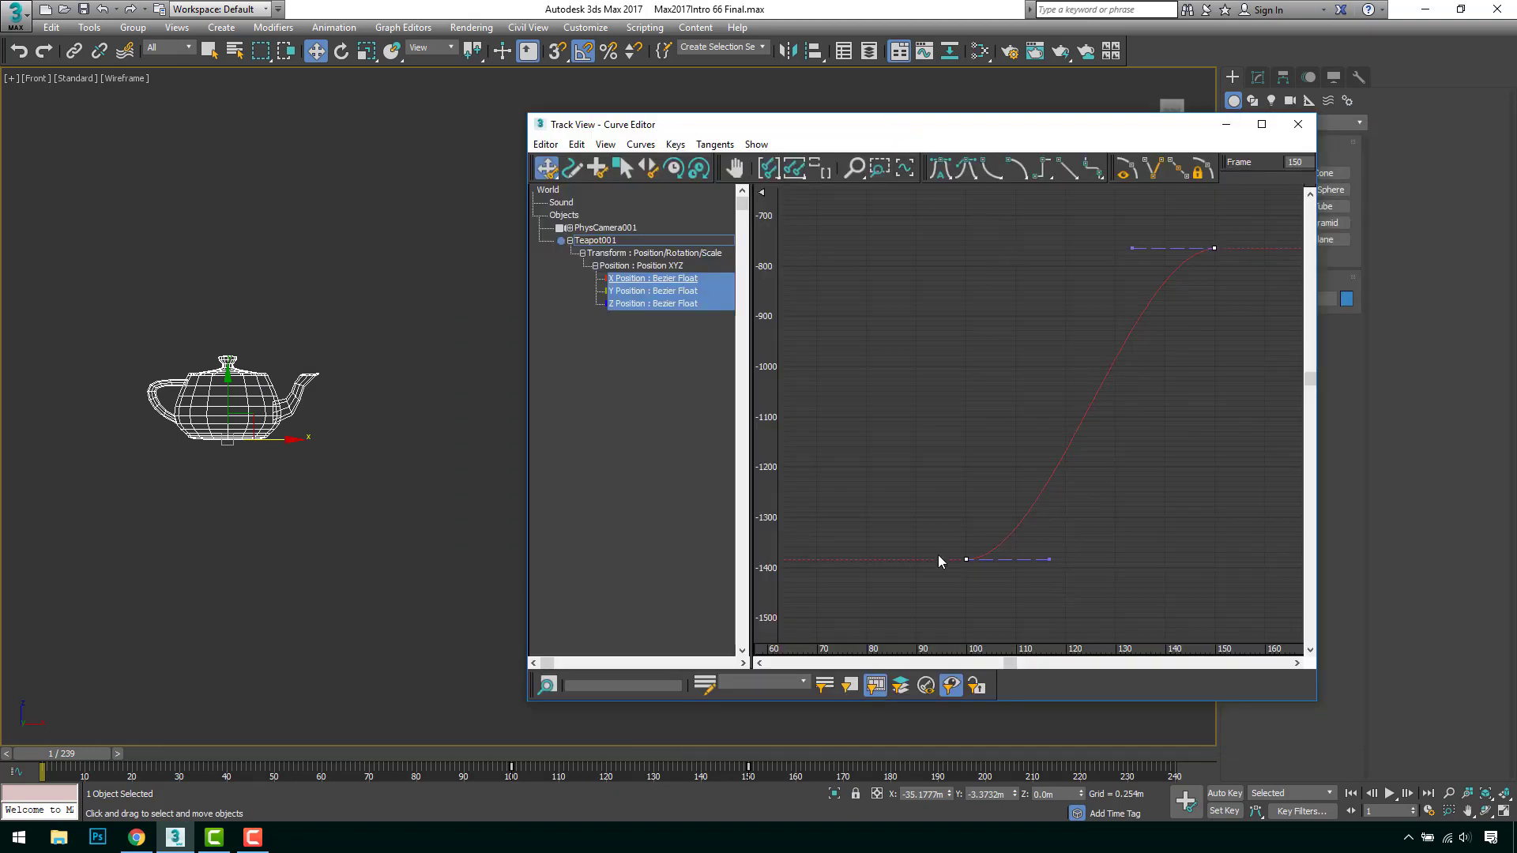
Play and scrub the animation between about frames 95 and 165 to compare the teapot's motion with its X Position curve
scroll(306, 408, down, 5)
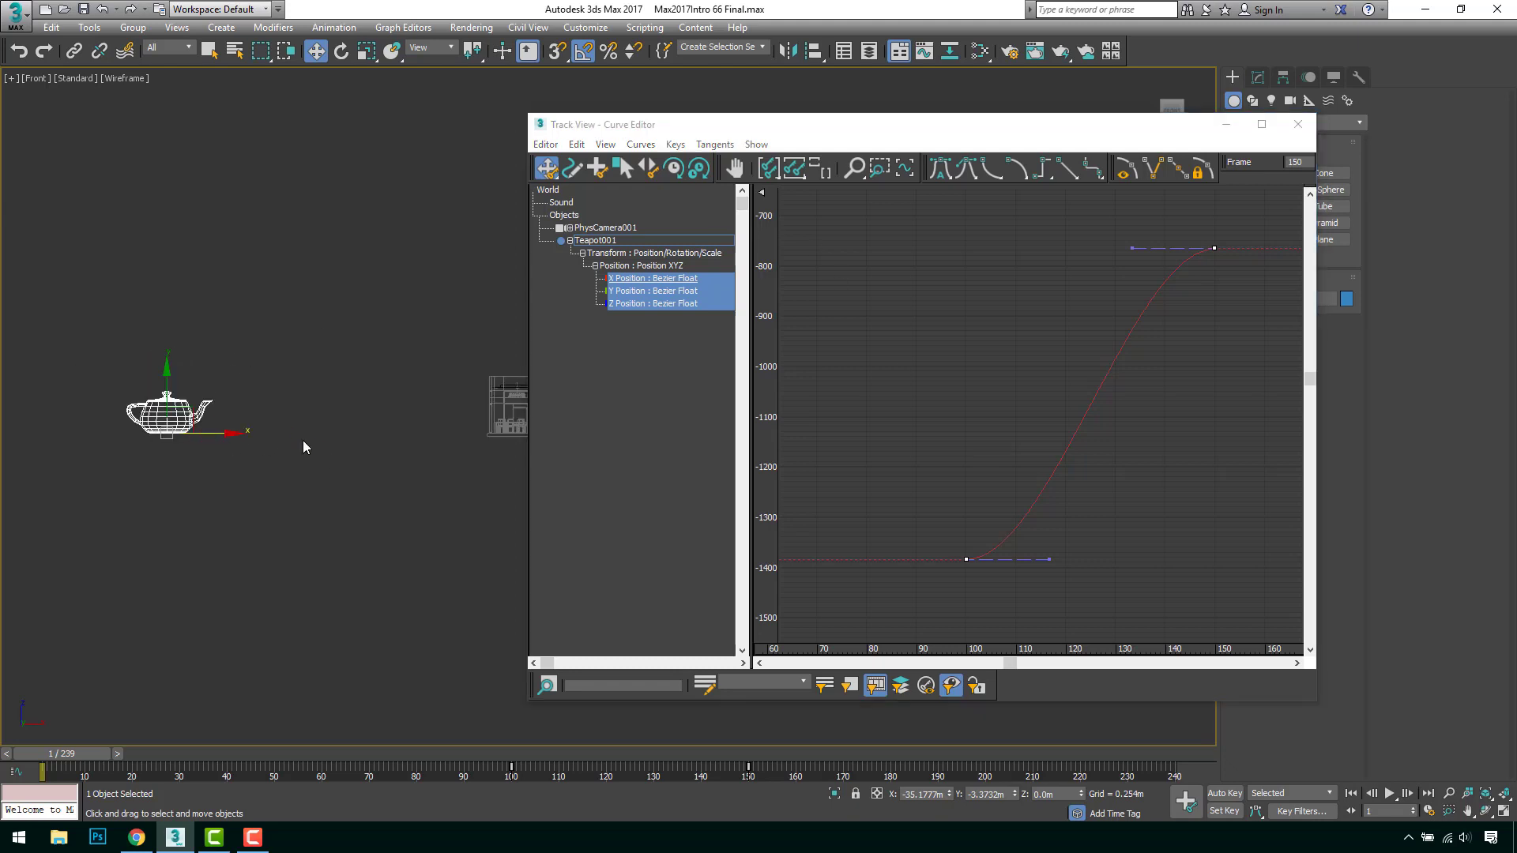
click(1390, 794)
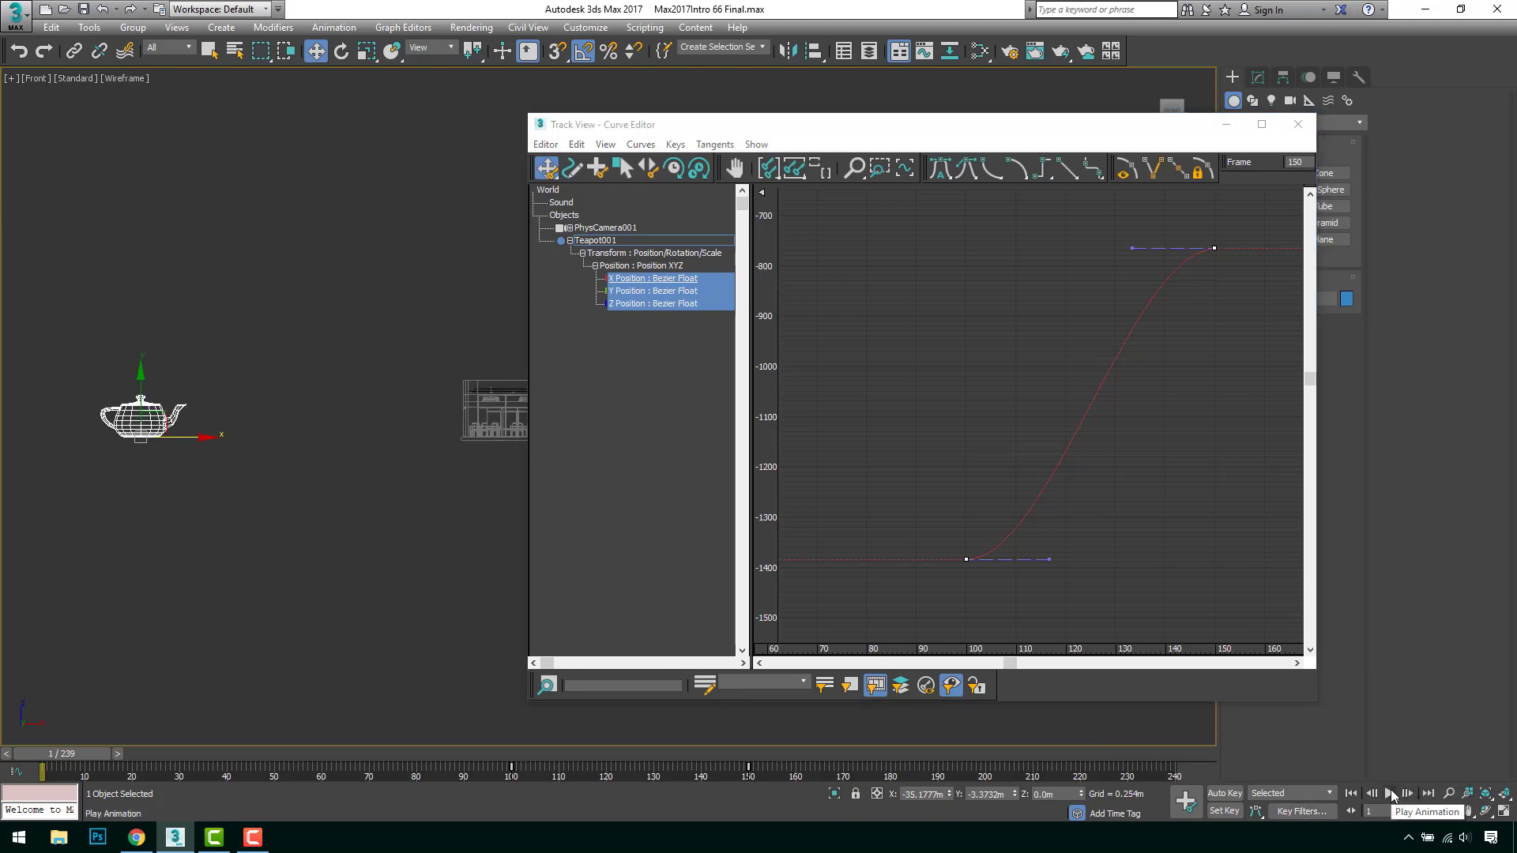
click(1392, 795)
middle_drag(317, 564, 309, 558)
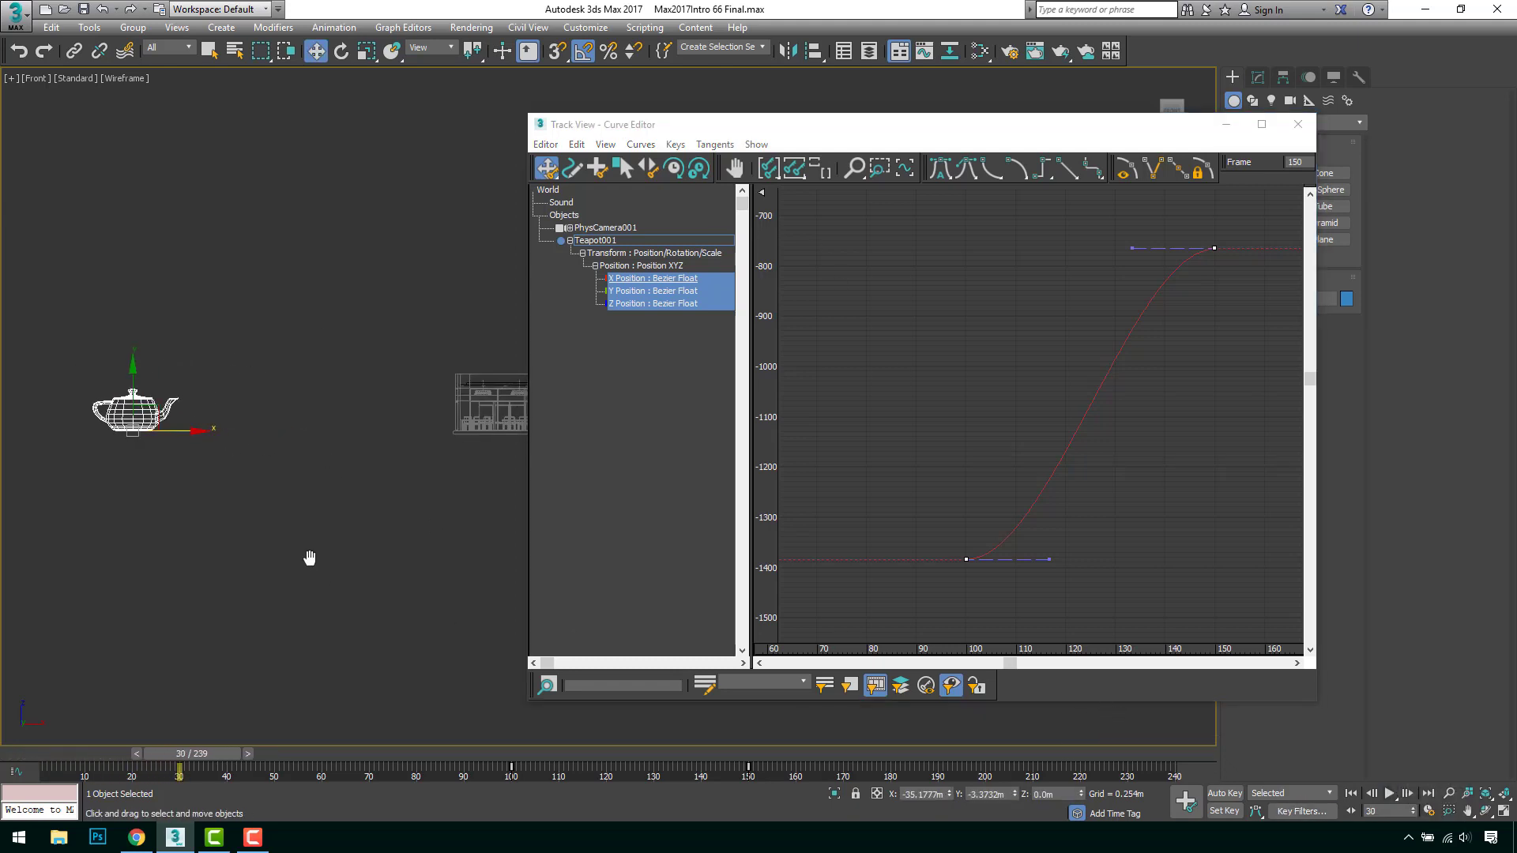
drag(198, 753, 487, 755)
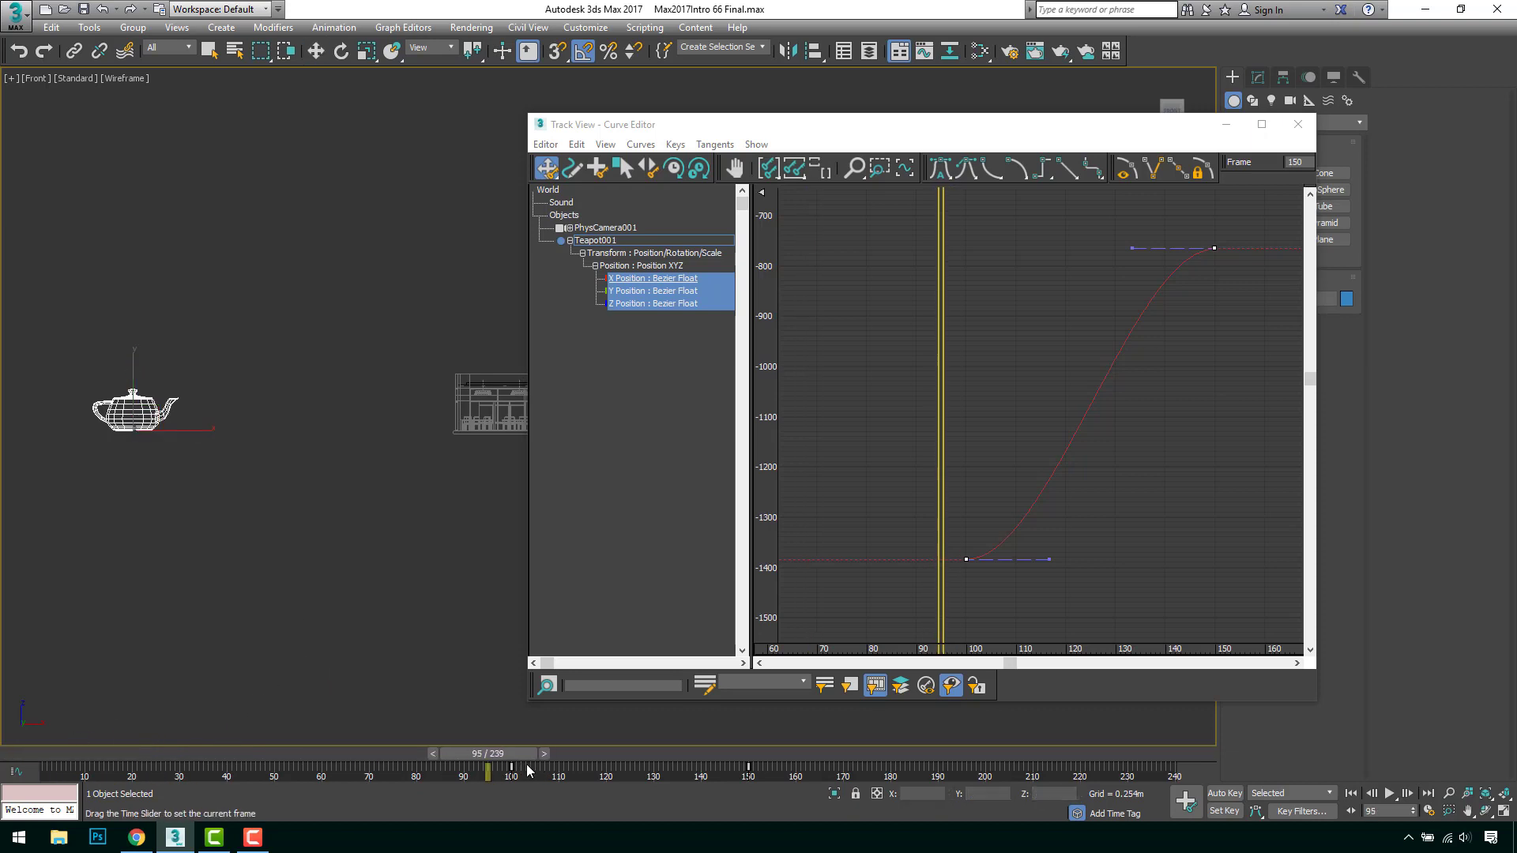
click(1390, 794)
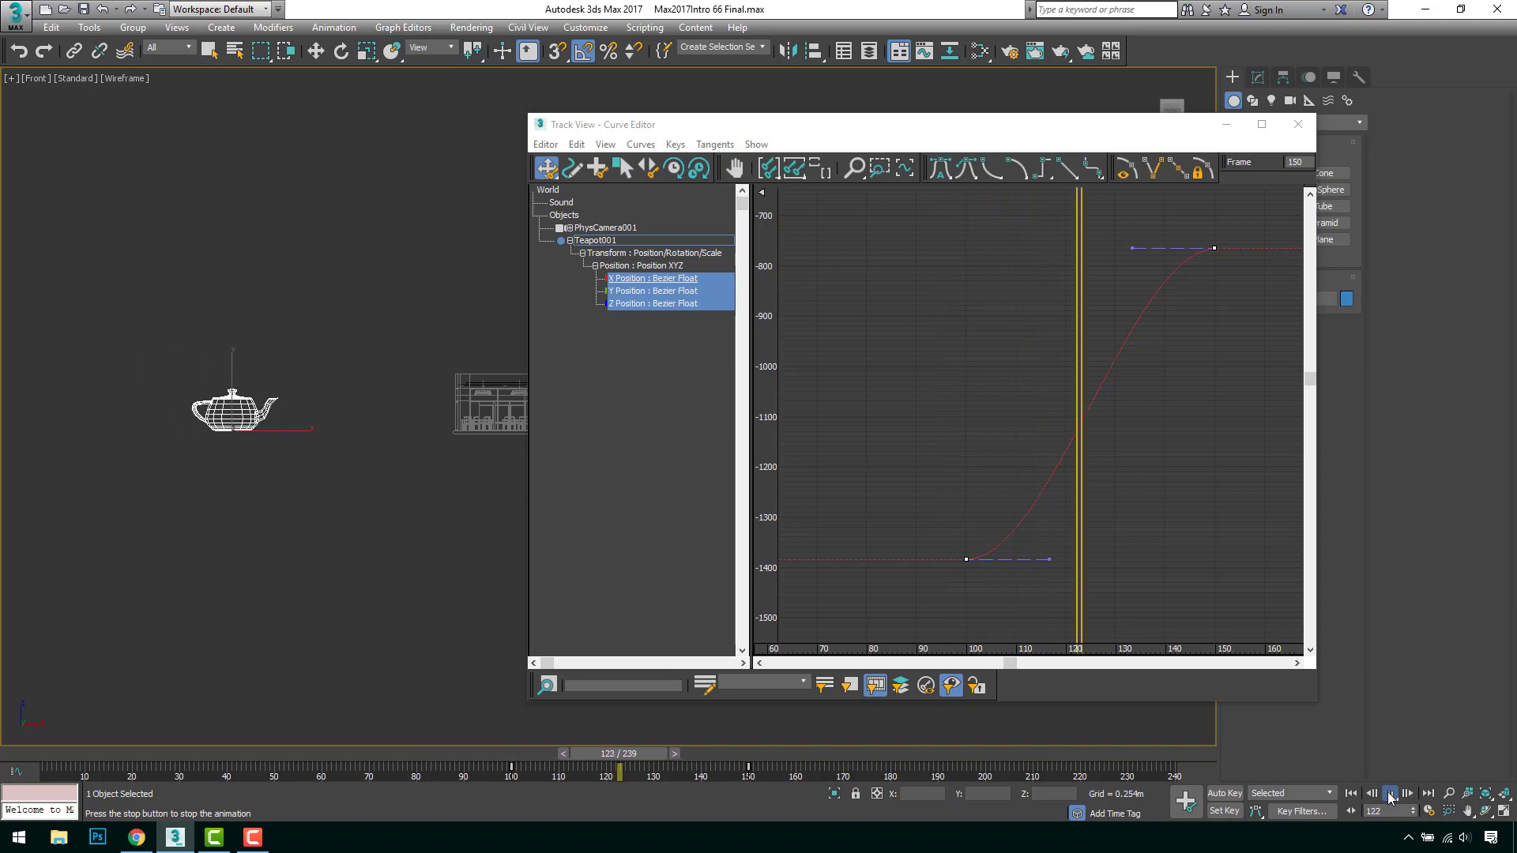
click(1390, 795)
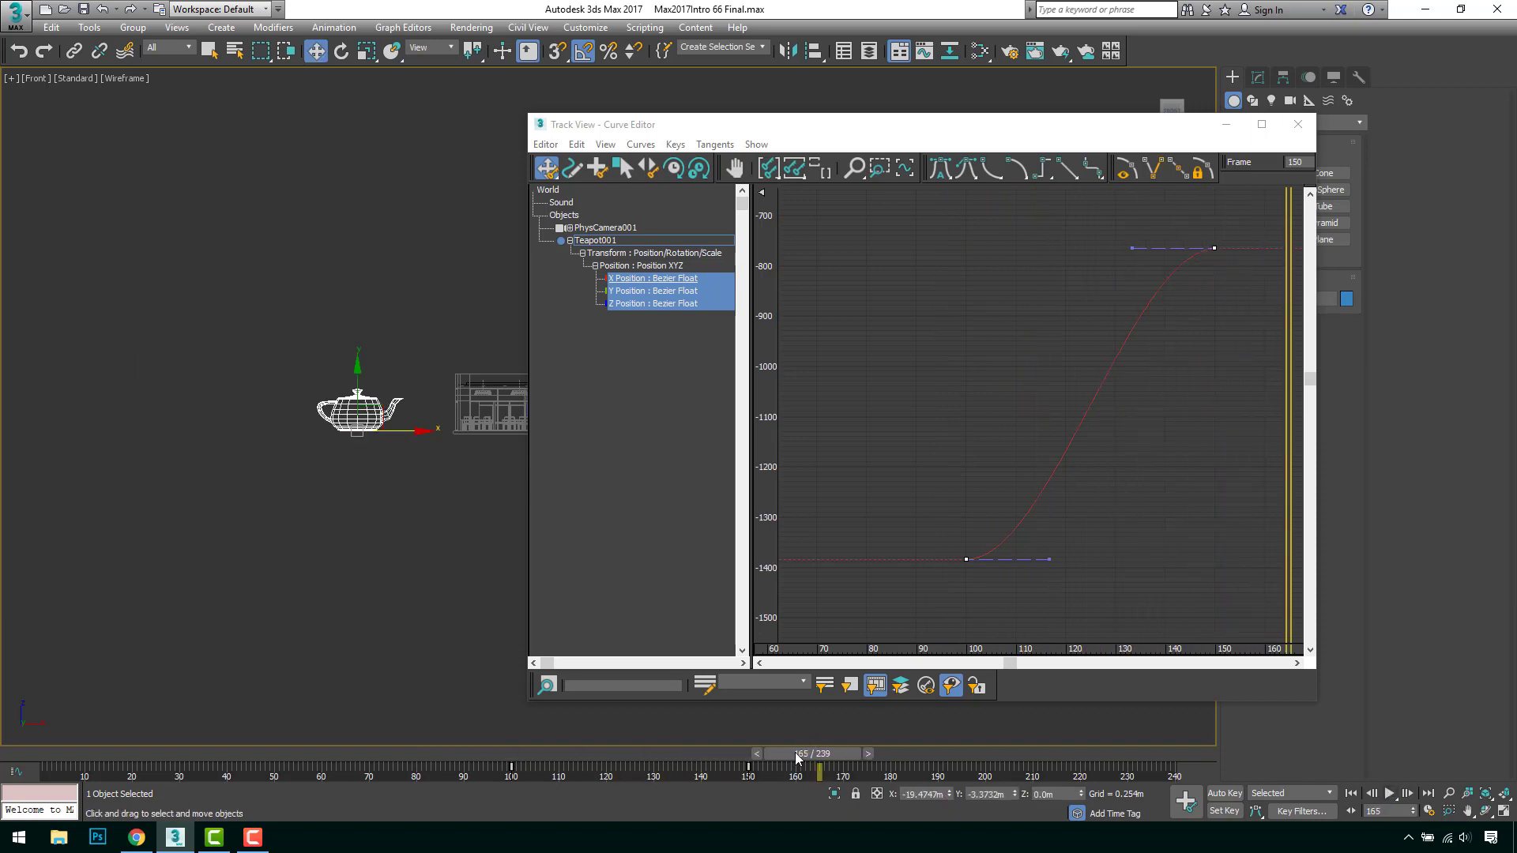
drag(798, 754, 704, 749)
mouse_move(1104, 530)
middle_down()
mouse_move(882, 531)
mouse_move(1100, 503)
middle_up()
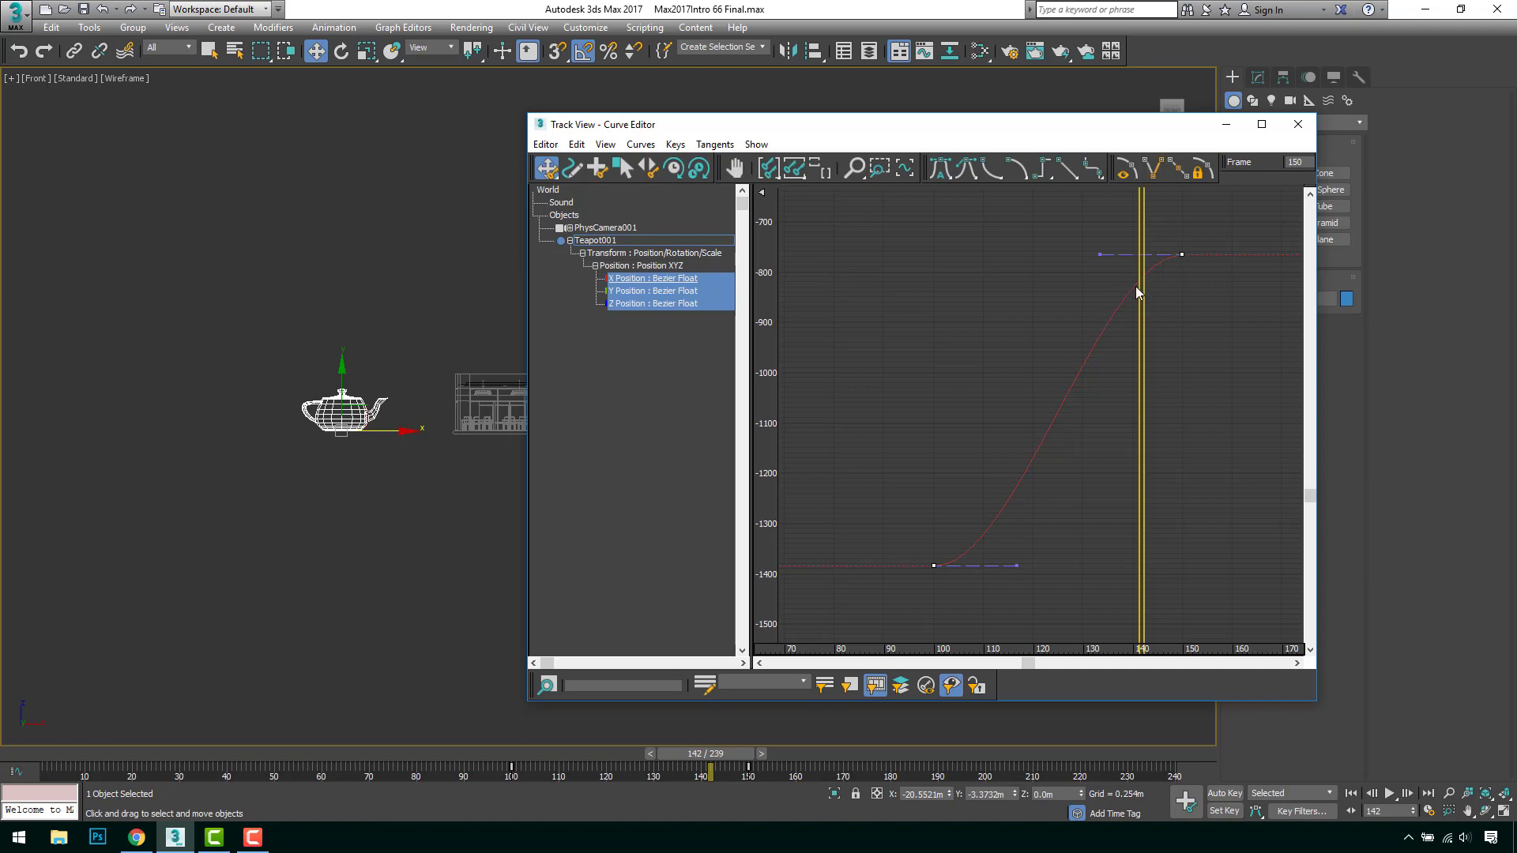
Set the tangents of both X Position keys to linear and play back the teapot's motion from just before frame 100
drag(869, 221, 1247, 644)
click(1069, 168)
middle_drag(405, 515, 393, 515)
drag(693, 768, 502, 768)
click(1393, 793)
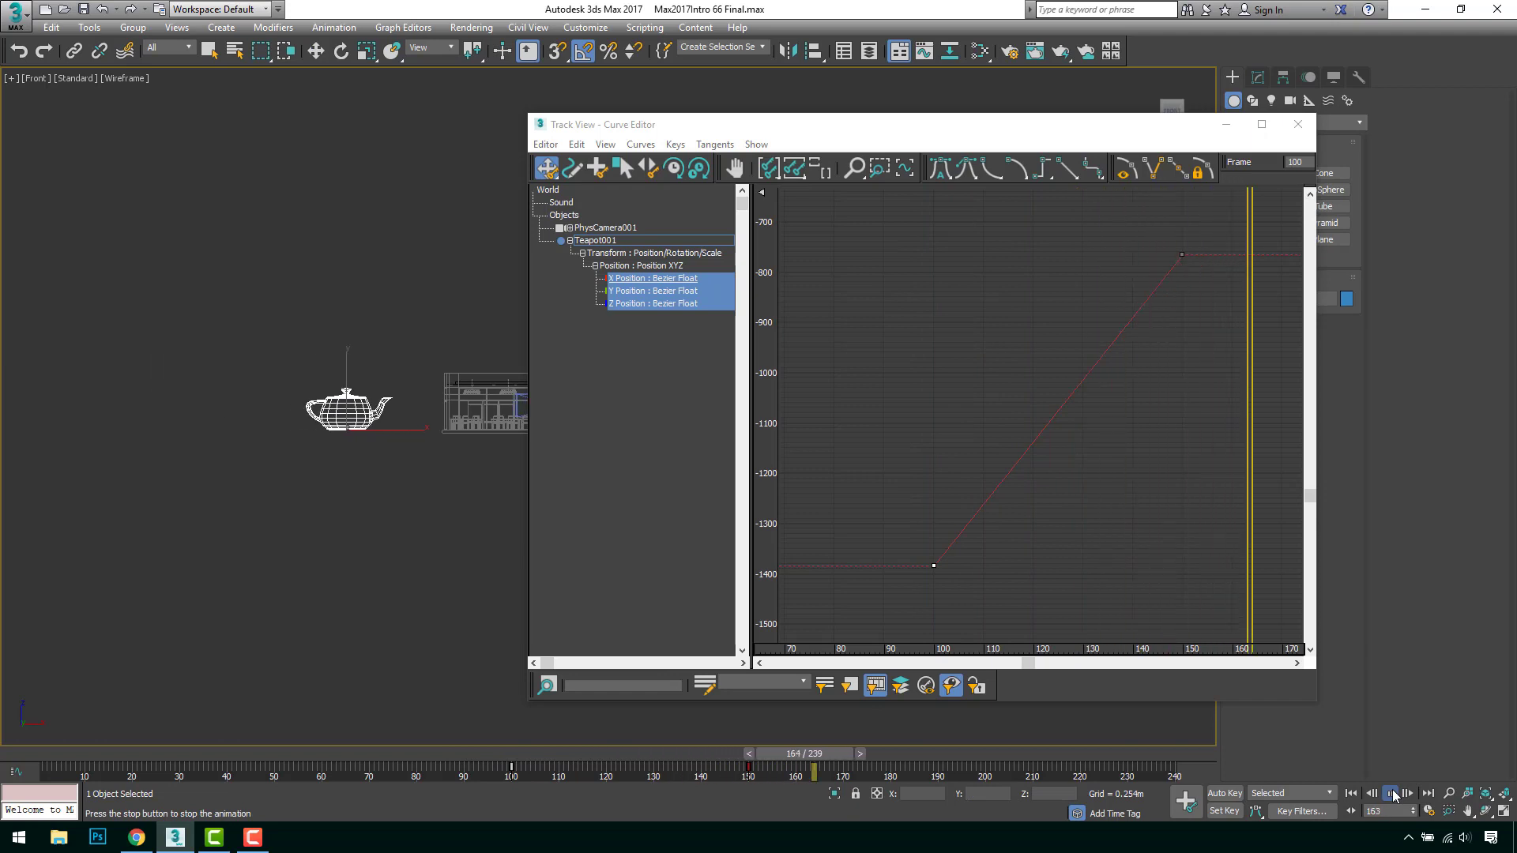
click(1393, 793)
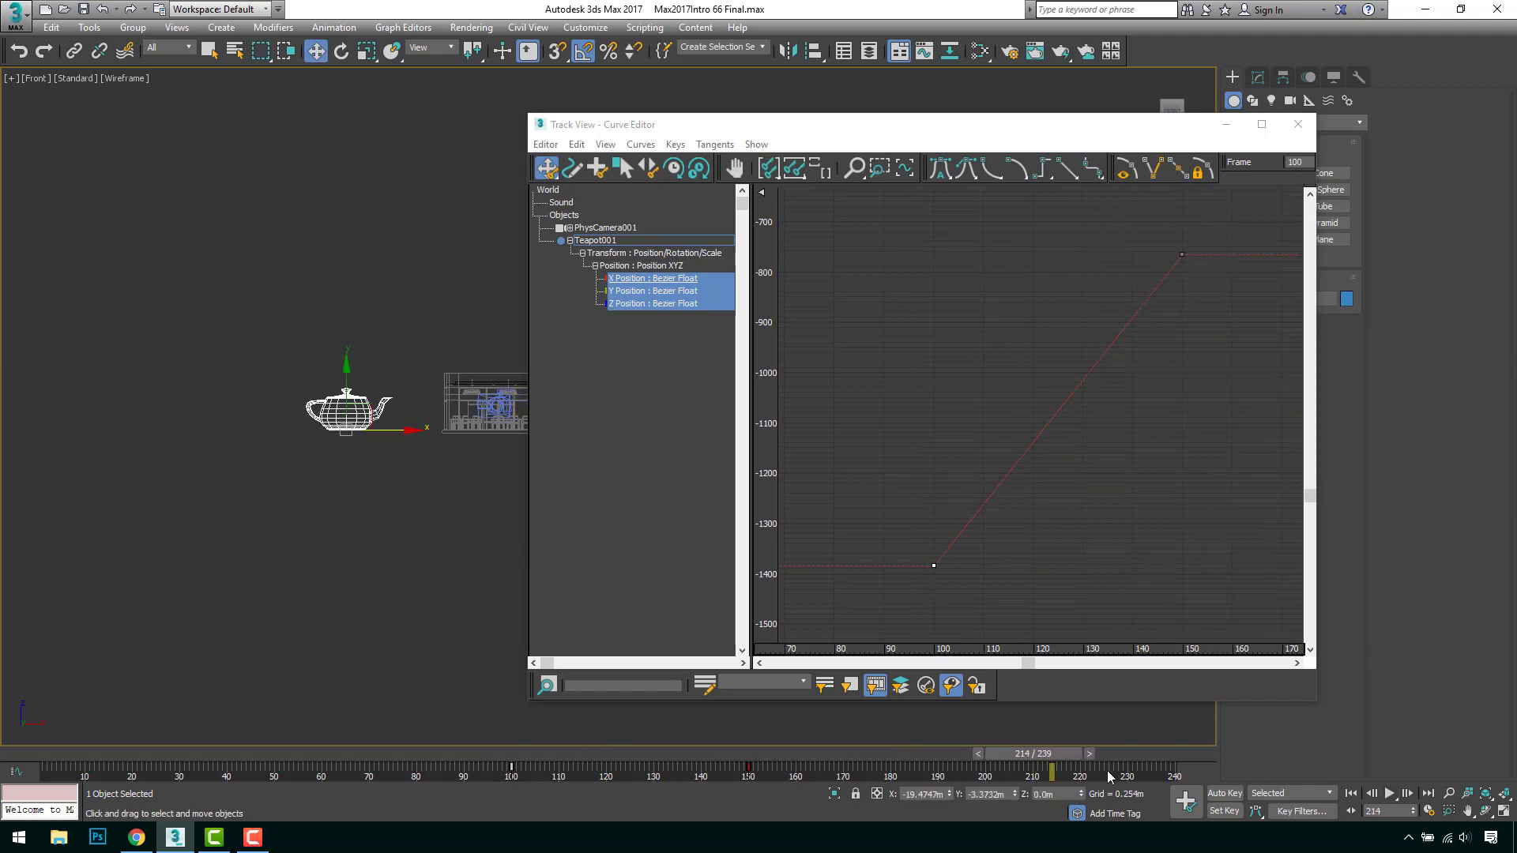
Move the time slider back to frame 96, and select both X Position keys with their smooth tangents restored
drag(980, 758, 478, 723)
drag(839, 581, 1020, 520)
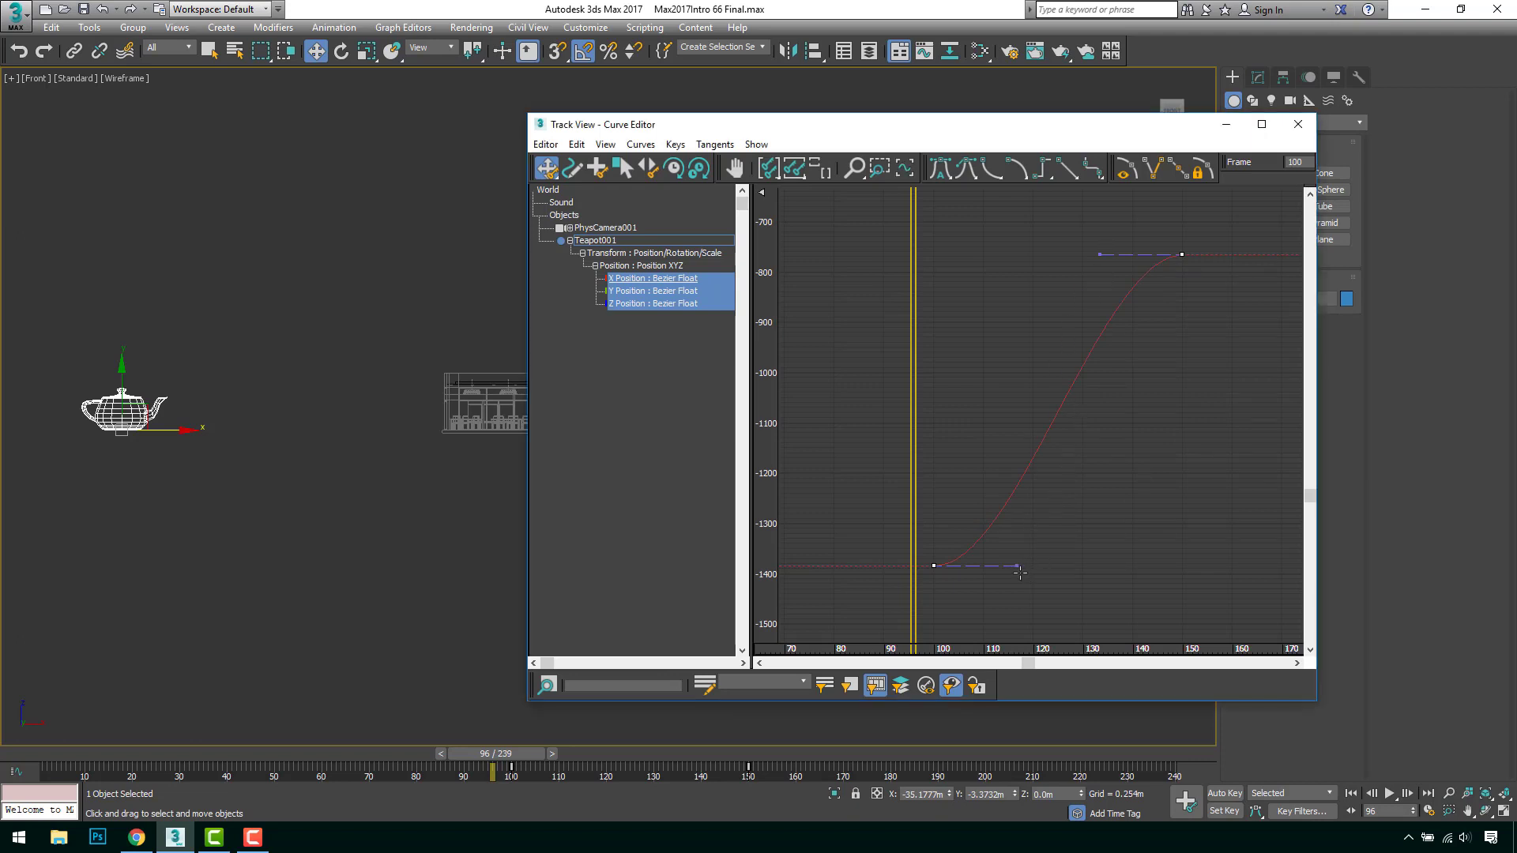
Stretch the outgoing tangent handle of the frame 100 X Position key horizontally to about frame 147, and play back the teapot's motion from frame 94
drag(1018, 566, 1172, 573)
drag(1169, 571, 1167, 565)
middle_drag(1155, 437, 1042, 468)
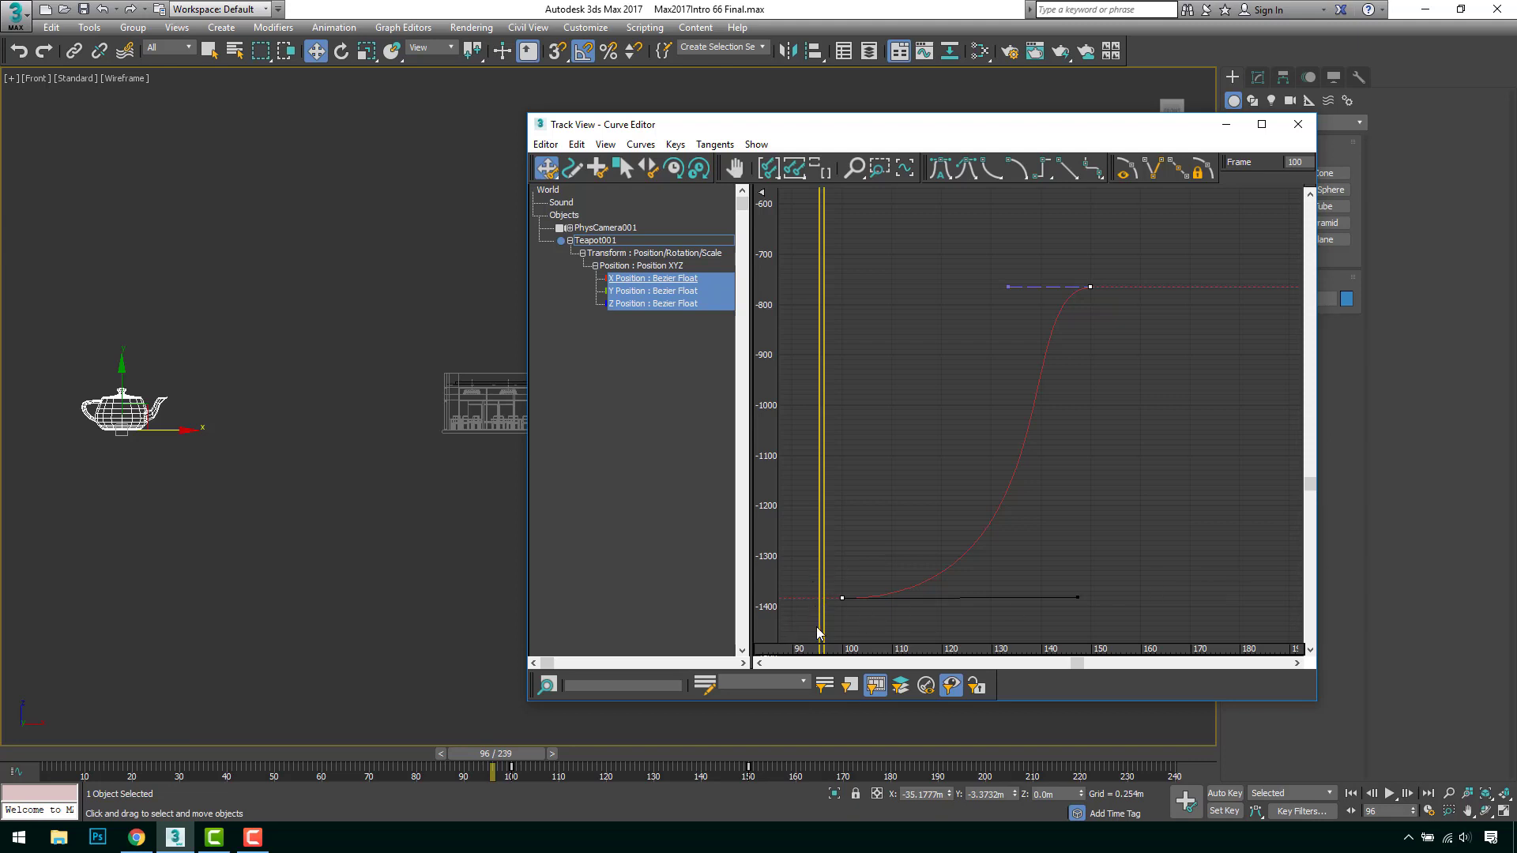
middle_drag(996, 554, 1151, 539)
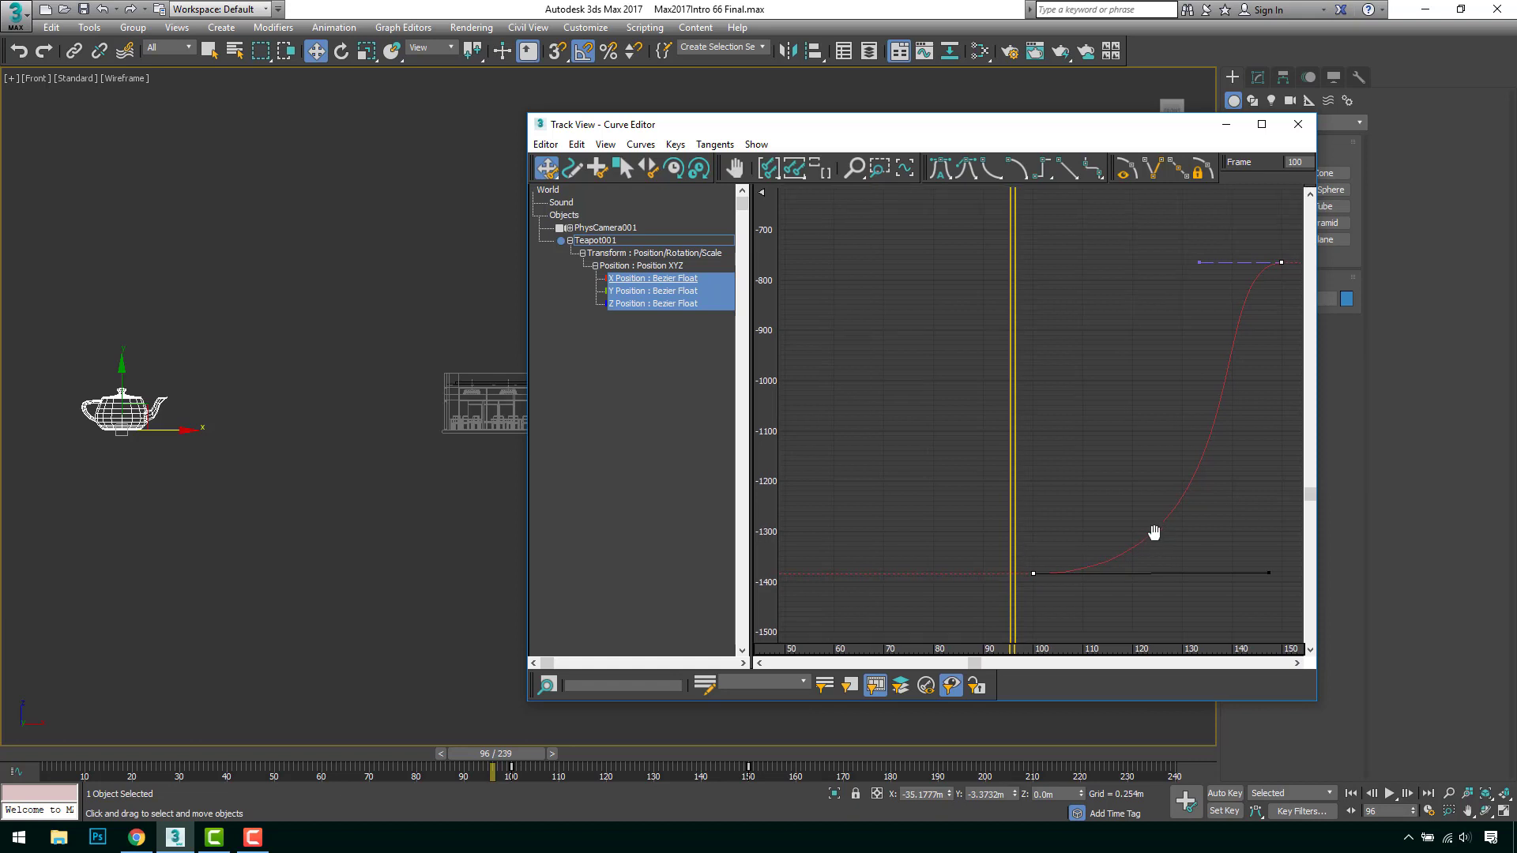
middle_drag(1154, 434, 904, 605)
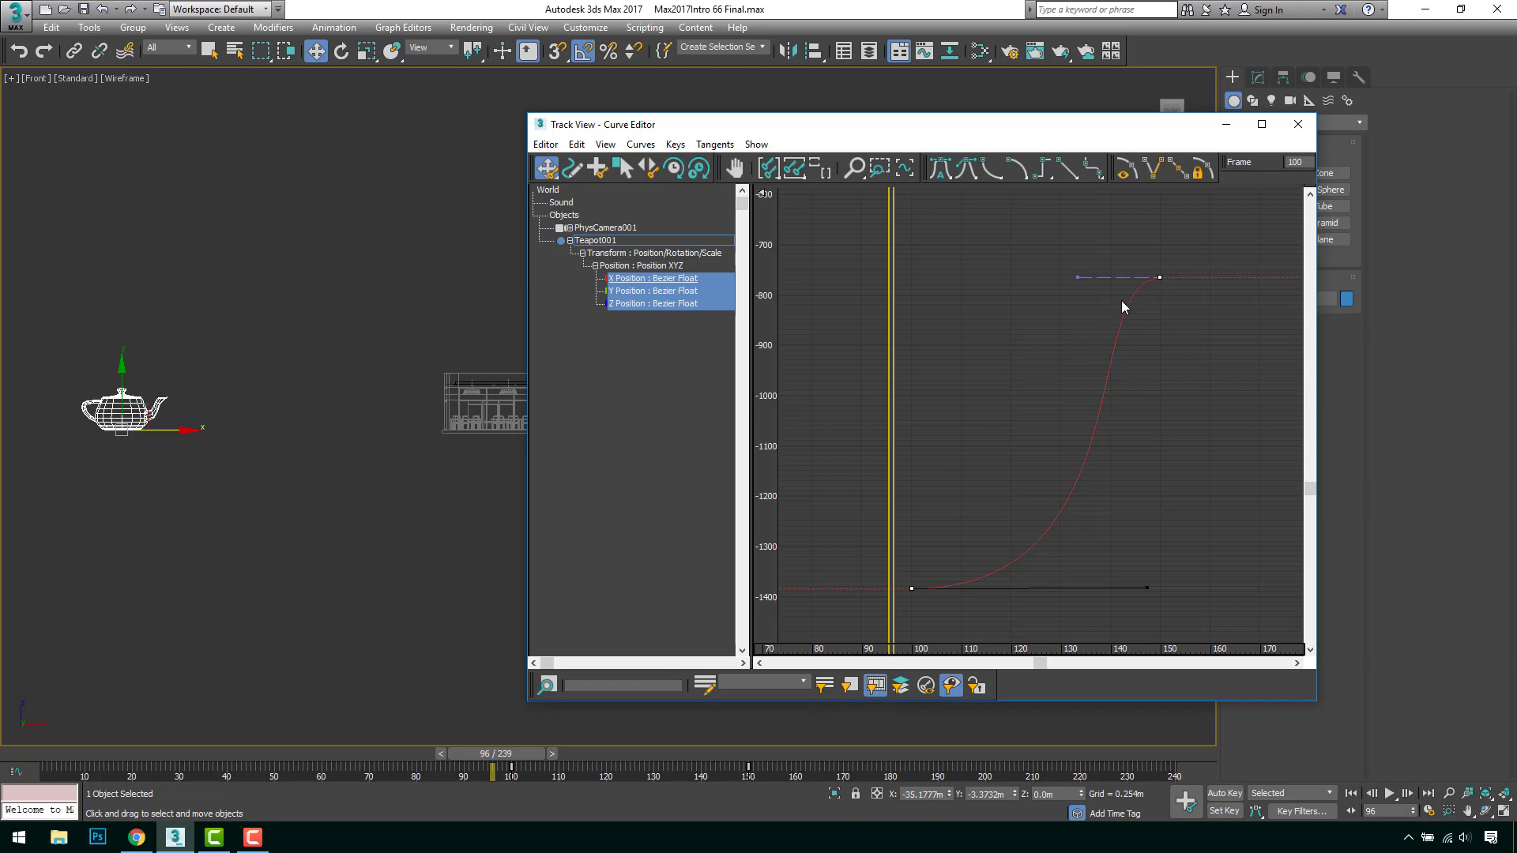
drag(504, 755, 495, 756)
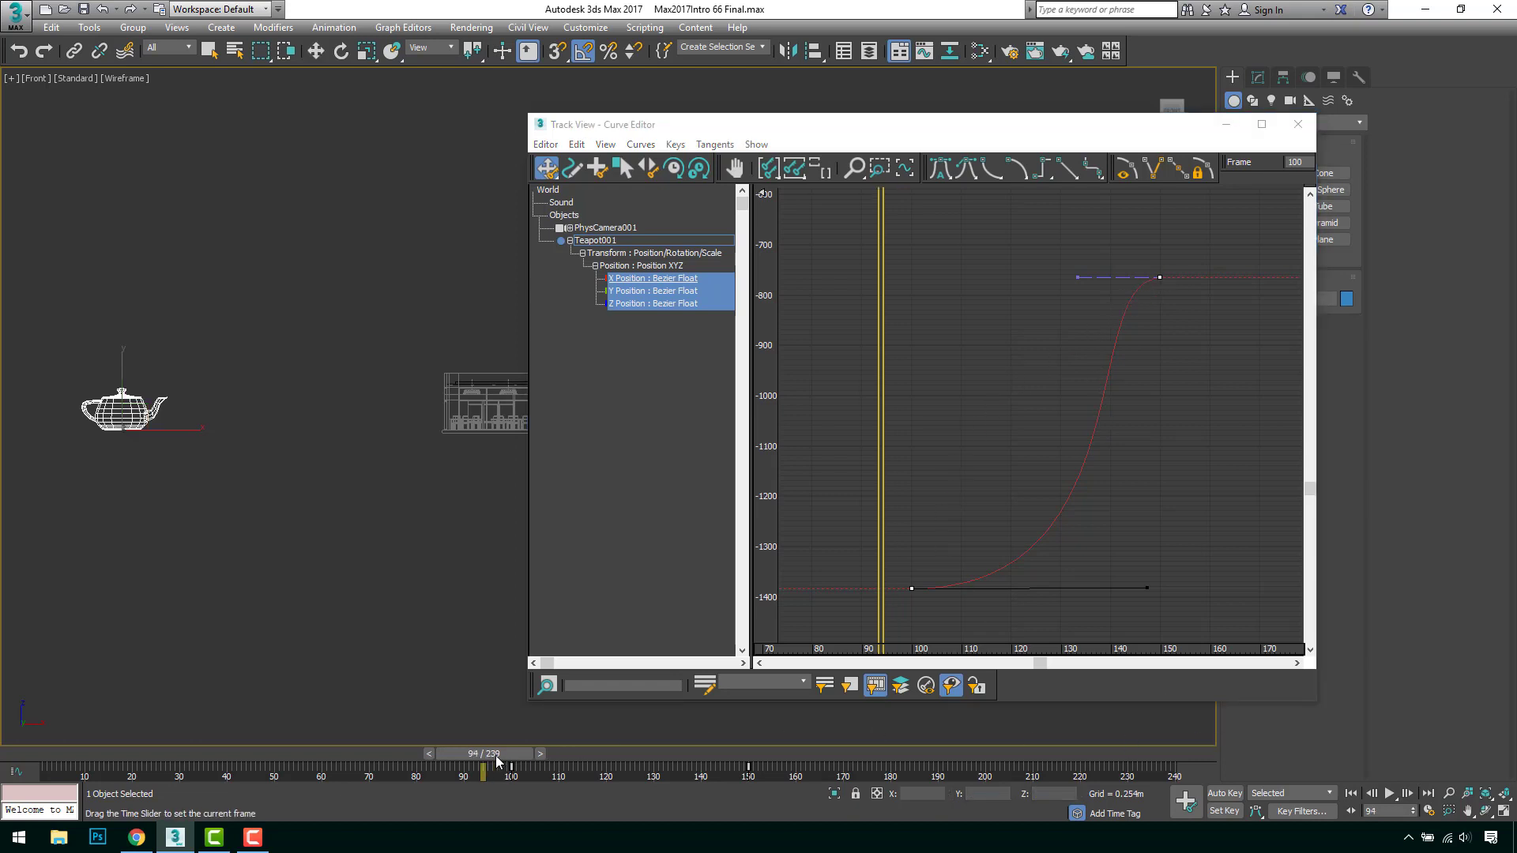
click(1388, 794)
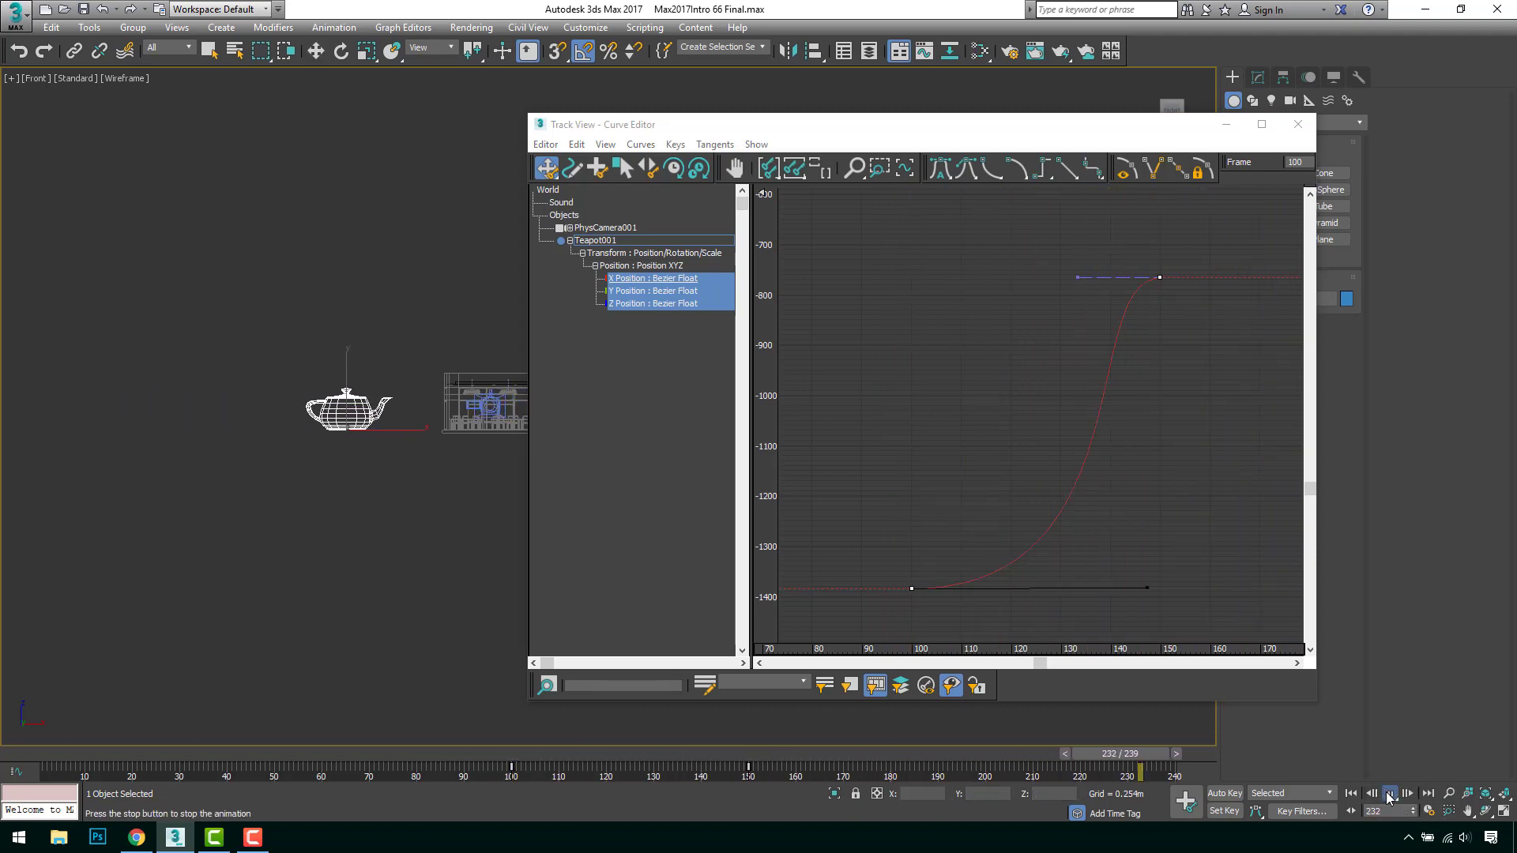
click(1388, 794)
Select only the frame 100 X Position key and shorten its outgoing tangent handle to about frame 124
click(910, 588)
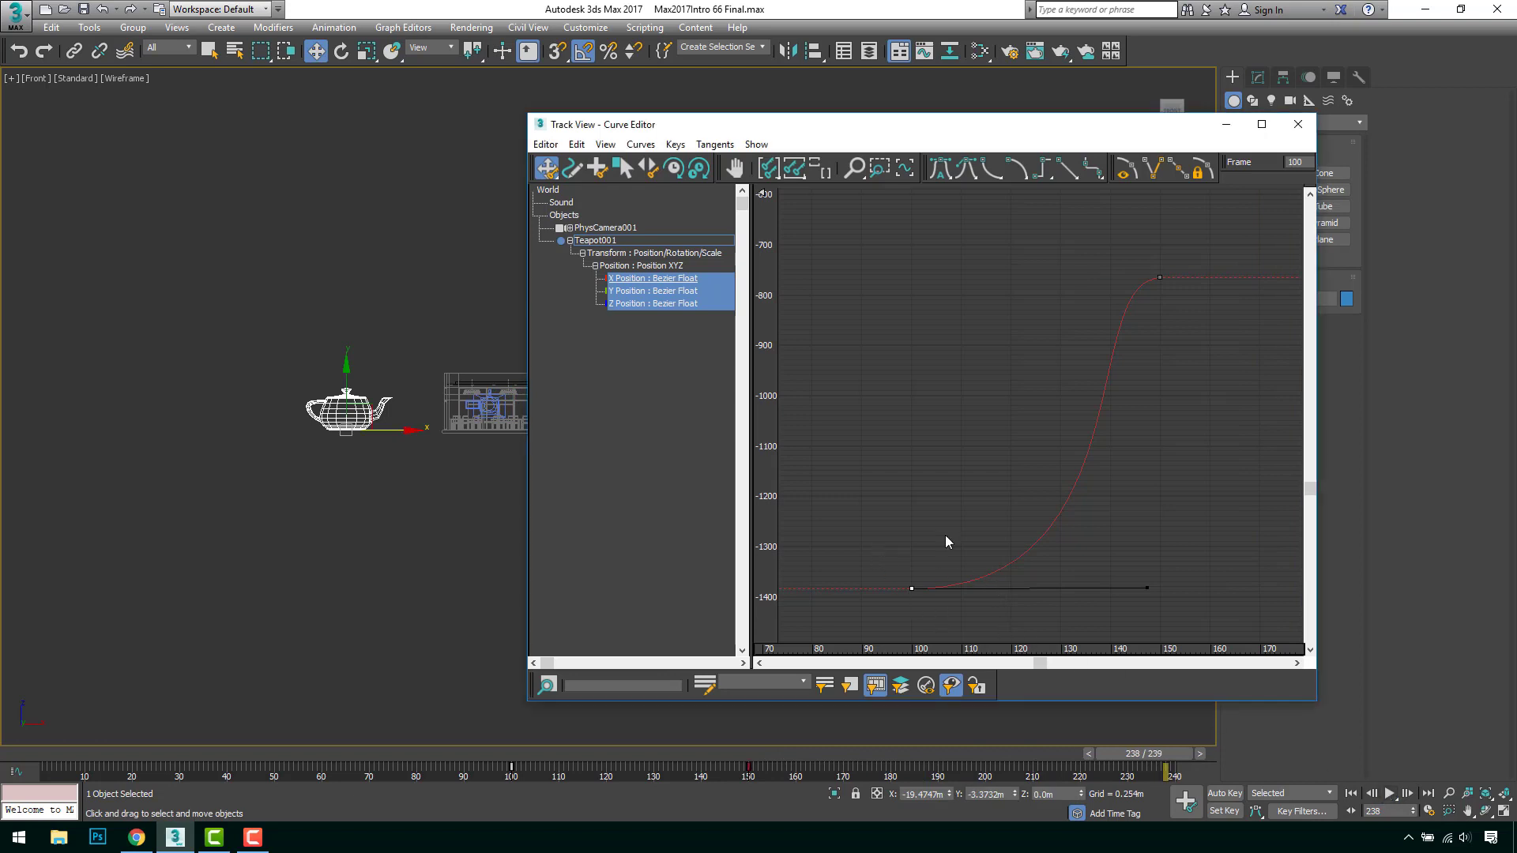
drag(838, 257, 1201, 605)
click(996, 610)
click(911, 588)
drag(1145, 589, 1031, 589)
Constrain key movement to horizontal and move the first X Position key earlier to frame 85
click(552, 174)
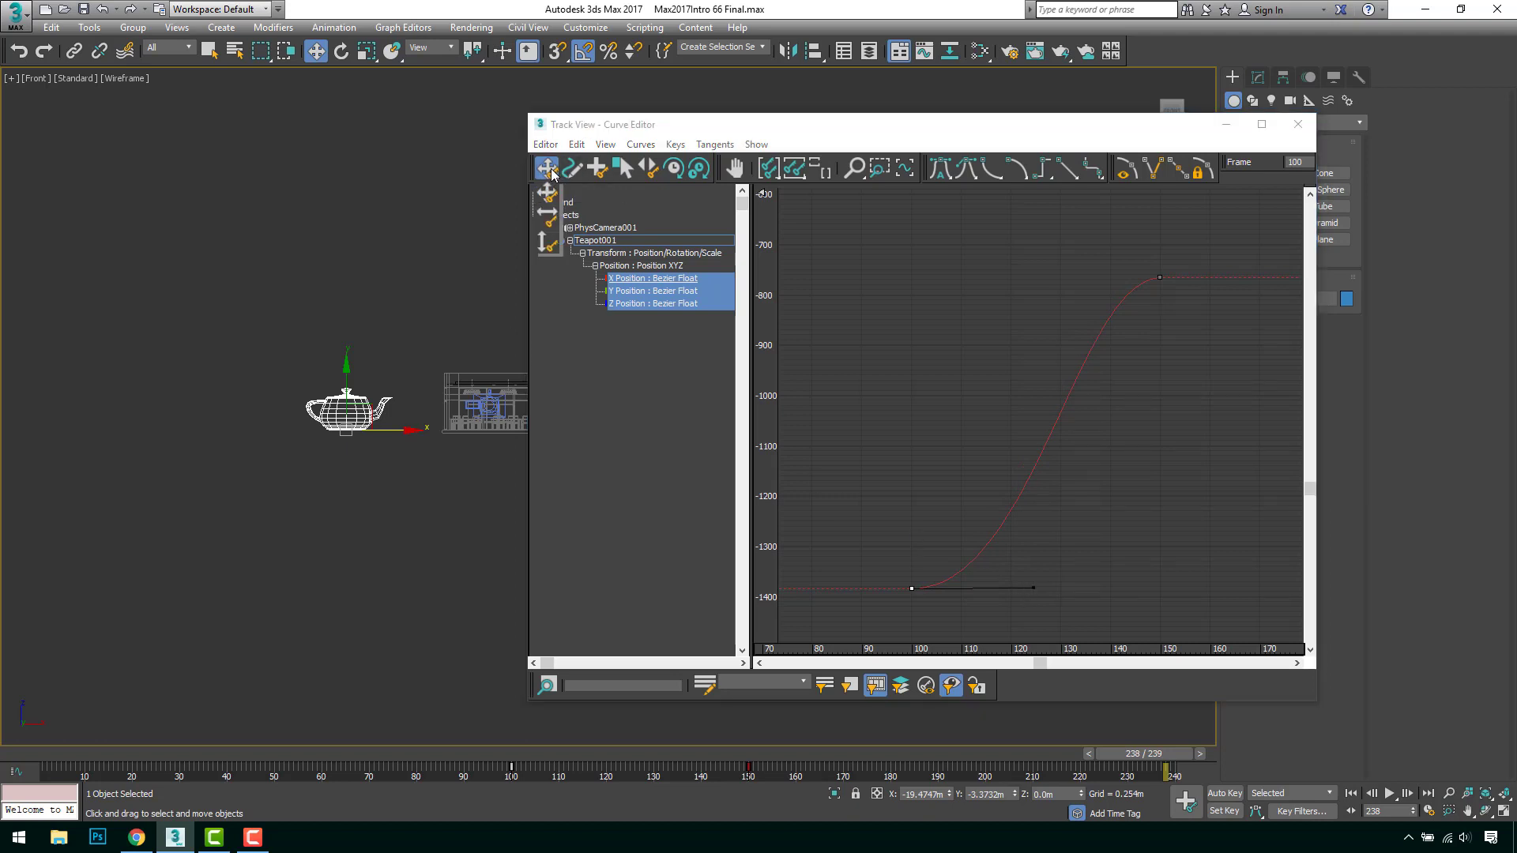
click(548, 215)
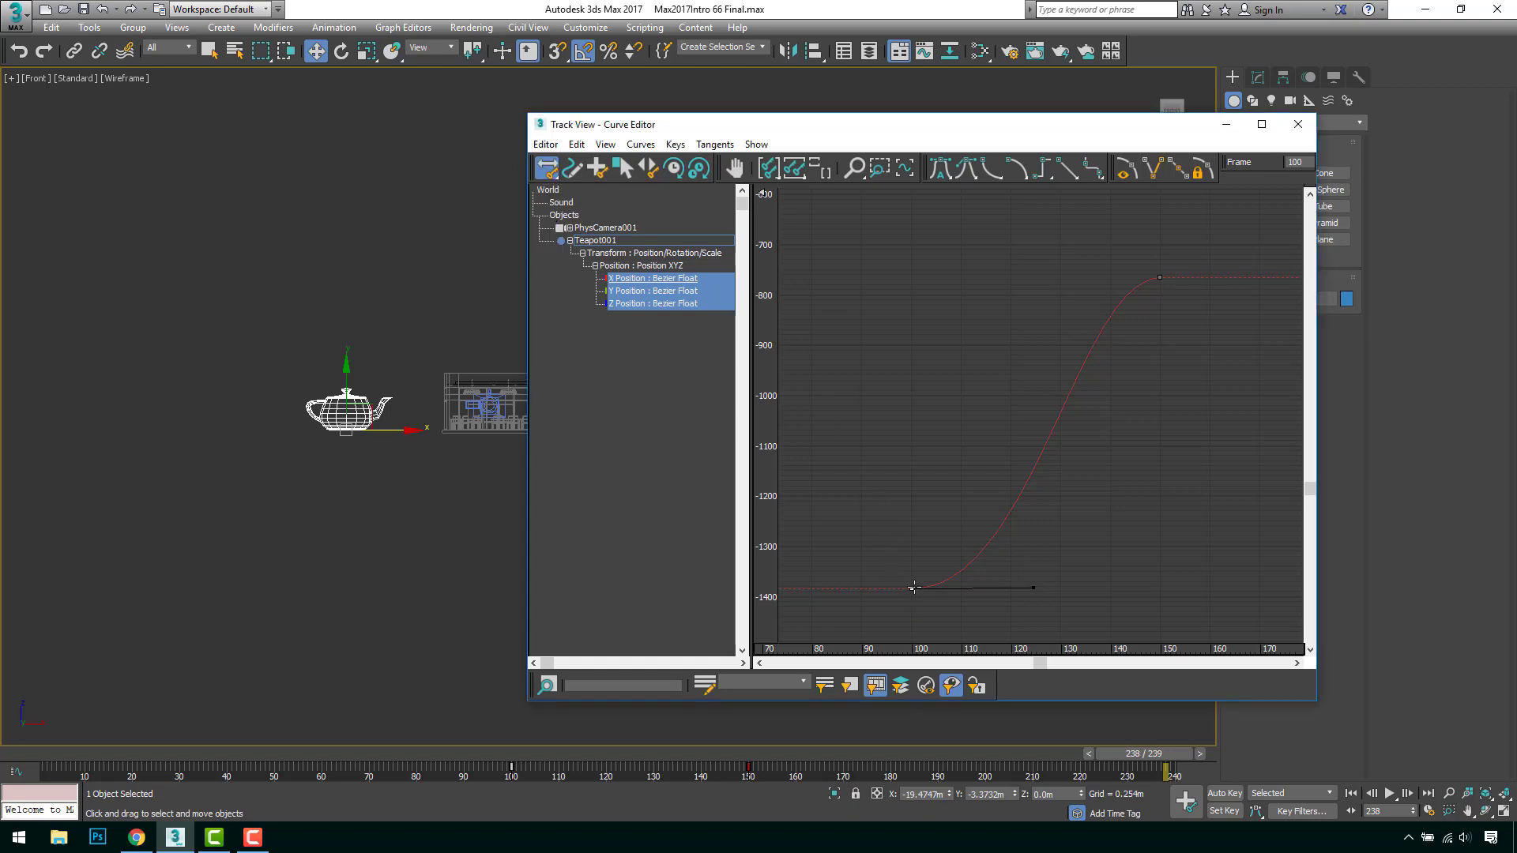
drag(914, 588, 907, 521)
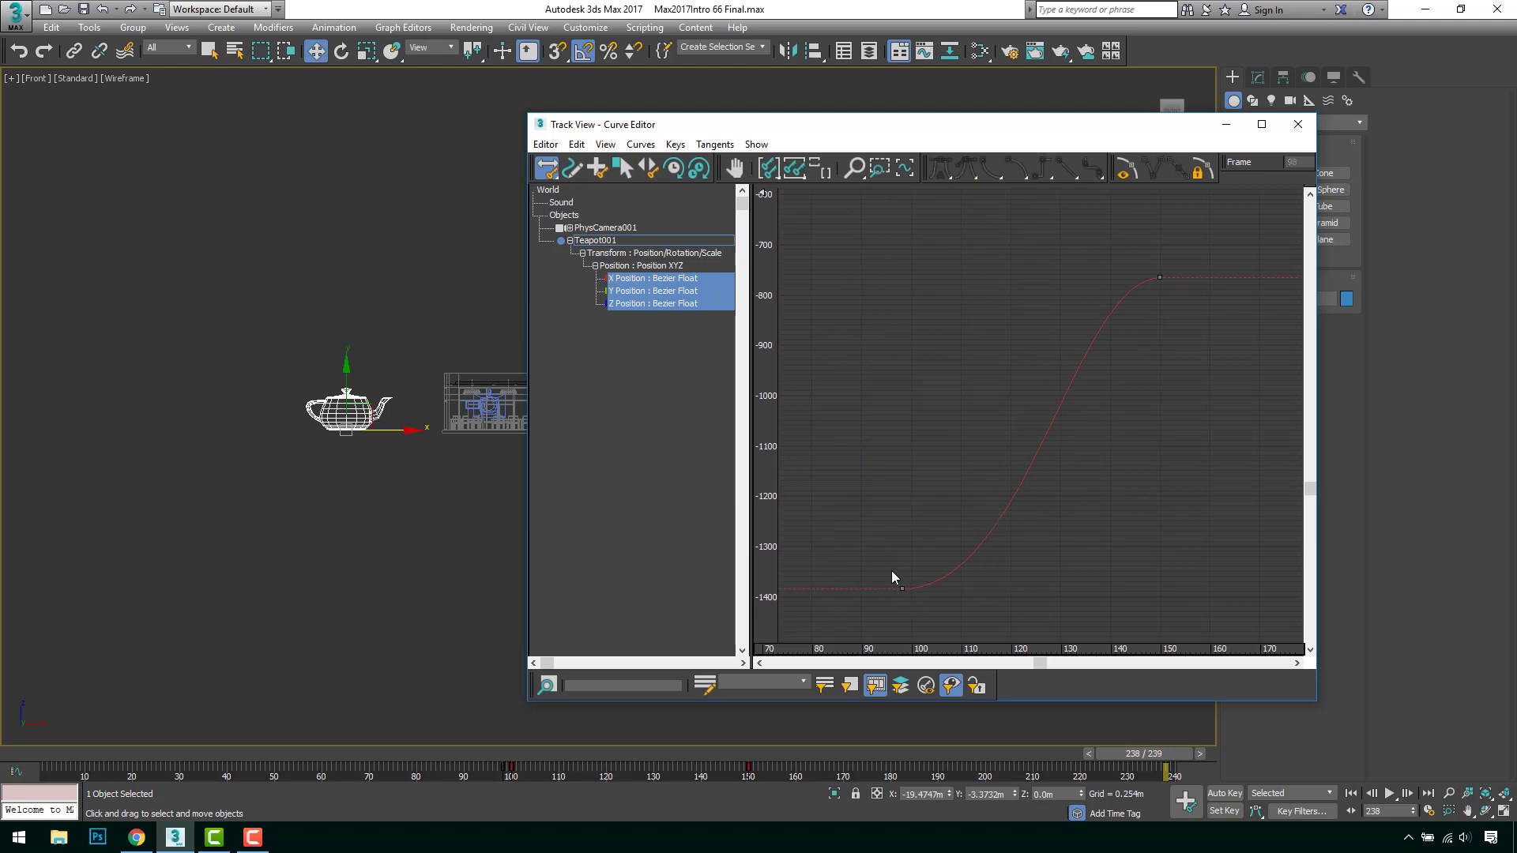
drag(891, 589, 831, 589)
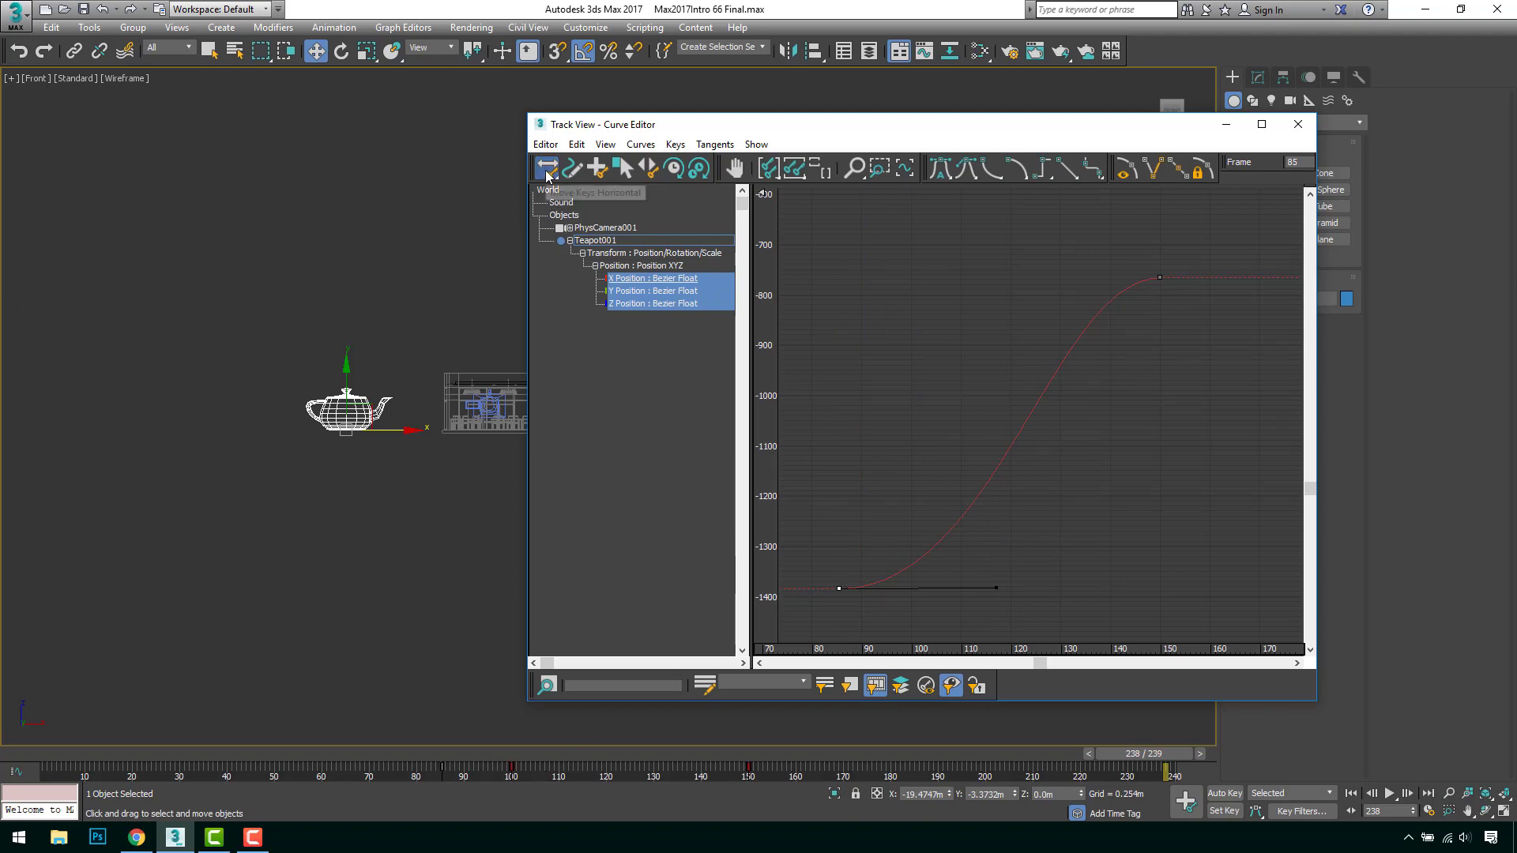
Constrain key movement to vertical, raise the frame 85 X Position key to about -975, and play back the teapot's motion from before that key
drag(546, 167, 547, 220)
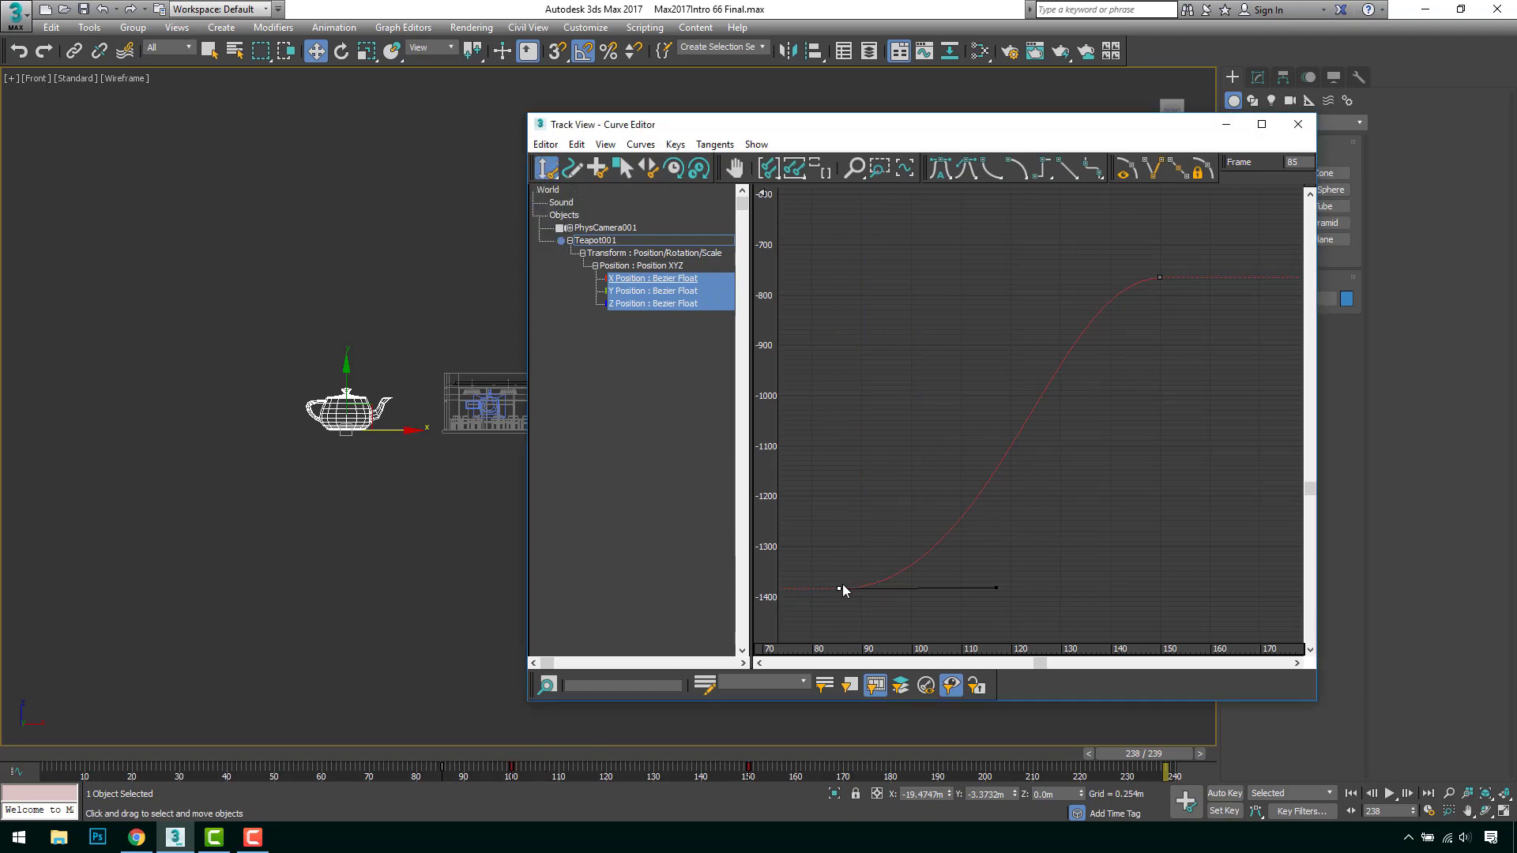
drag(840, 590, 839, 383)
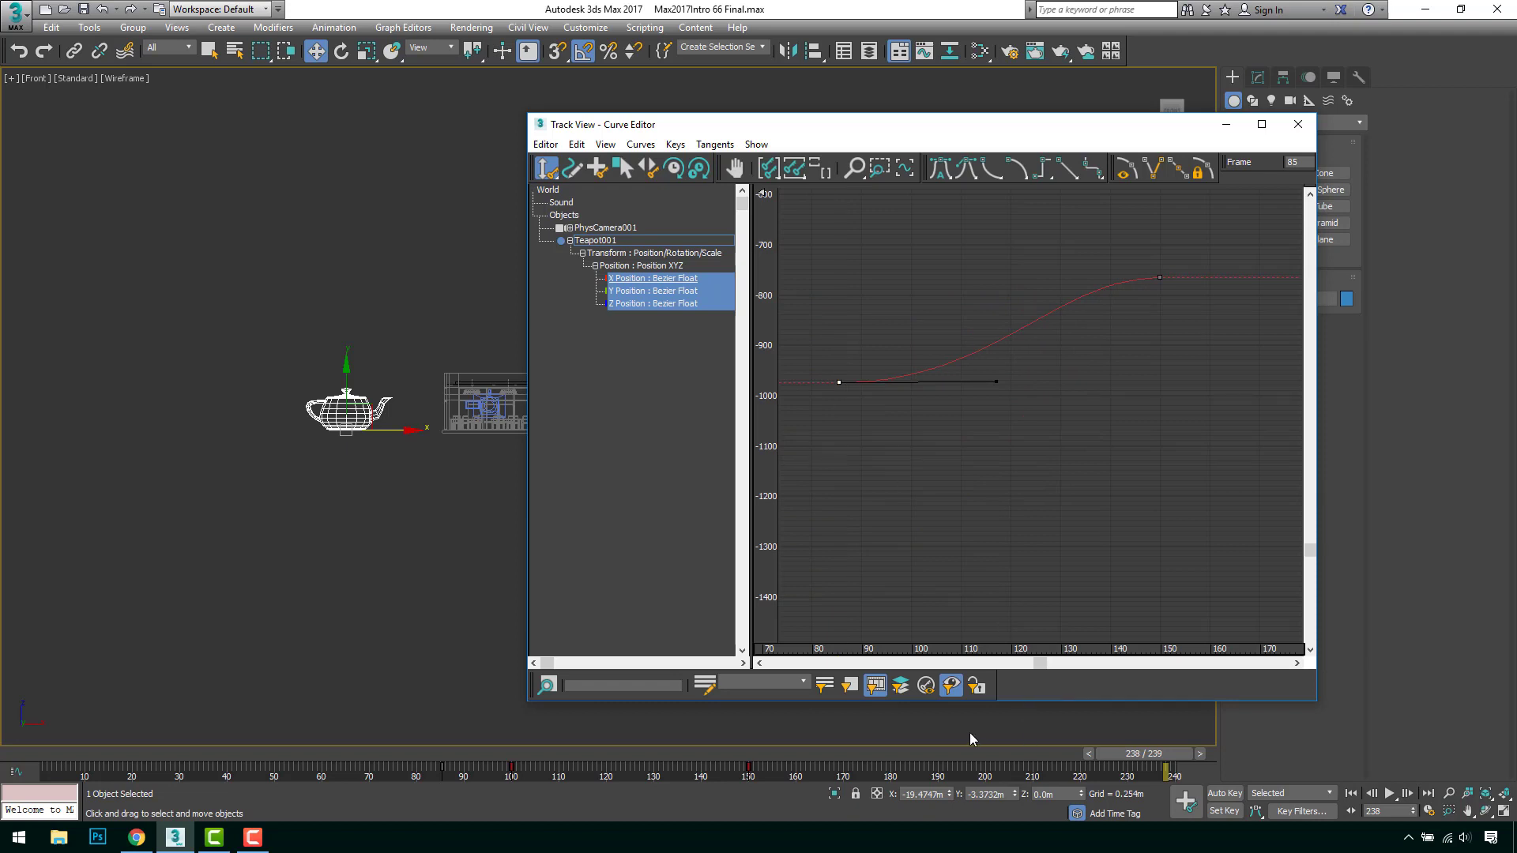
drag(1095, 760, 387, 759)
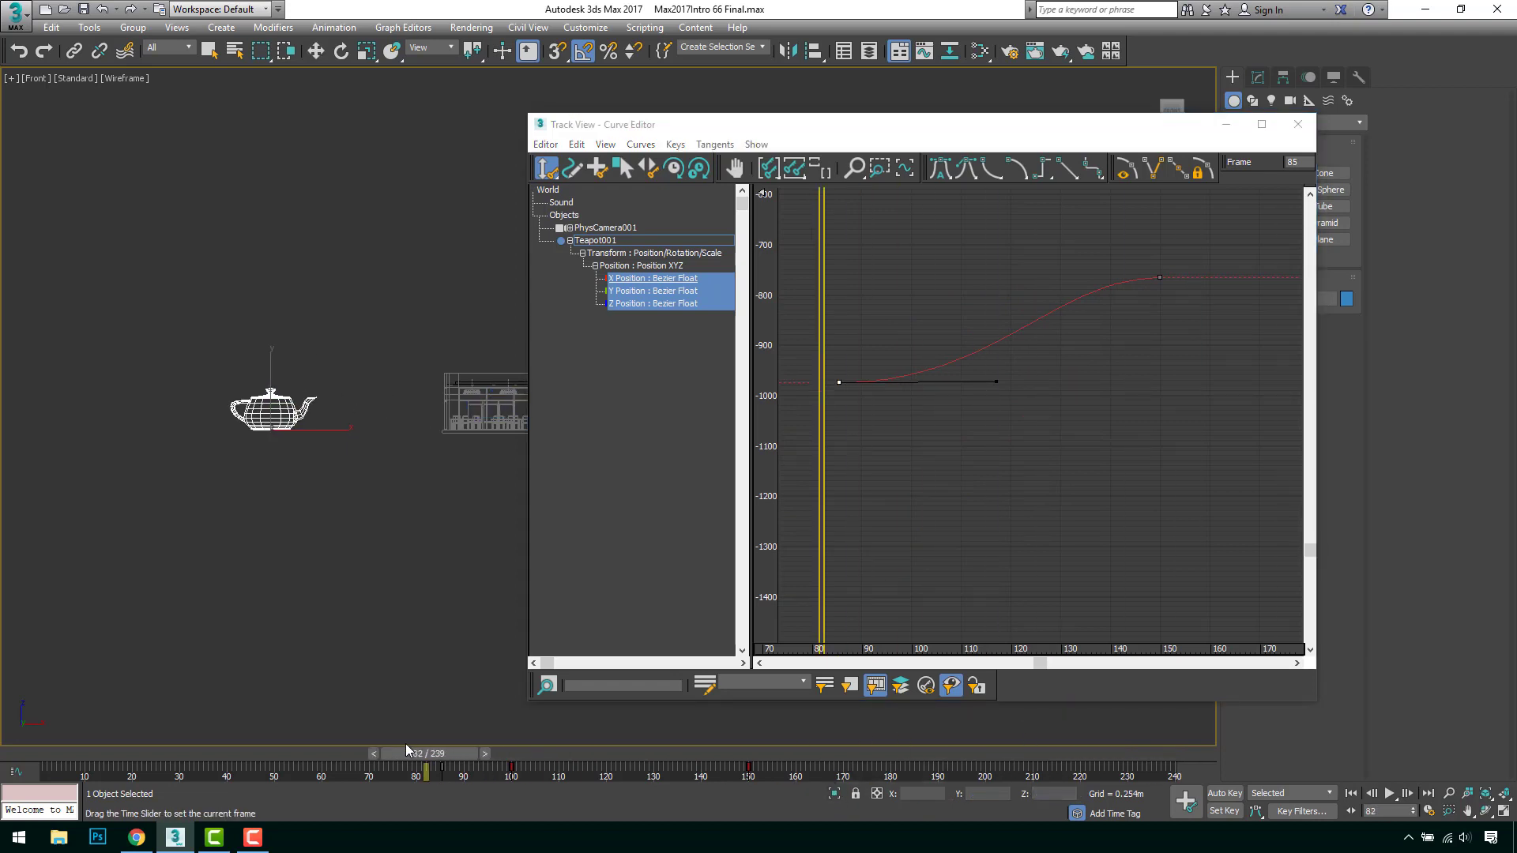
click(1389, 794)
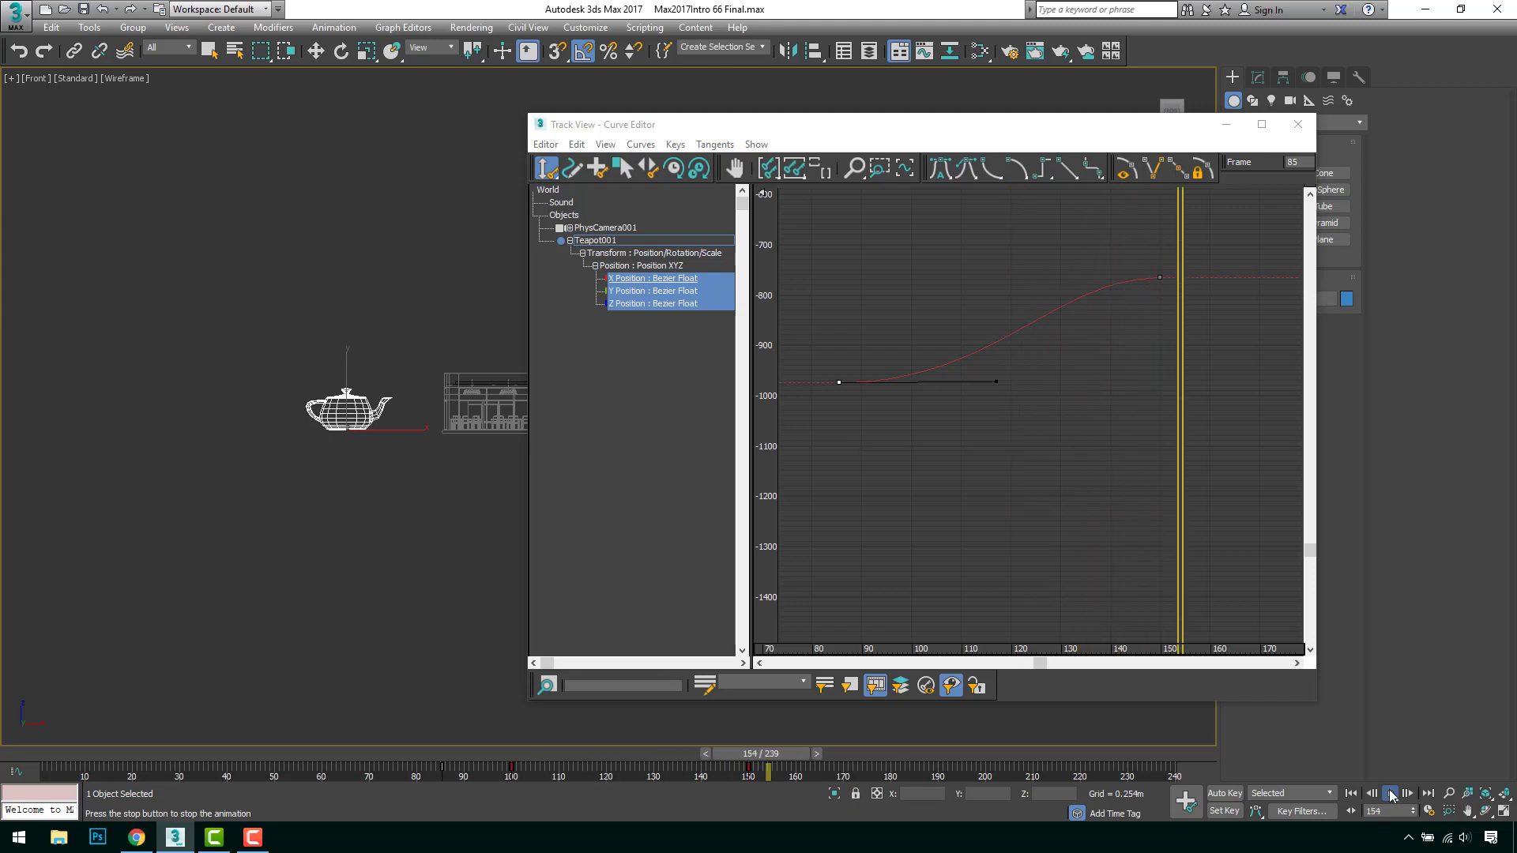
click(1389, 794)
drag(715, 764, 352, 756)
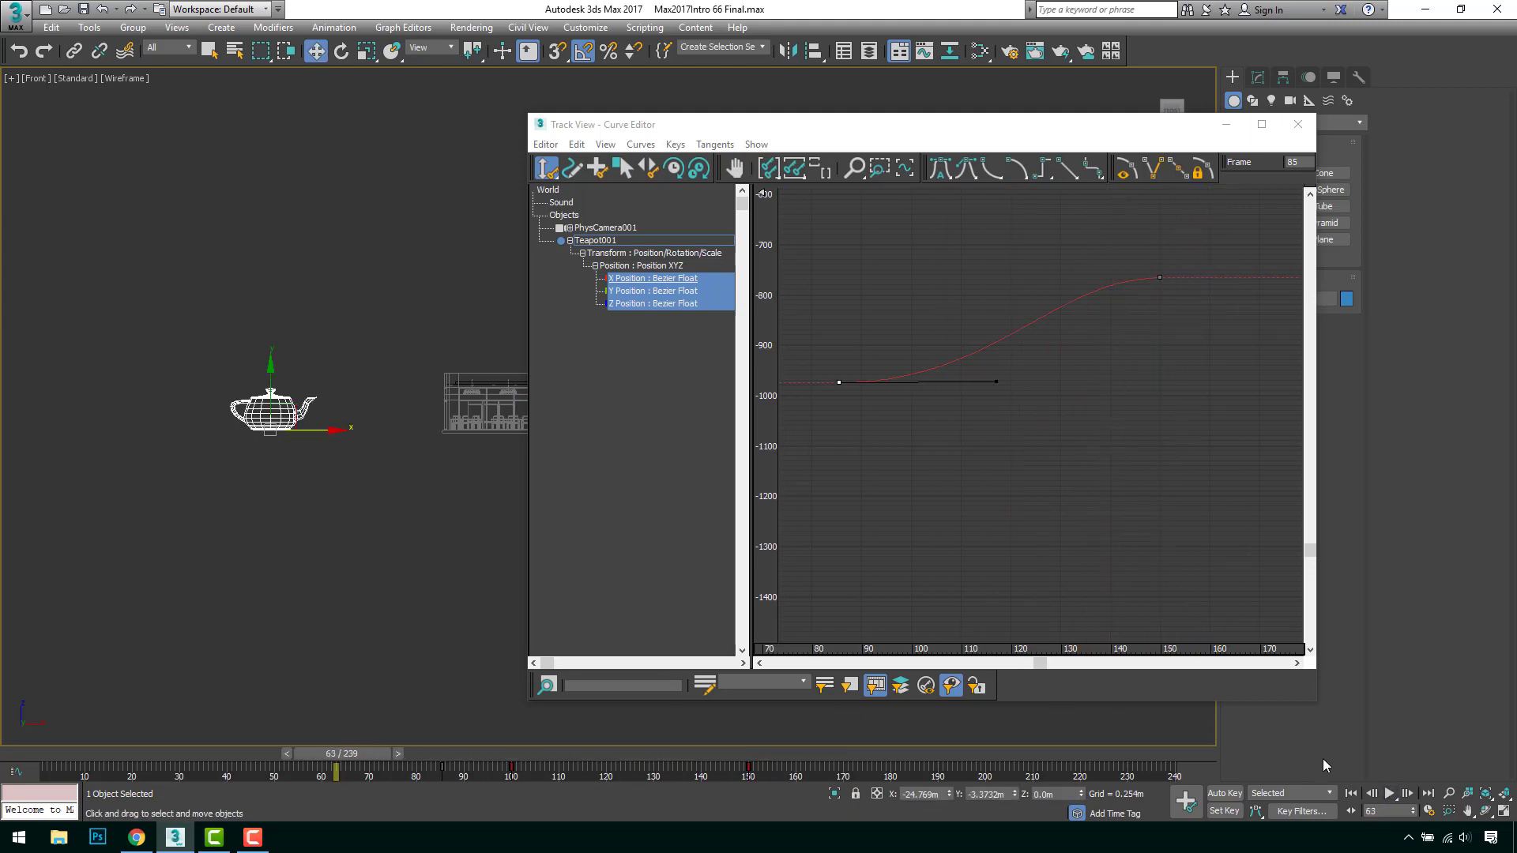
click(1389, 794)
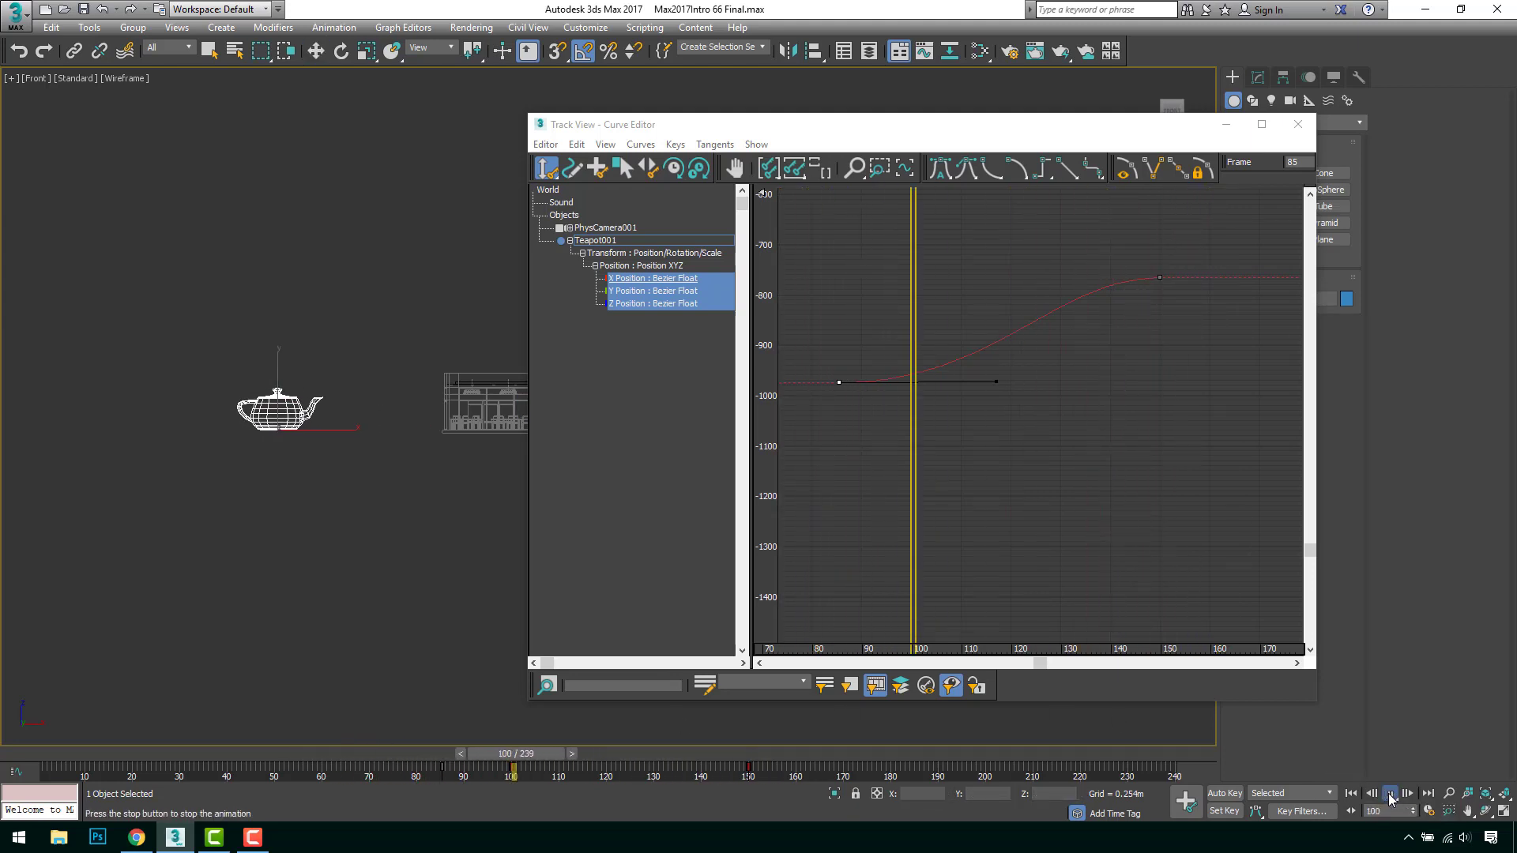
click(1389, 794)
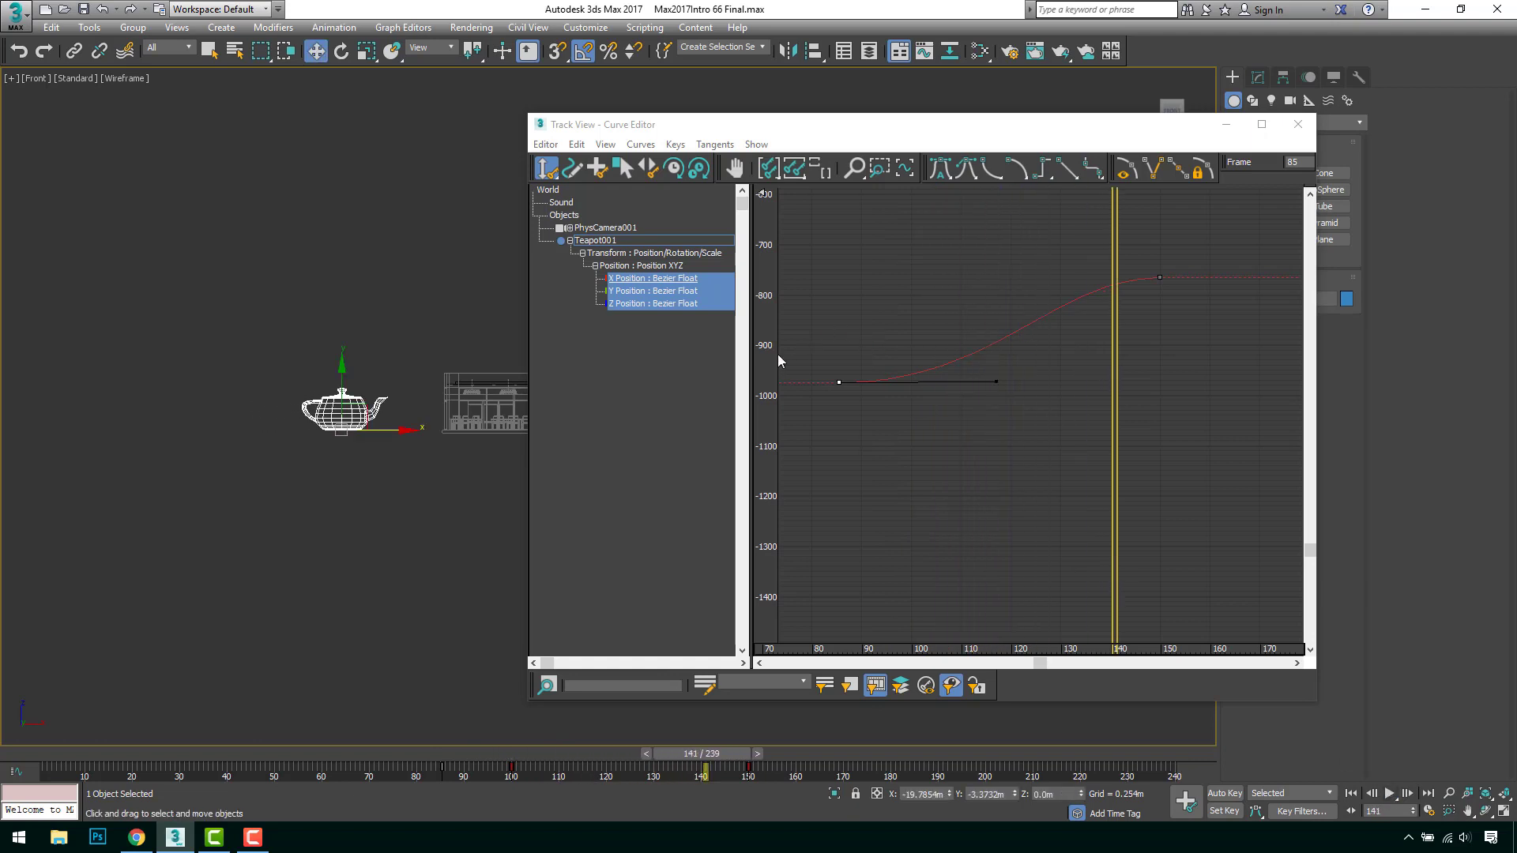
Lower the frame 85 X Position key to a value of about -2130 and play back the teapot's motion from frame 77
drag(838, 383, 837, 765)
middle_drag(962, 484, 938, 337)
middle_drag(955, 422, 879, 342)
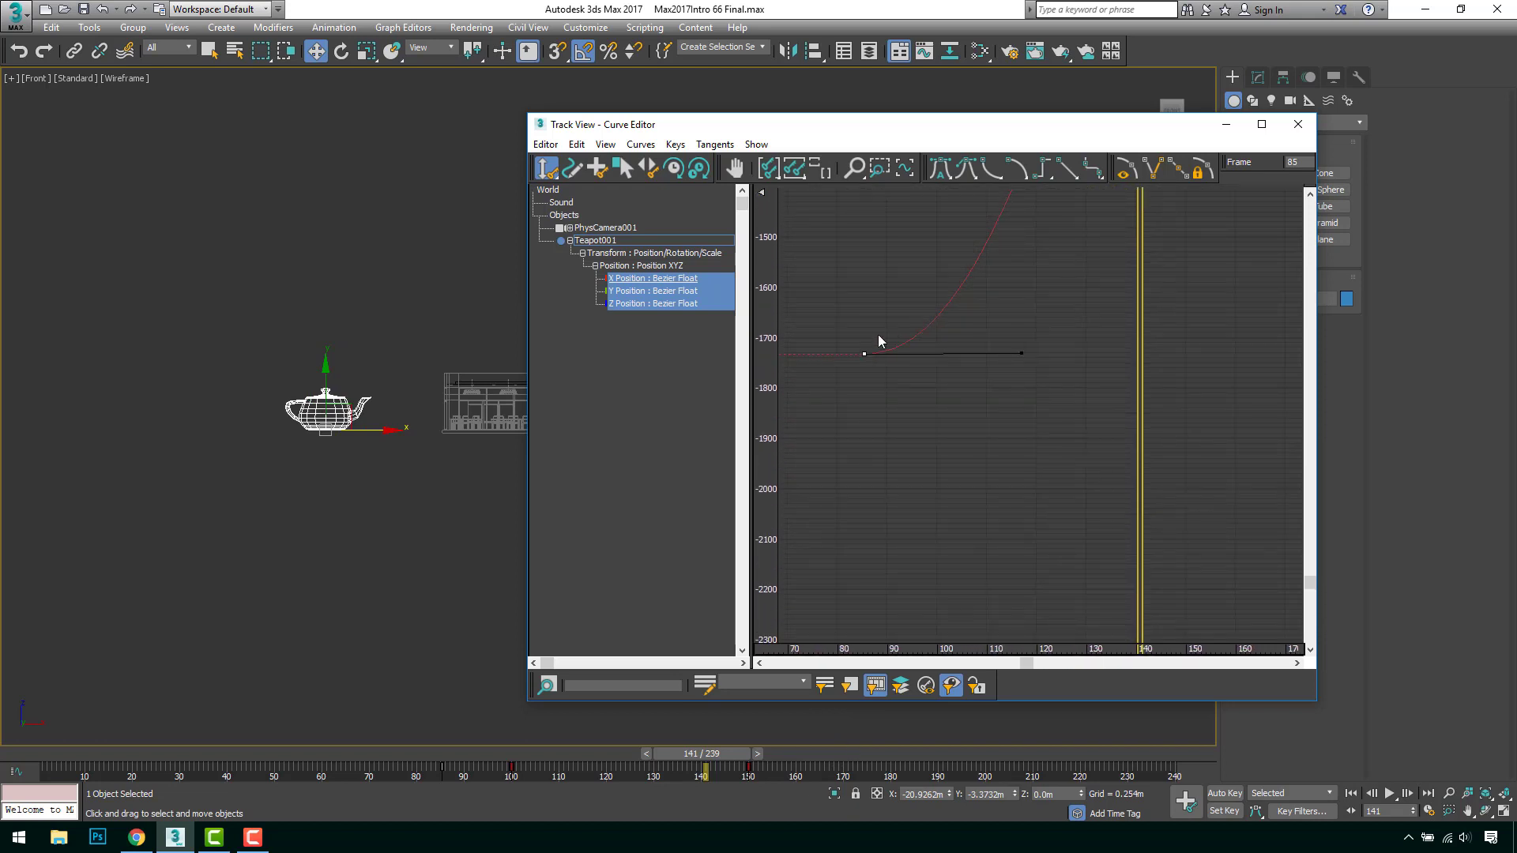
drag(862, 354, 864, 556)
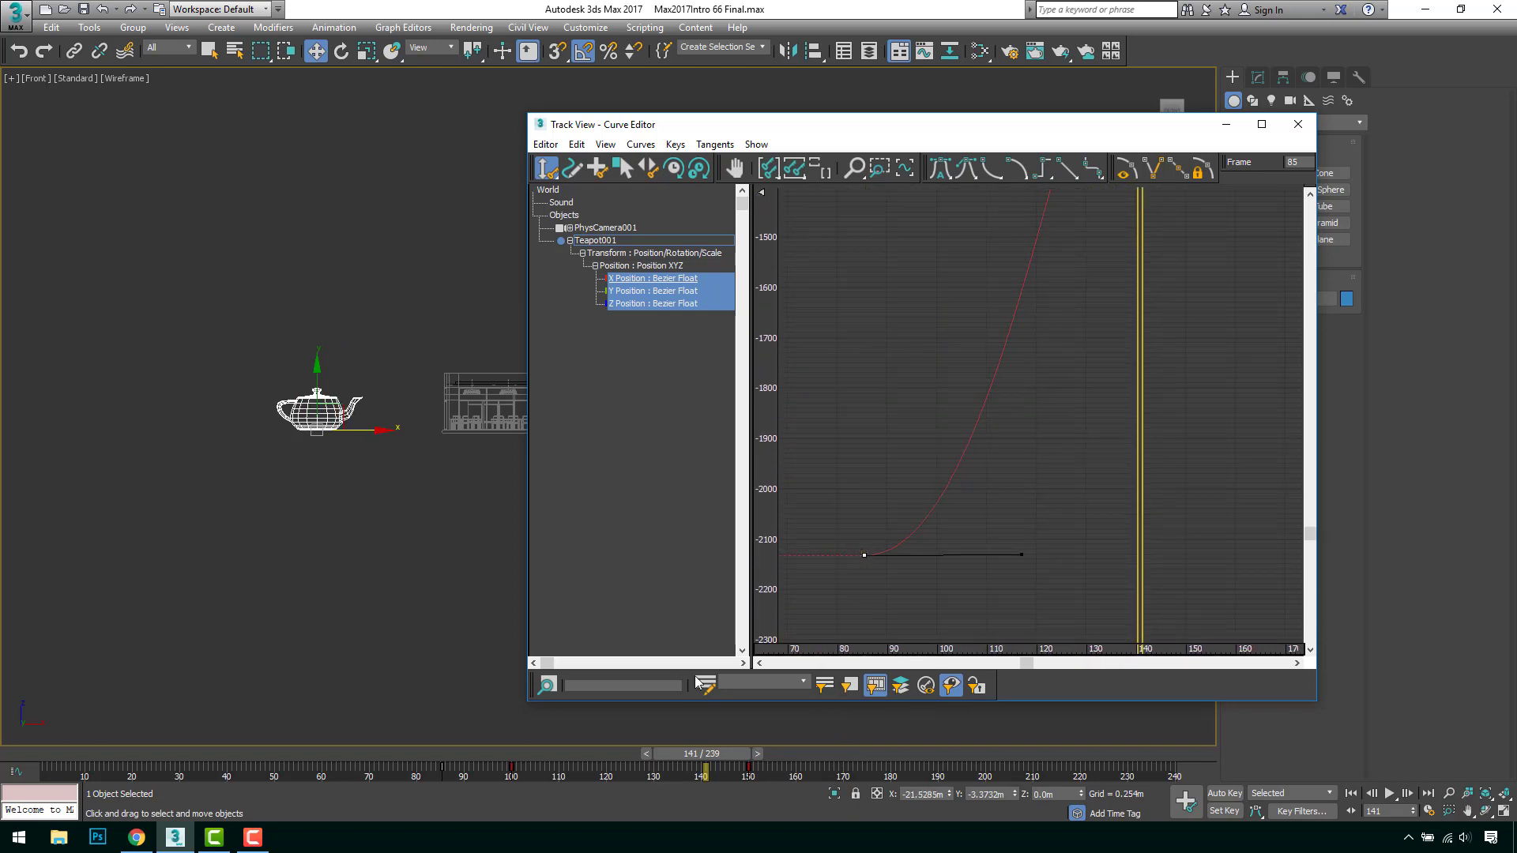
drag(717, 755, 425, 750)
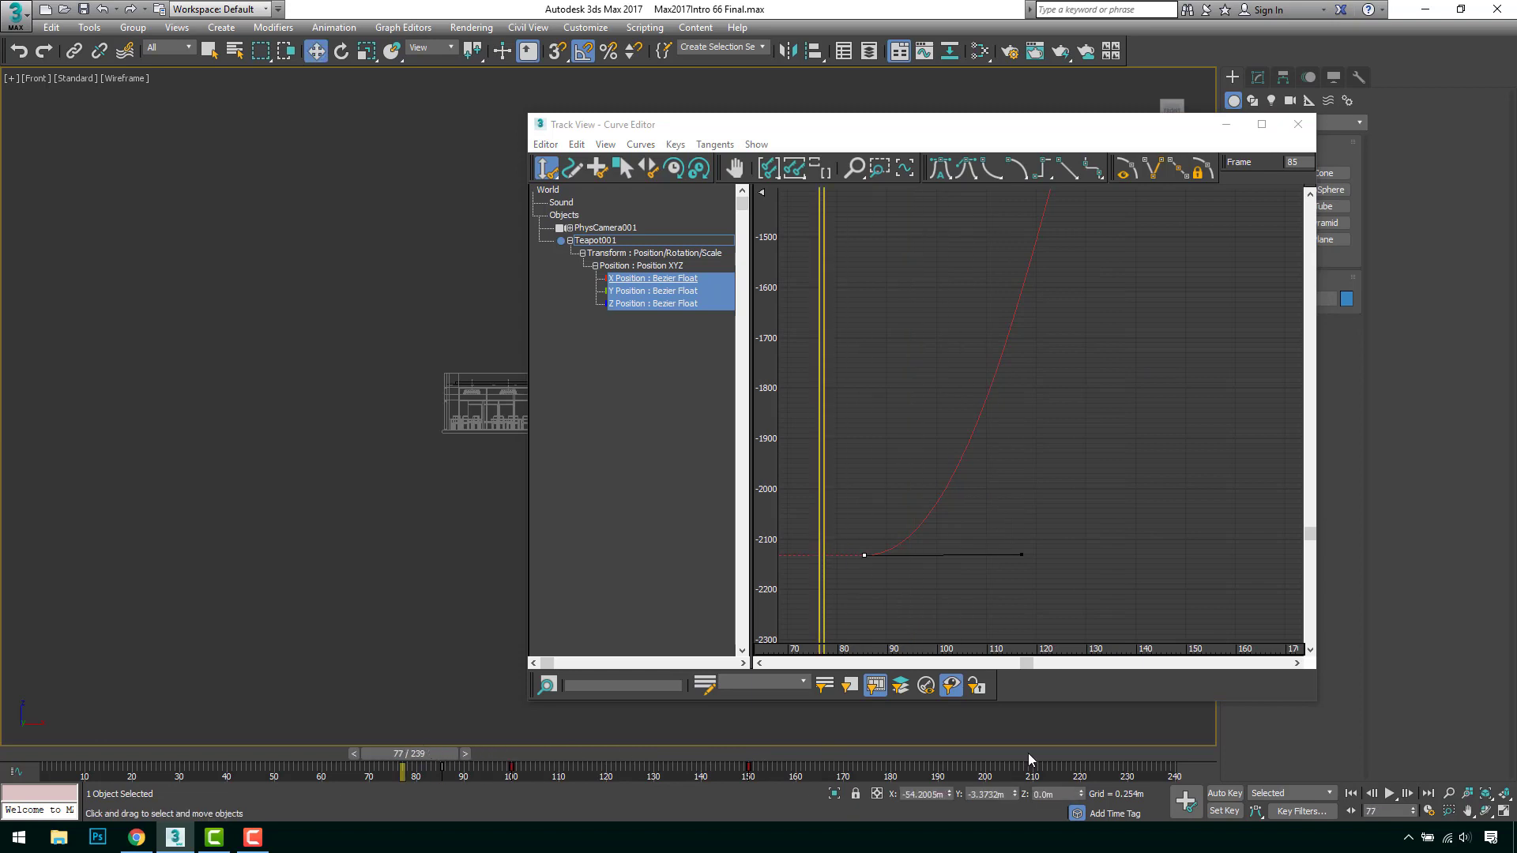
click(1389, 795)
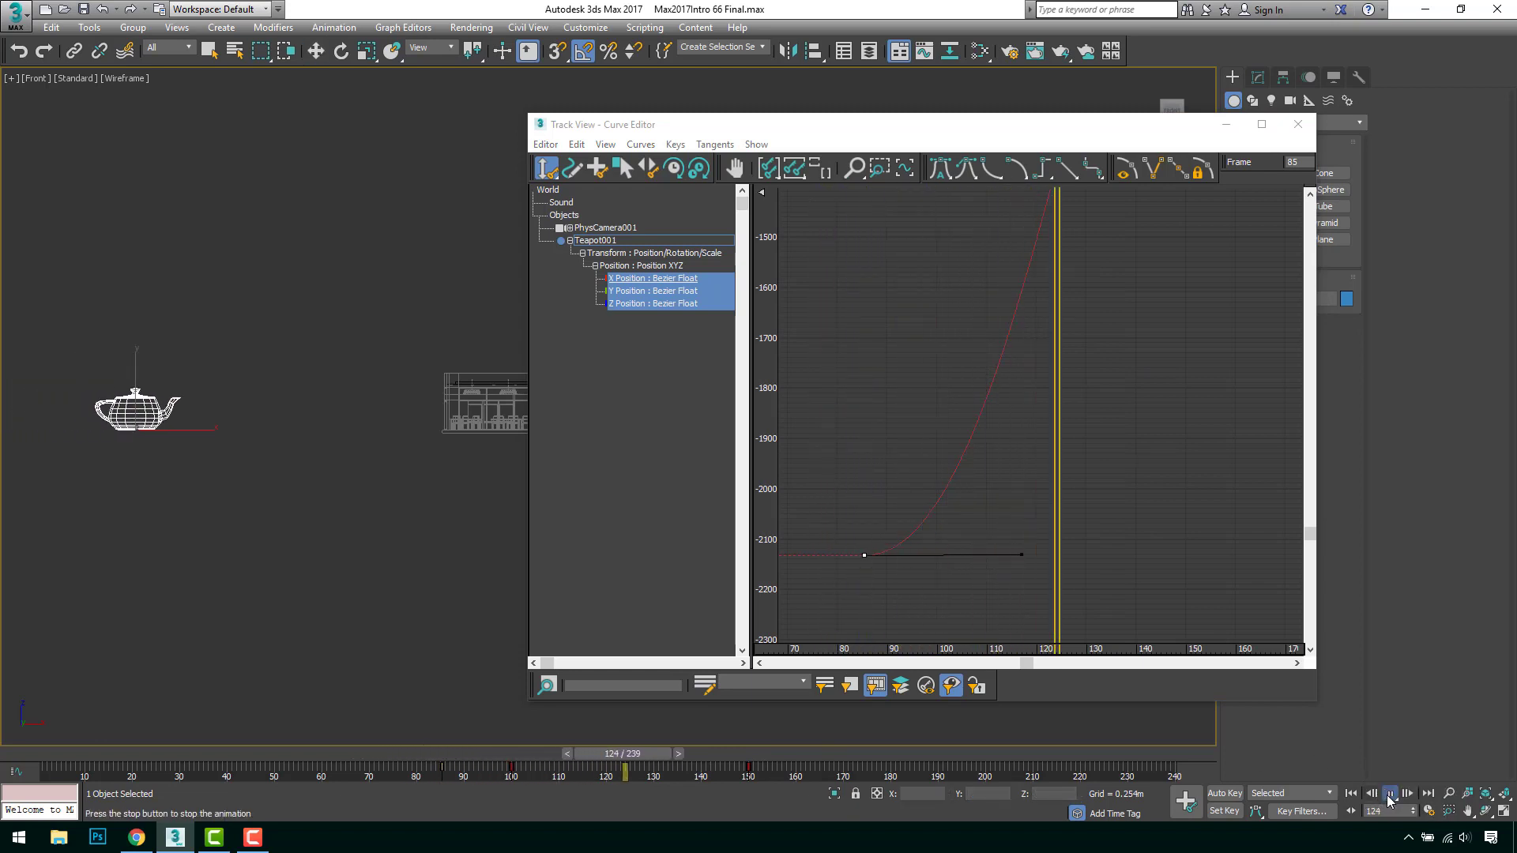
click(1389, 796)
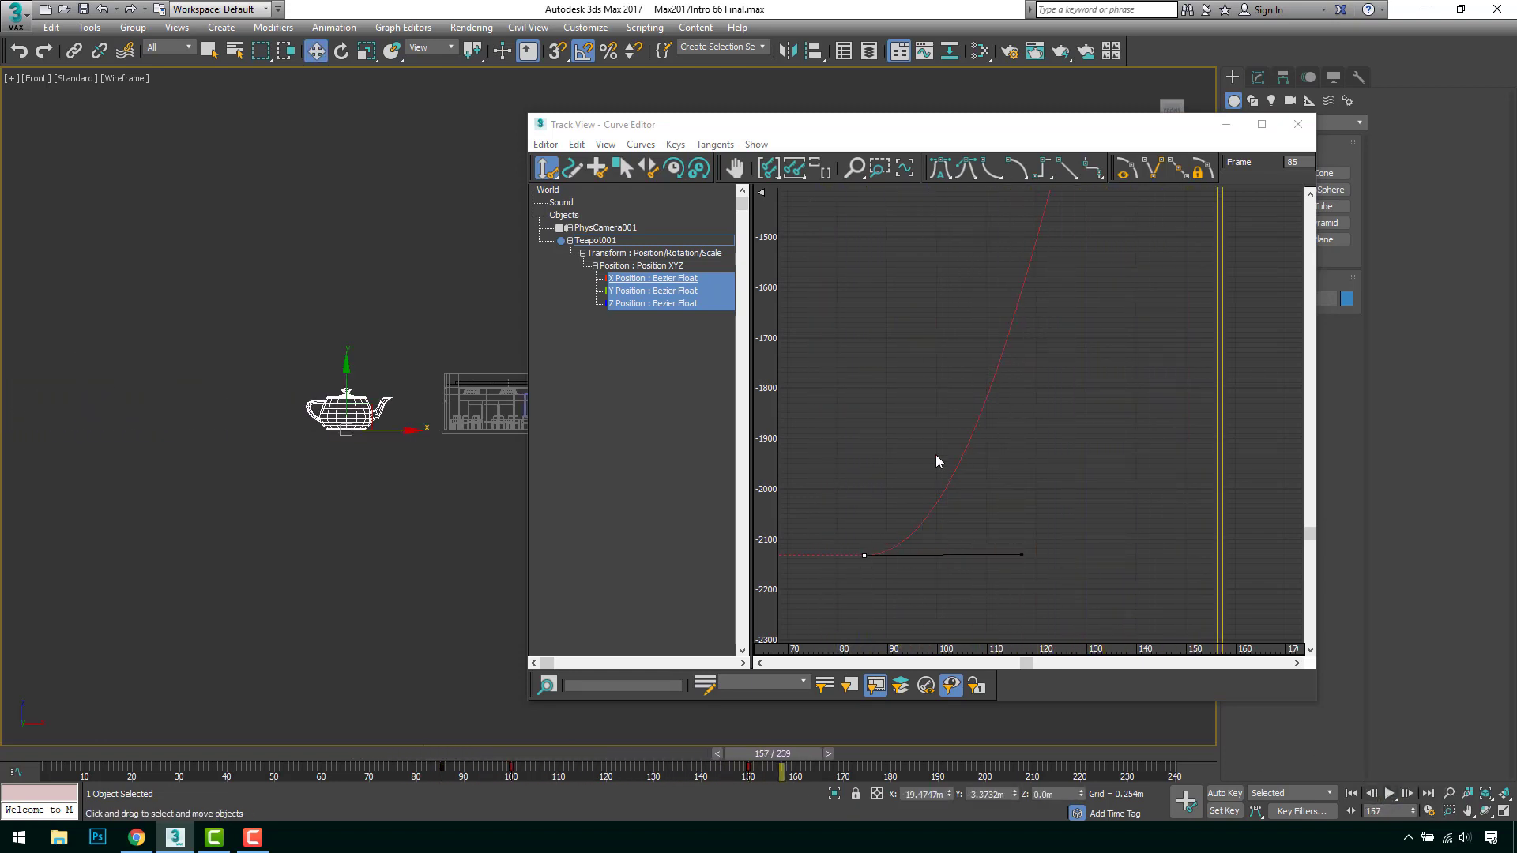
Close the Curve Editor and delete the teapot from the scene
click(1297, 124)
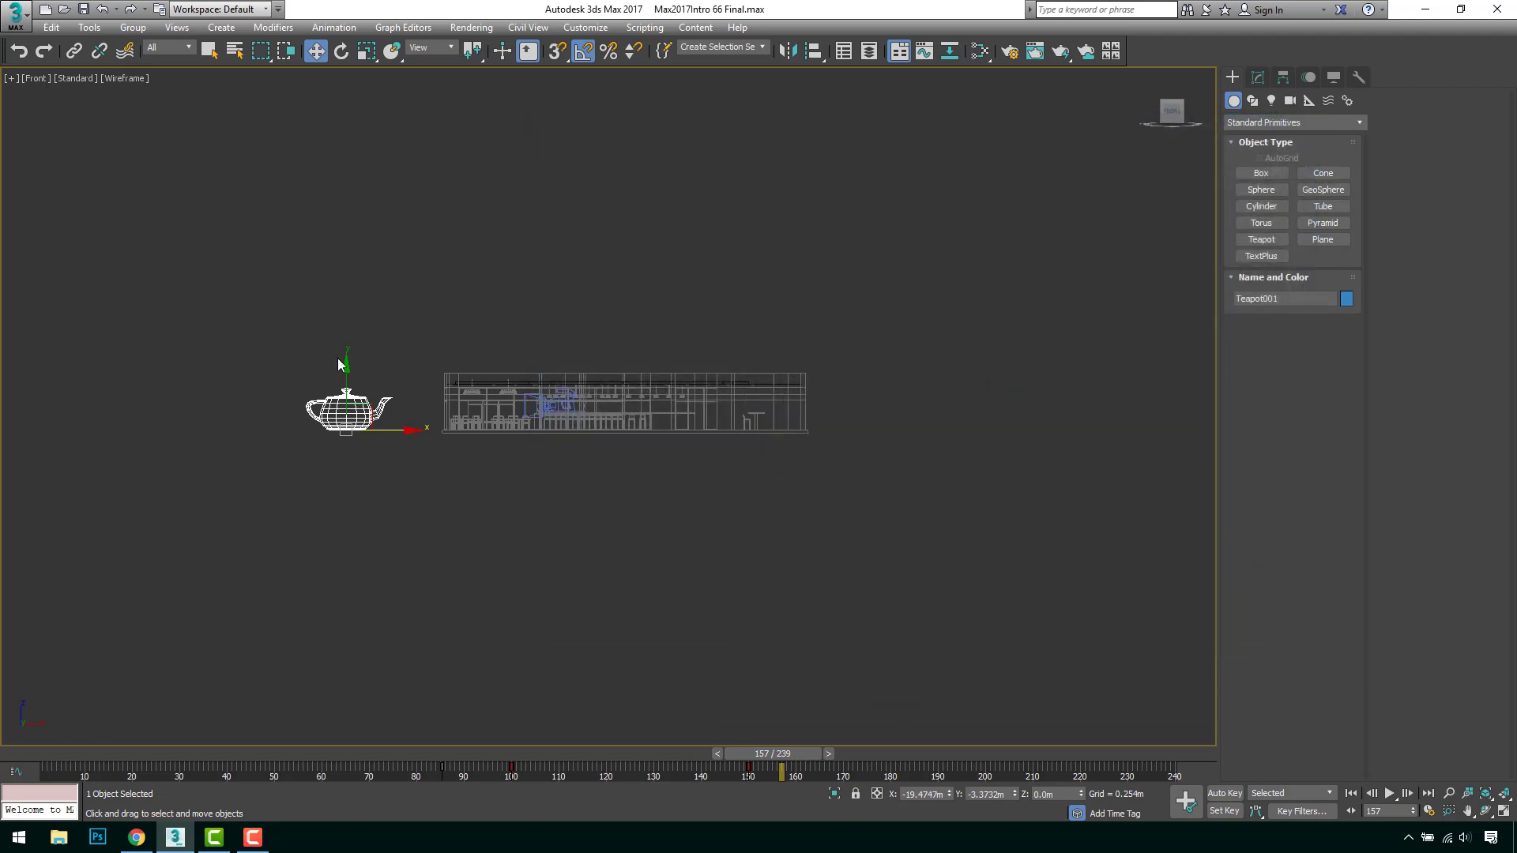
middle_drag(394, 377, 460, 389)
key(Delete)
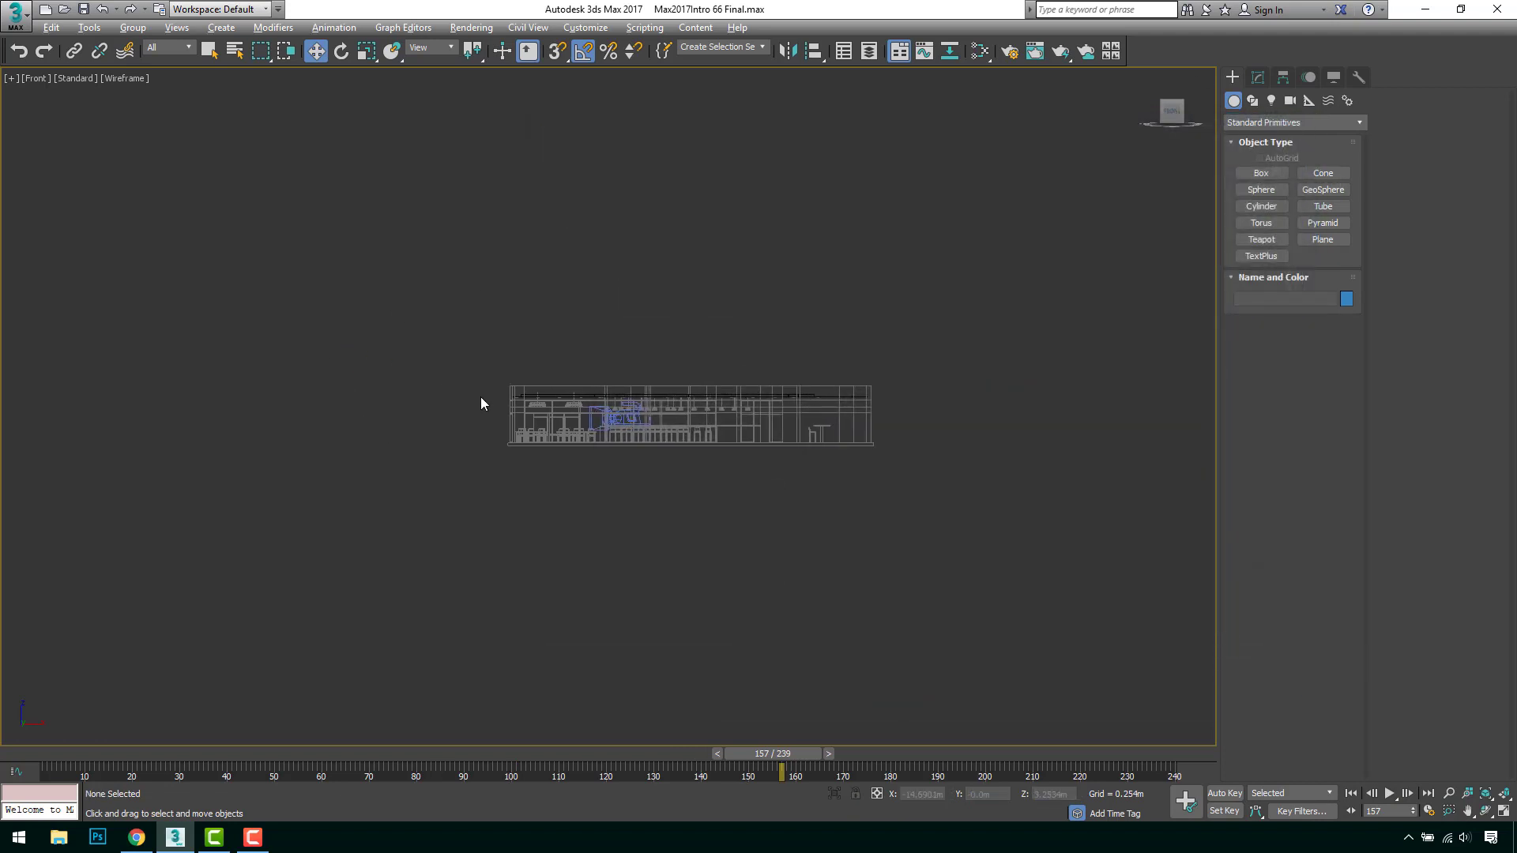
Switch to the four-viewport layout and zoom the Top and Front views to fit the whole building
key(alt+w)
click(433, 324)
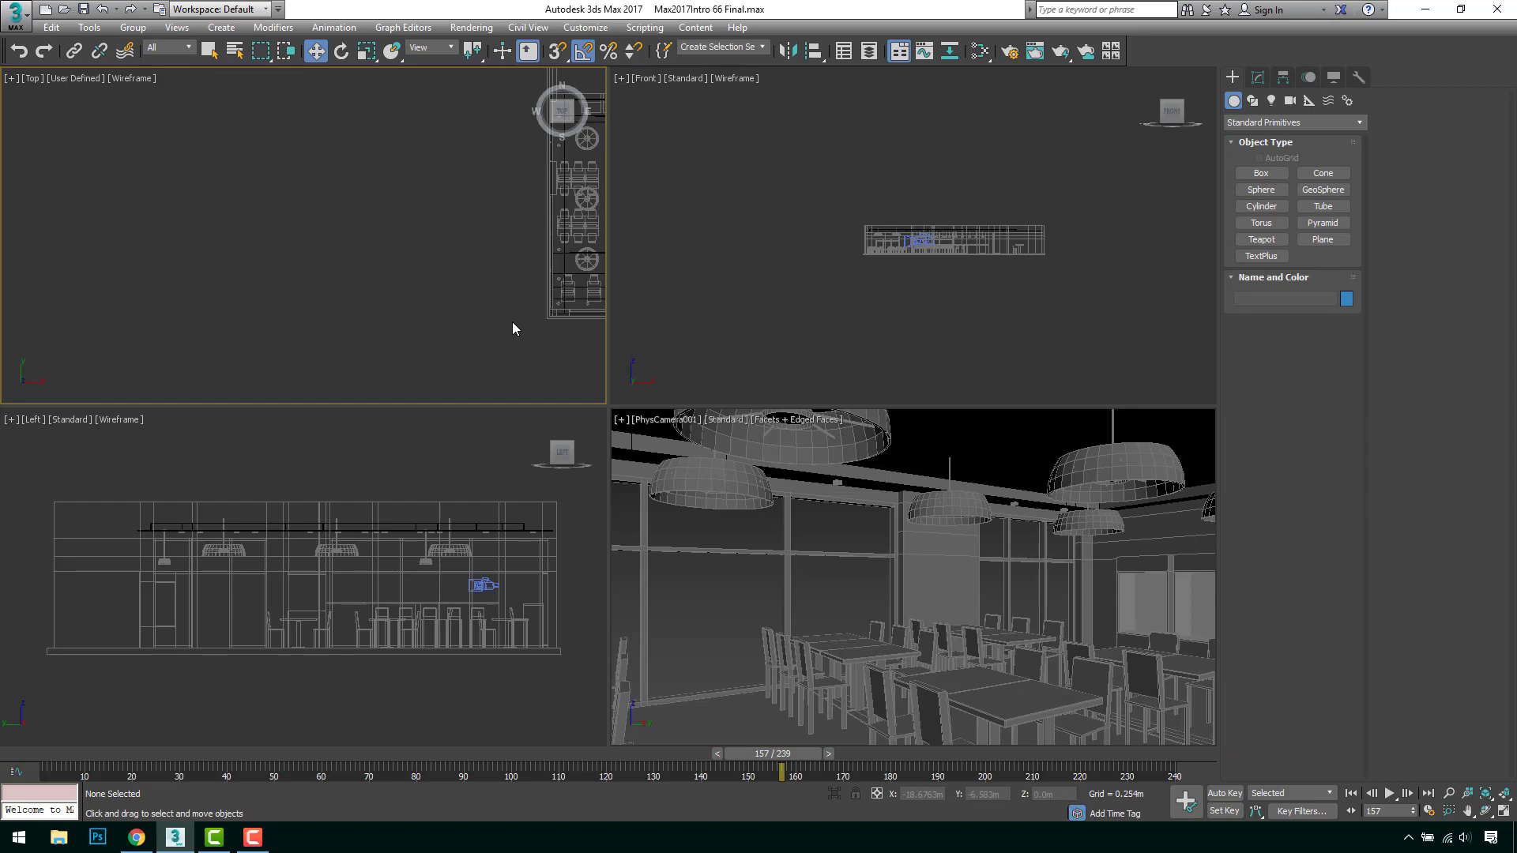
key(z)
click(770, 300)
key(z)
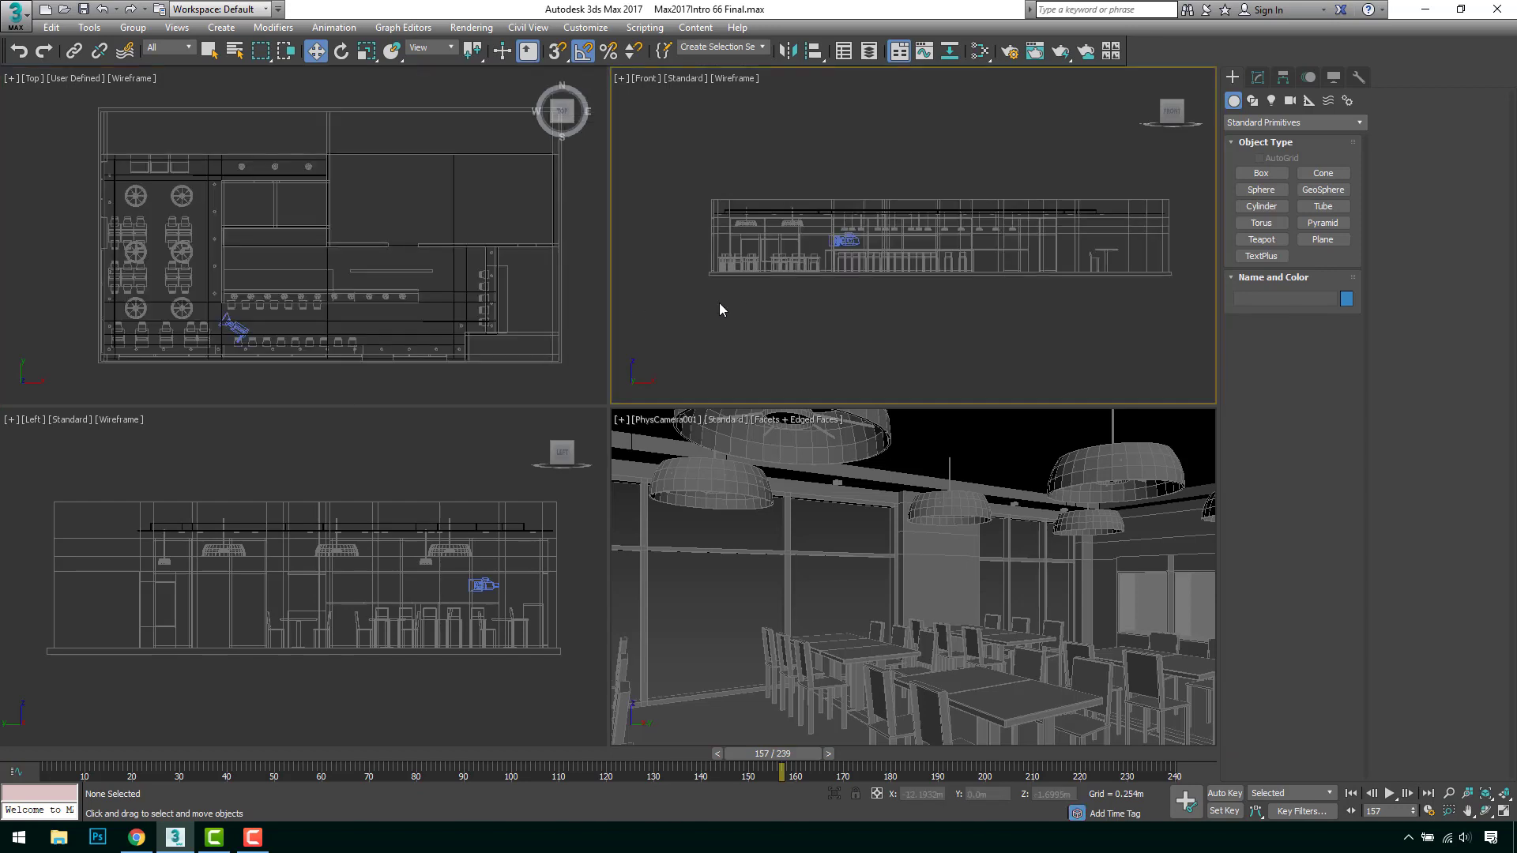
click(433, 482)
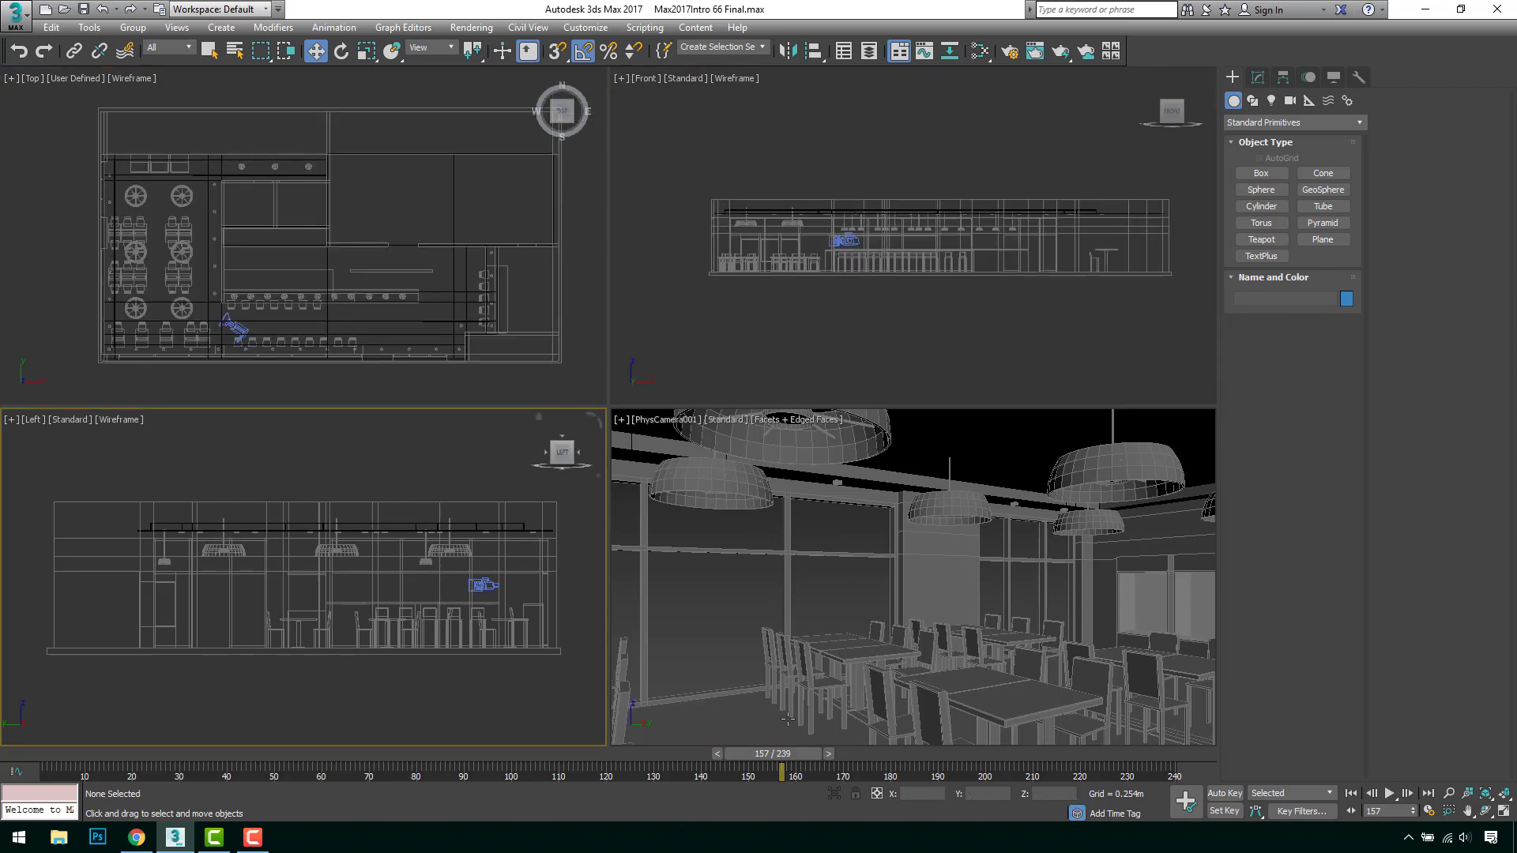
Rewind the time slider to about frame 8 and play back the camera's walkthrough in the PhysCamera001 view
click(236, 327)
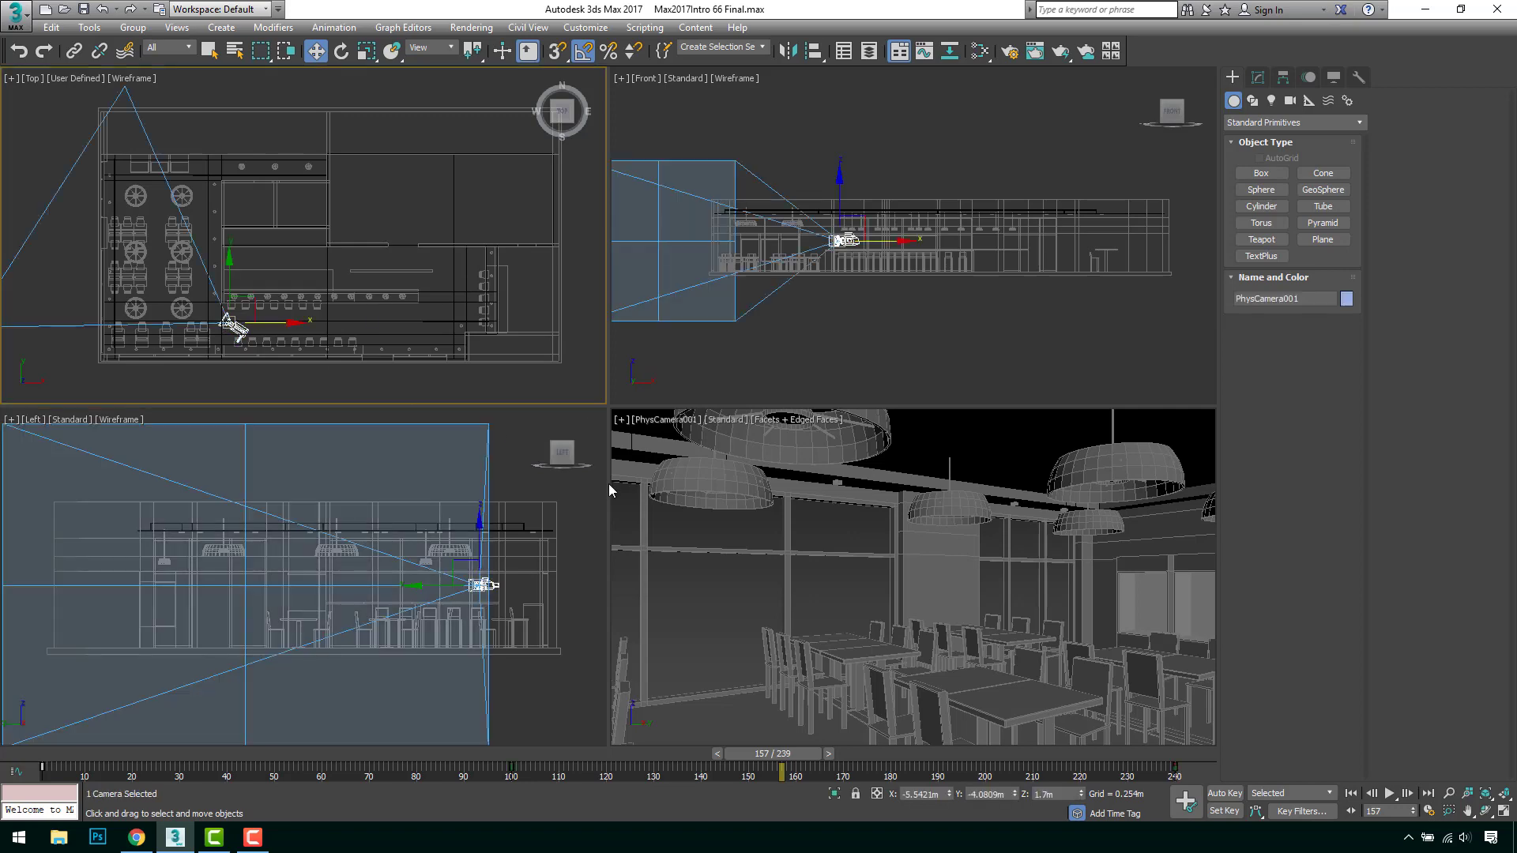
click(765, 605)
drag(777, 765, 64, 734)
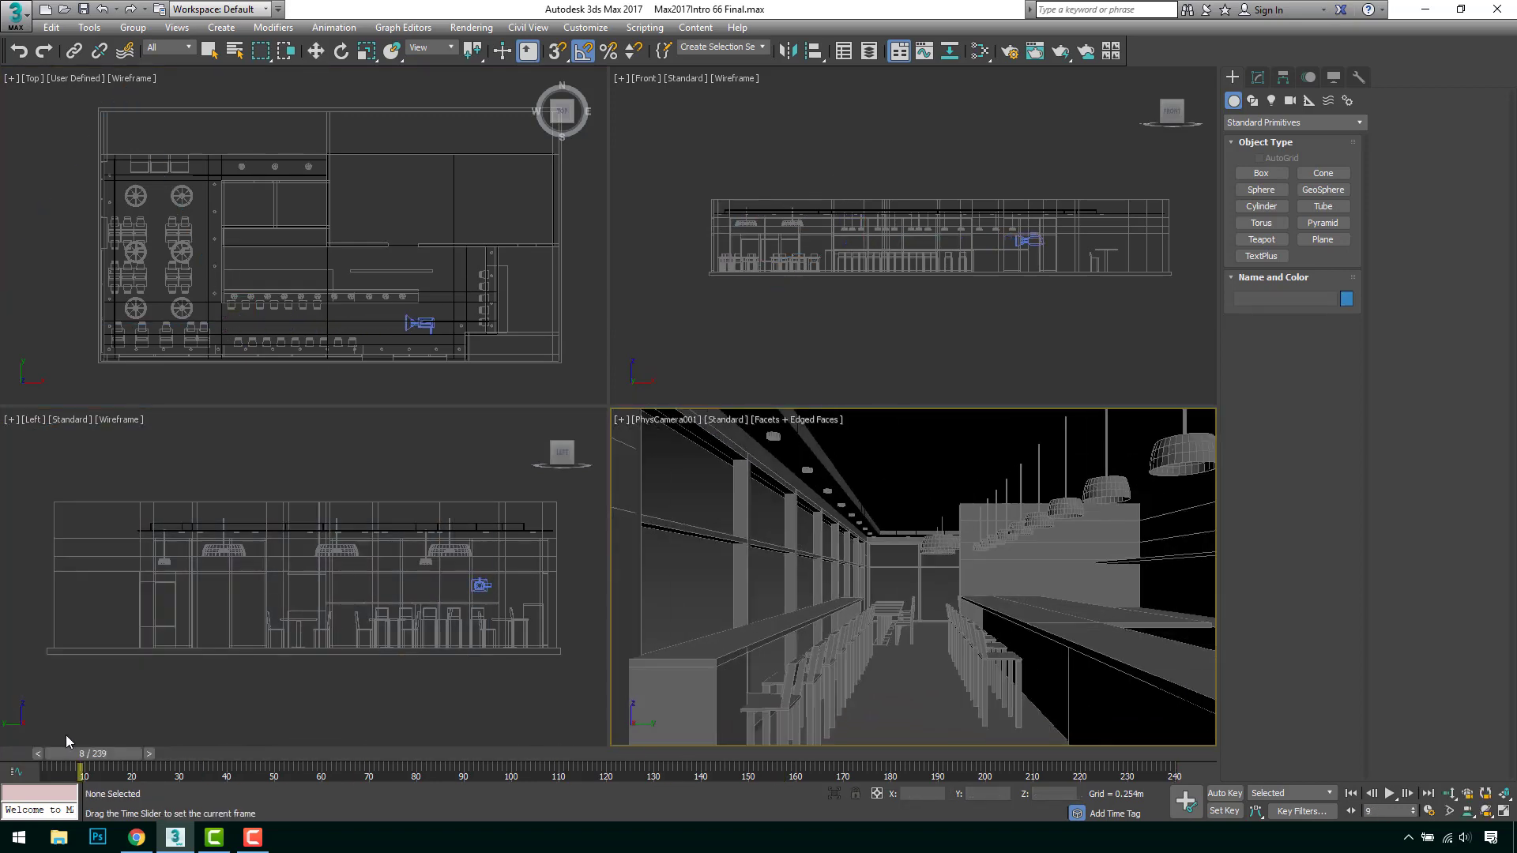
click(1390, 794)
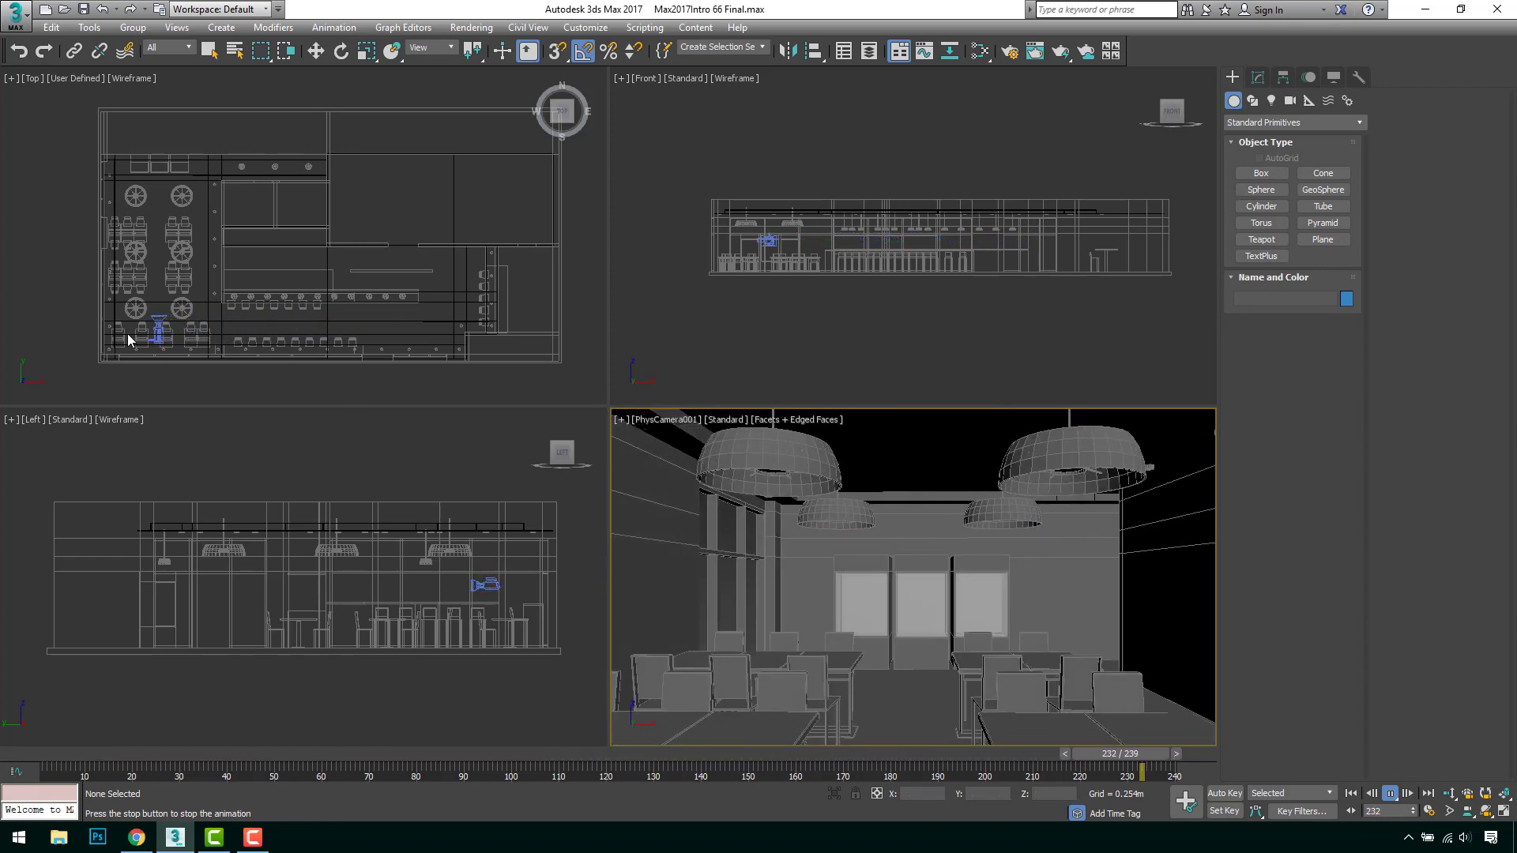
click(1391, 795)
Limit the selection filter to Cameras and select PhysCamera001 in the Top view
click(387, 324)
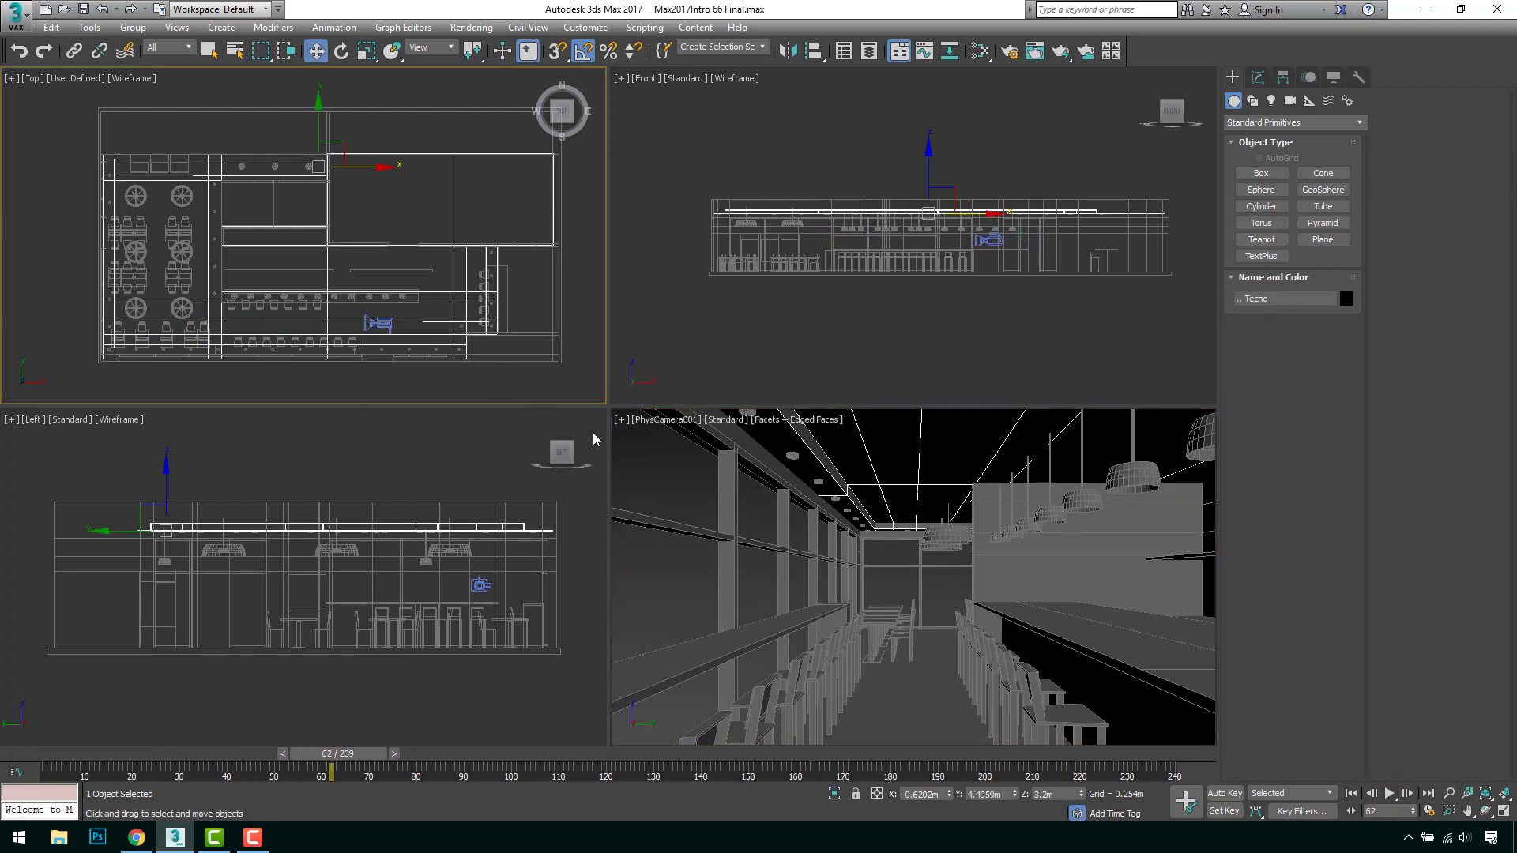
click(167, 49)
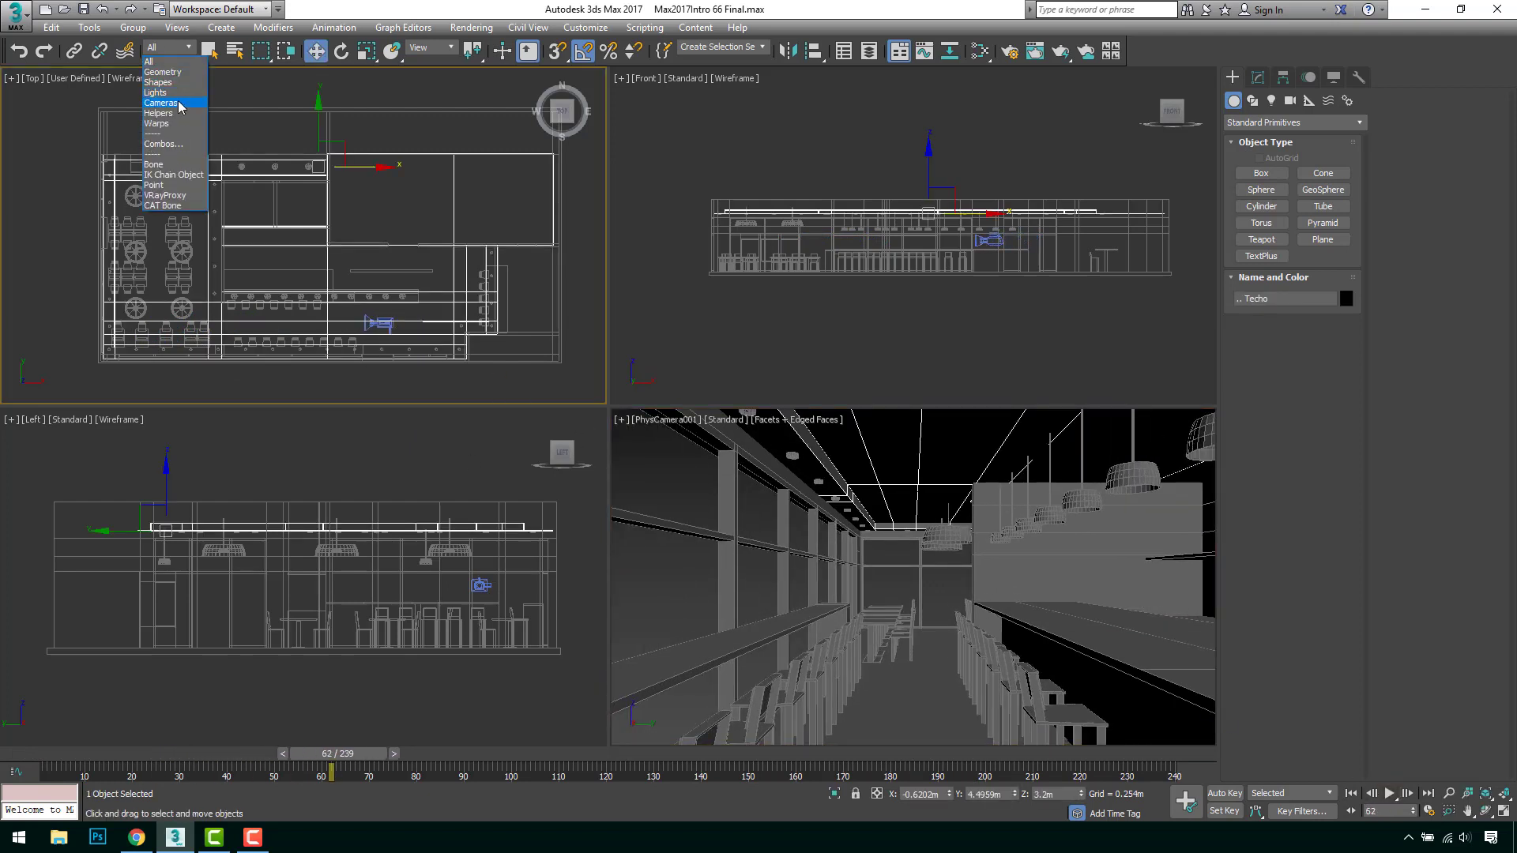
click(179, 104)
click(379, 323)
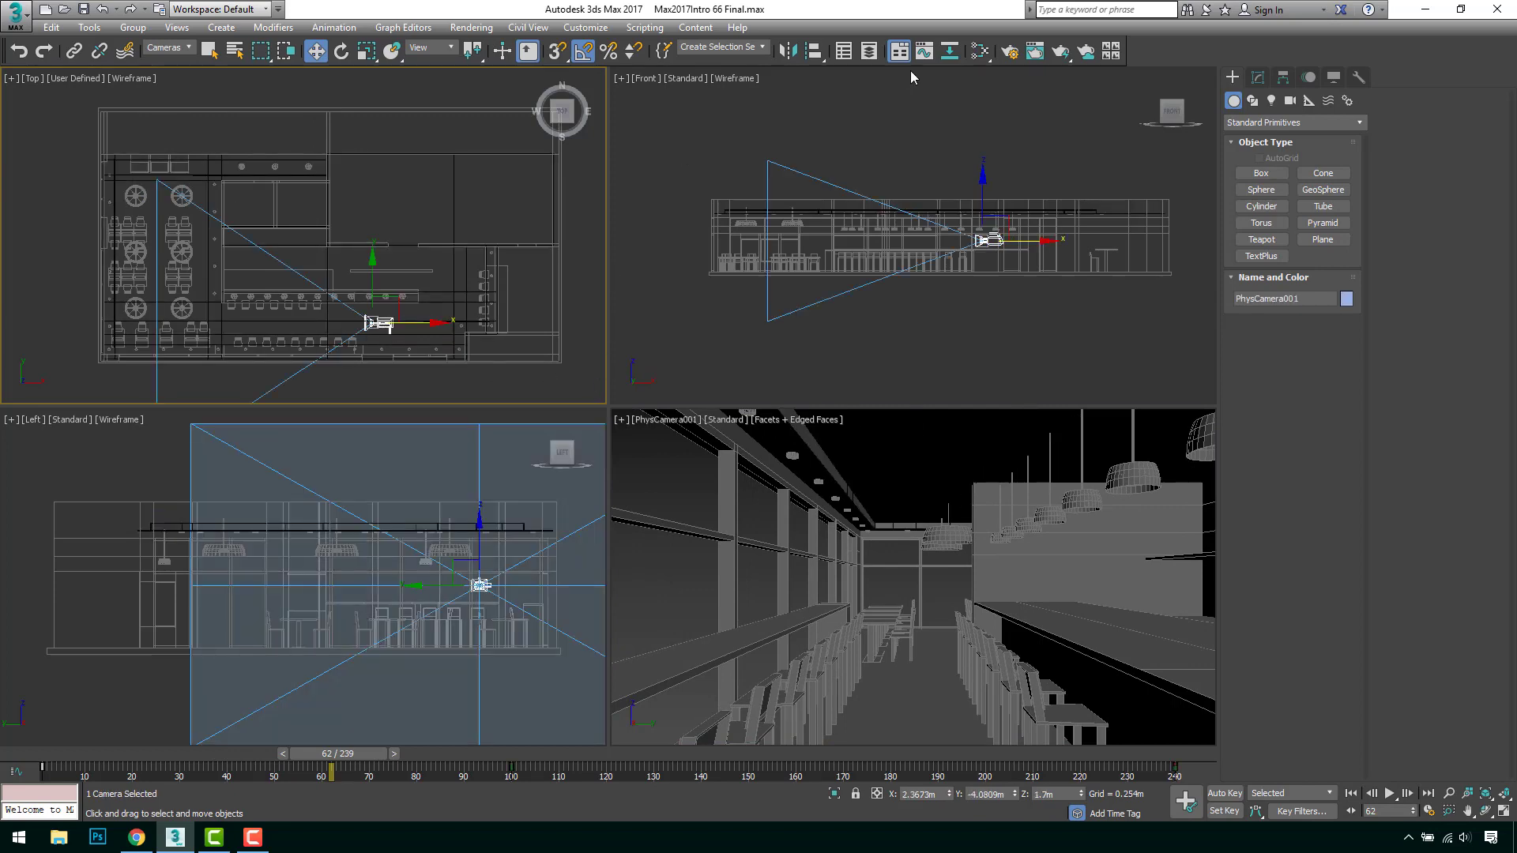
click(924, 51)
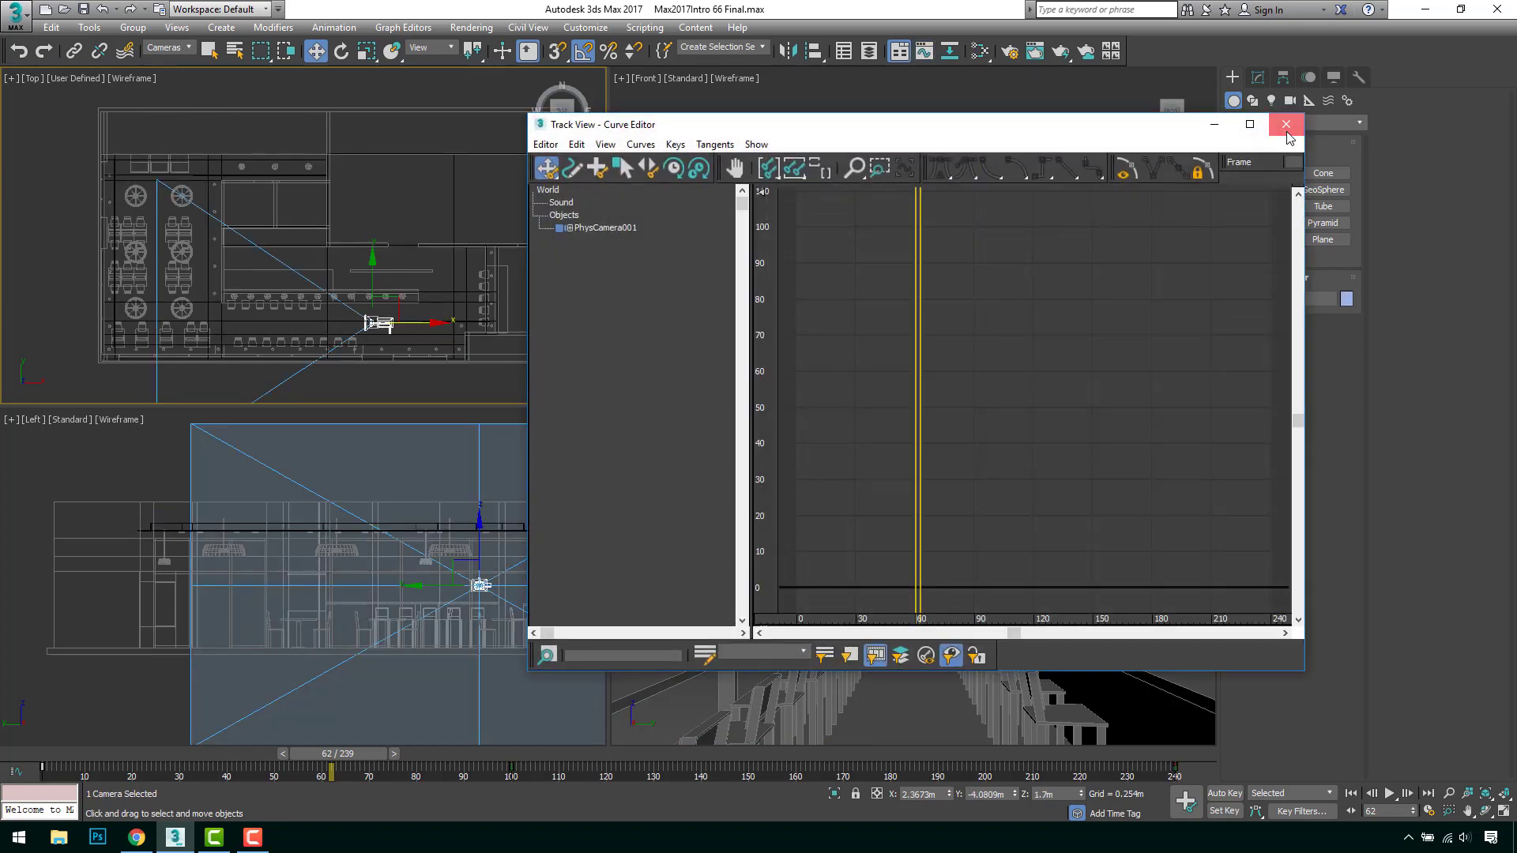
click(1285, 124)
click(420, 27)
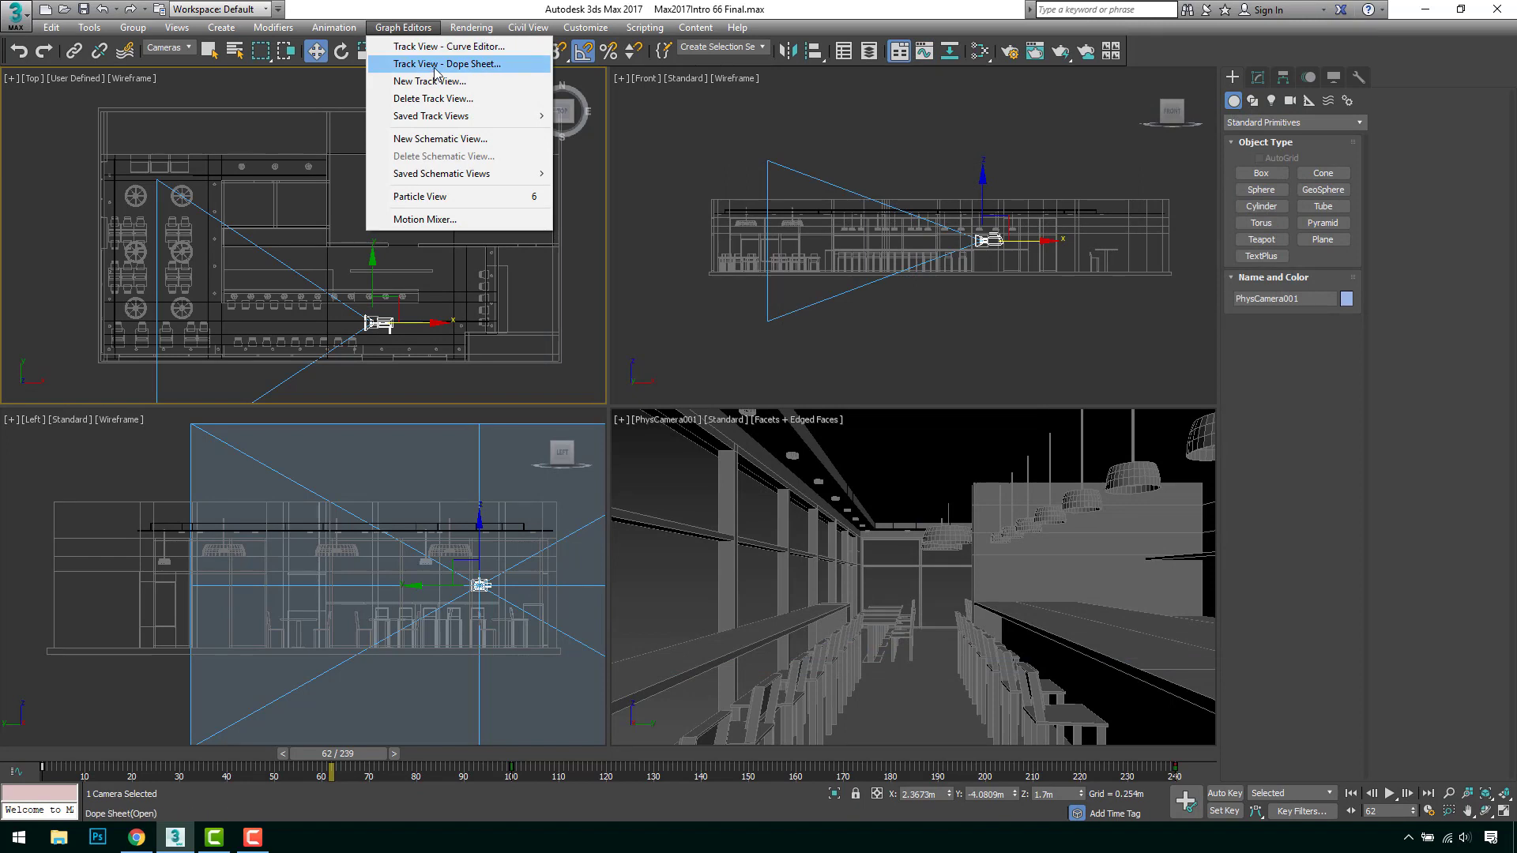
click(407, 308)
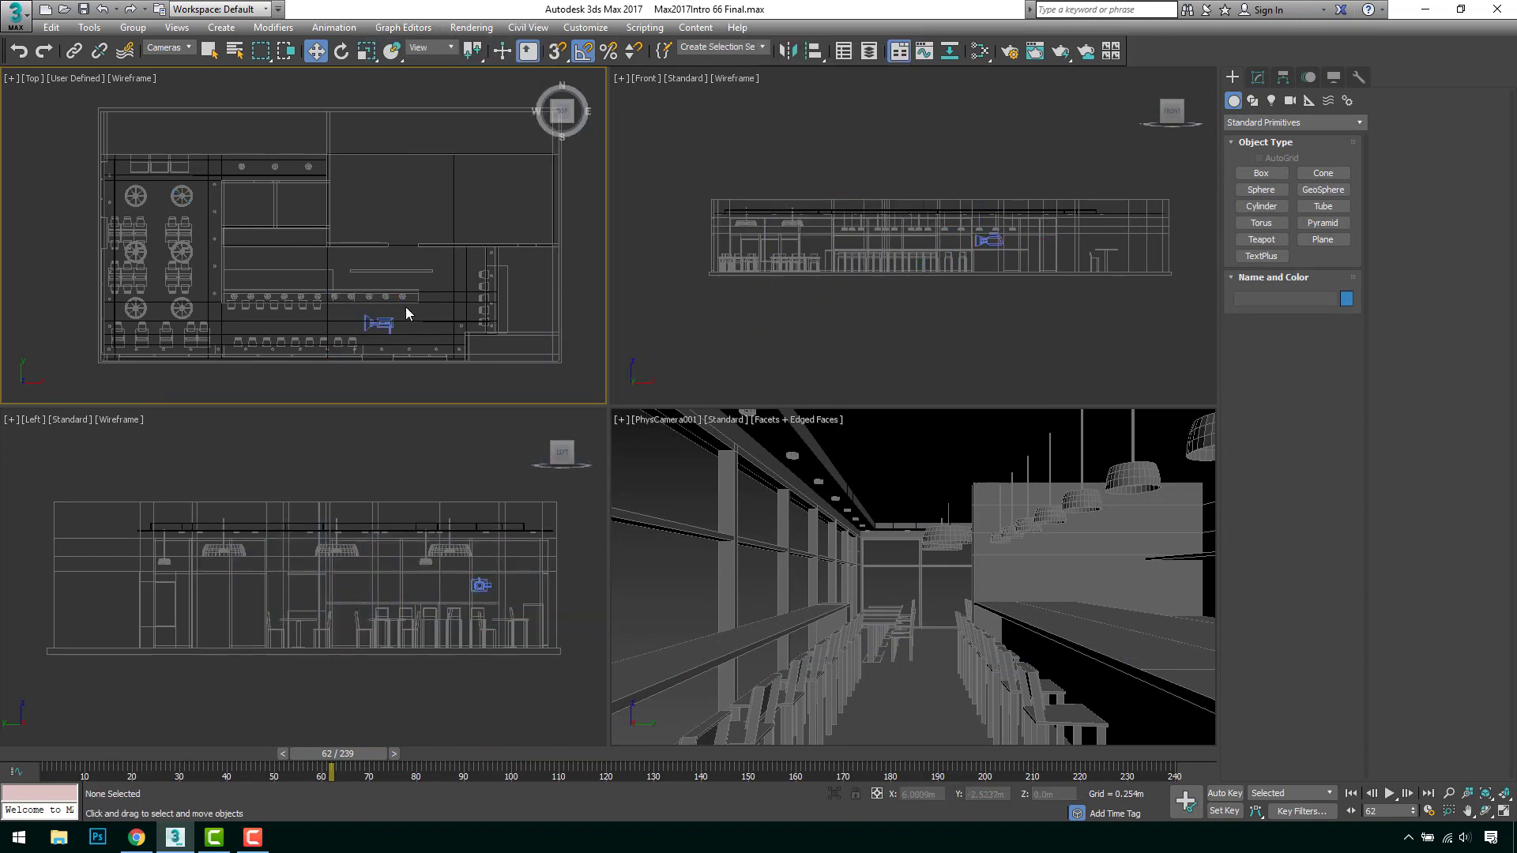
Select PhysCamera001 in the Top view, open it in the Curve Editor and expand its Transform tracks
click(381, 321)
right_click(380, 322)
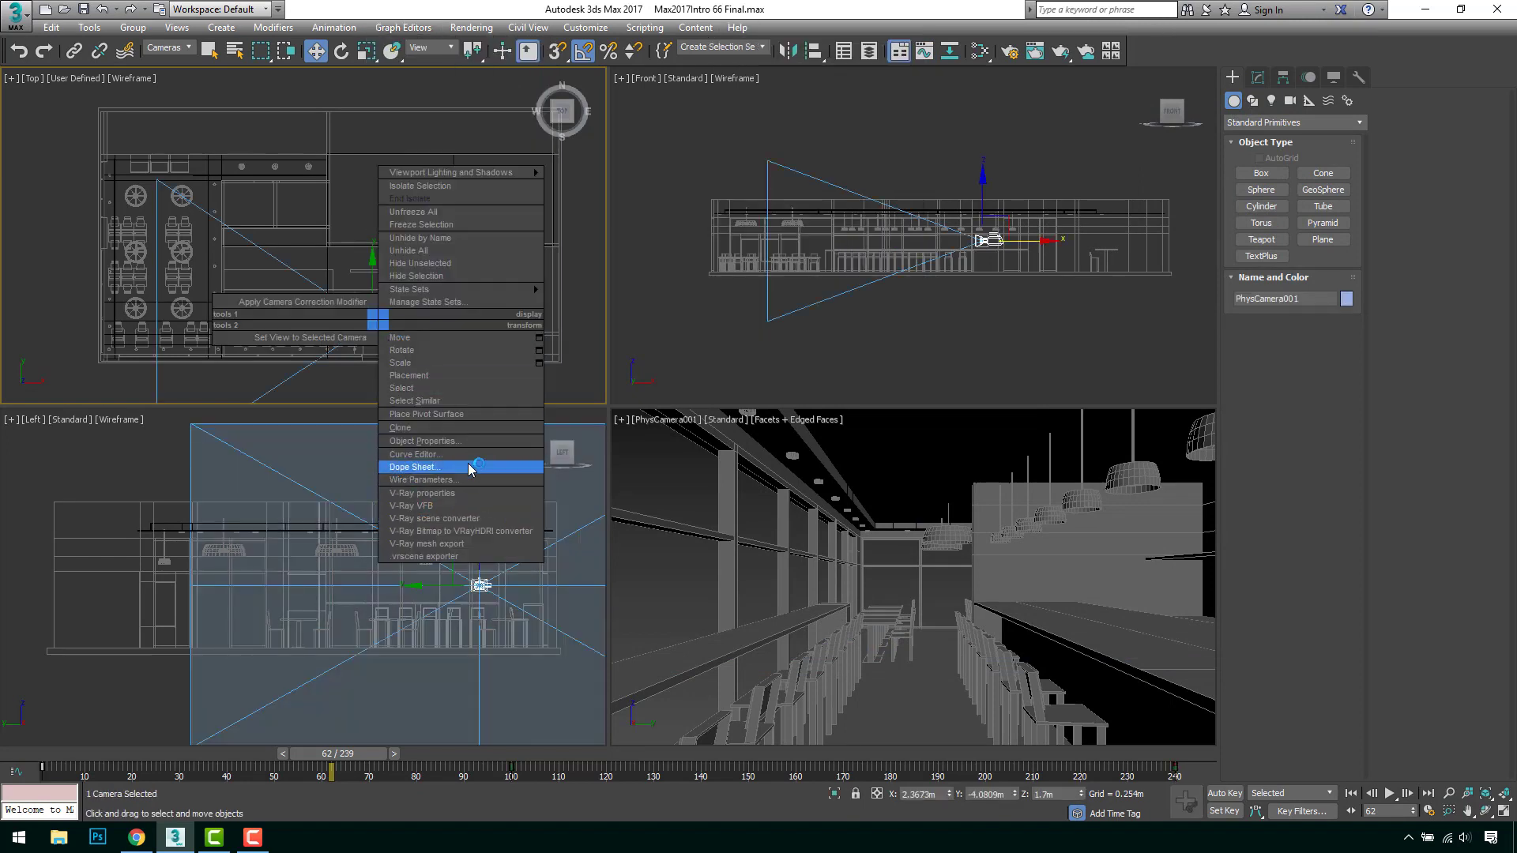
click(465, 457)
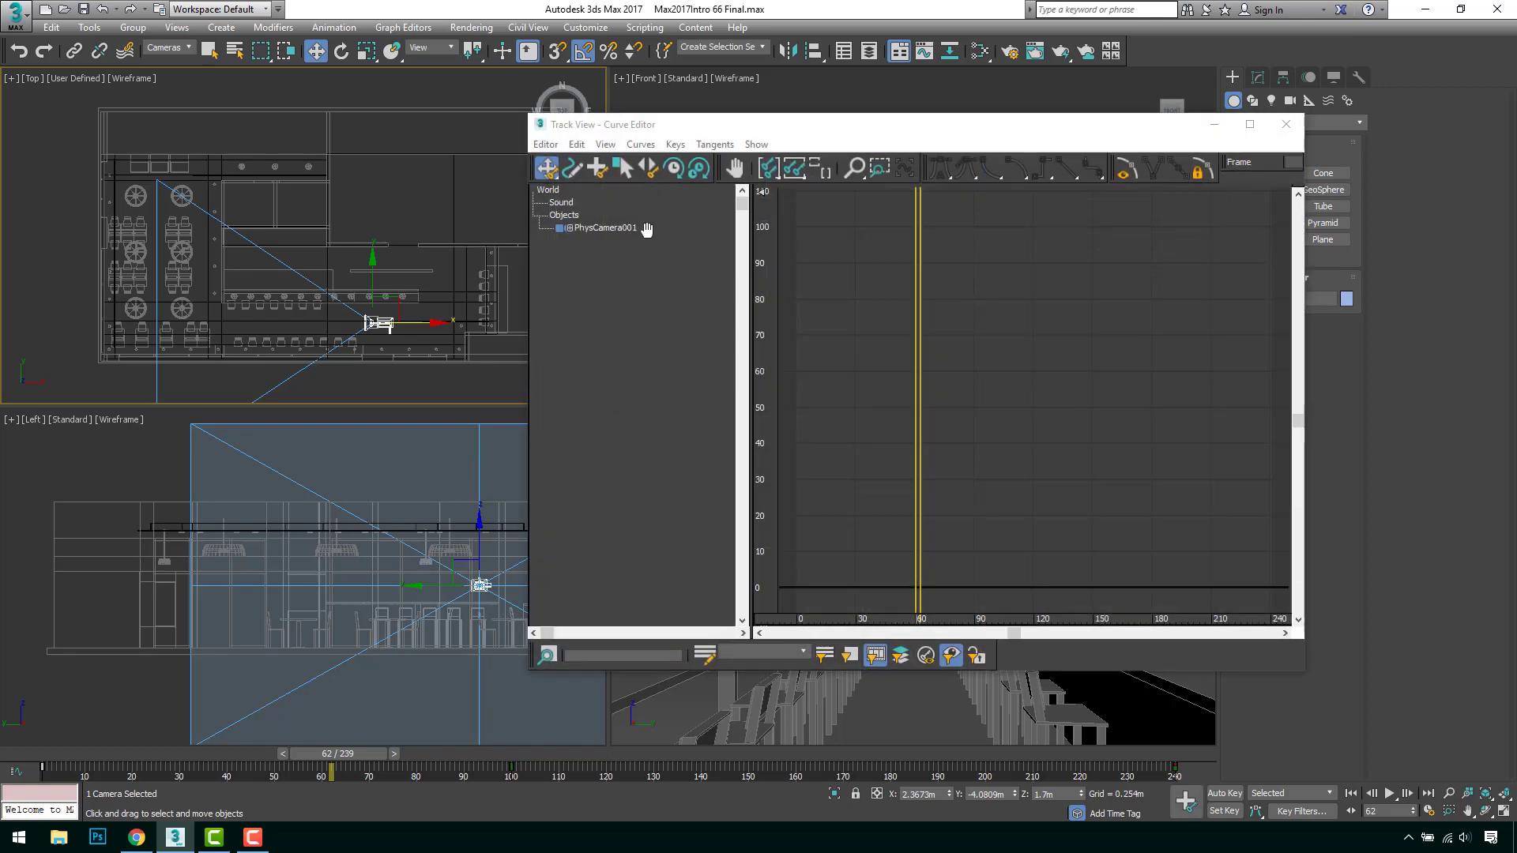
click(589, 231)
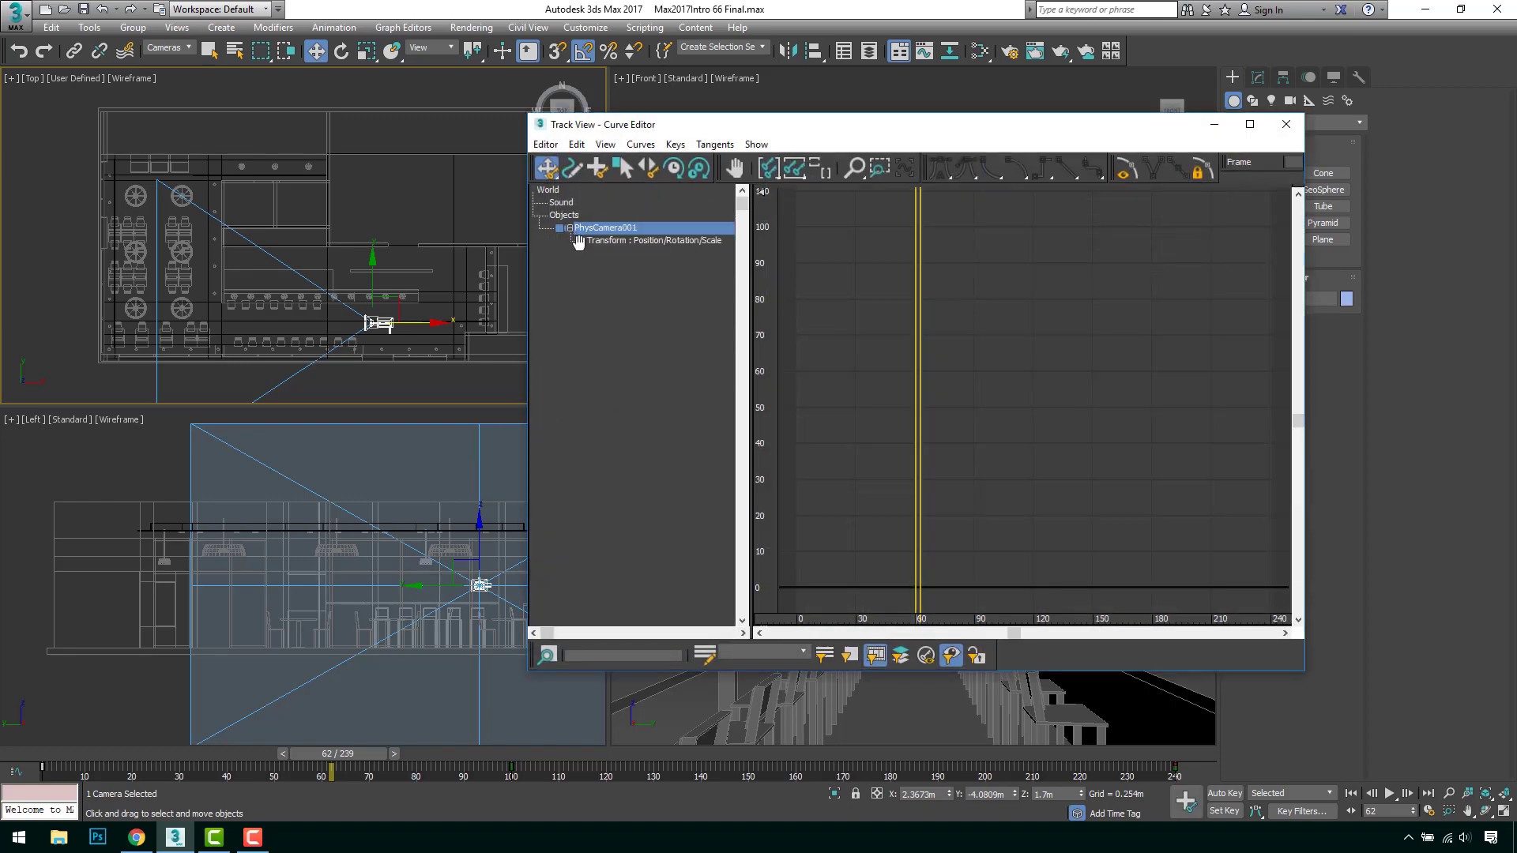
click(583, 241)
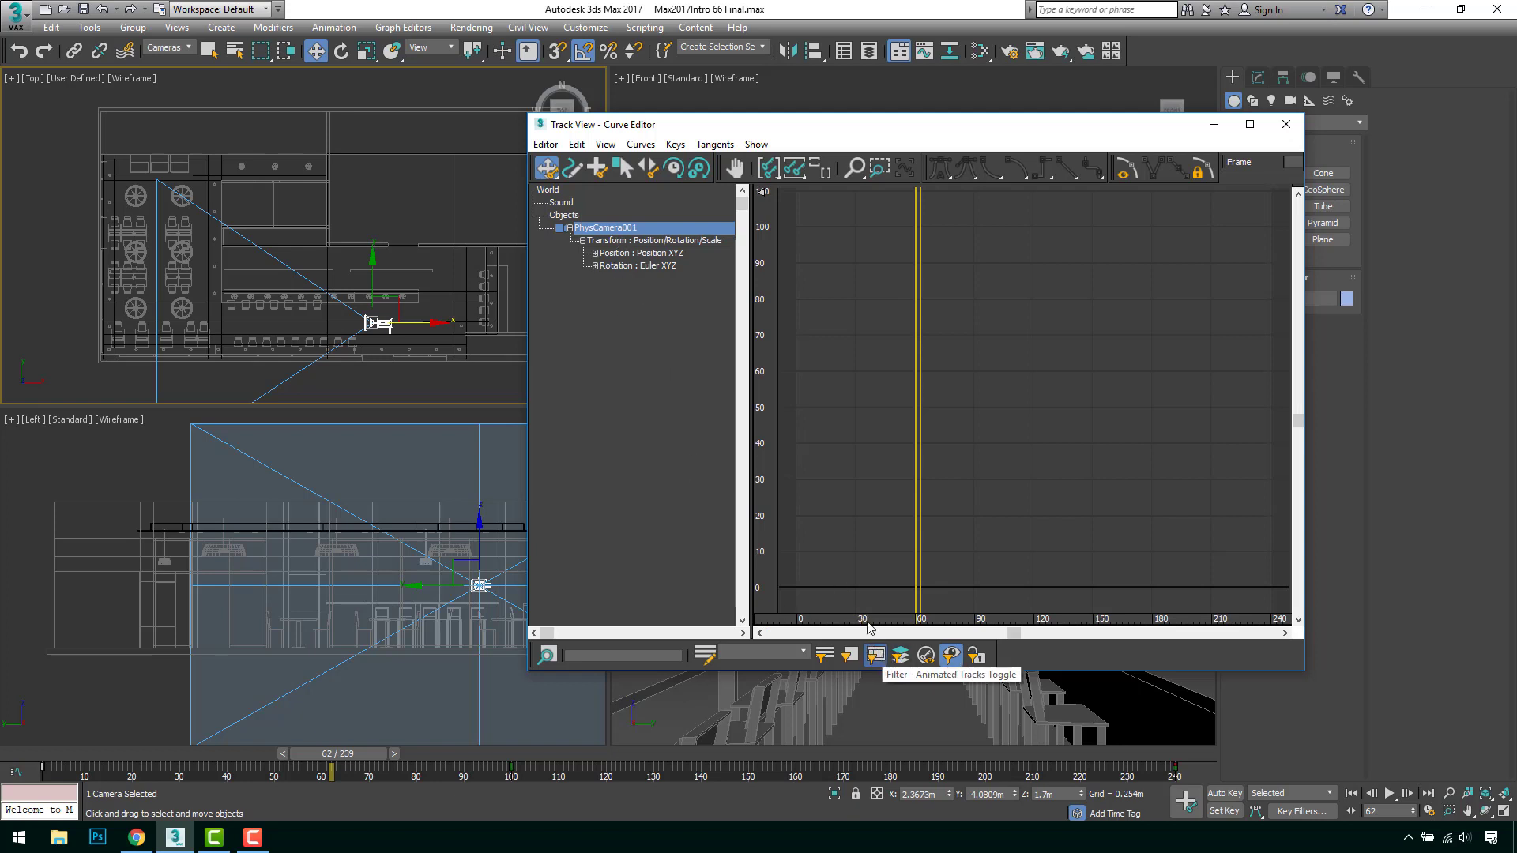
Widen the Curve Editor and show the camera's X, Y and Z Position curves at full extent
drag(715, 134, 679, 145)
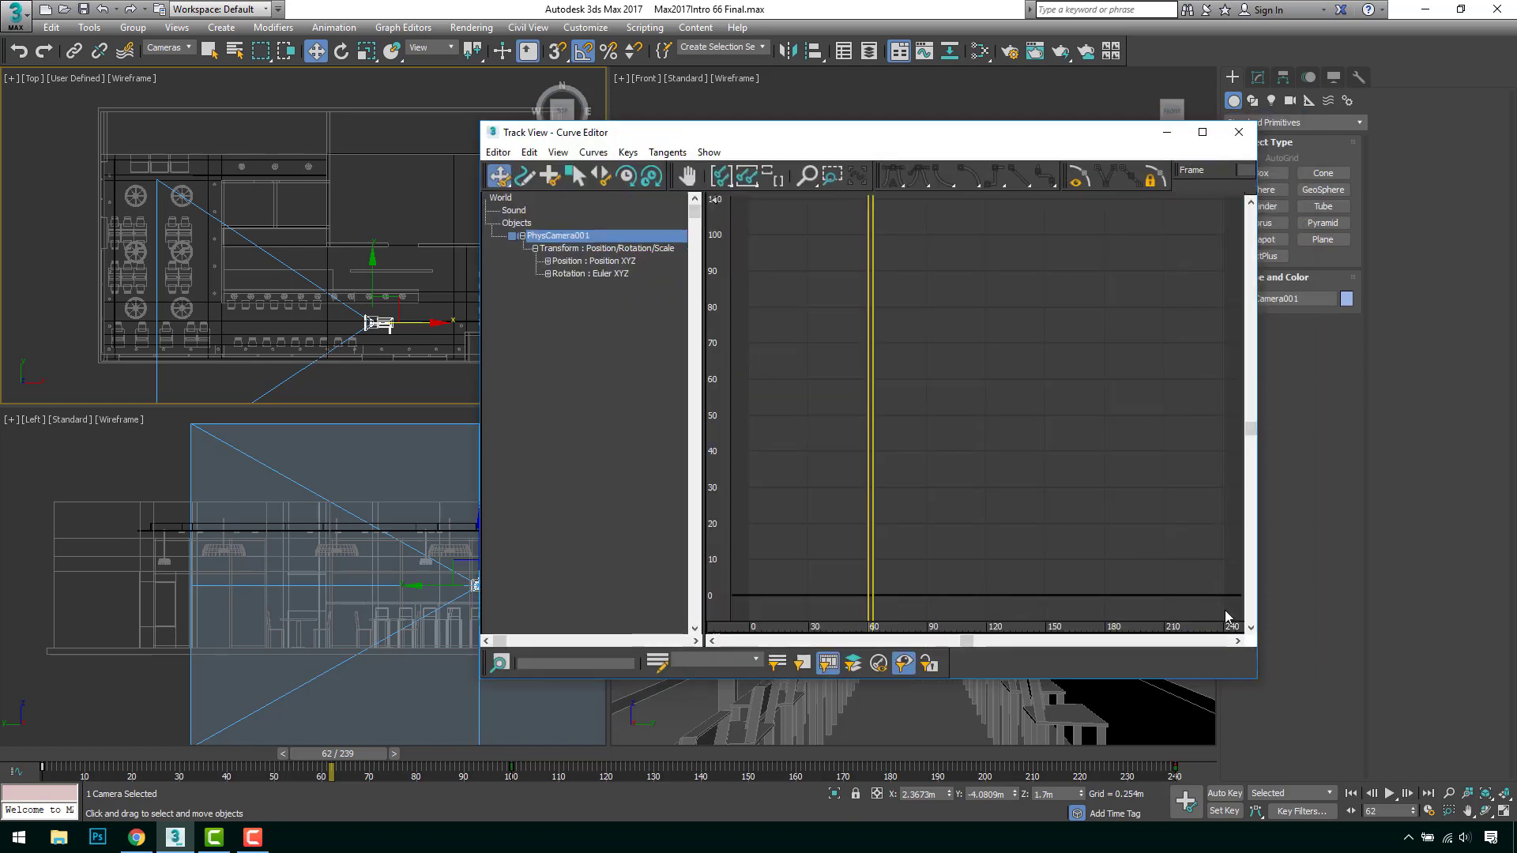
drag(1257, 666, 1338, 666)
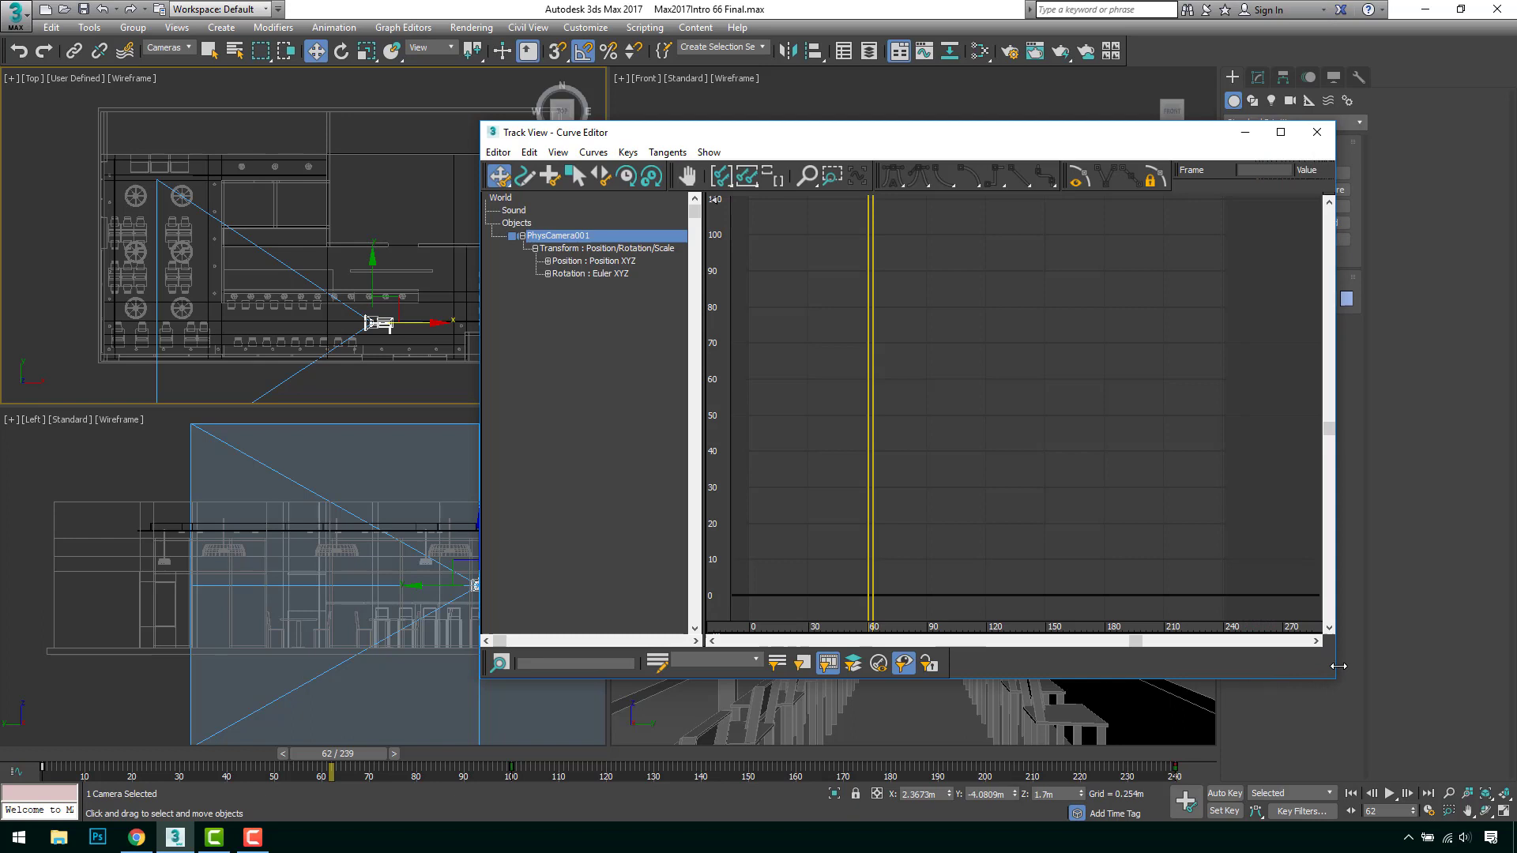
click(550, 262)
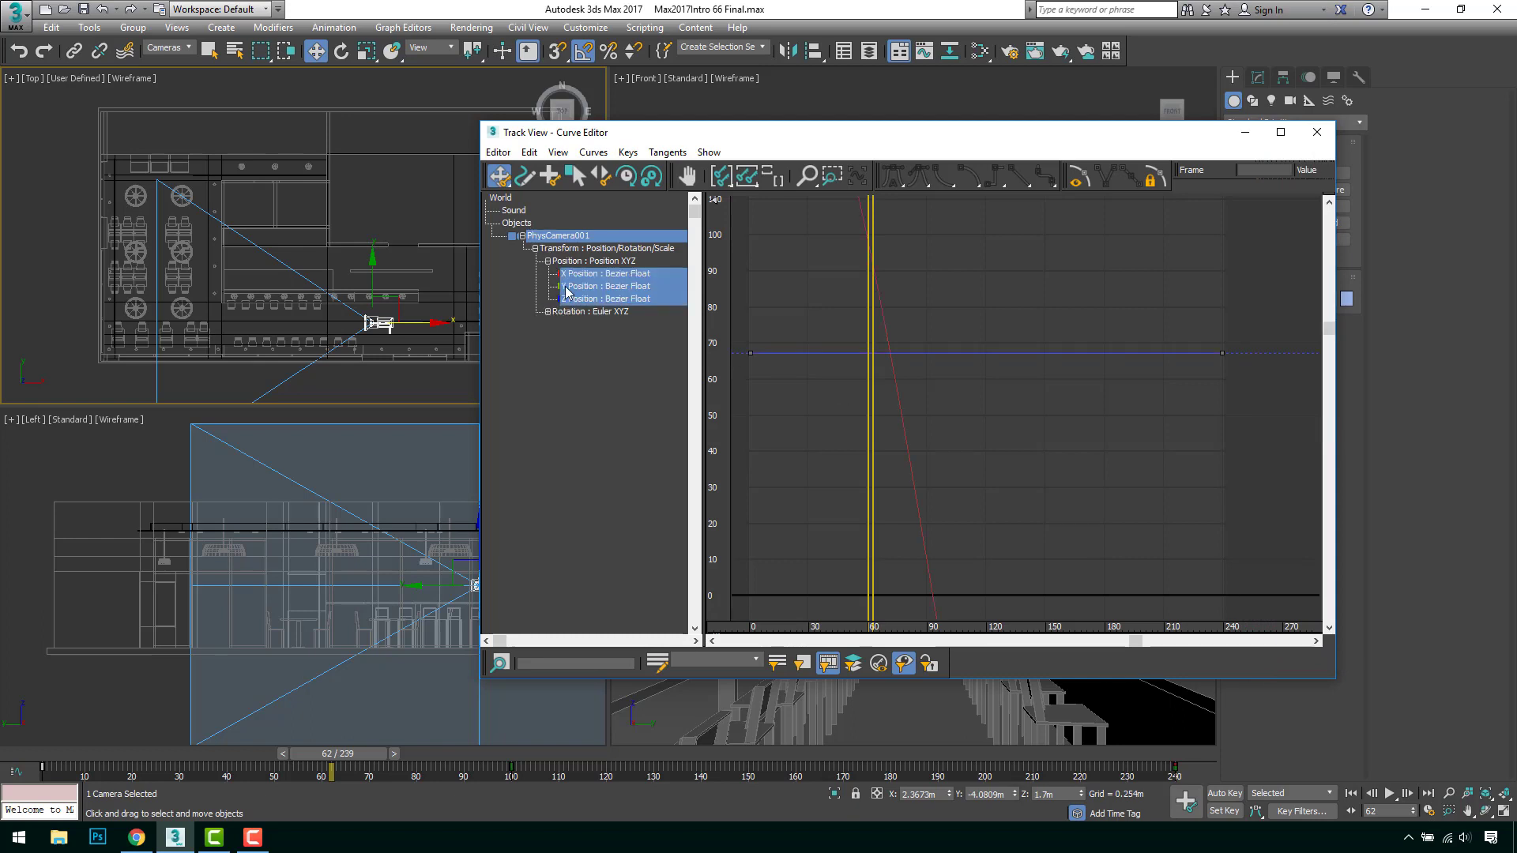
middle_drag(996, 493, 1043, 458)
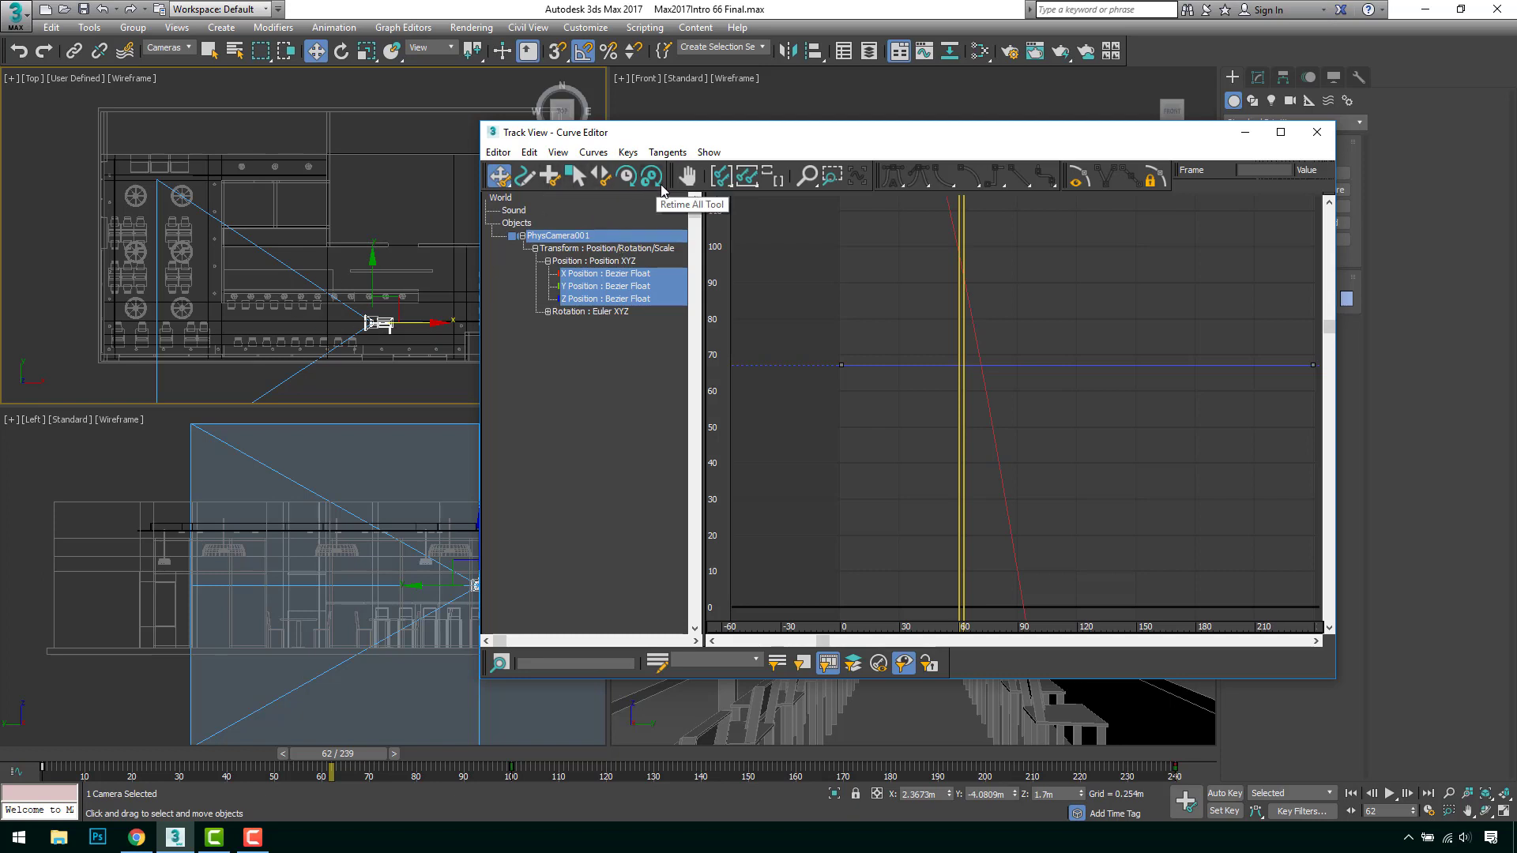
click(807, 177)
drag(1048, 357, 741, 361)
drag(1188, 402, 1068, 393)
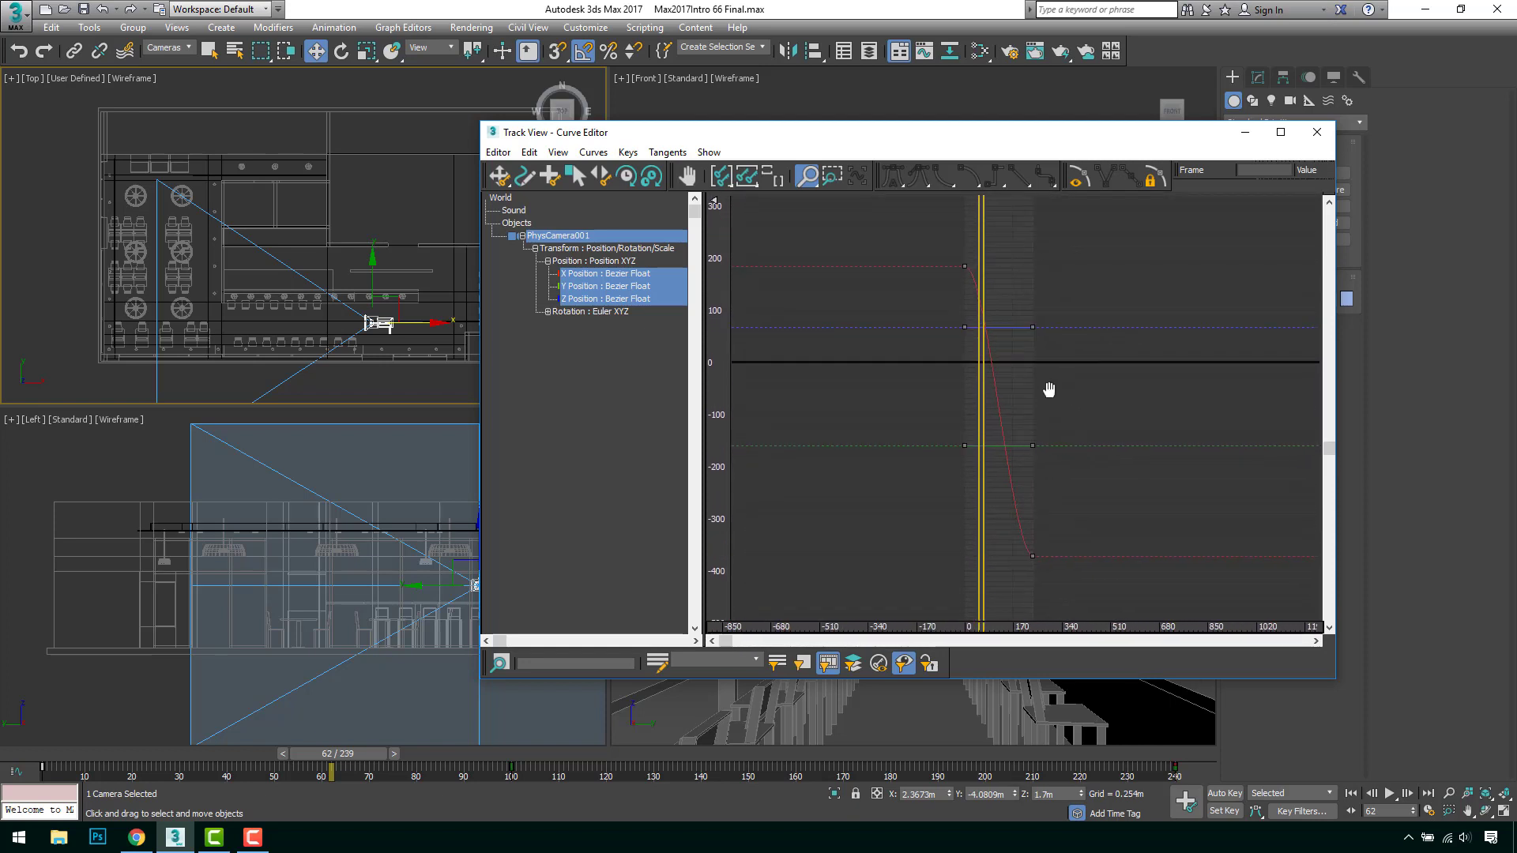
middle_drag(1049, 389, 995, 380)
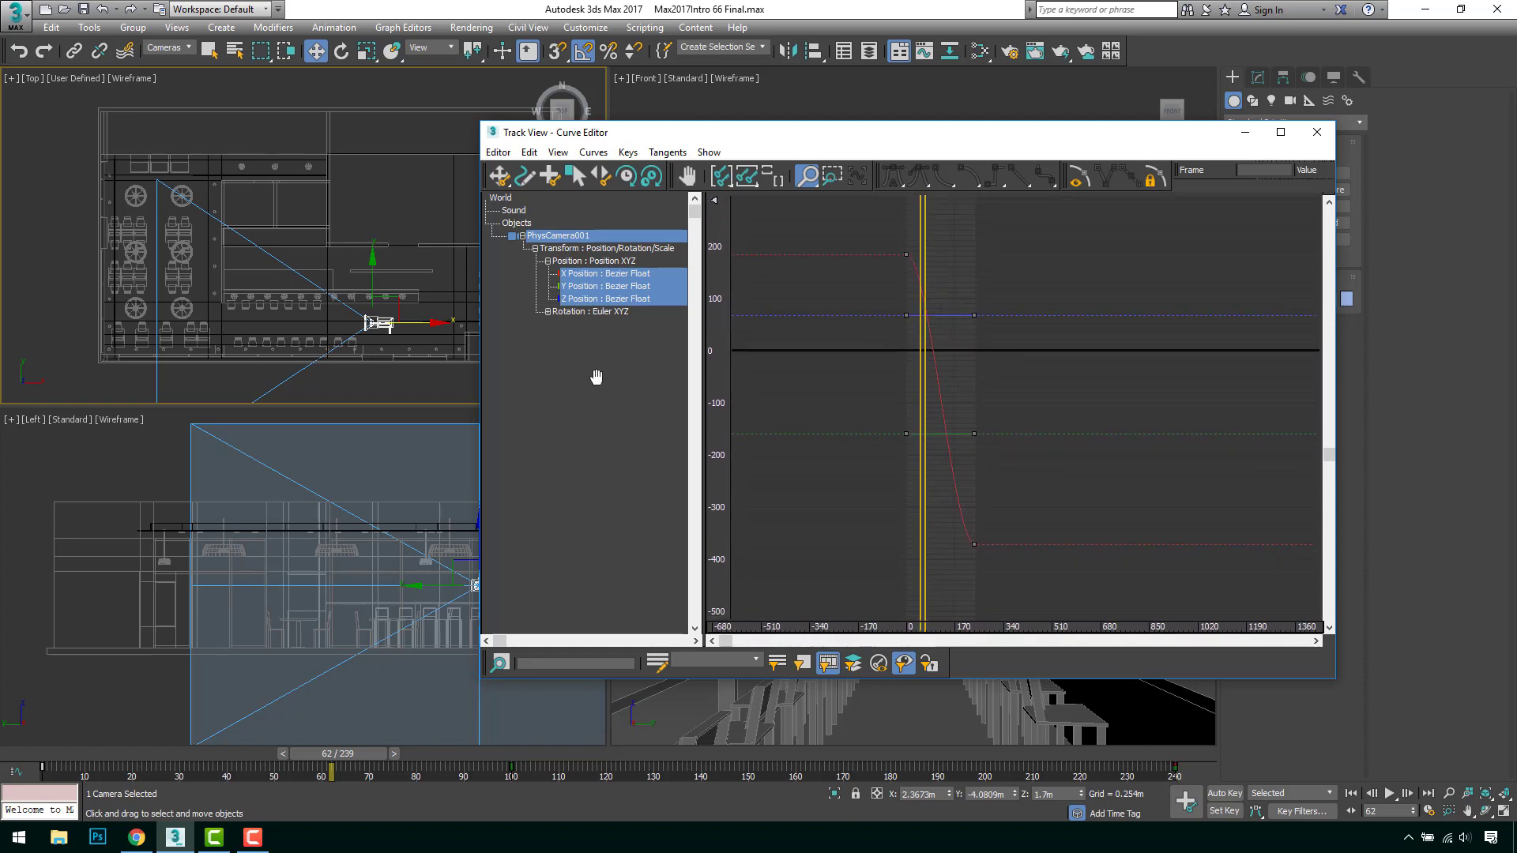
Isolate the Z Position curve and pull the frame 1 key's tangent handle upward so the camera rises mid-walk
click(628, 287)
click(625, 300)
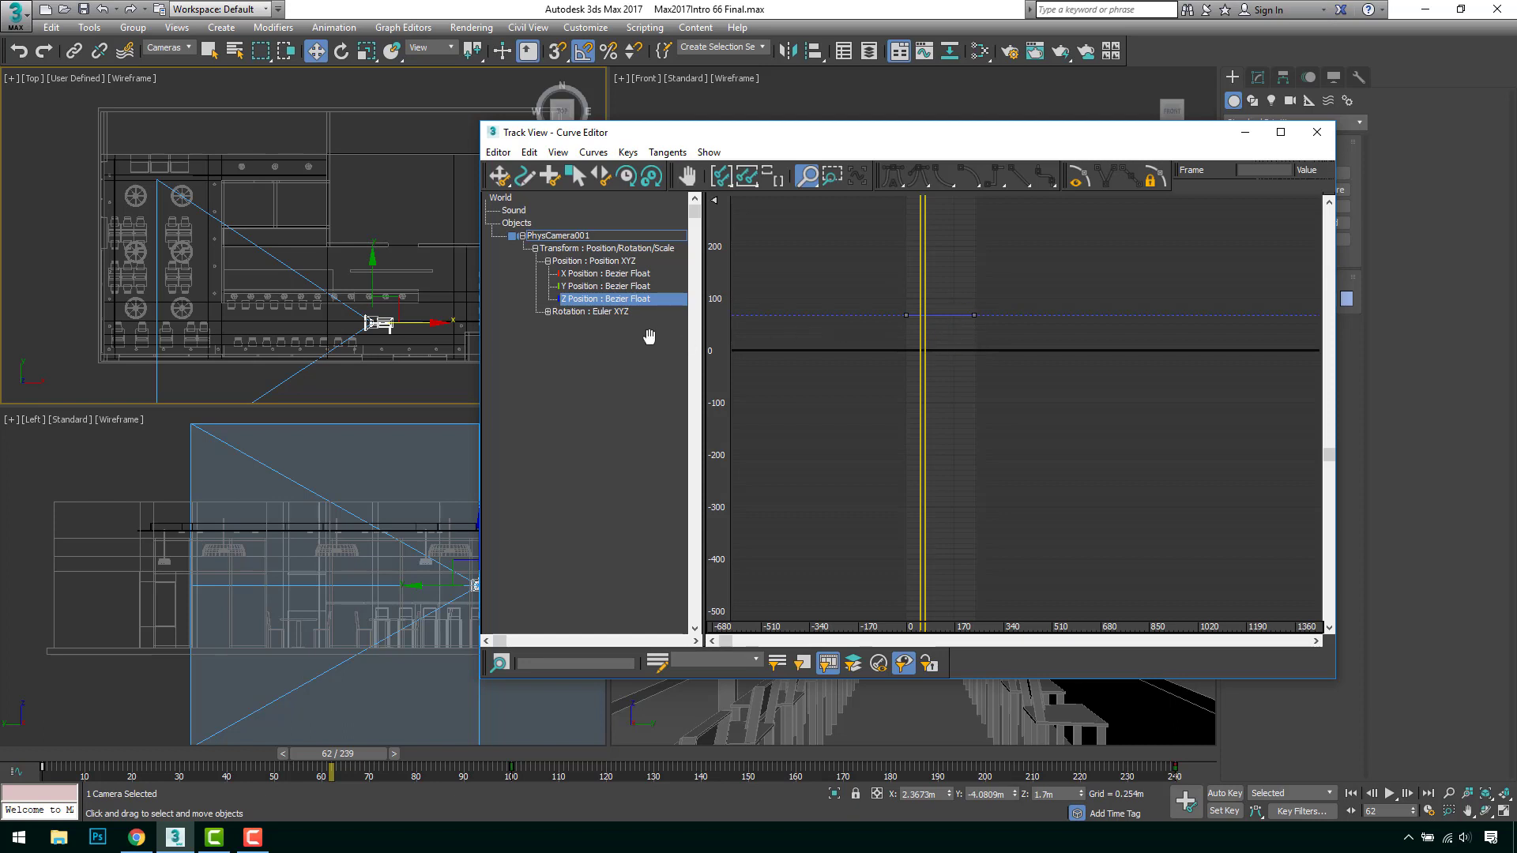
click(498, 177)
click(908, 316)
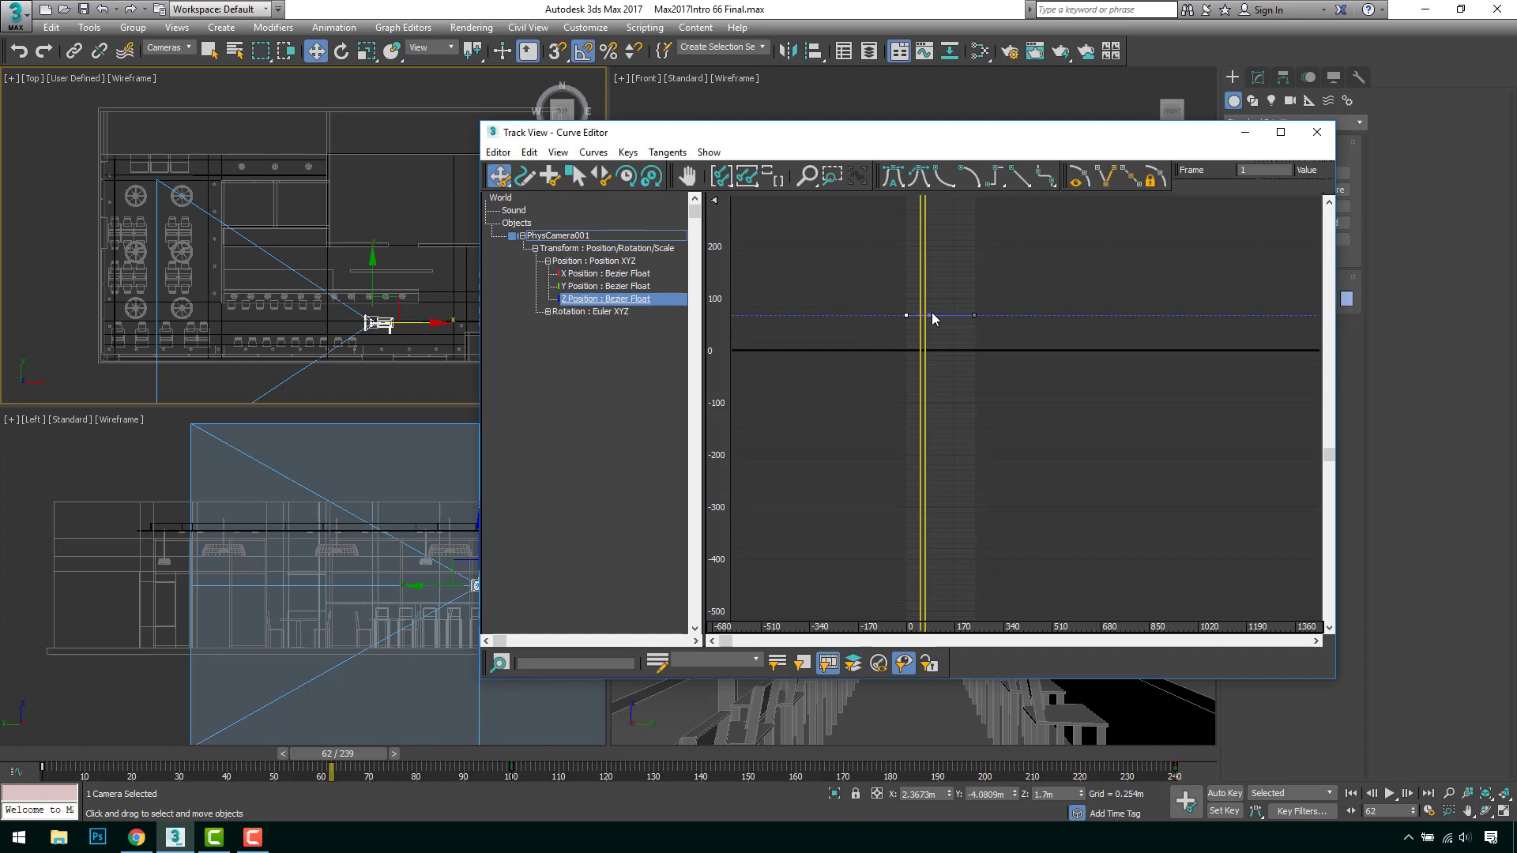
drag(931, 316, 938, 295)
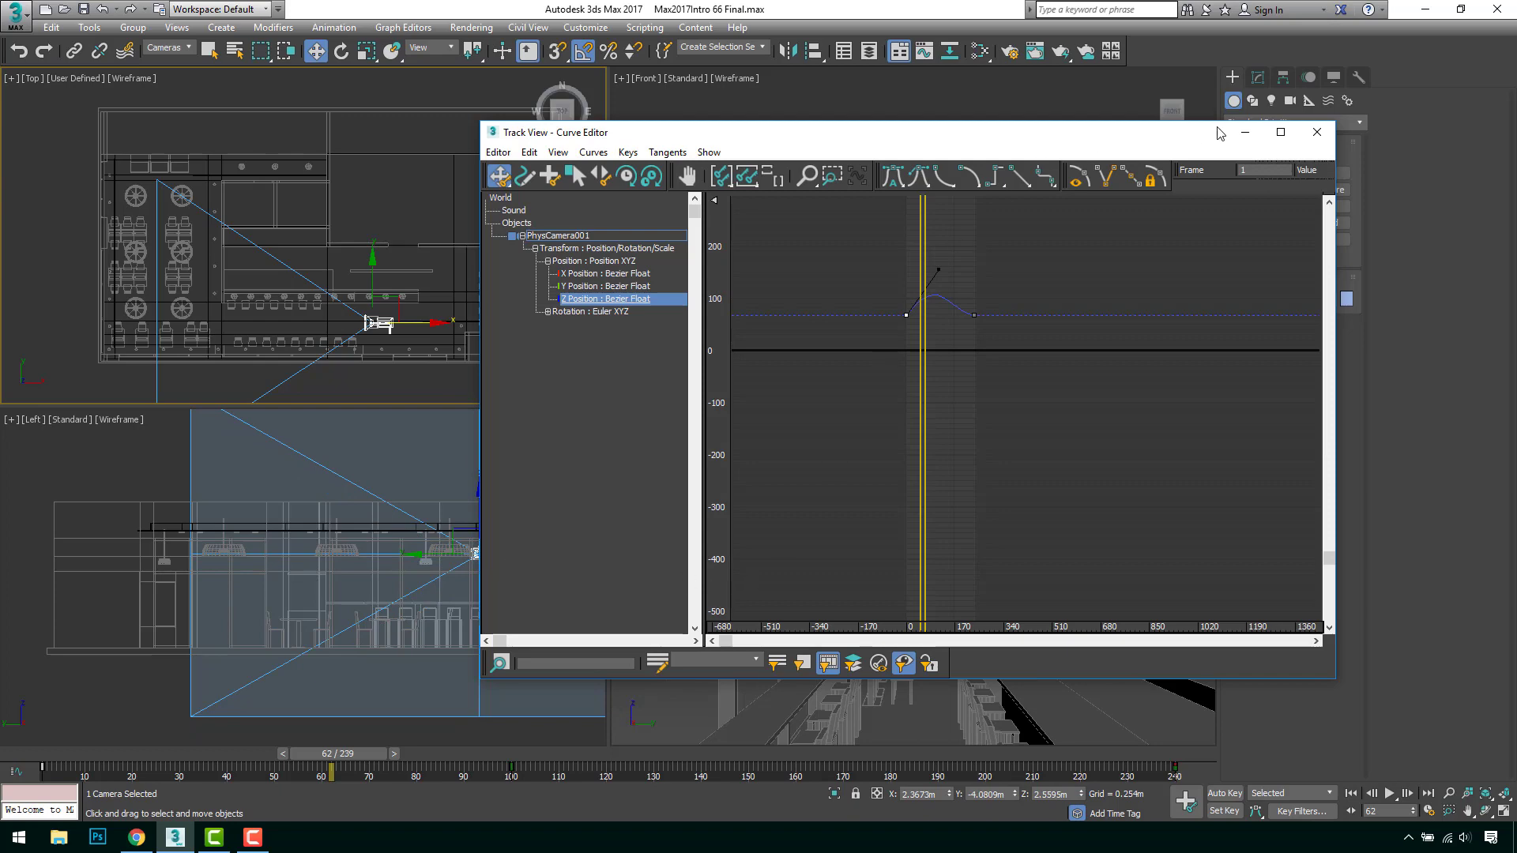
Minimize the Curve Editor, rewind to frame 1 and play back the camera's walkthrough
click(1245, 132)
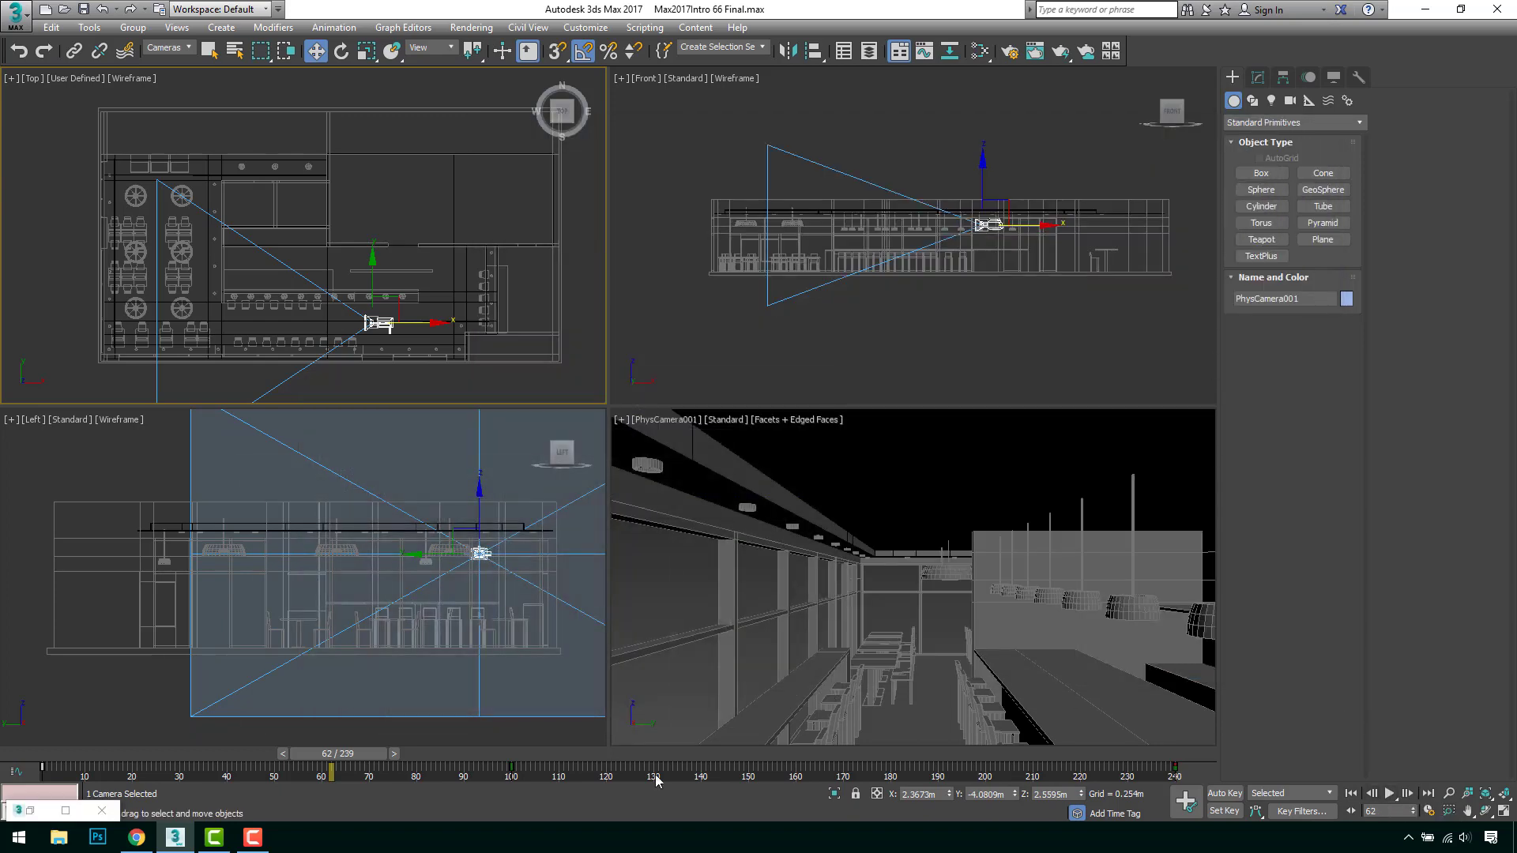
drag(332, 756, 55, 760)
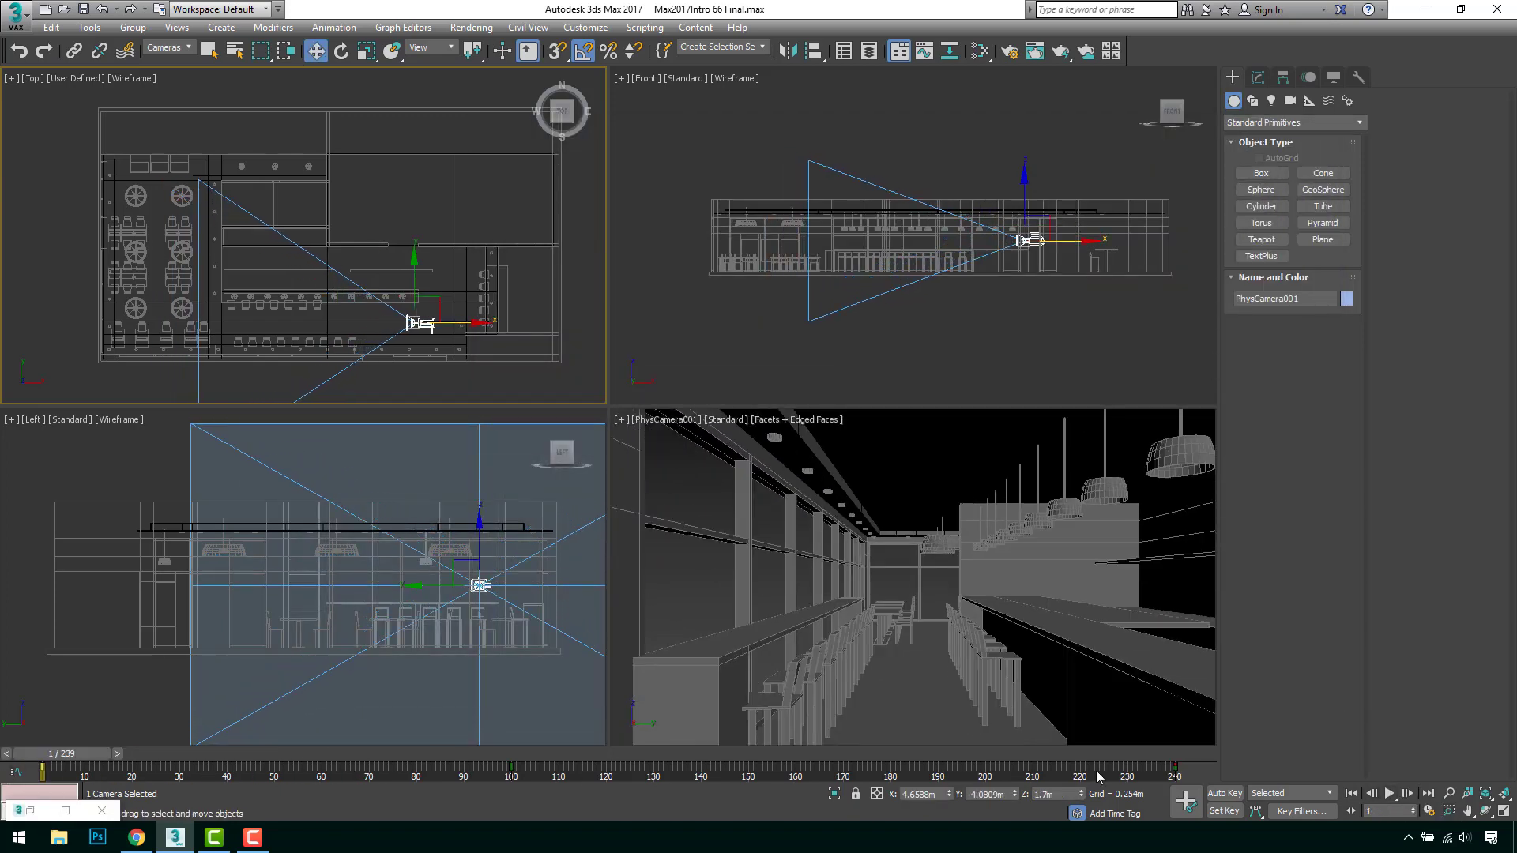
click(1389, 794)
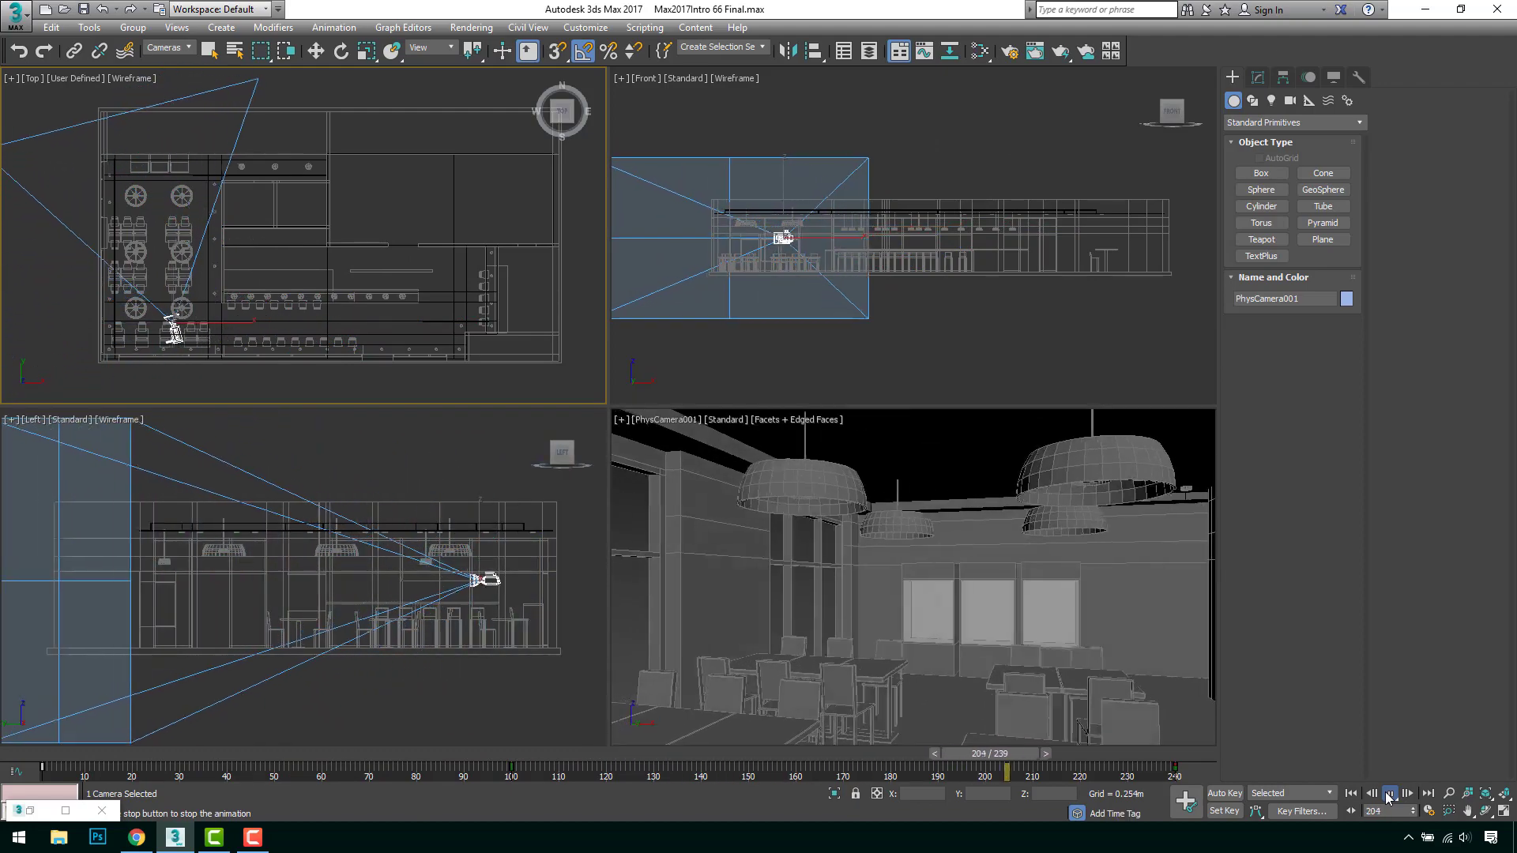
click(1389, 794)
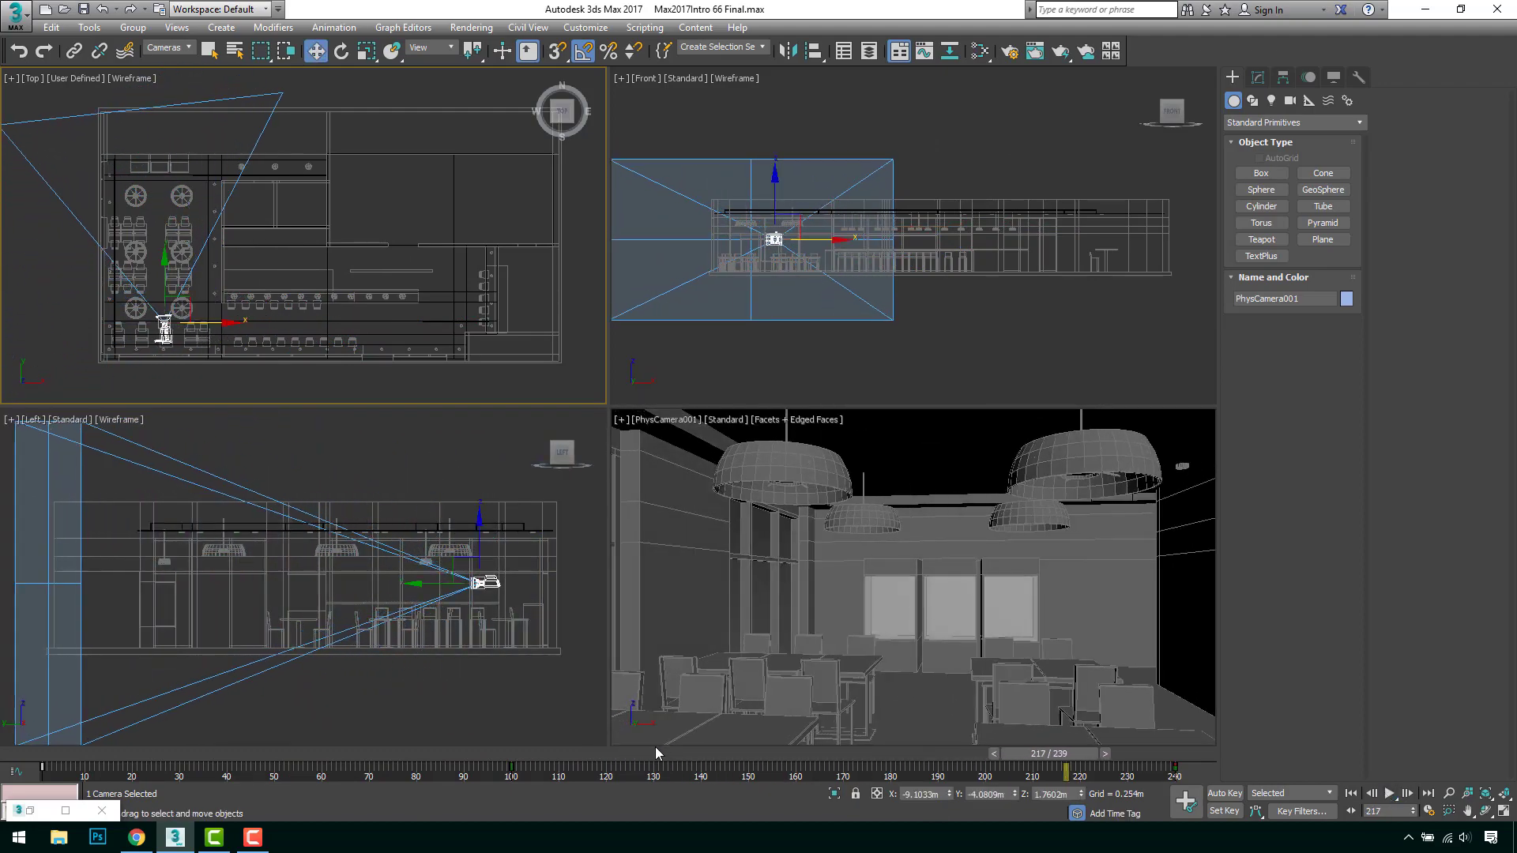
Restore the Curve Editor and undo the Z Position tangent change
click(29, 811)
key(ctrl+z)
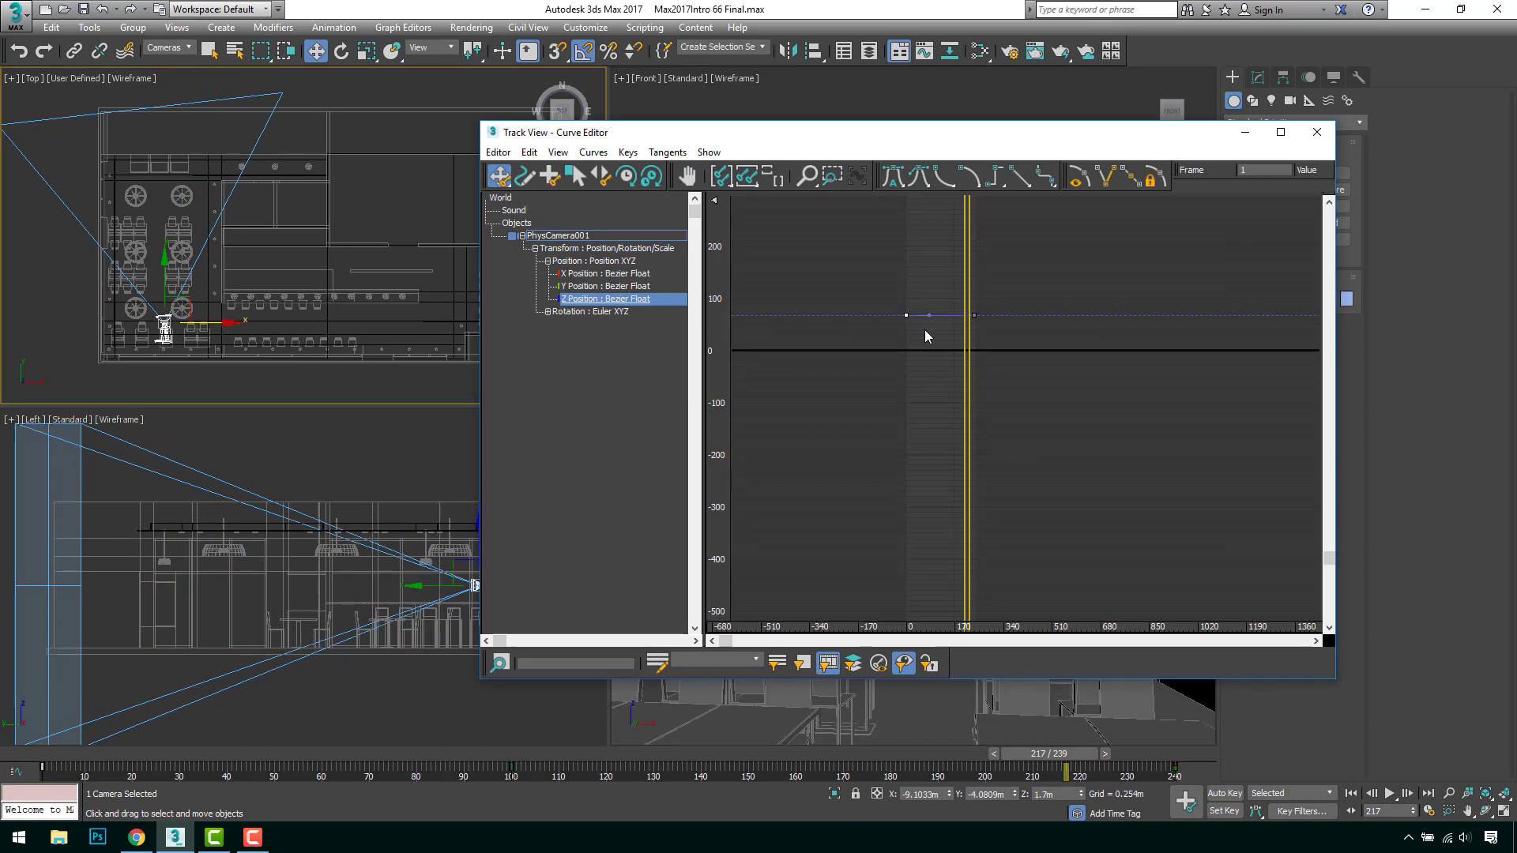
Display only the X Position curve in a wider Curve Editor, zoomed and centred on its keys
click(589, 274)
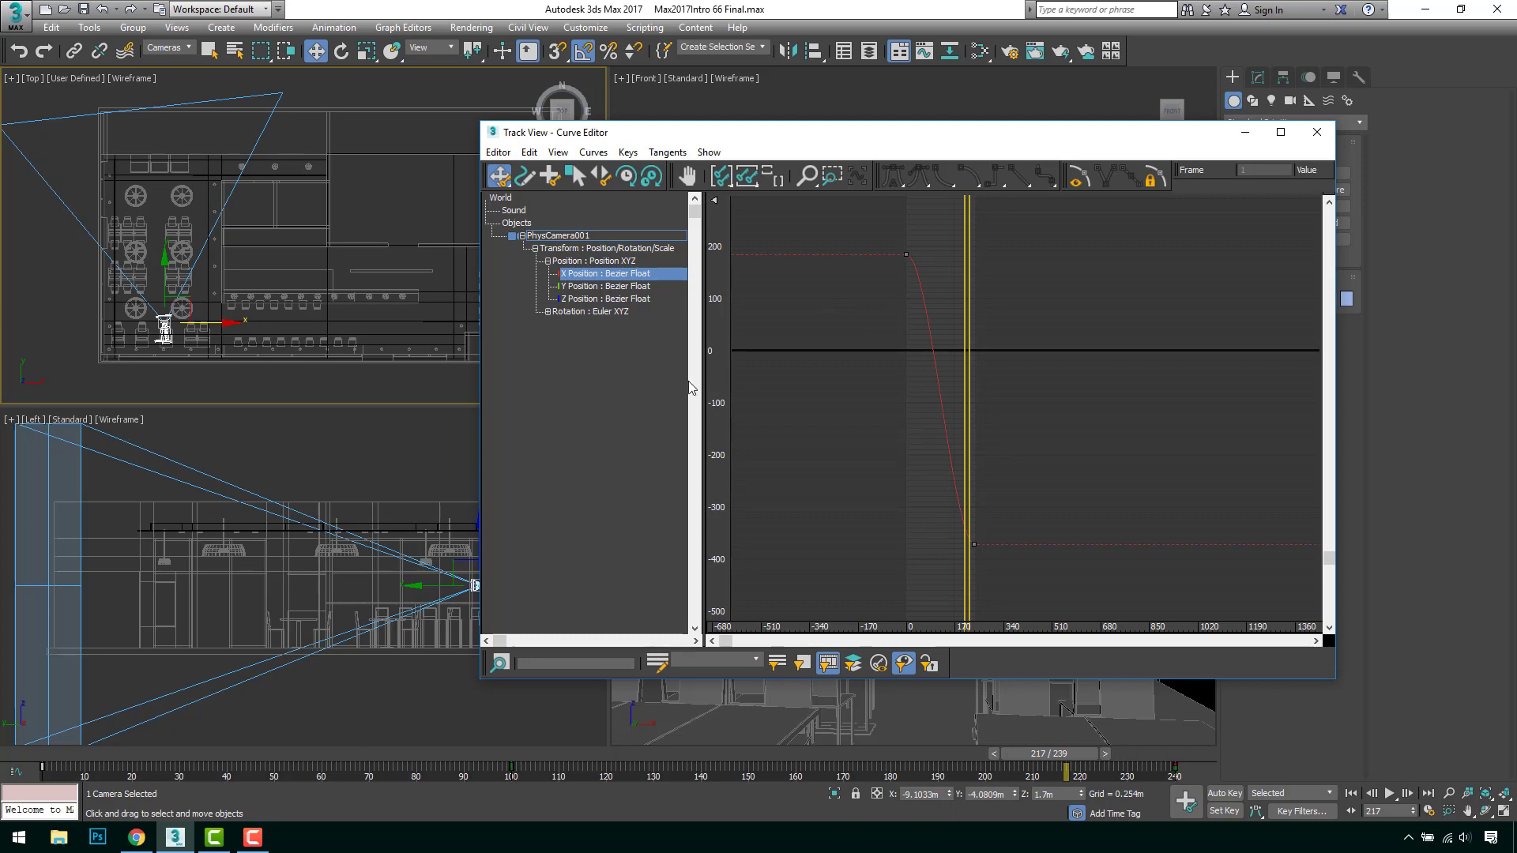
drag(476, 355, 308, 369)
middle_drag(795, 427, 846, 417)
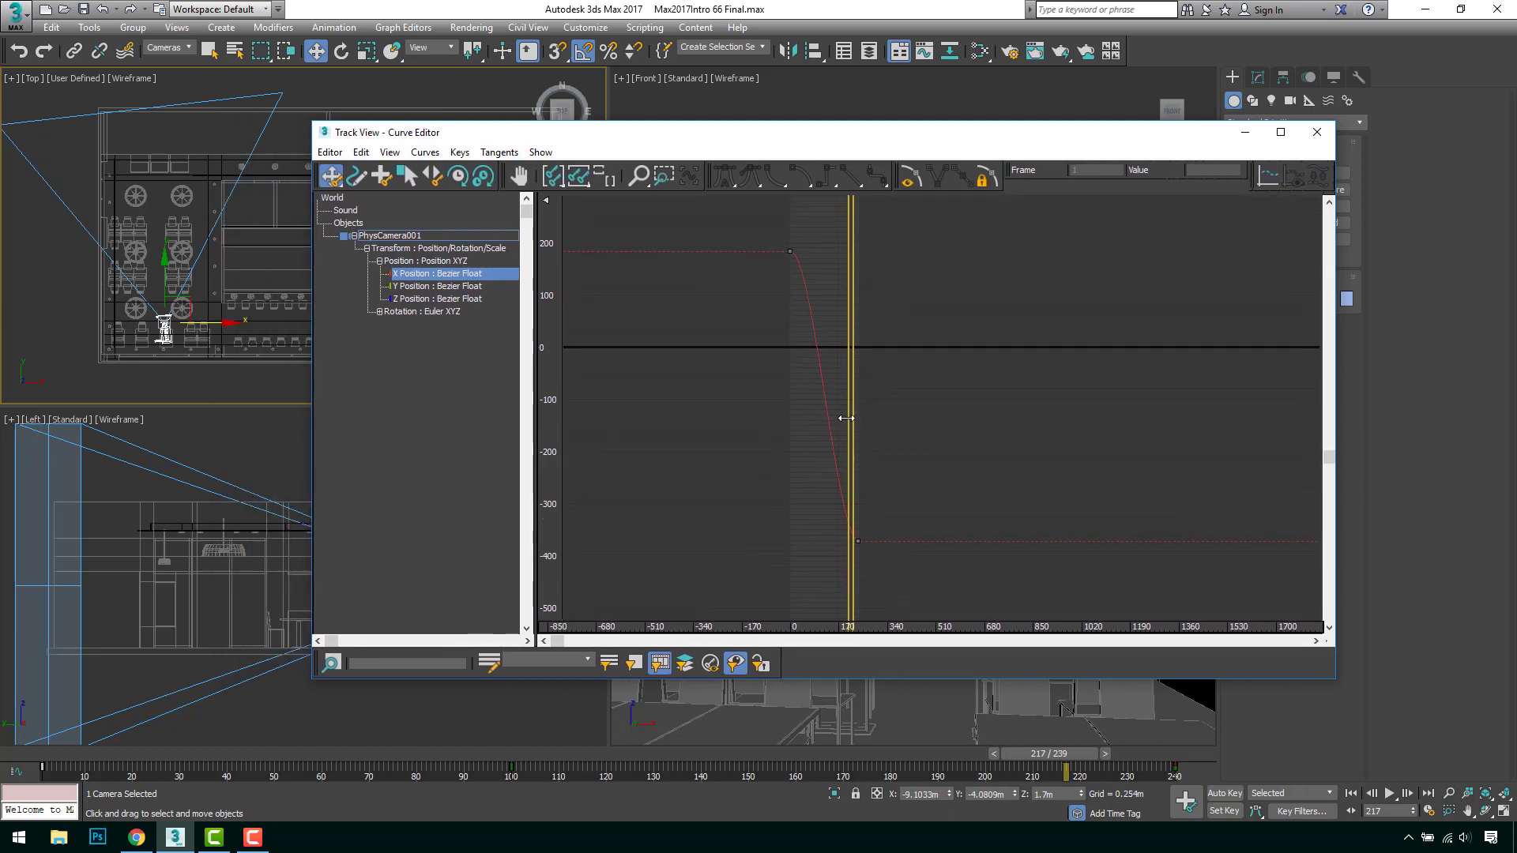
click(638, 176)
drag(833, 403, 850, 410)
middle_drag(850, 411, 909, 399)
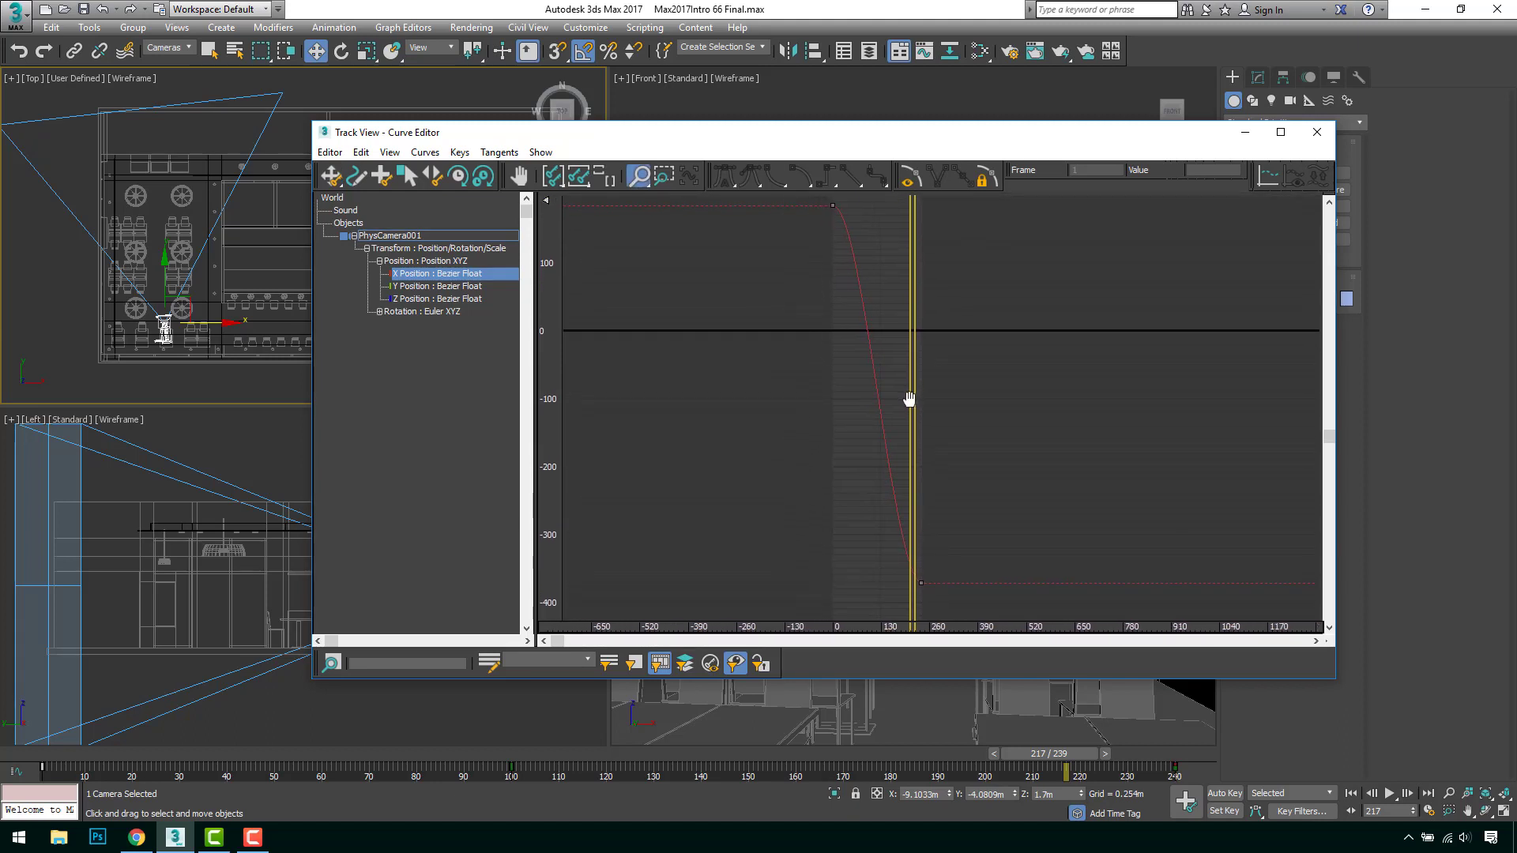
Steepen the start of the X Position curve by pulling the frame 1 key's tangent handle down along the curve
click(332, 174)
click(830, 205)
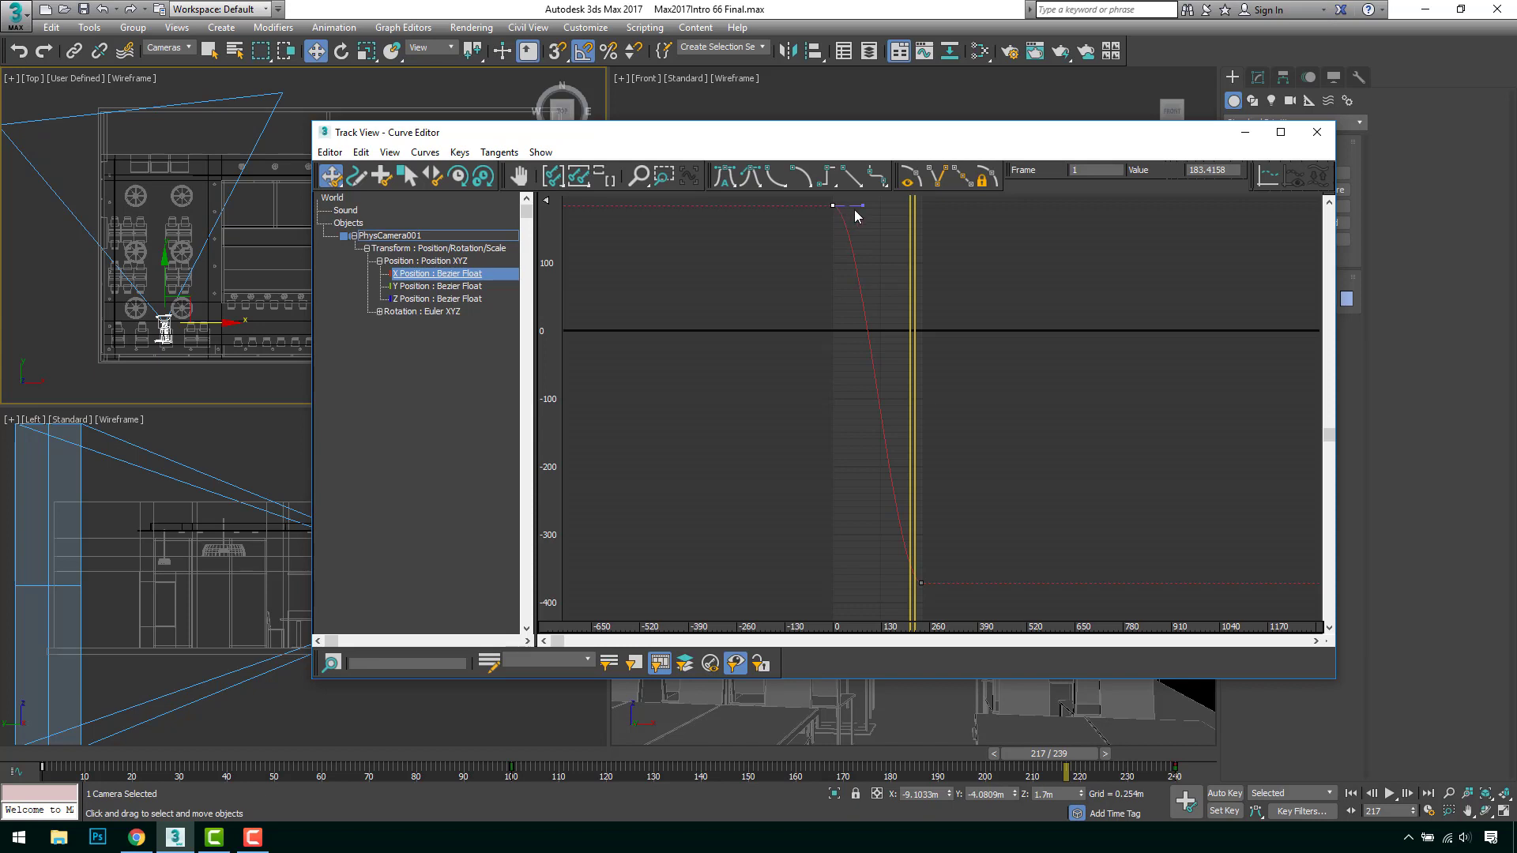
drag(862, 206, 847, 278)
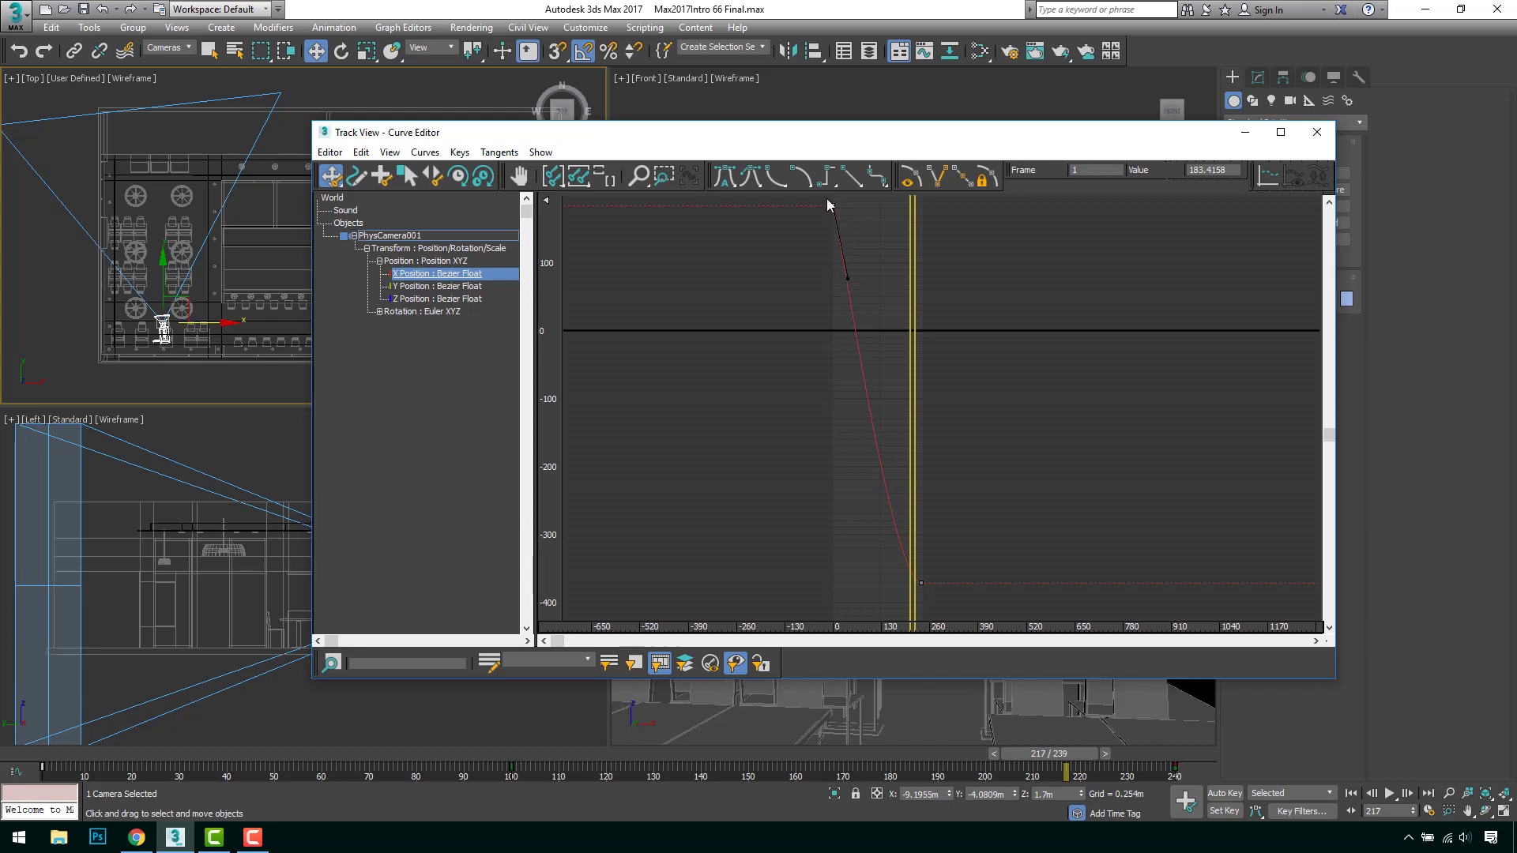
Shorten the tangent handle of the X Position key at frame 240 and tilt it slightly downward
middle_drag(912, 564, 855, 470)
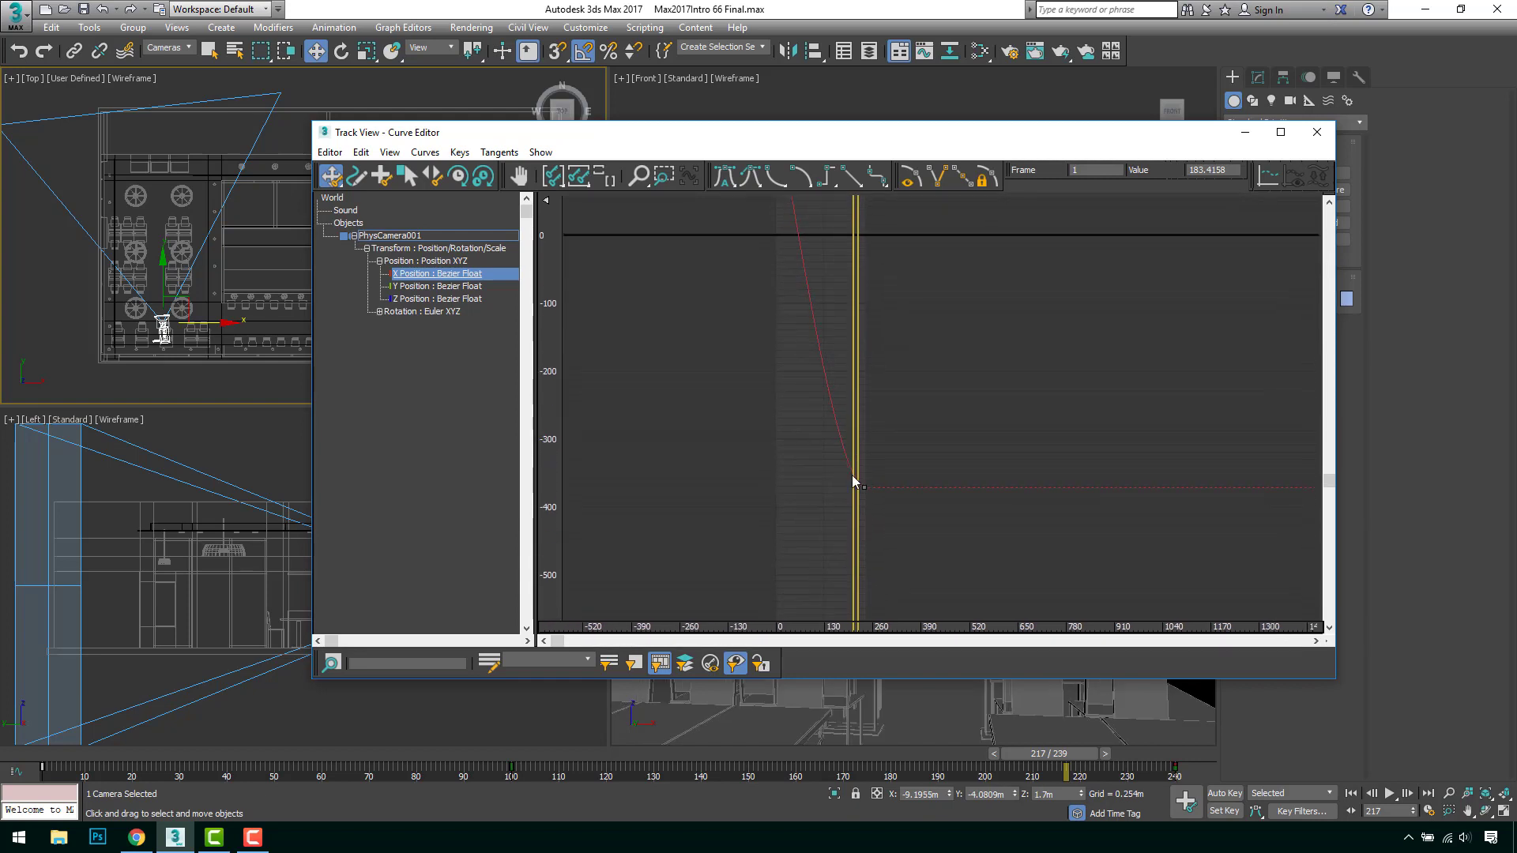
click(865, 488)
click(640, 177)
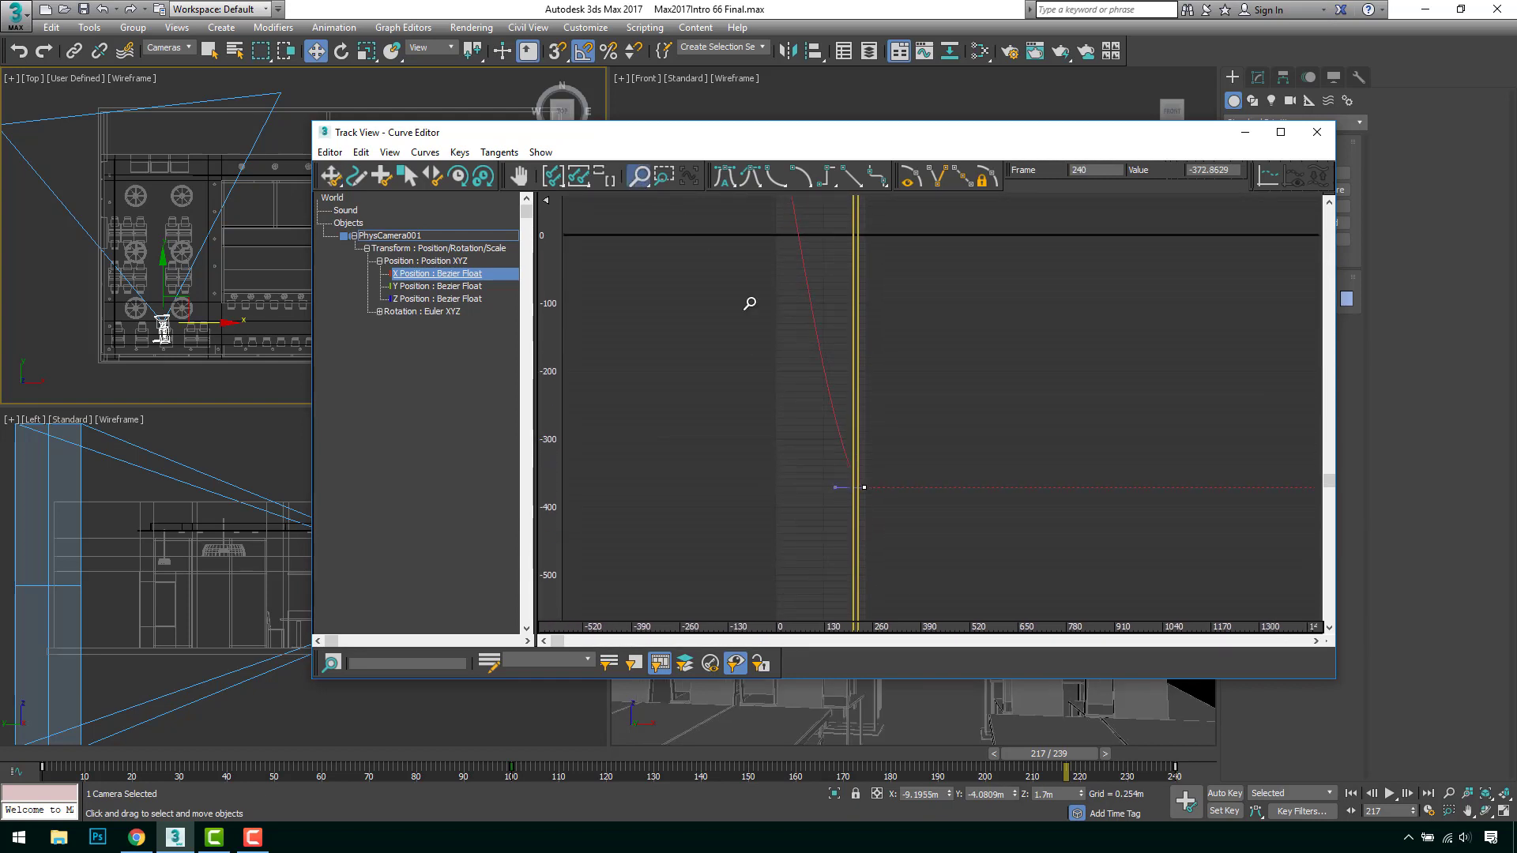
mouse_move(867, 496)
mouse_down()
mouse_move(857, 484)
mouse_move(1121, 444)
mouse_move(1148, 532)
mouse_move(1123, 527)
mouse_up()
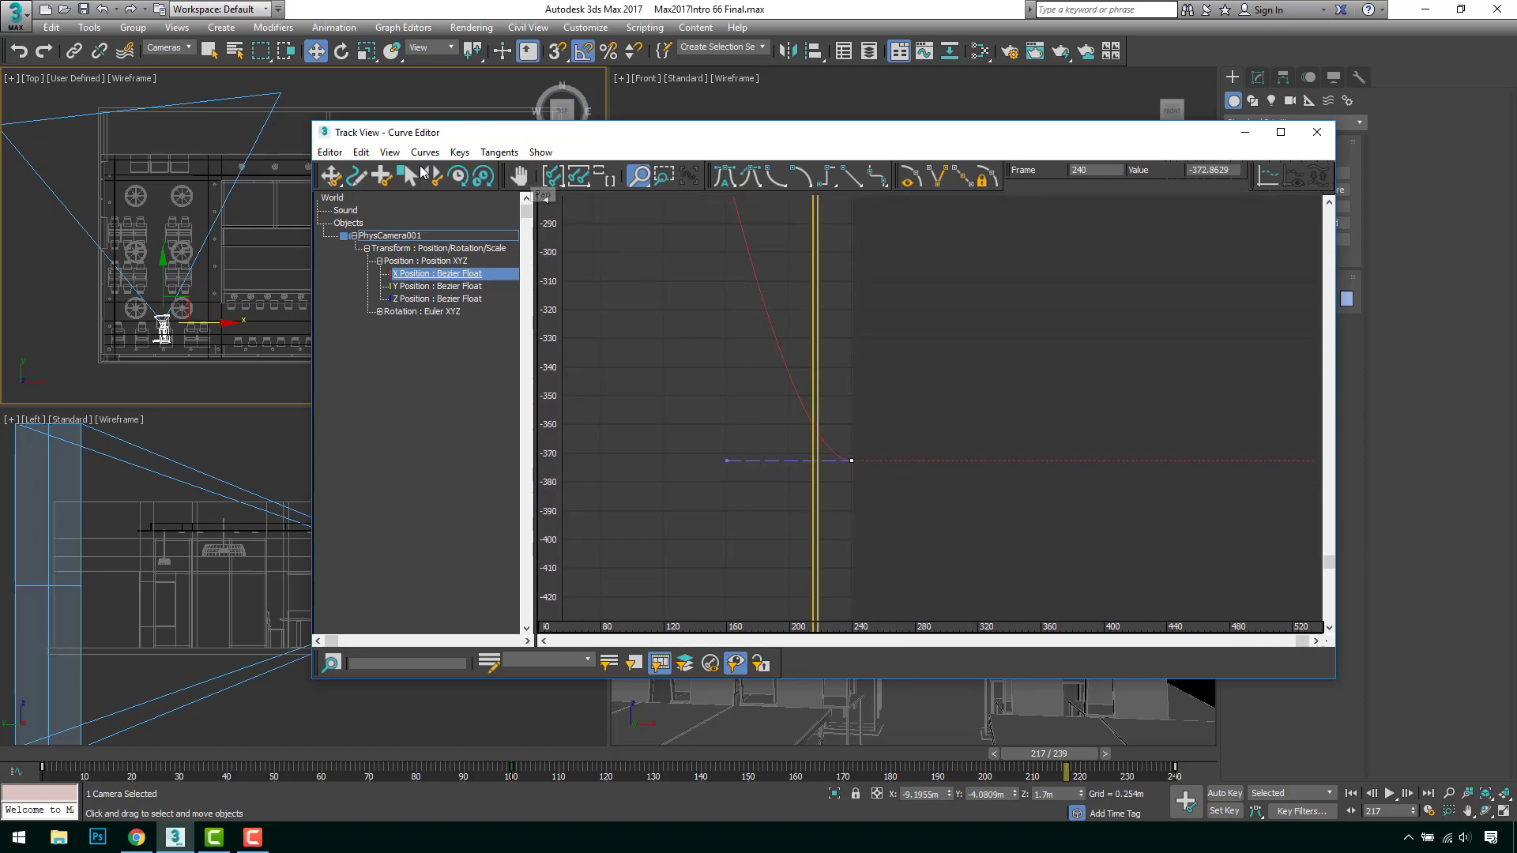
click(331, 177)
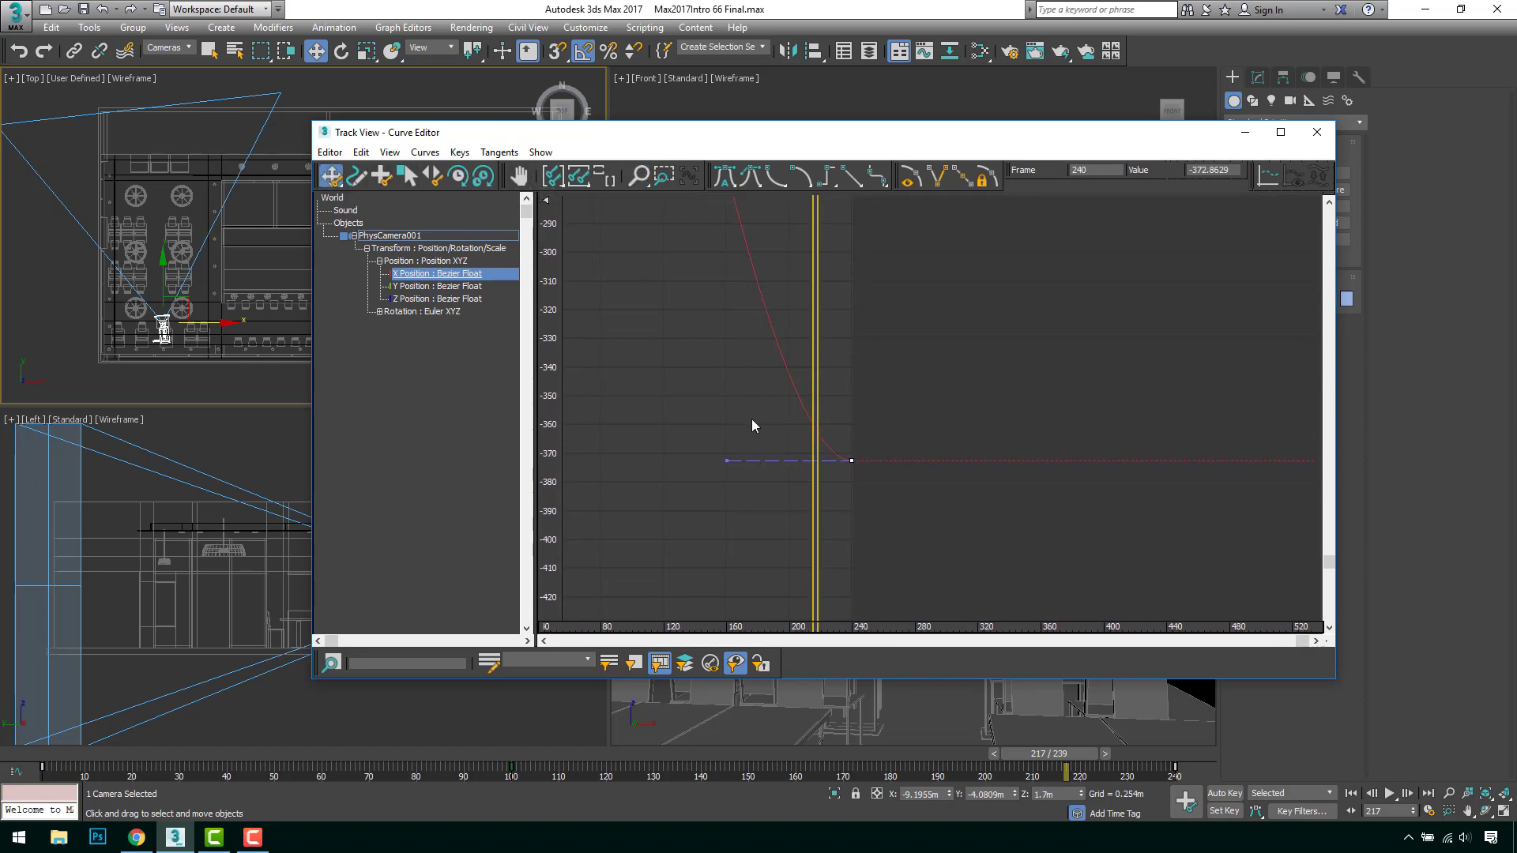
click(722, 461)
drag(720, 461, 773, 469)
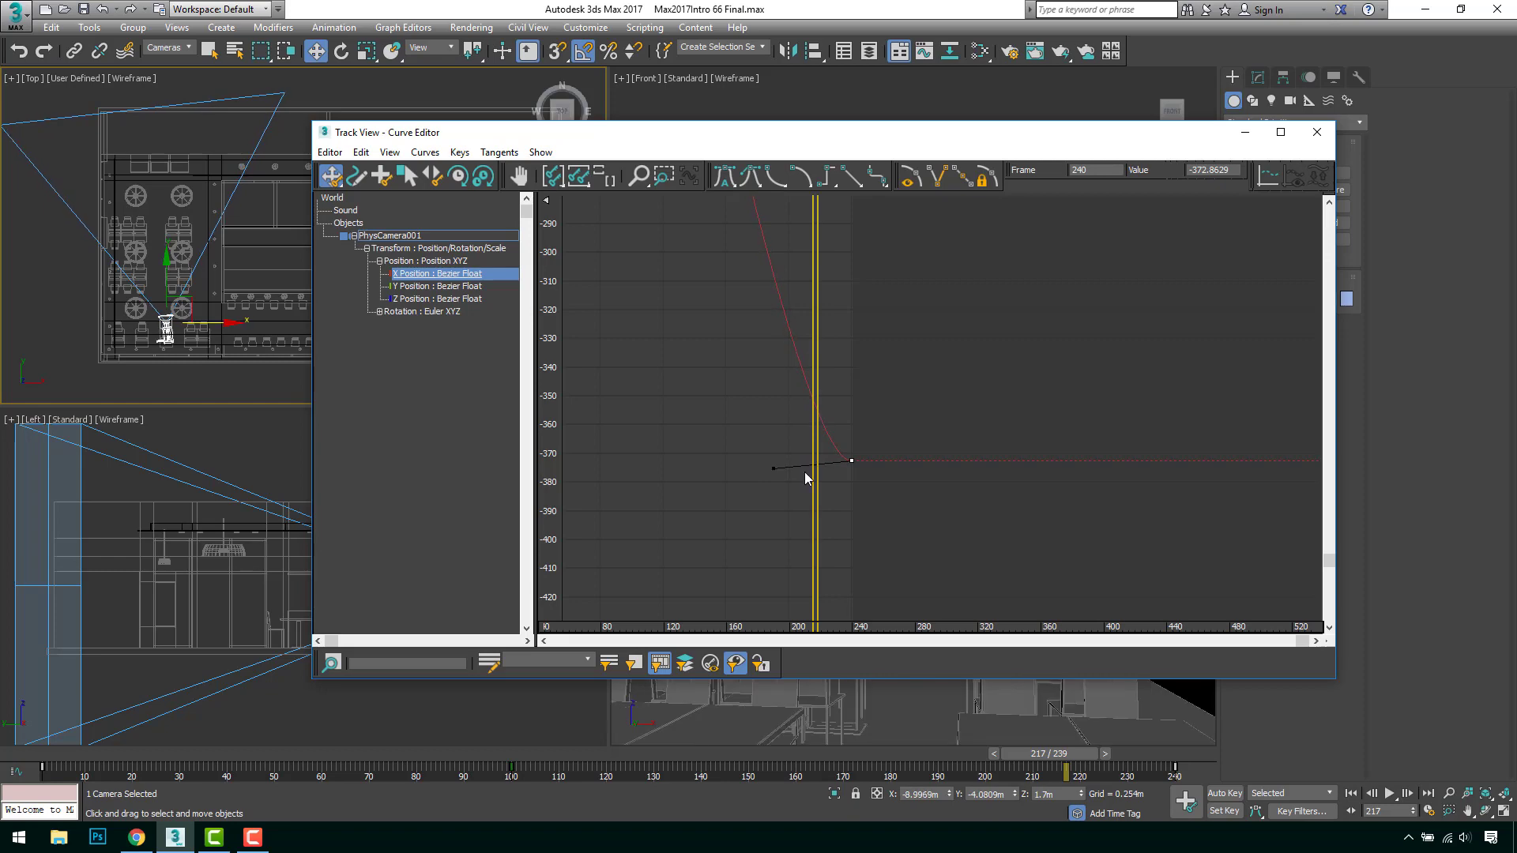
Minimize the Curve Editor, play back the walkthrough through PhysCamera001 and deselect the camera
click(1318, 132)
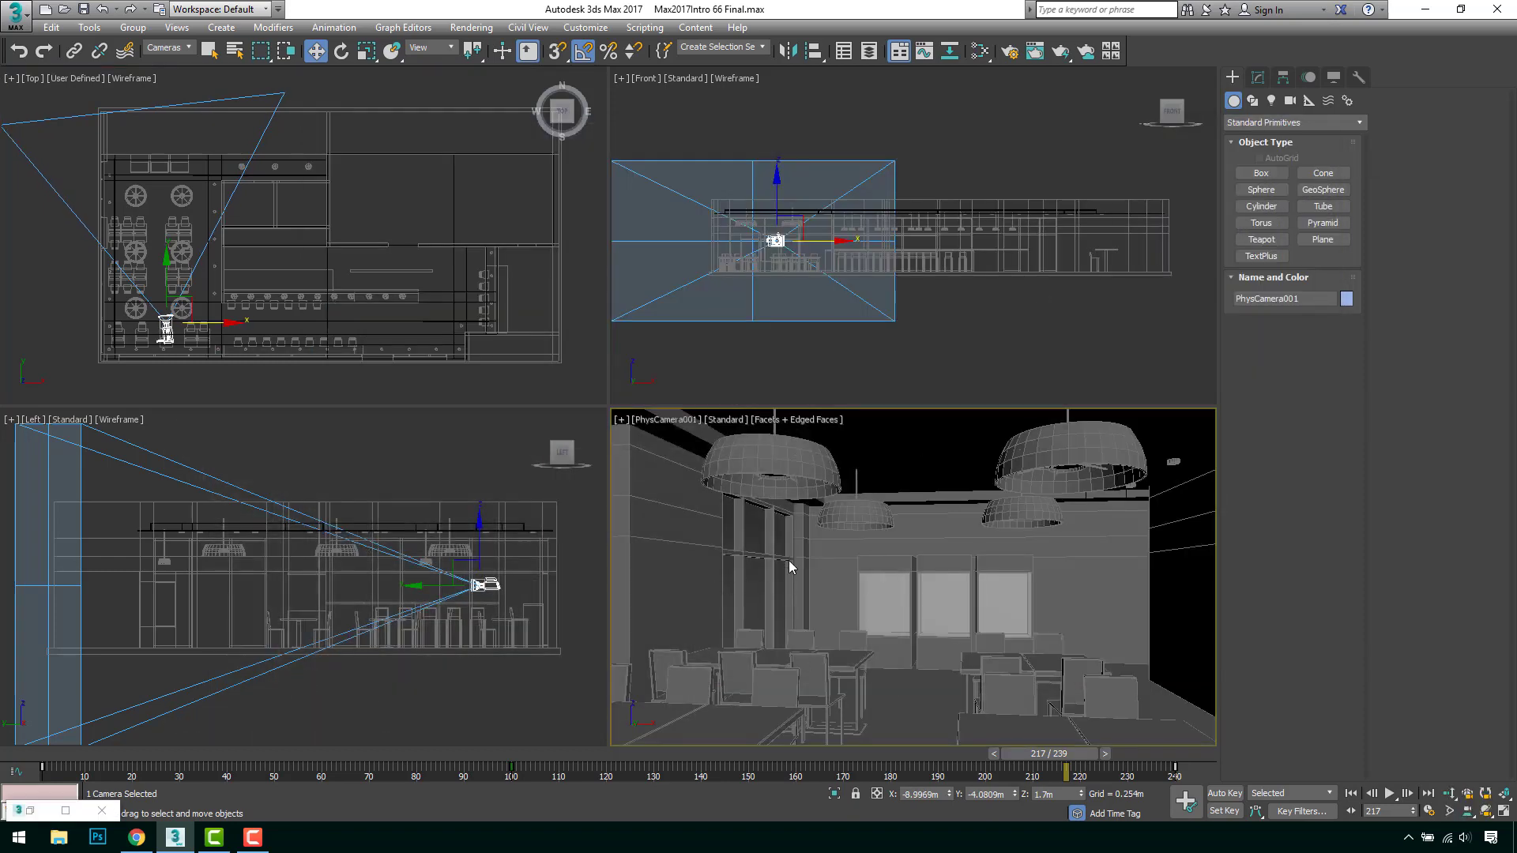
click(1389, 794)
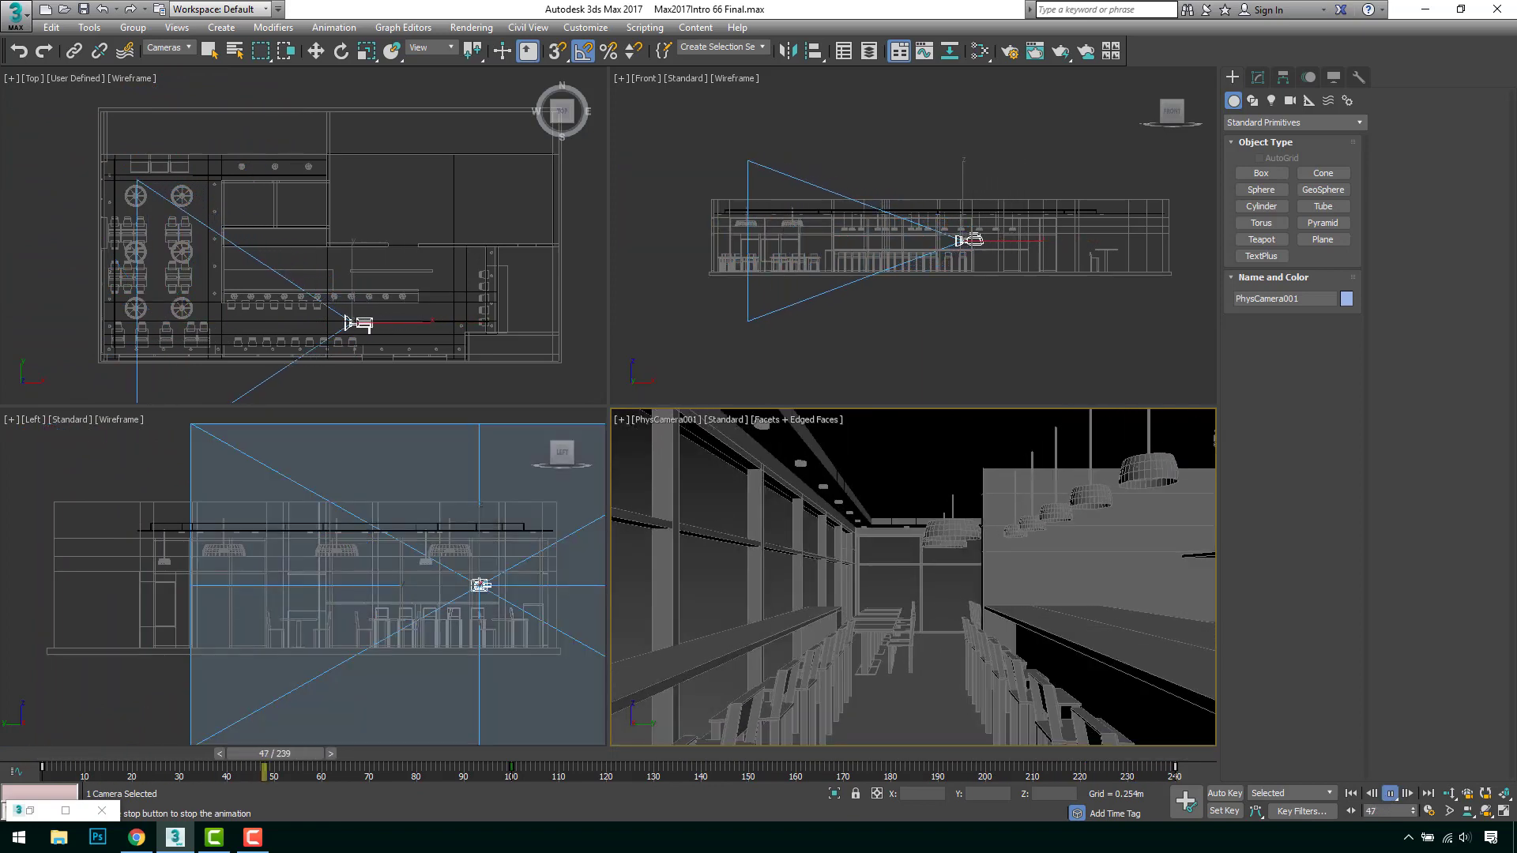
click(1388, 793)
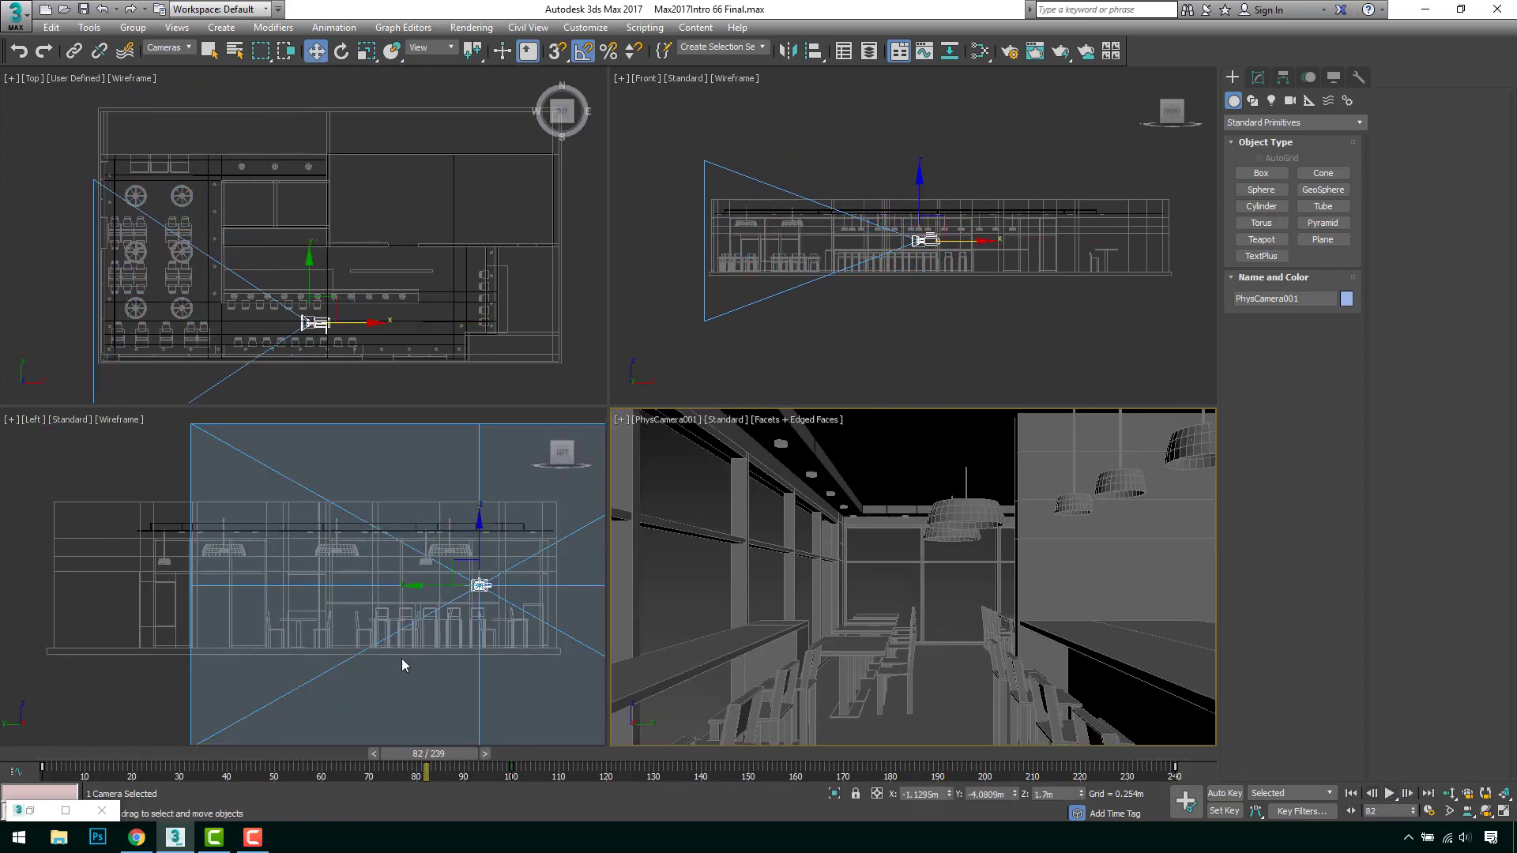
click(381, 689)
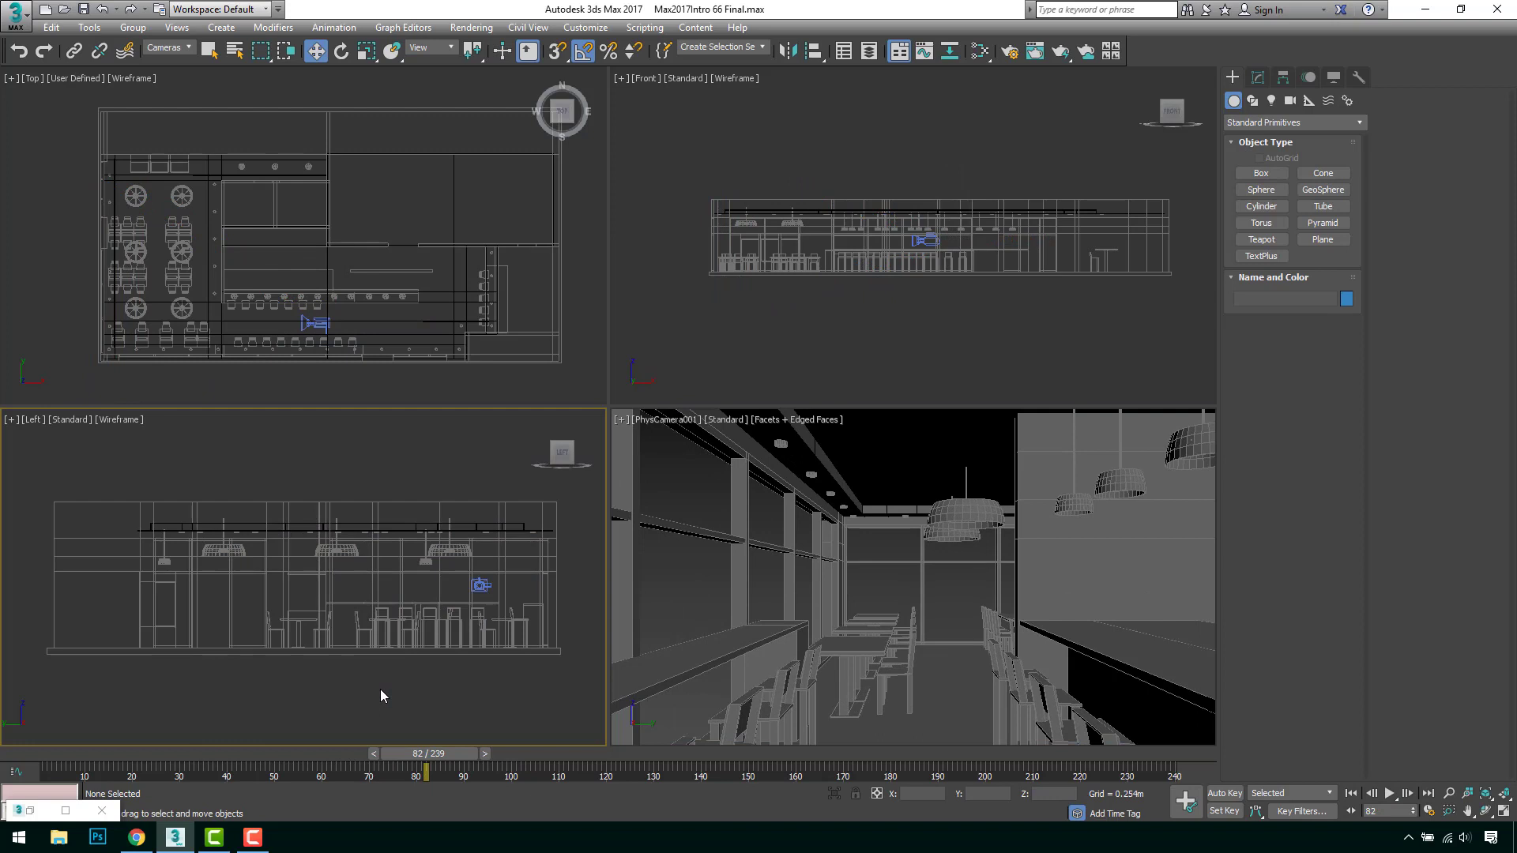